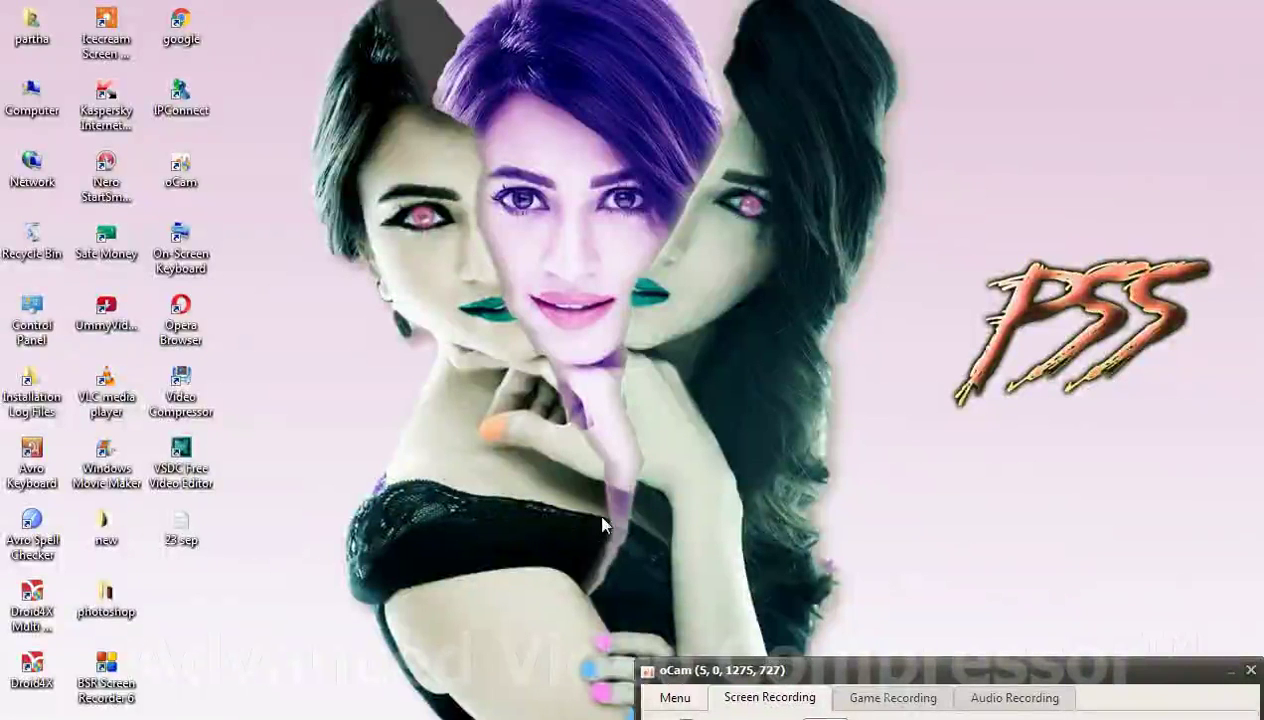
Step: Highlight the title lines in the 23 sep text notes, then minimize the notes window
{"action": "double_click", "coordinate": [198, 538]}
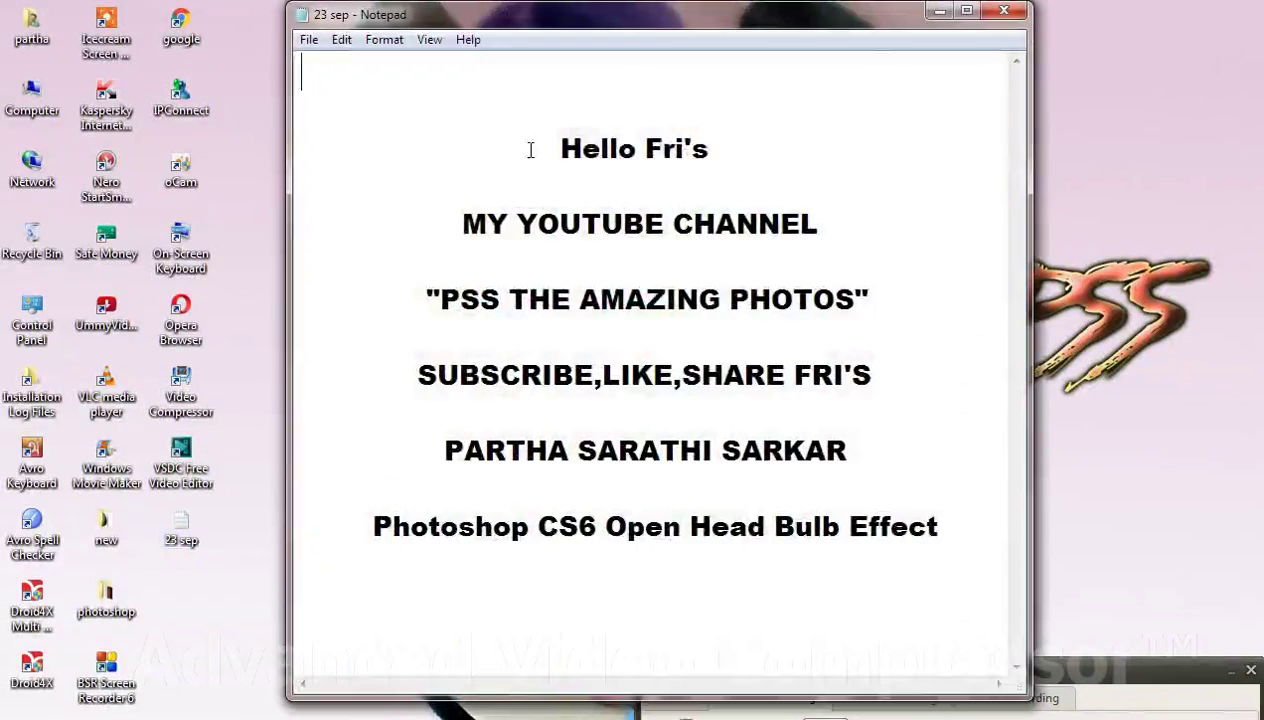
{"action": "left_click_drag", "start_coordinate": [526, 147], "coordinate": [774, 147]}
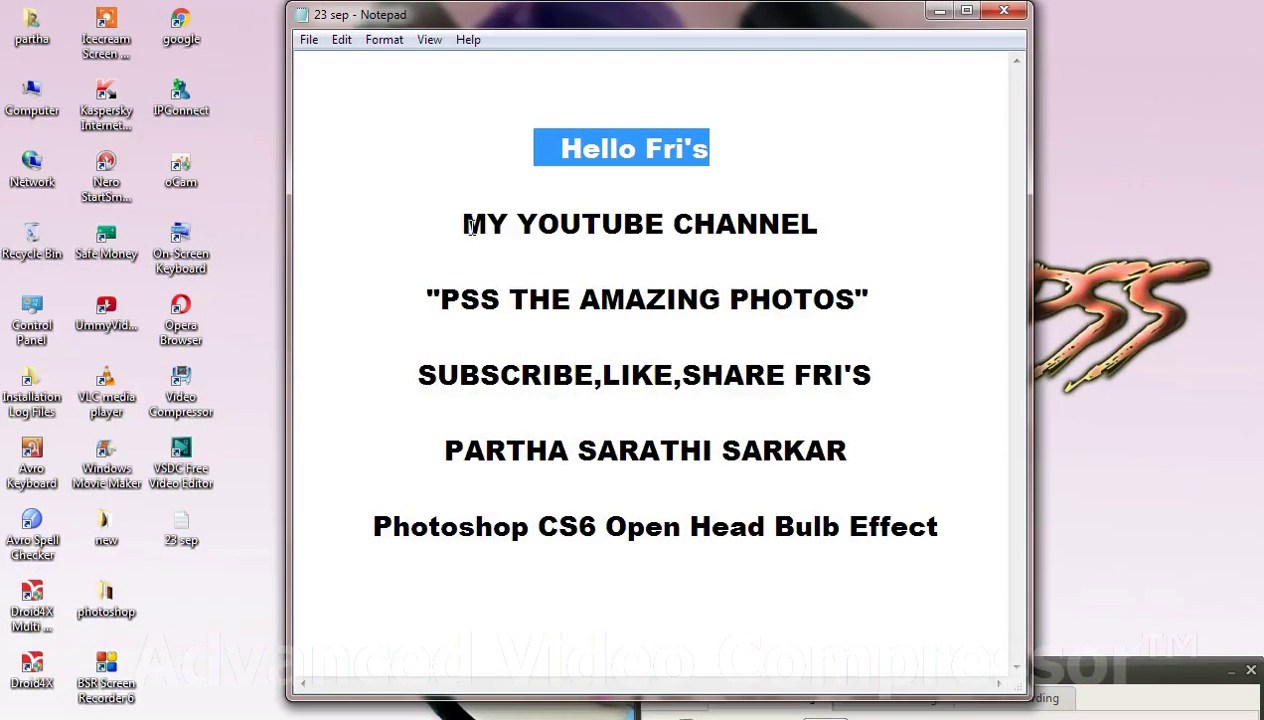
{"action": "left_click_drag", "start_coordinate": [463, 224], "coordinate": [840, 224]}
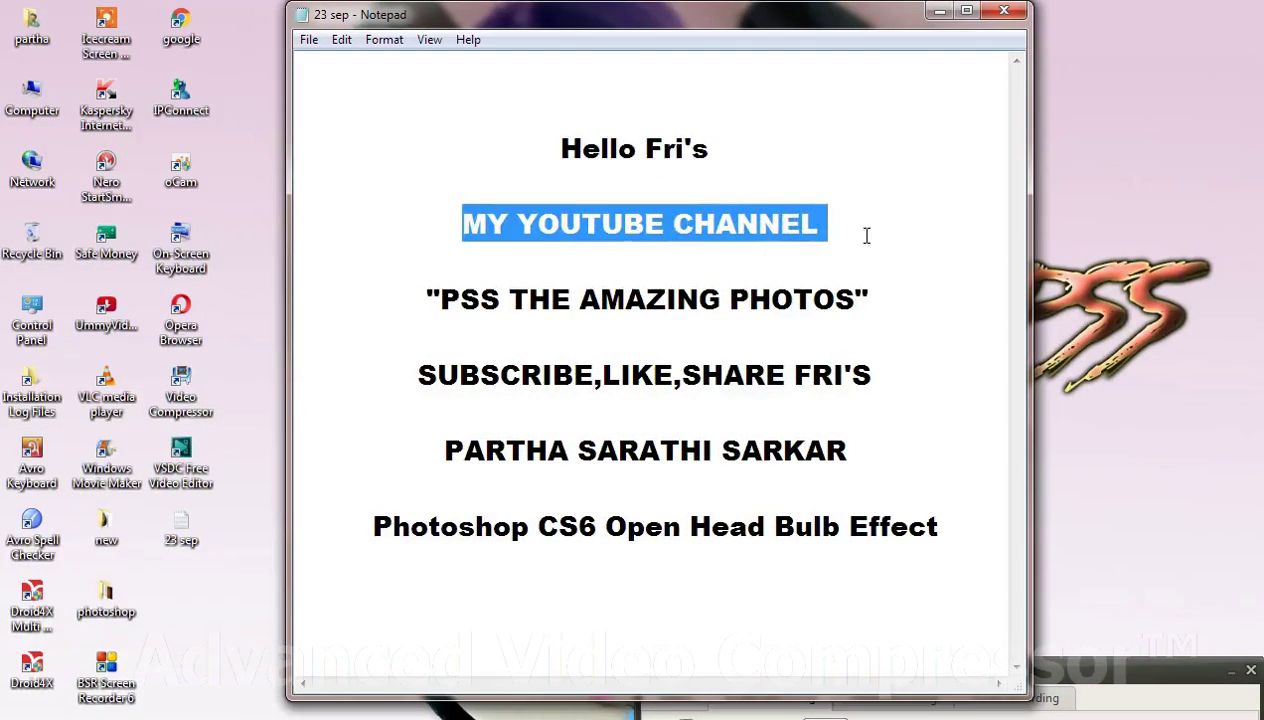
{"action": "left_click_drag", "start_coordinate": [437, 302], "coordinate": [846, 313]}
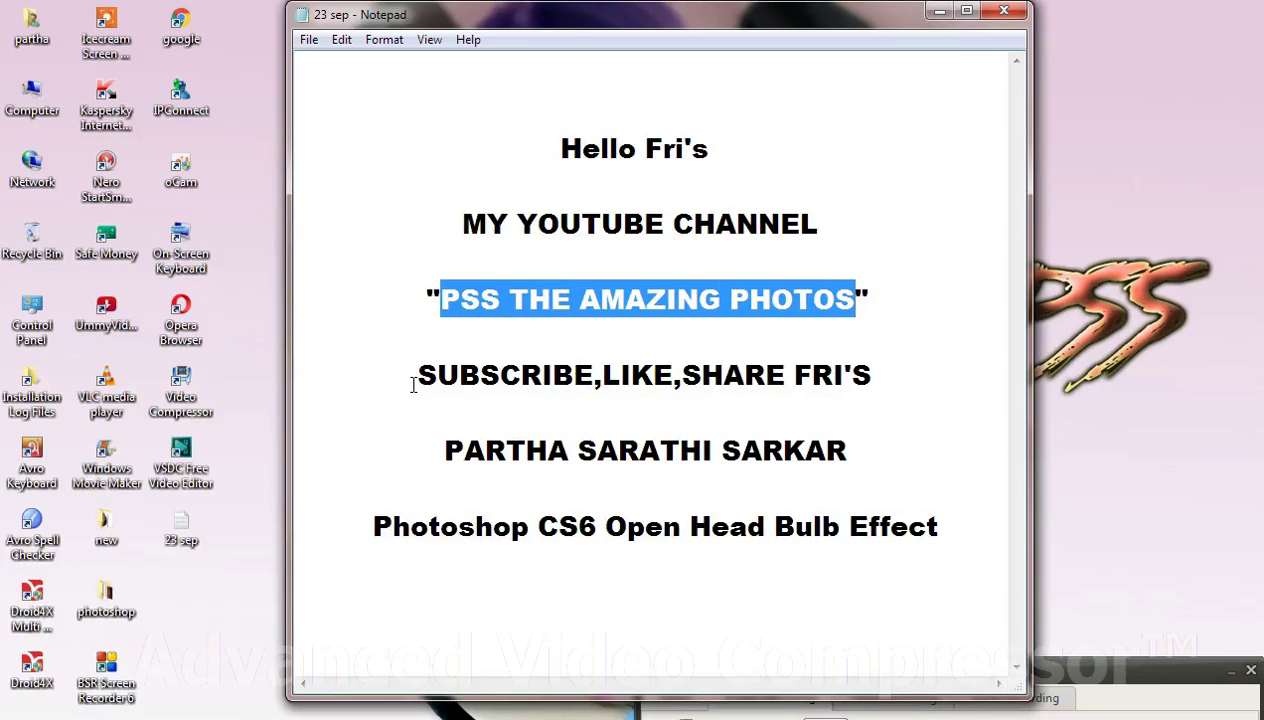
{"action": "left_click_drag", "start_coordinate": [413, 385], "coordinate": [597, 387]}
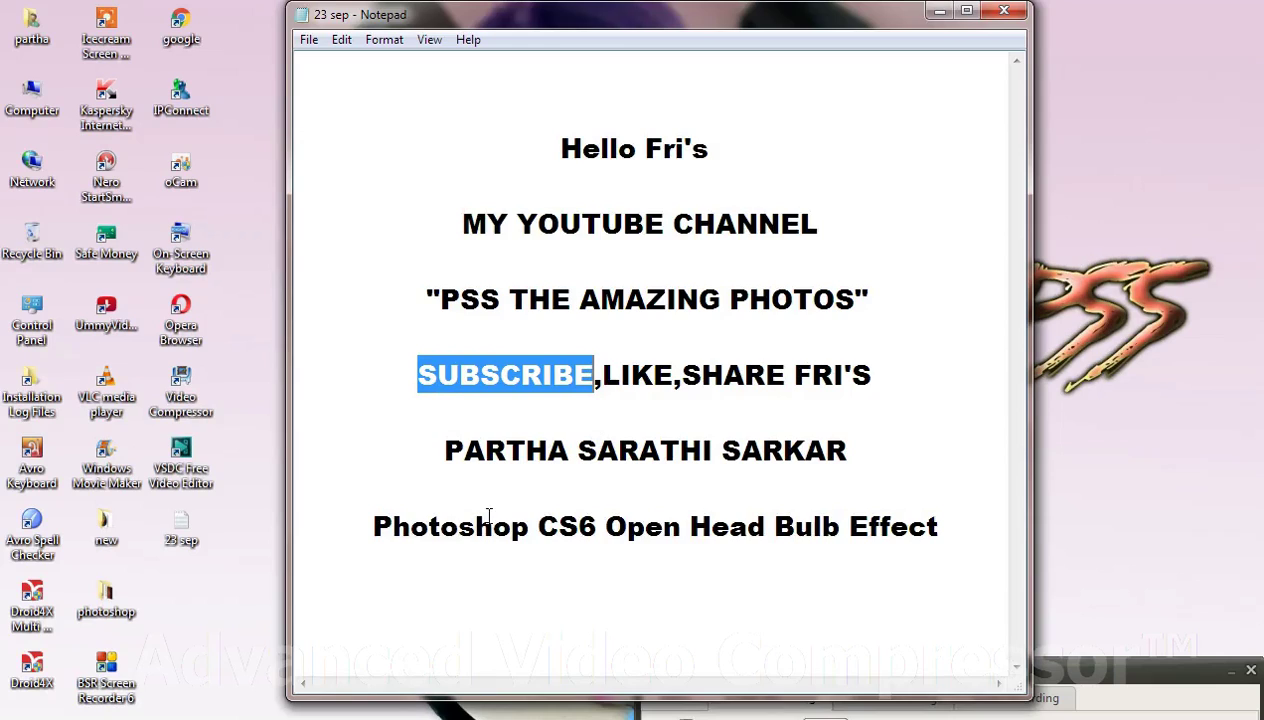
{"action": "left_click_drag", "start_coordinate": [375, 526], "coordinate": [955, 532]}
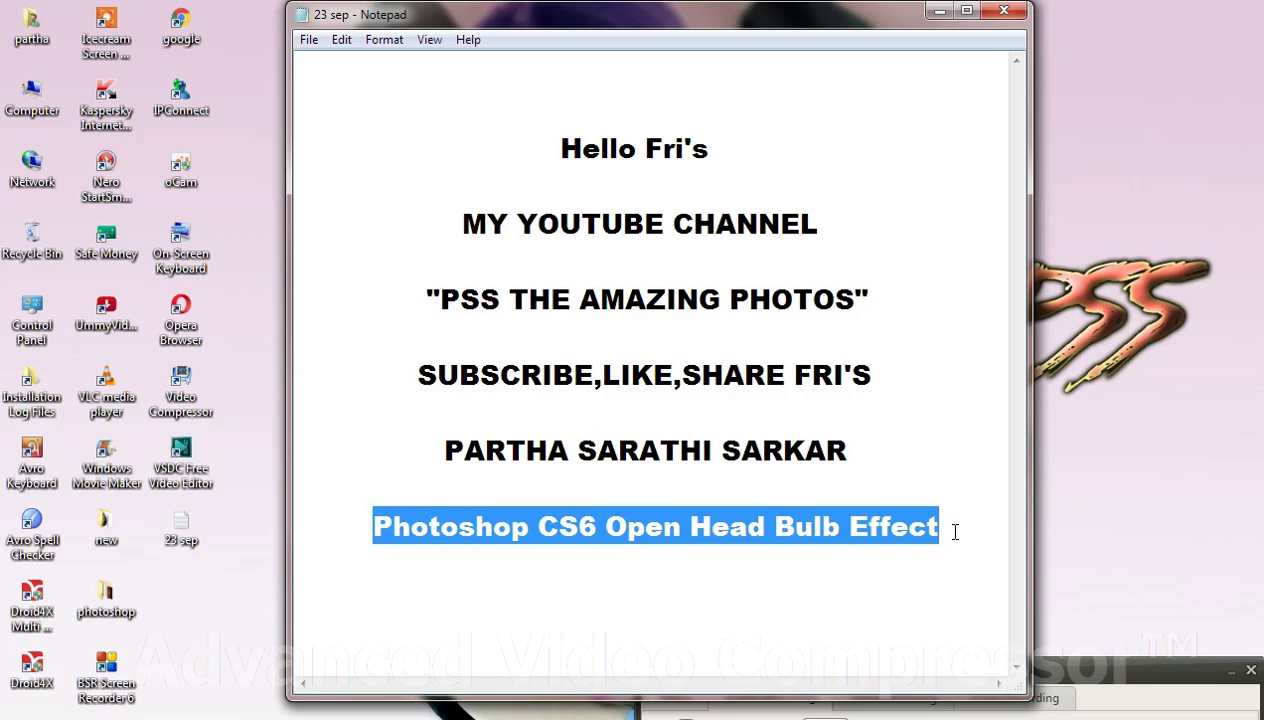
{"action": "left_click", "coordinate": [955, 532]}
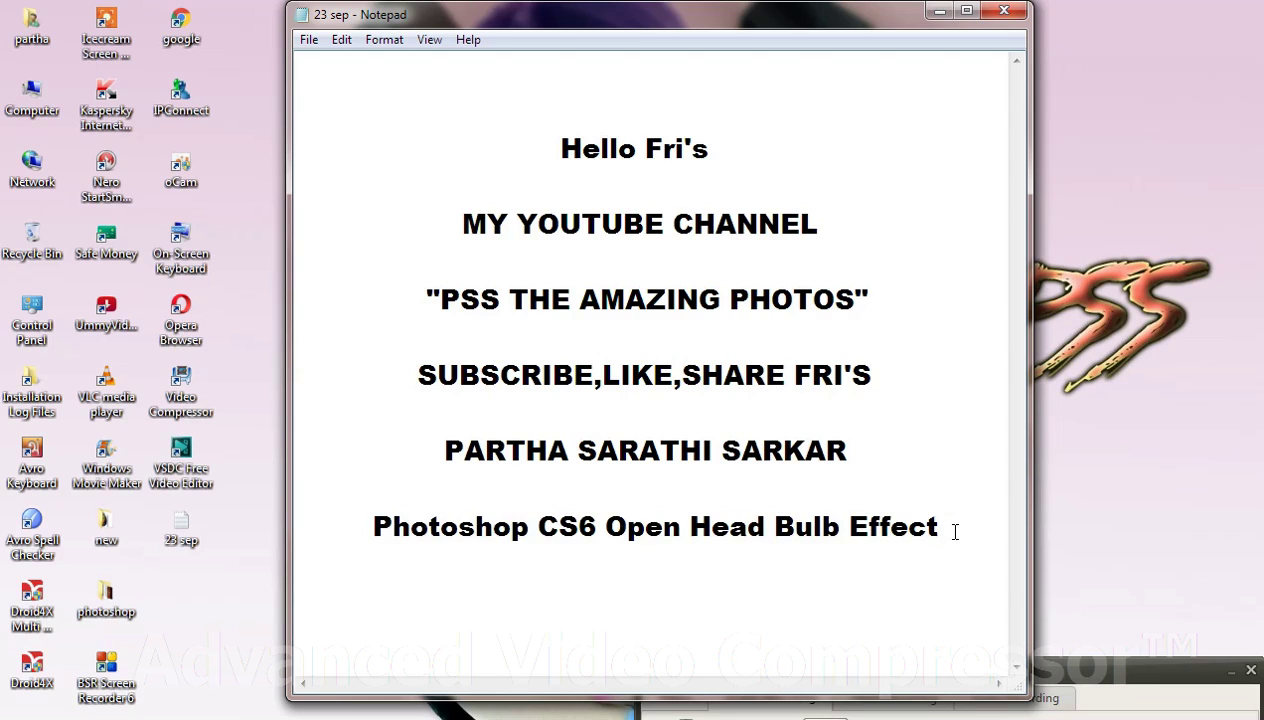
{"action": "left_click", "coordinate": [939, 12]}
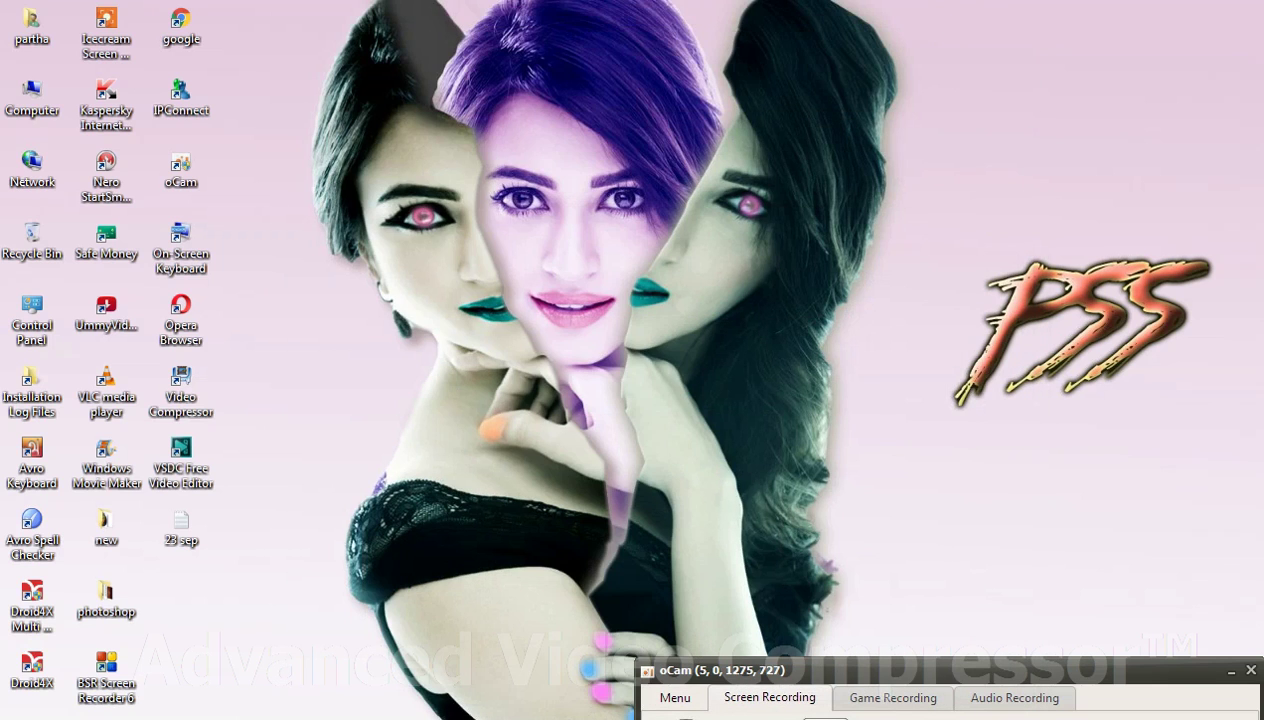
Step: Make a new 22.667 × 16.222 in, 72 ppi document filled with the black background colour
{"action": "left_click", "coordinate": [448, 630]}
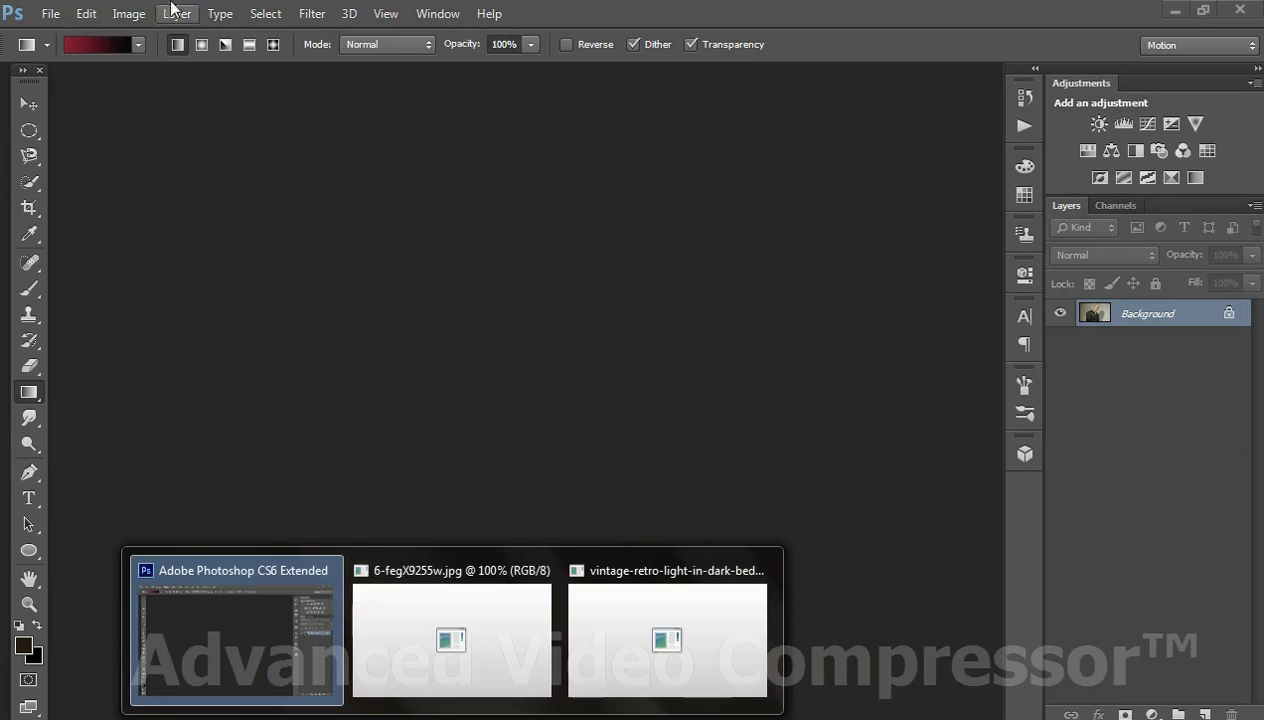
{"action": "left_click", "coordinate": [50, 13]}
{"action": "left_click", "coordinate": [62, 35]}
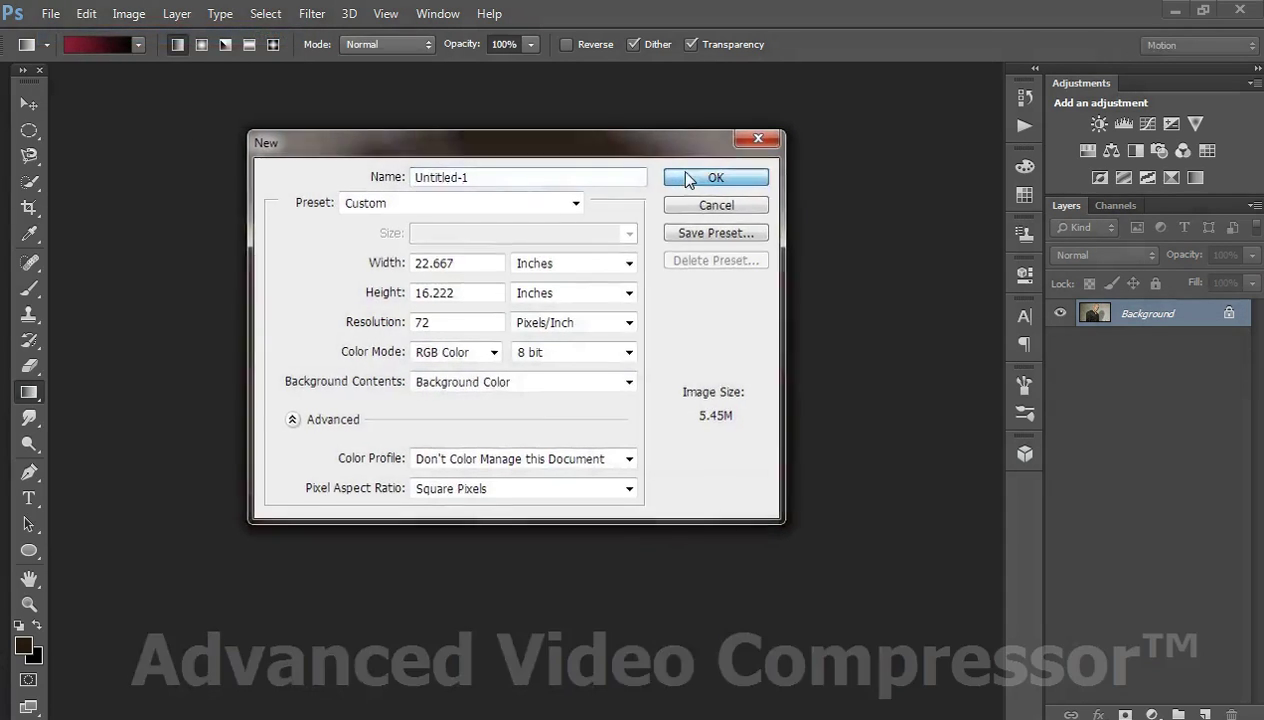
{"action": "left_click", "coordinate": [688, 178]}
Step: Drag a crimson-to-black gradient upward from the canvas bottom to its top
{"action": "left_click", "coordinate": [29, 106]}
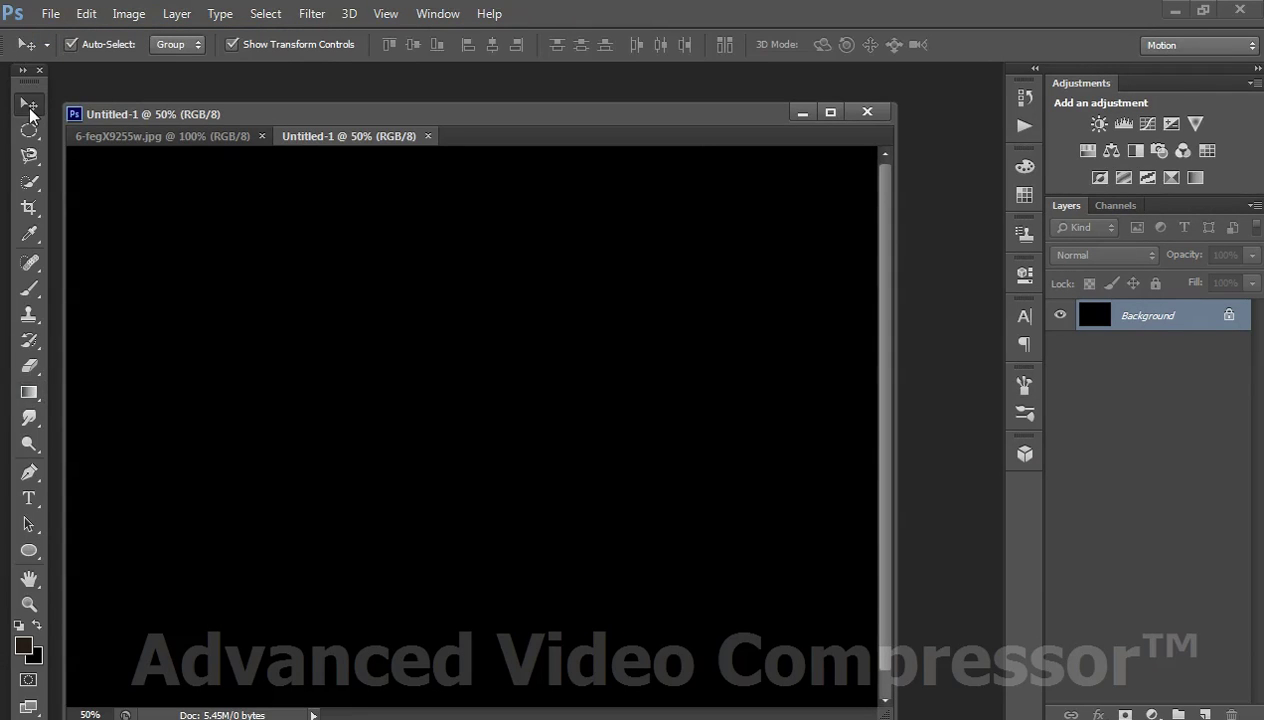
{"action": "left_click_drag", "start_coordinate": [380, 117], "coordinate": [408, 101]}
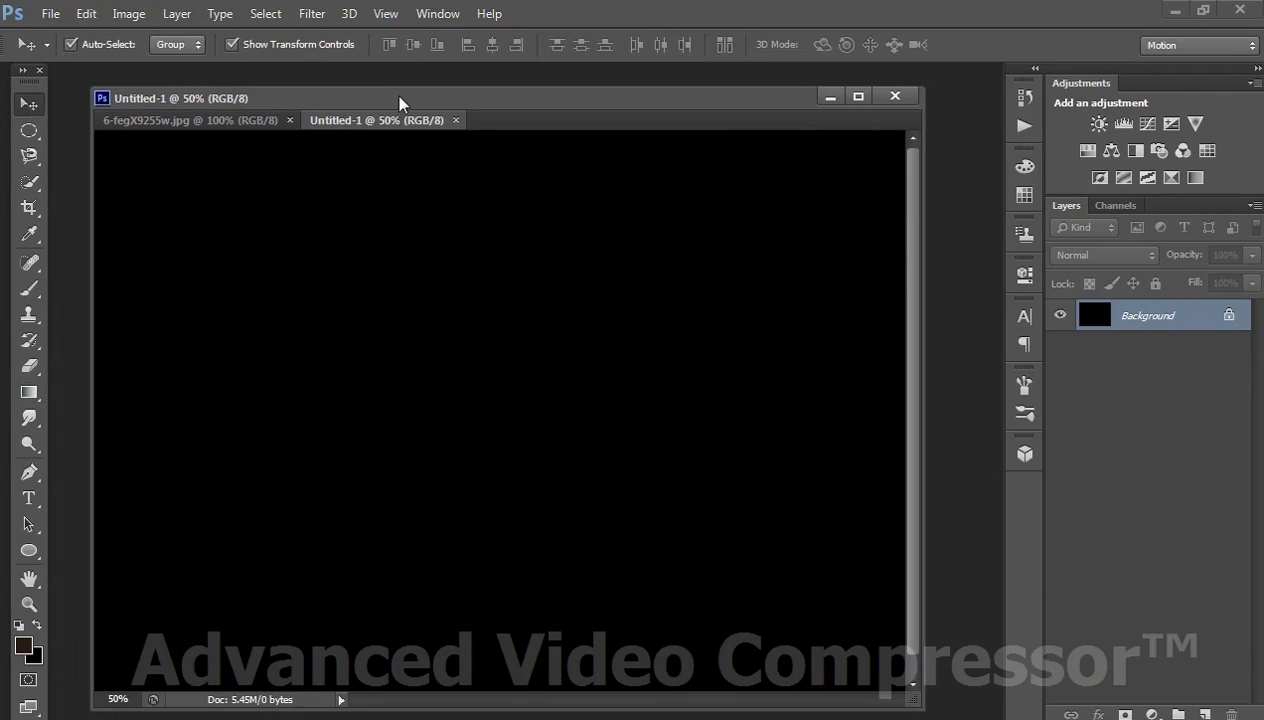
{"action": "left_click", "coordinate": [30, 393]}
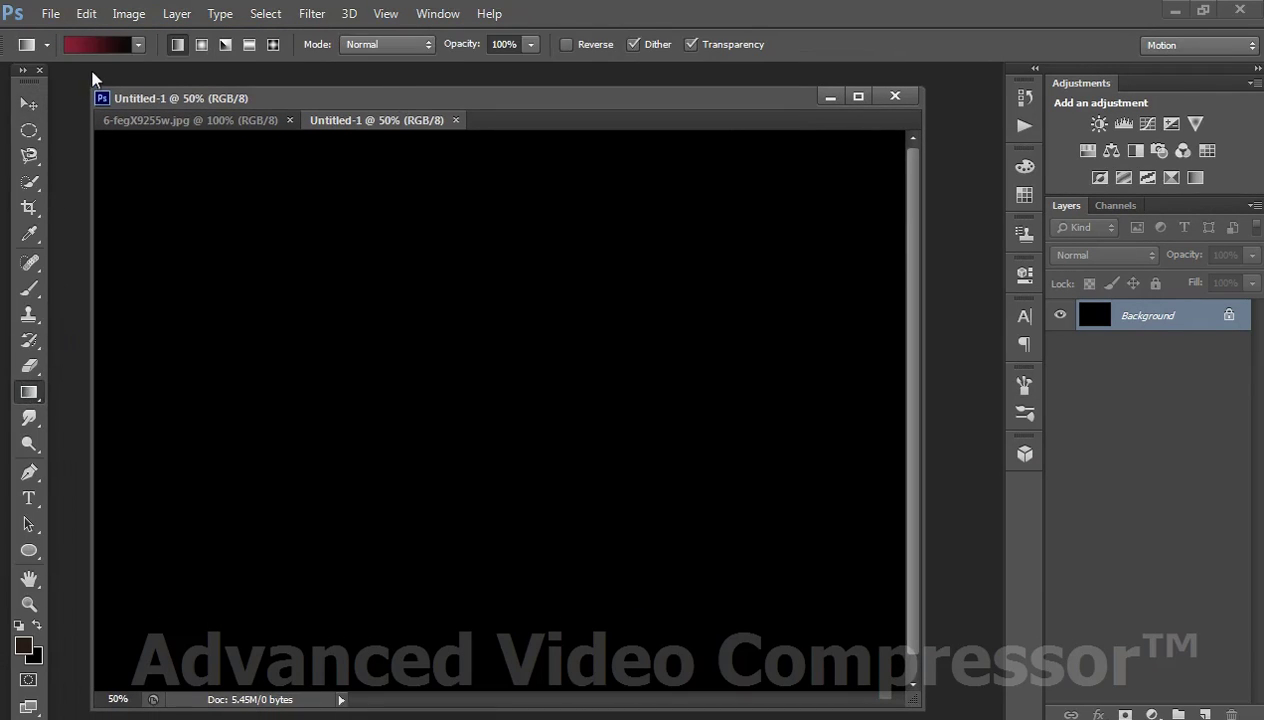
{"action": "left_click", "coordinate": [95, 45]}
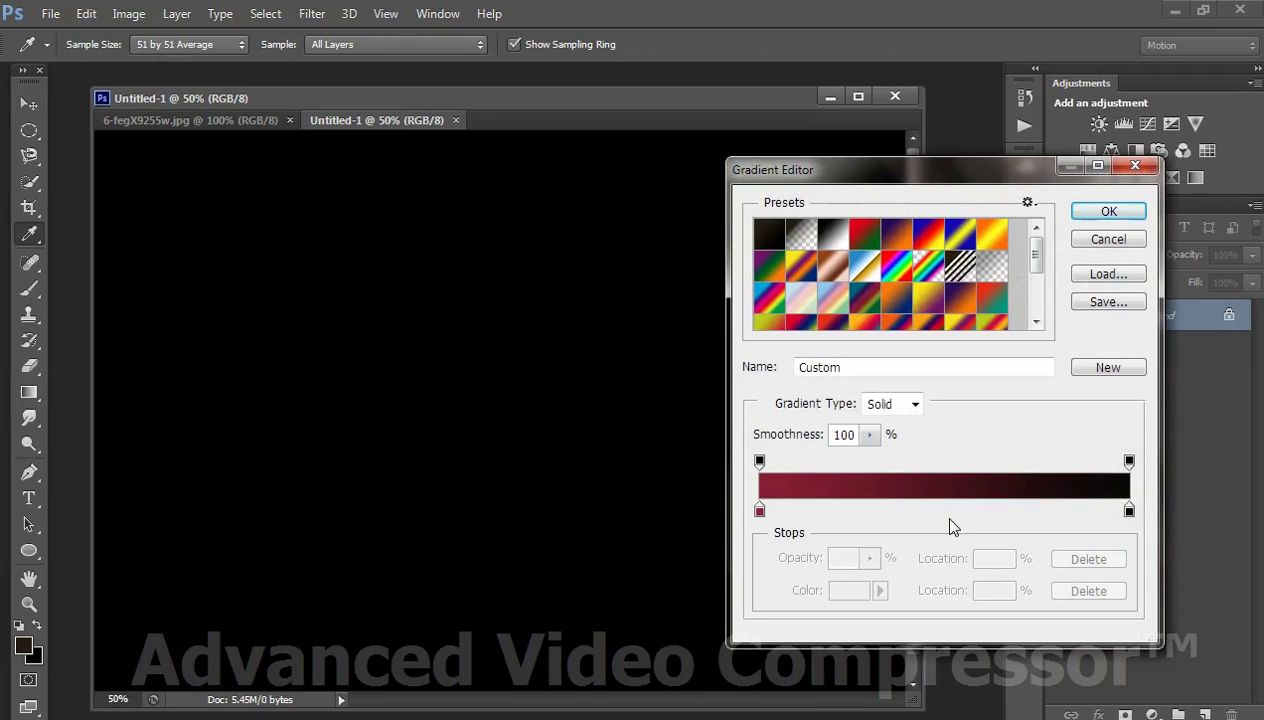
{"action": "left_click", "coordinate": [1092, 215]}
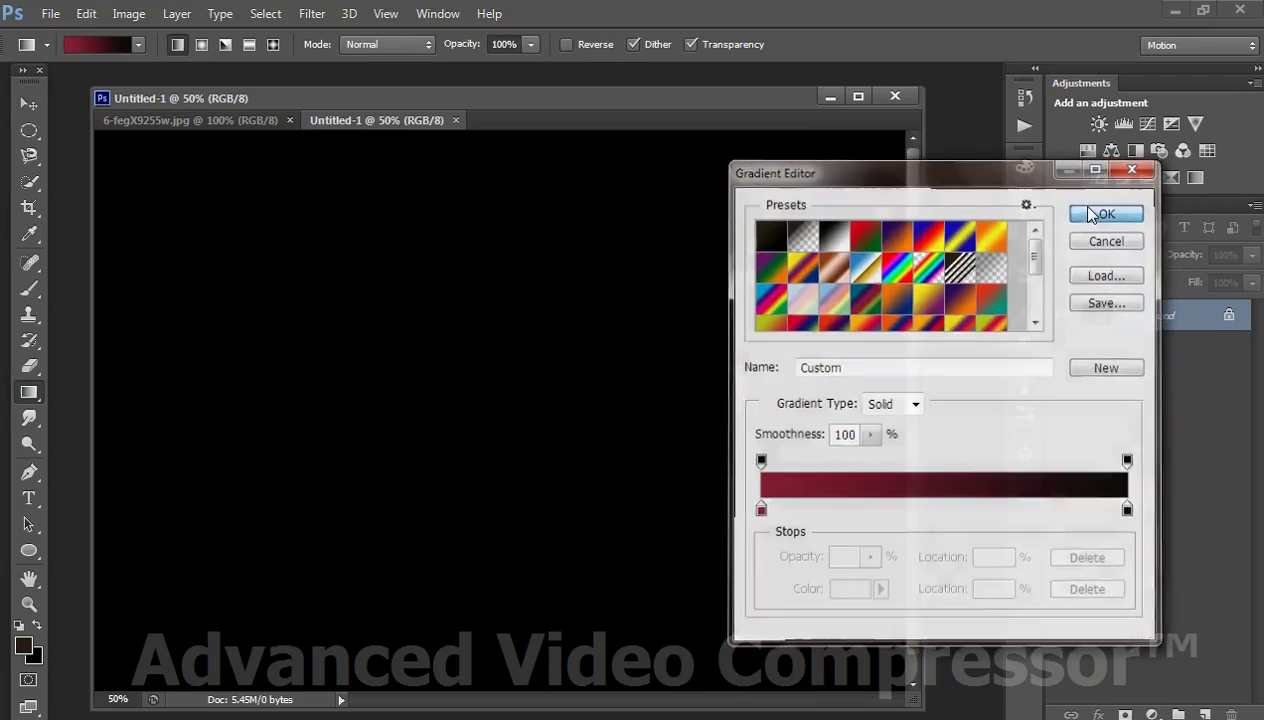
{"action": "left_click_drag", "start_coordinate": [485, 688], "coordinate": [483, 142]}
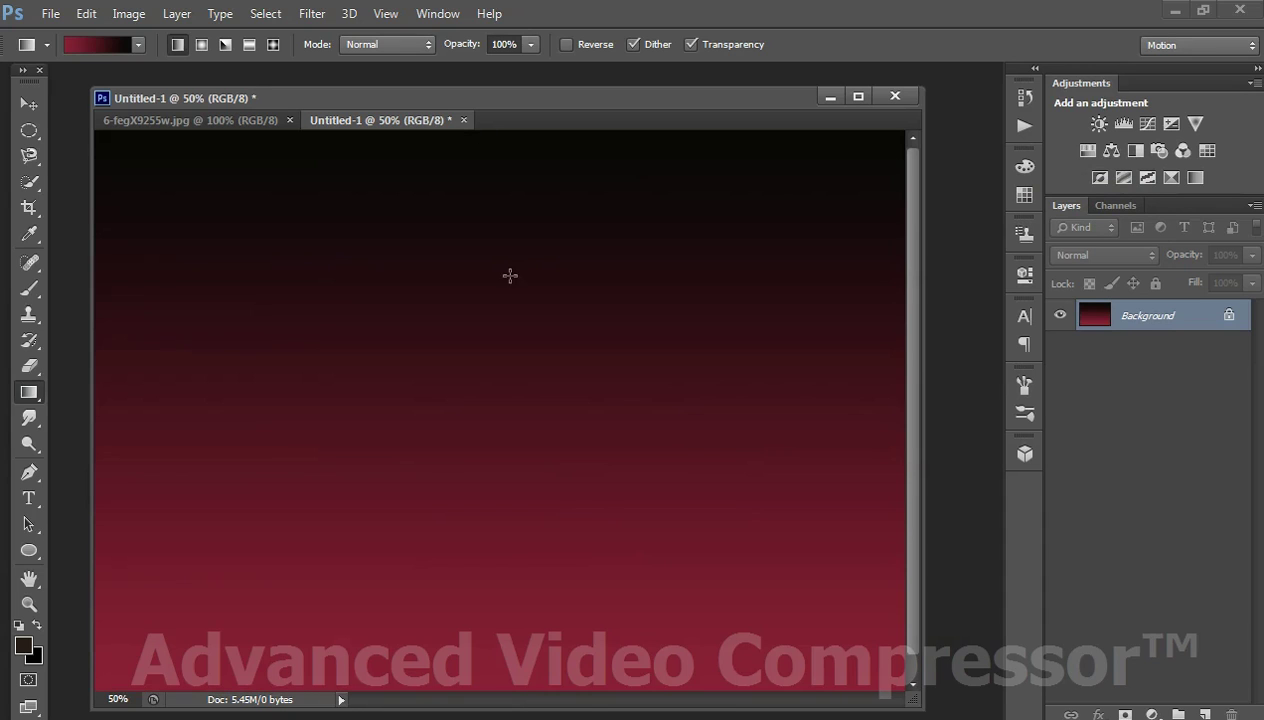
{"action": "left_click", "coordinate": [29, 104]}
Step: Float the gradient document and drag the selected man from 6-fegX9255w.jpg into it as Layer 1
{"action": "mouse_move", "coordinate": [340, 124]}
{"action": "left_mouse_down"}
{"action": "mouse_move", "coordinate": [371, 140]}
{"action": "mouse_move", "coordinate": [376, 168]}
{"action": "left_mouse_up"}
{"action": "left_click", "coordinate": [310, 101]}
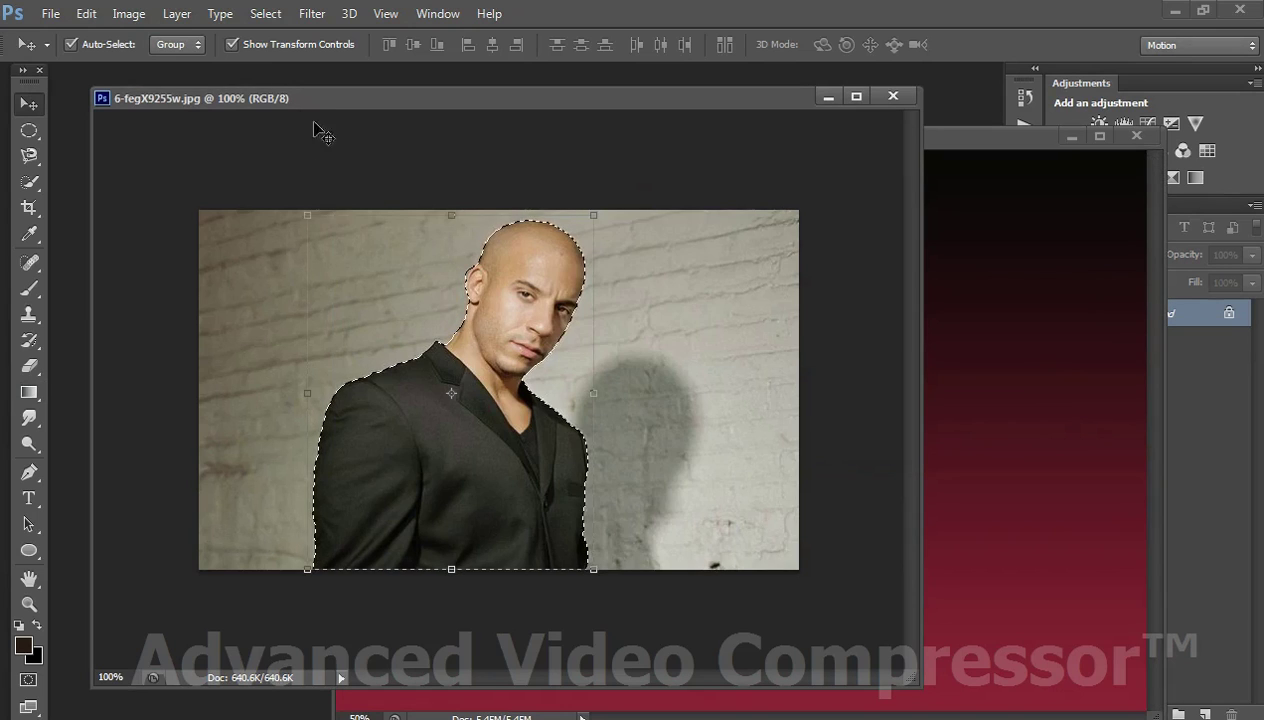
{"action": "left_click", "coordinate": [38, 180]}
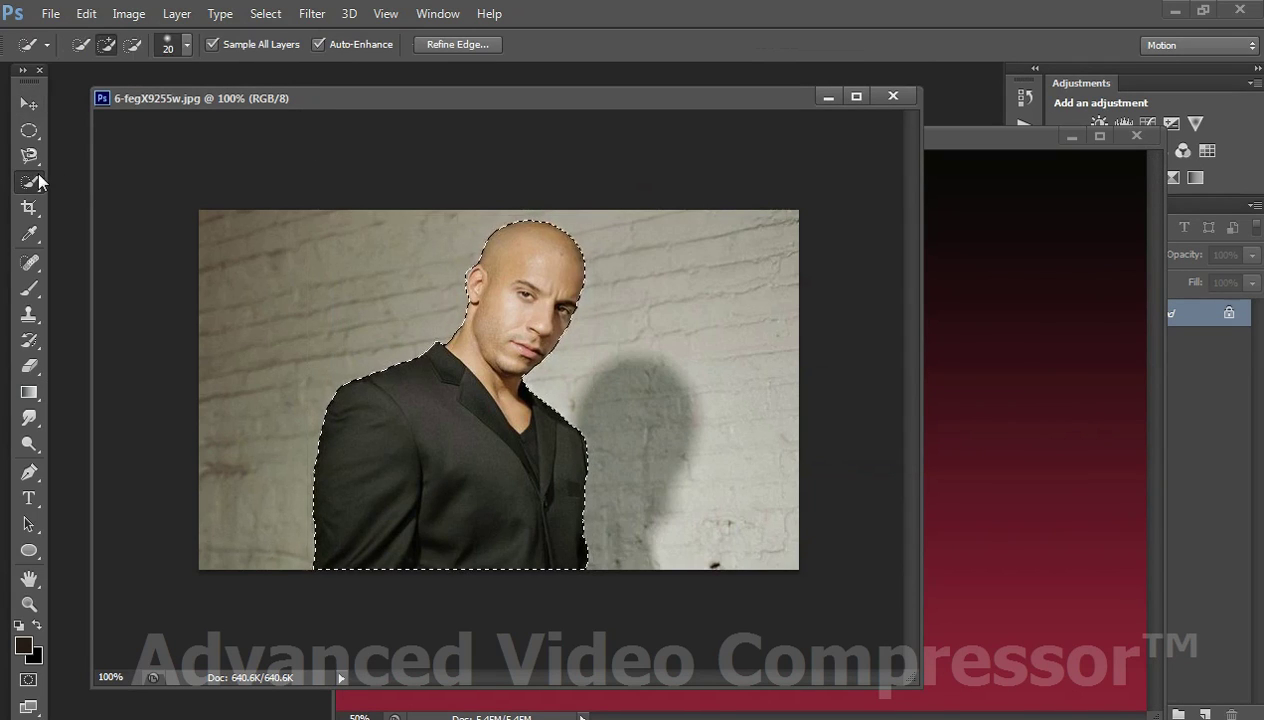
{"action": "right_click", "coordinate": [38, 181]}
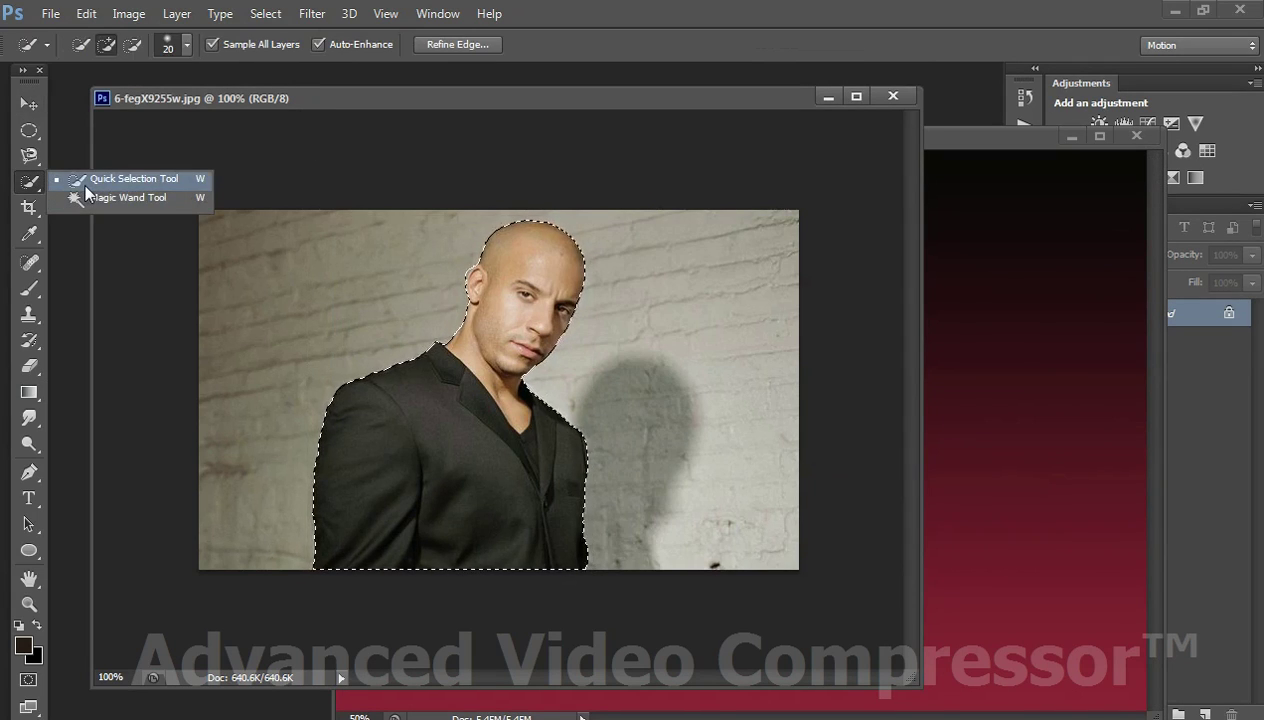
{"action": "left_click", "coordinate": [85, 186]}
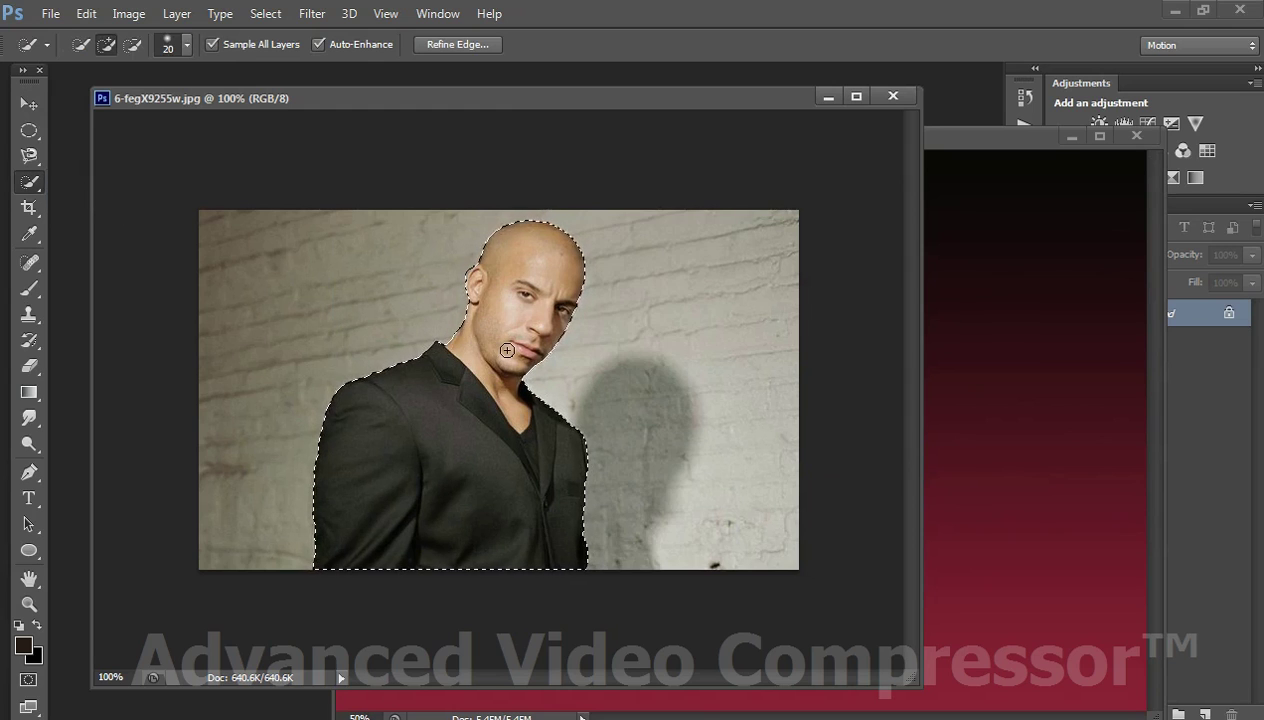
{"action": "left_click", "coordinate": [38, 104]}
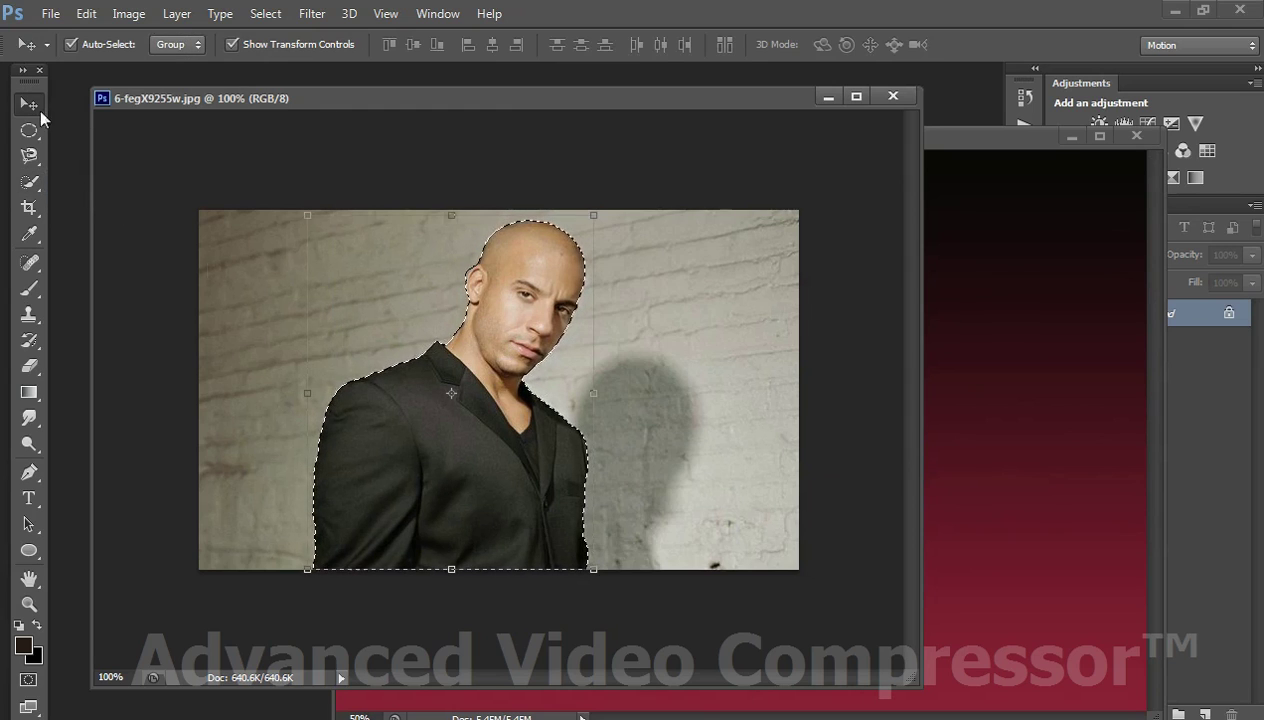
{"action": "left_click_drag", "start_coordinate": [432, 464], "coordinate": [966, 570]}
{"action": "left_click", "coordinate": [829, 102]}
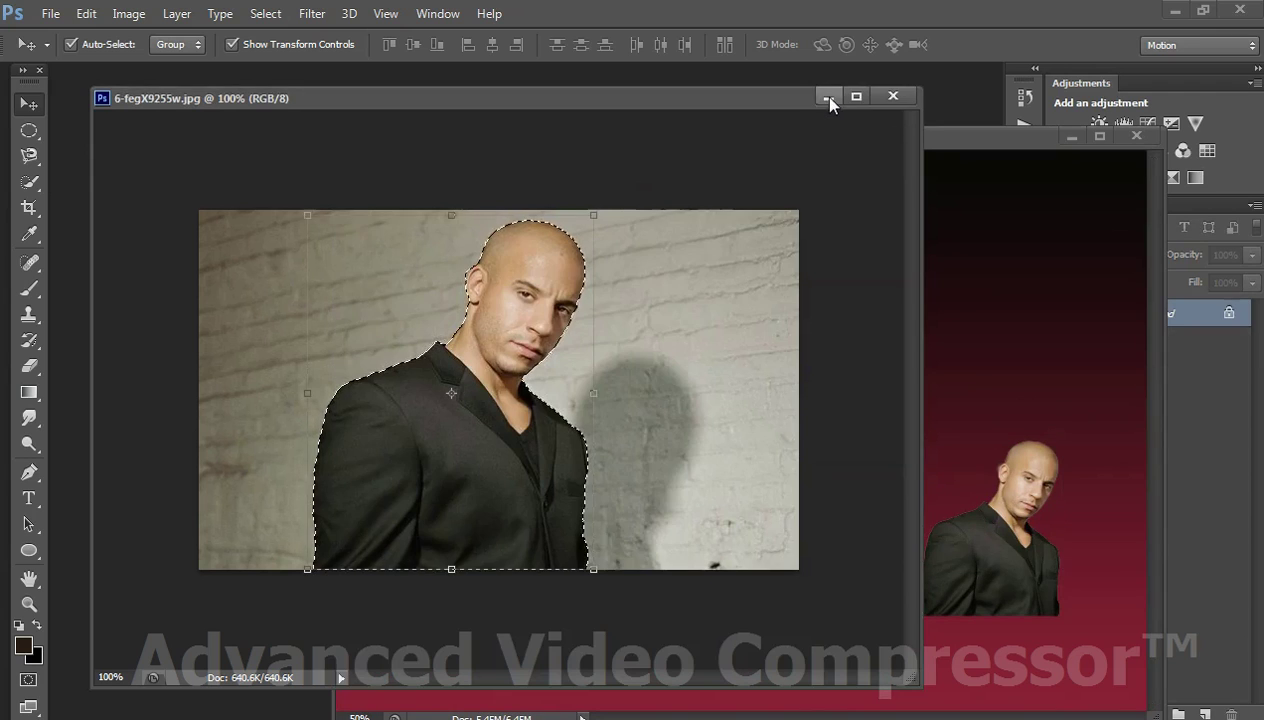
{"action": "left_click_drag", "start_coordinate": [832, 134], "coordinate": [674, 92]}
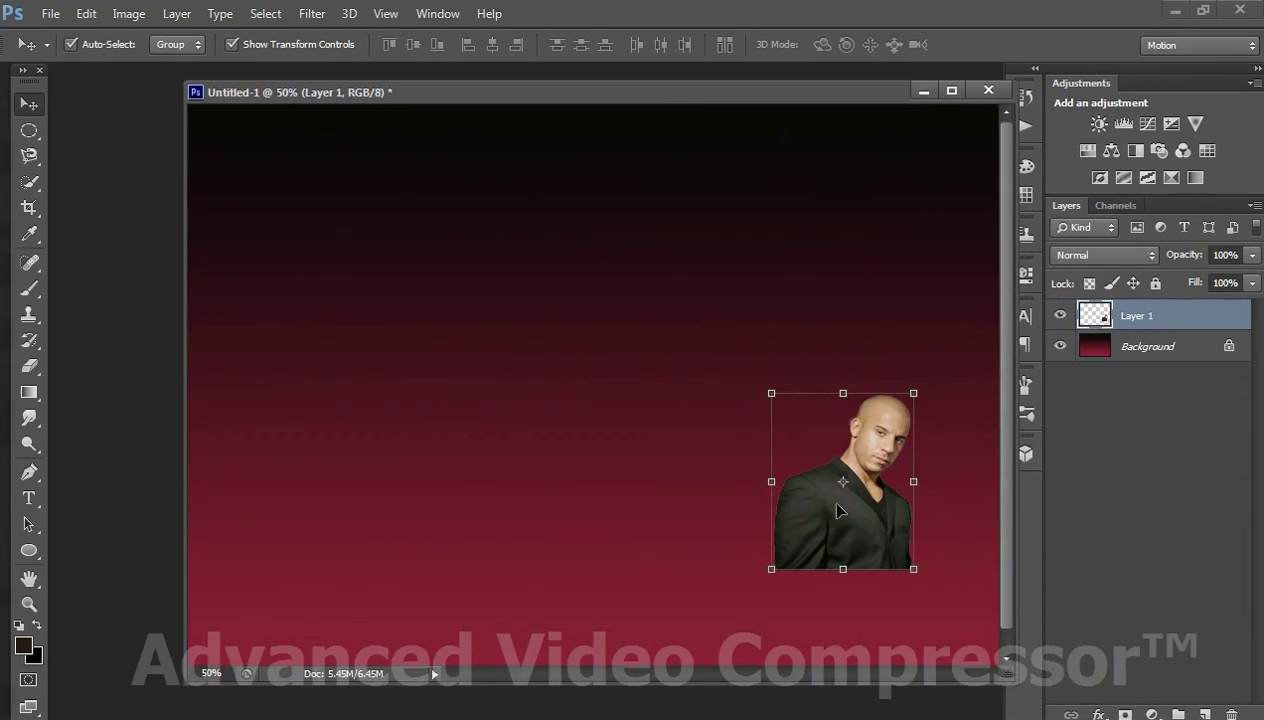
Step: Move the man toward the bottom centre and enlarge him with Free Transform
{"action": "left_click_drag", "start_coordinate": [849, 538], "coordinate": [619, 635]}
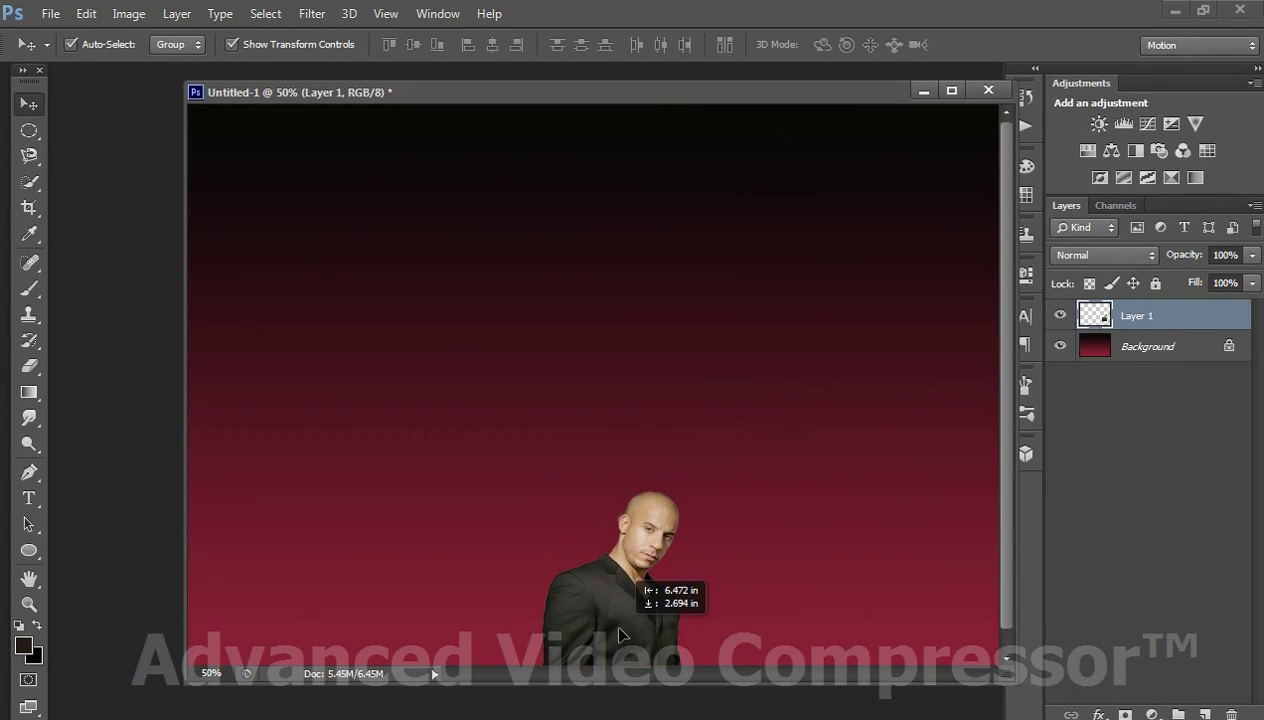
{"action": "key", "text": "ctrl+t"}
{"action": "mouse_move", "coordinate": [536, 488]}
{"action": "left_mouse_down"}
{"action": "mouse_move", "coordinate": [378, 215]}
{"action": "mouse_move", "coordinate": [318, 184]}
{"action": "left_mouse_up"}
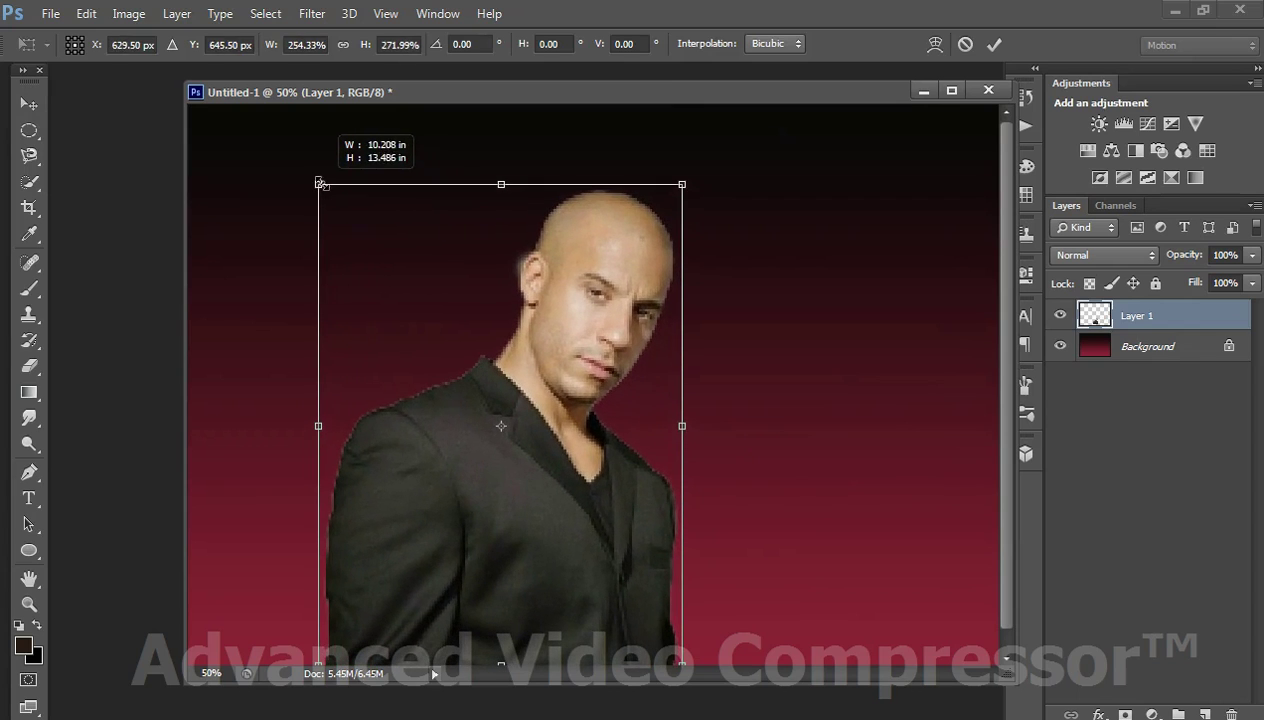
{"action": "left_click_drag", "start_coordinate": [683, 183], "coordinate": [733, 166]}
{"action": "left_click_drag", "start_coordinate": [594, 497], "coordinate": [606, 505]}
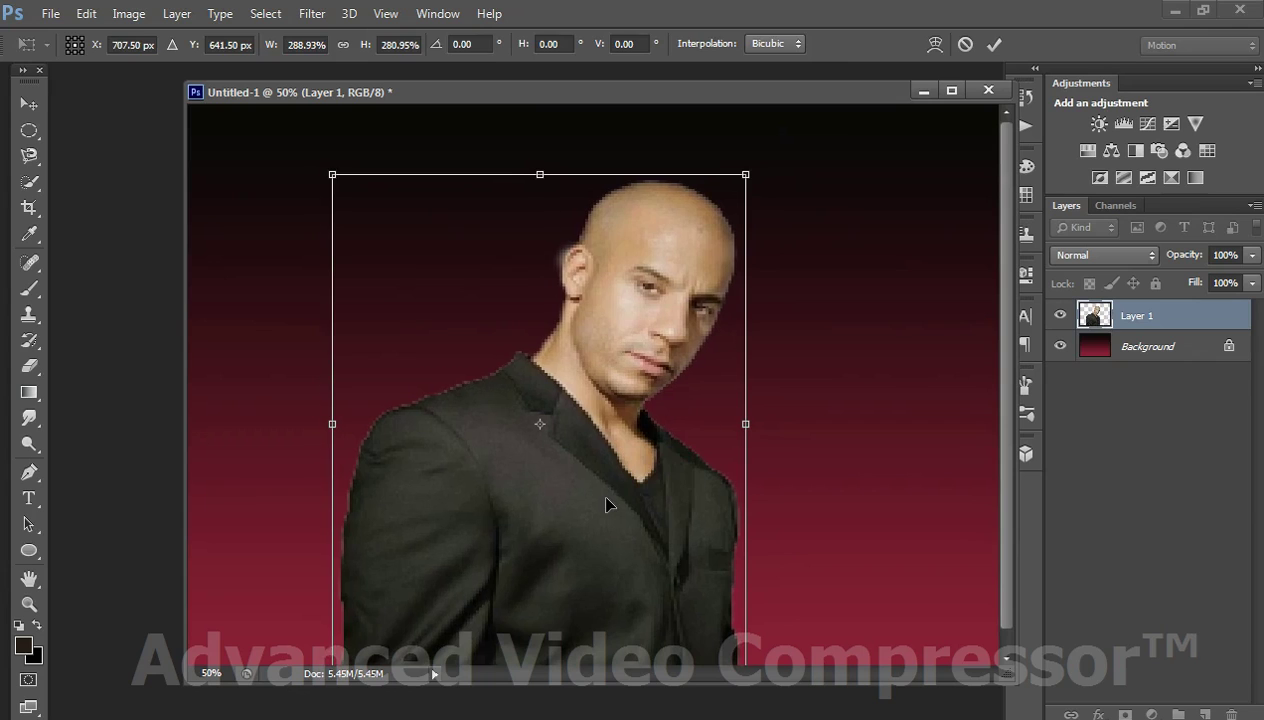
{"action": "key", "text": "Return"}
Step: Stretch the man to 102.49% height so his suit reaches the canvas bottom
{"action": "scroll", "coordinate": [1000, 600], "scroll_direction": "down", "scroll_amount": 1}
{"action": "left_click_drag", "start_coordinate": [1011, 598], "coordinate": [1011, 622]}
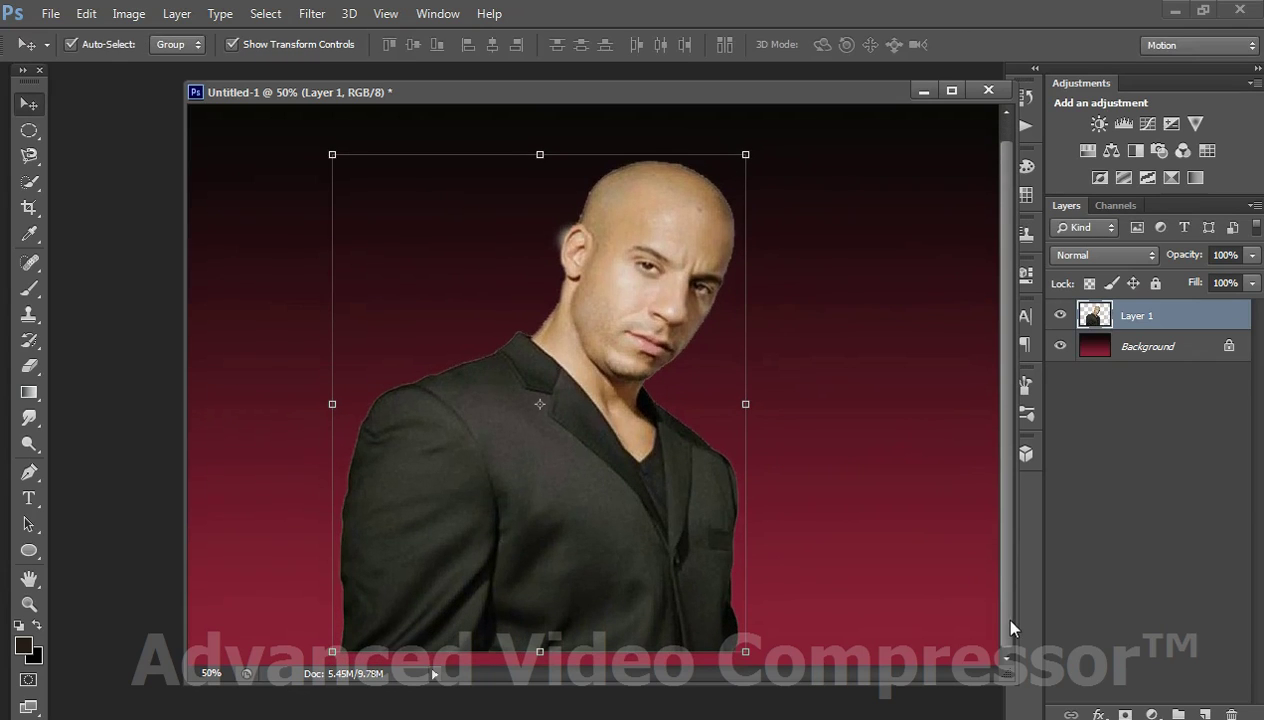
{"action": "left_click_drag", "start_coordinate": [541, 655], "coordinate": [541, 667]}
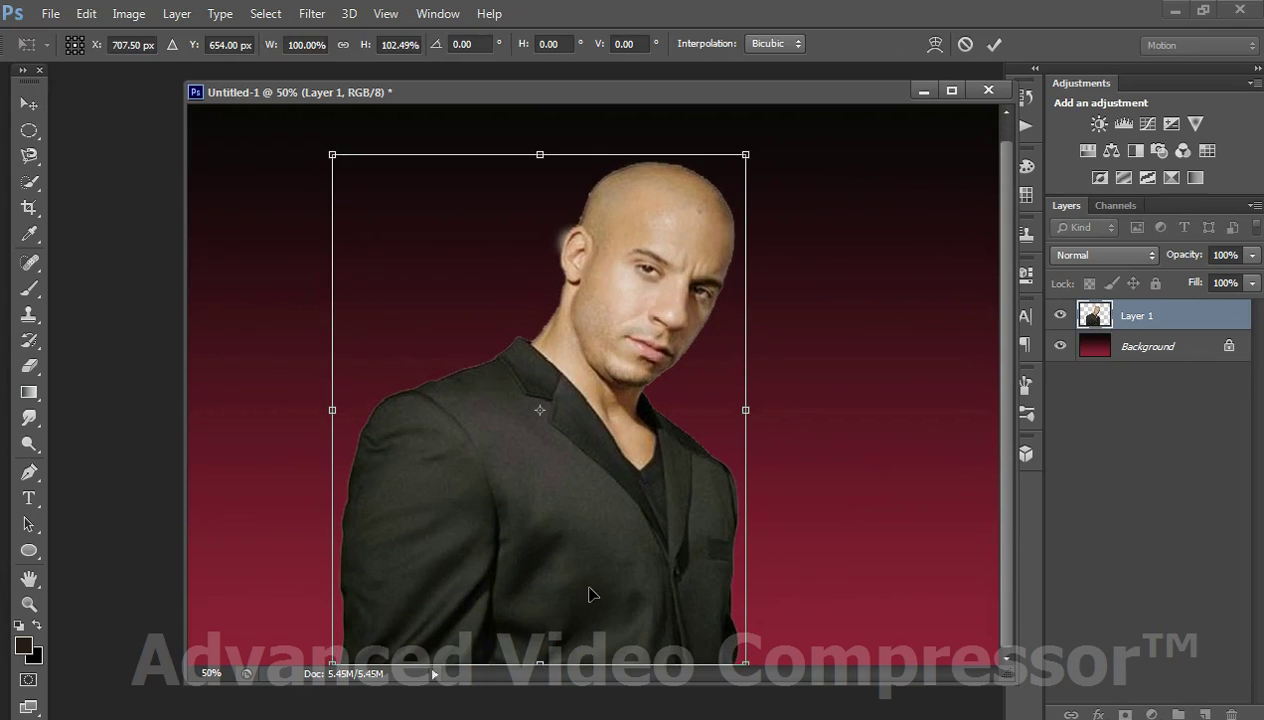
{"action": "key", "text": "Return"}
{"action": "left_click", "coordinate": [916, 387]}
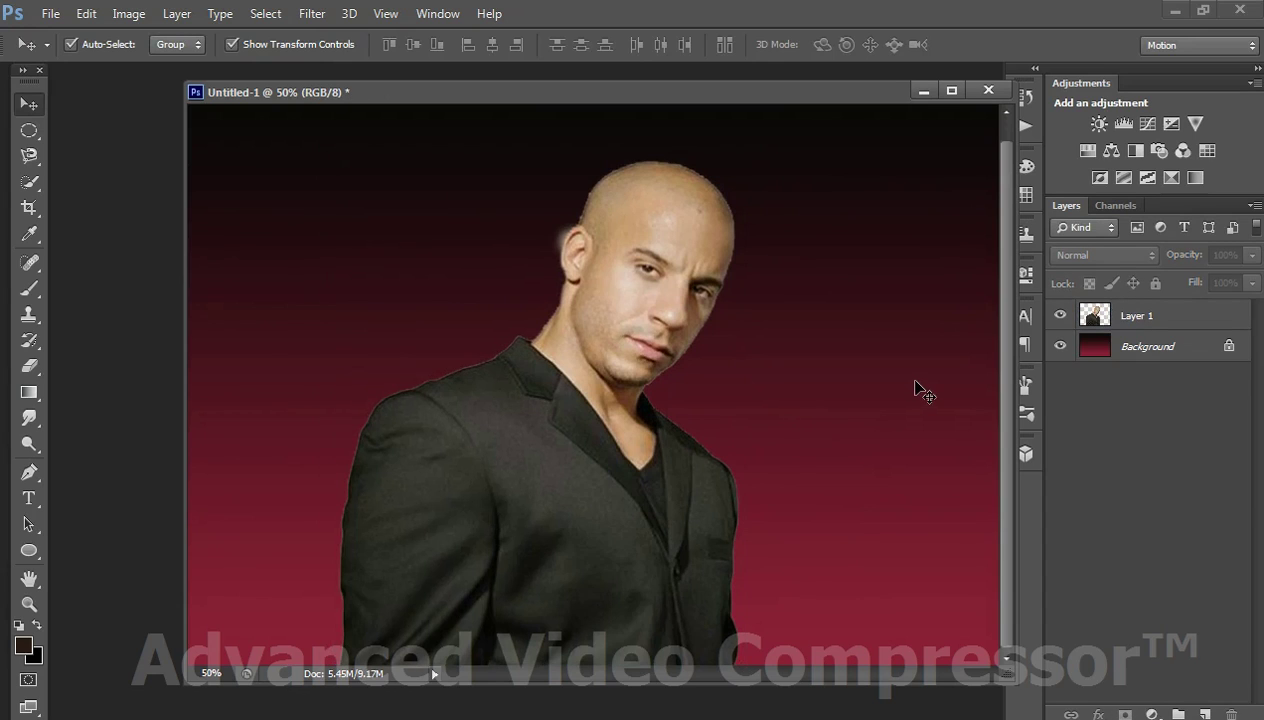
{"action": "key", "text": "ctrl+minus"}
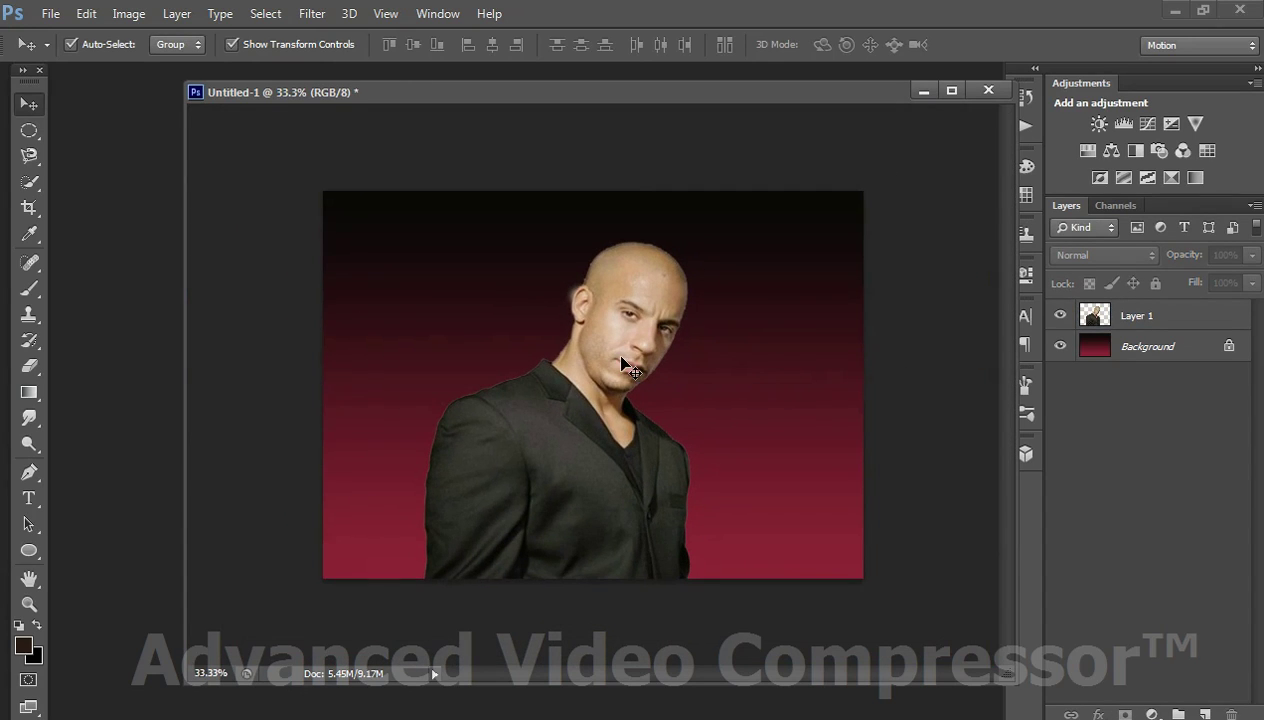
Step: Nudge the man two pixels right, then zoom in on his head
{"action": "left_click", "coordinate": [645, 460]}
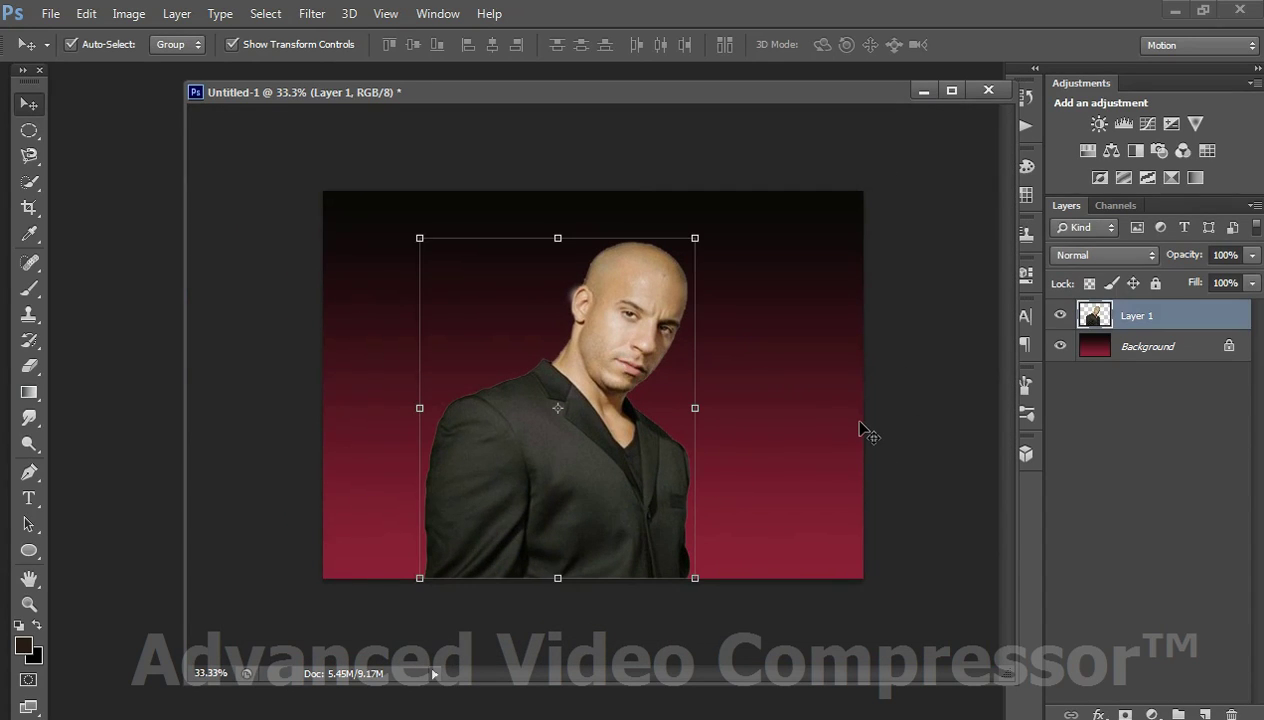
{"action": "key", "text": "Right"}
{"action": "key", "text": "Right"}
{"action": "key", "text": "Right"}
{"action": "key", "text": "Right"}
{"action": "key", "text": "Right"}
{"action": "key", "text": "Right"}
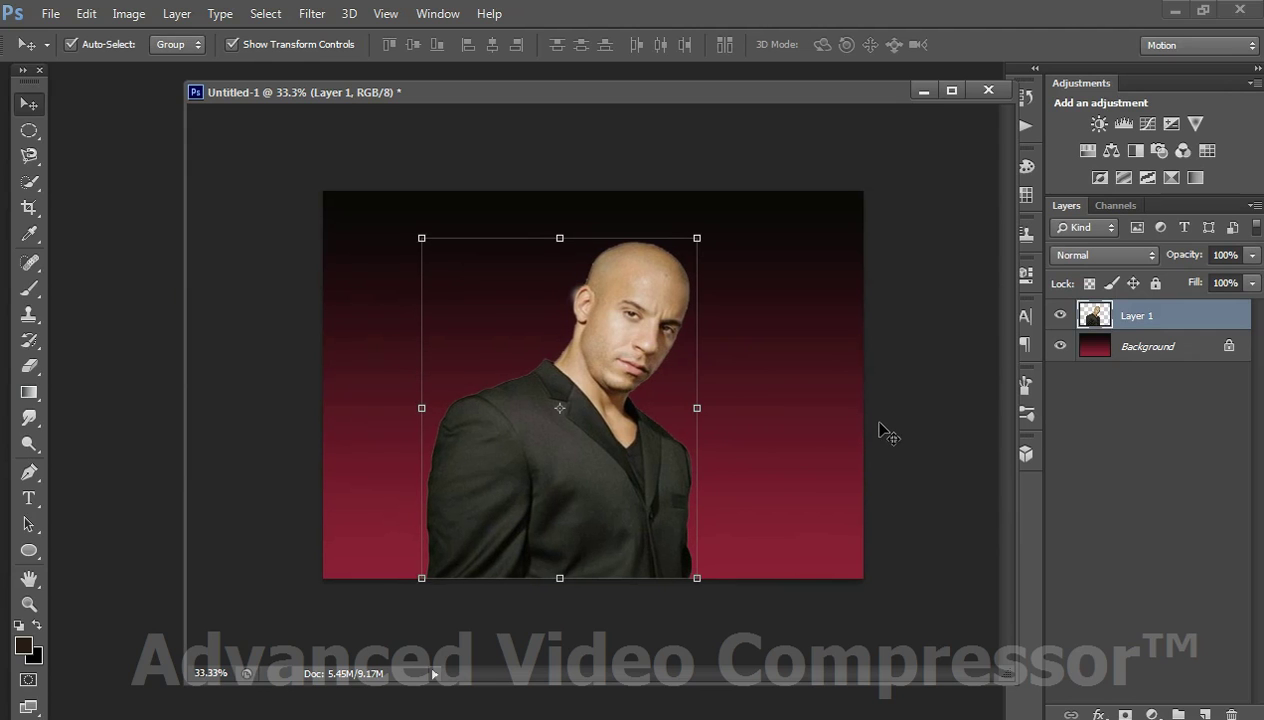
{"action": "key", "text": "Right"}
{"action": "key", "text": "Right"}
{"action": "key", "text": "Right"}
{"action": "left_click", "coordinate": [877, 430]}
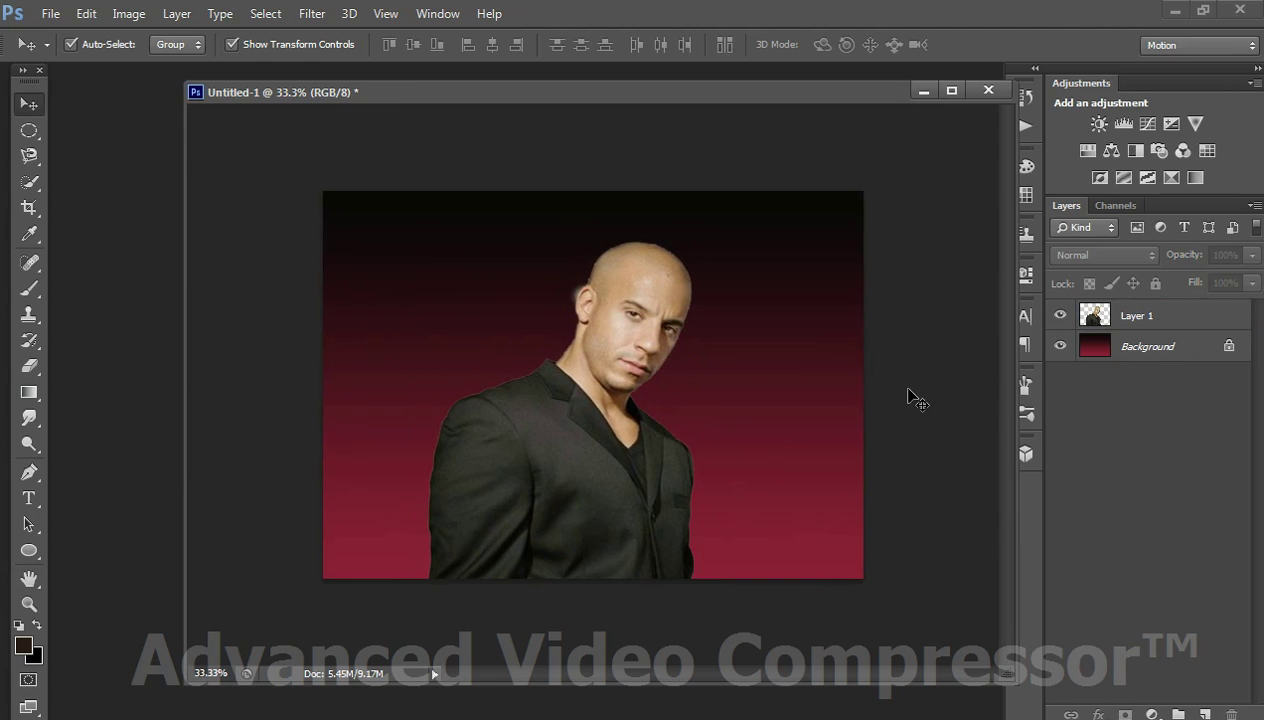
{"action": "key", "text": "ctrl+plus"}
{"action": "key", "text": "ctrl+plus"}
{"action": "key", "text": "ctrl+plus"}
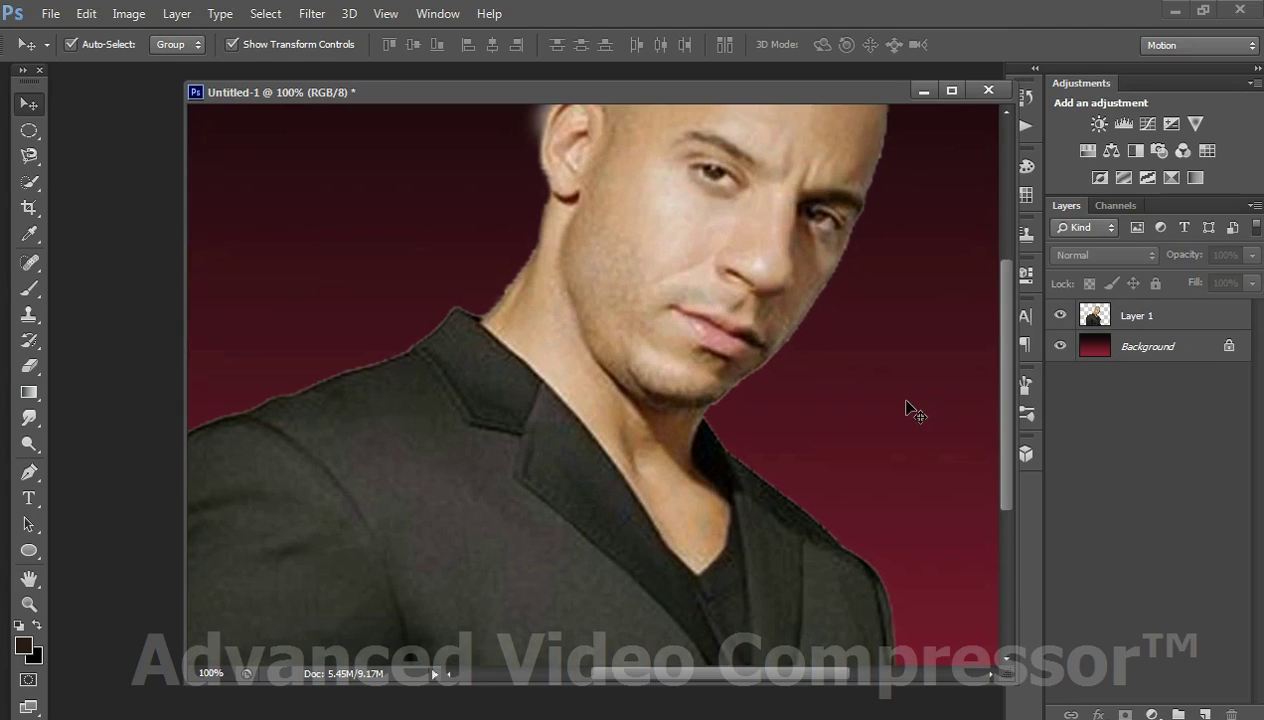
Step: Erase the white halo left of the man's ear on Layer 1, retrying after an undo
{"action": "left_click_drag", "start_coordinate": [1005, 370], "coordinate": [1003, 251]}
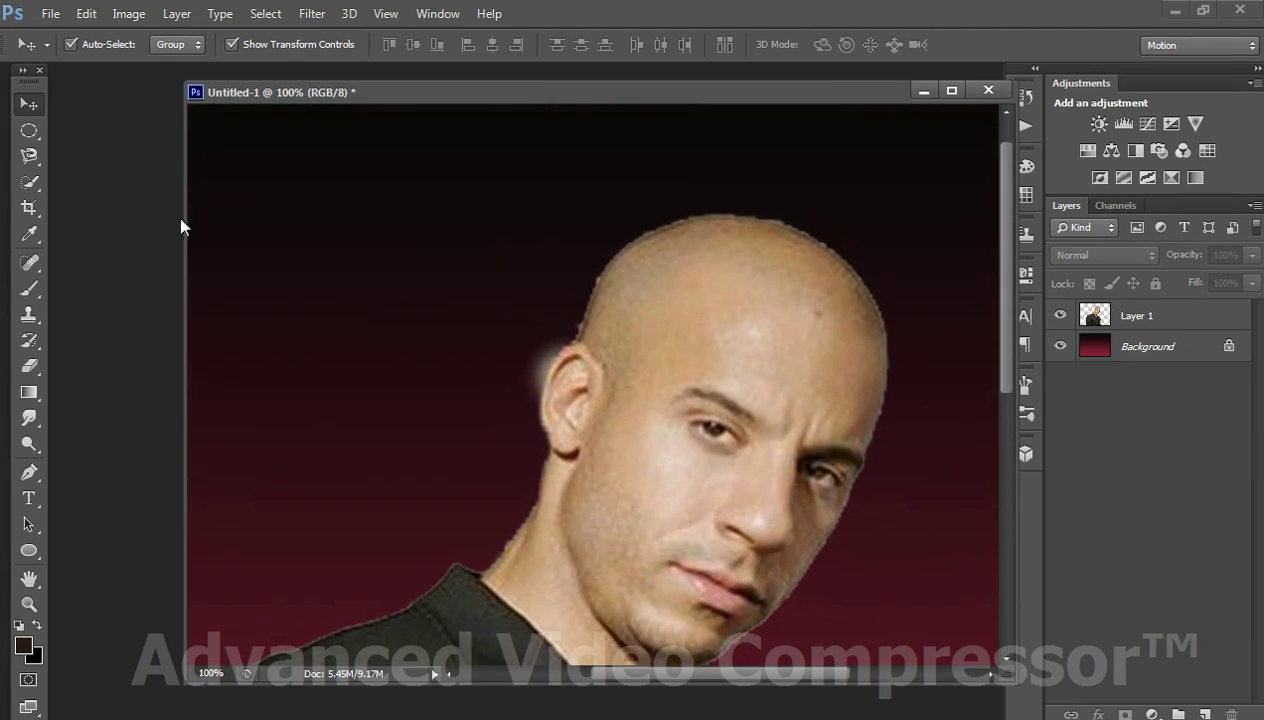
{"action": "left_click", "coordinate": [29, 366]}
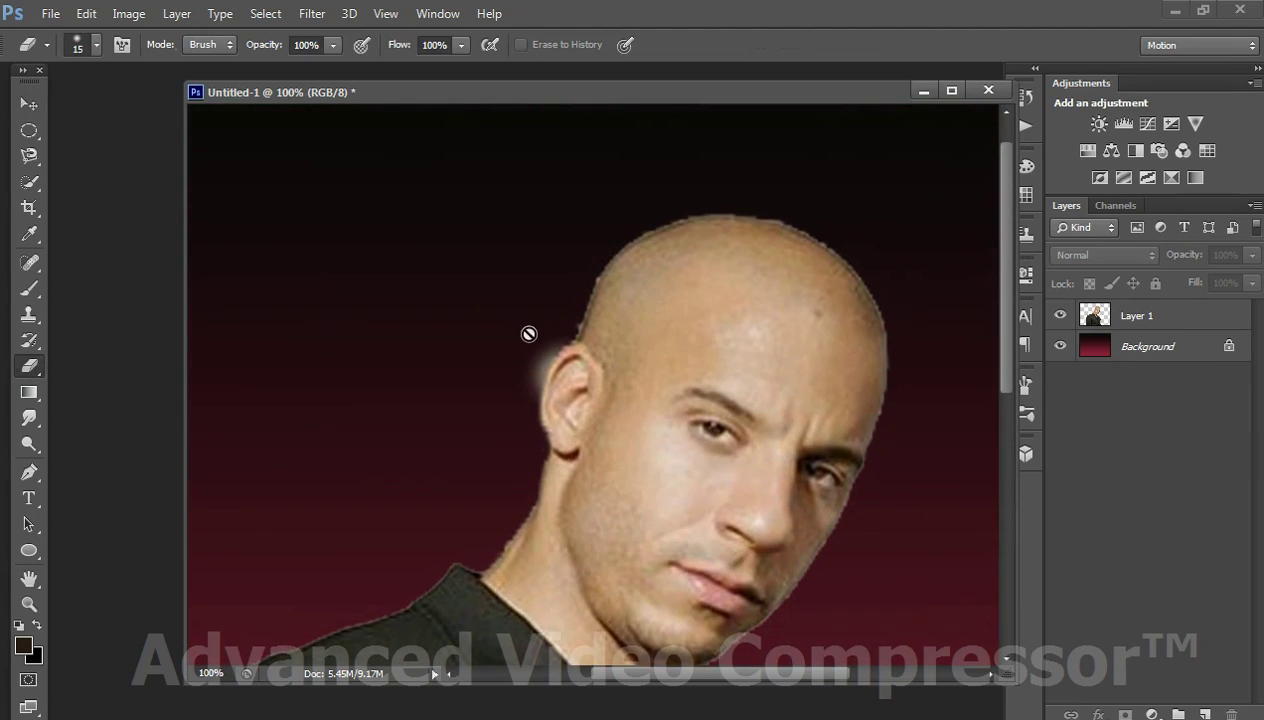
{"action": "left_click", "coordinate": [1090, 322]}
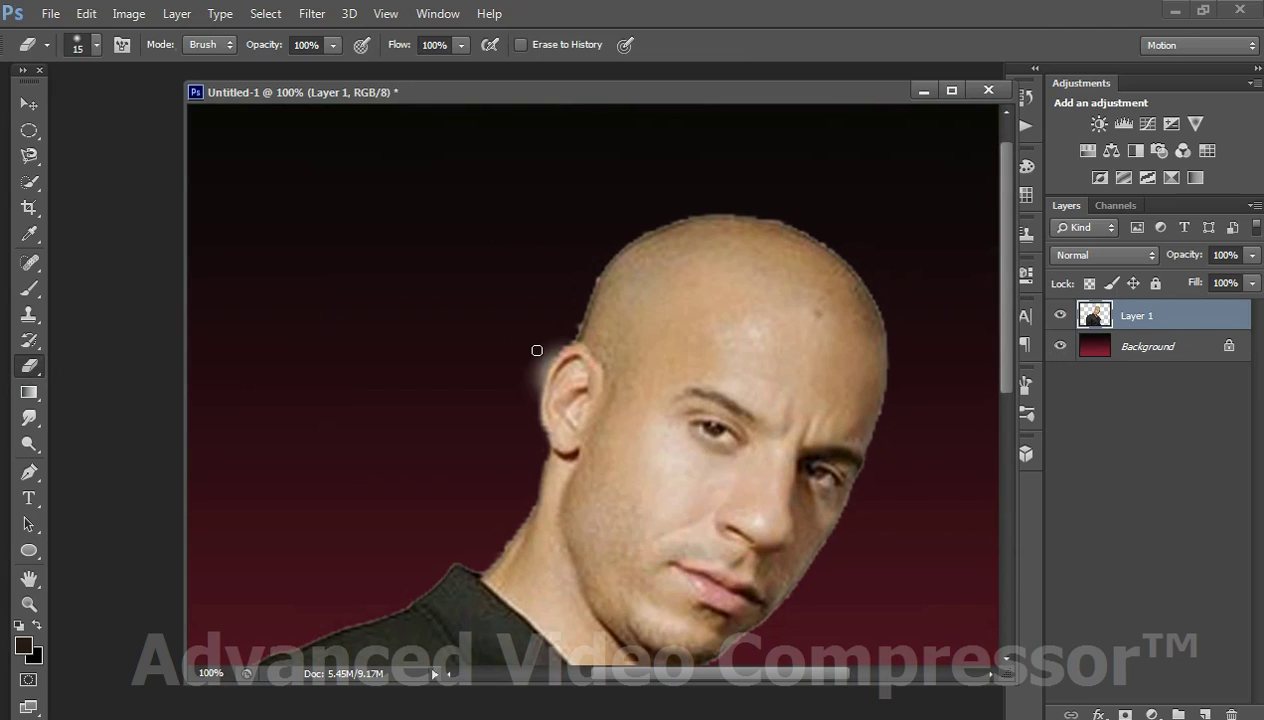
{"action": "left_click_drag", "start_coordinate": [537, 350], "coordinate": [529, 380]}
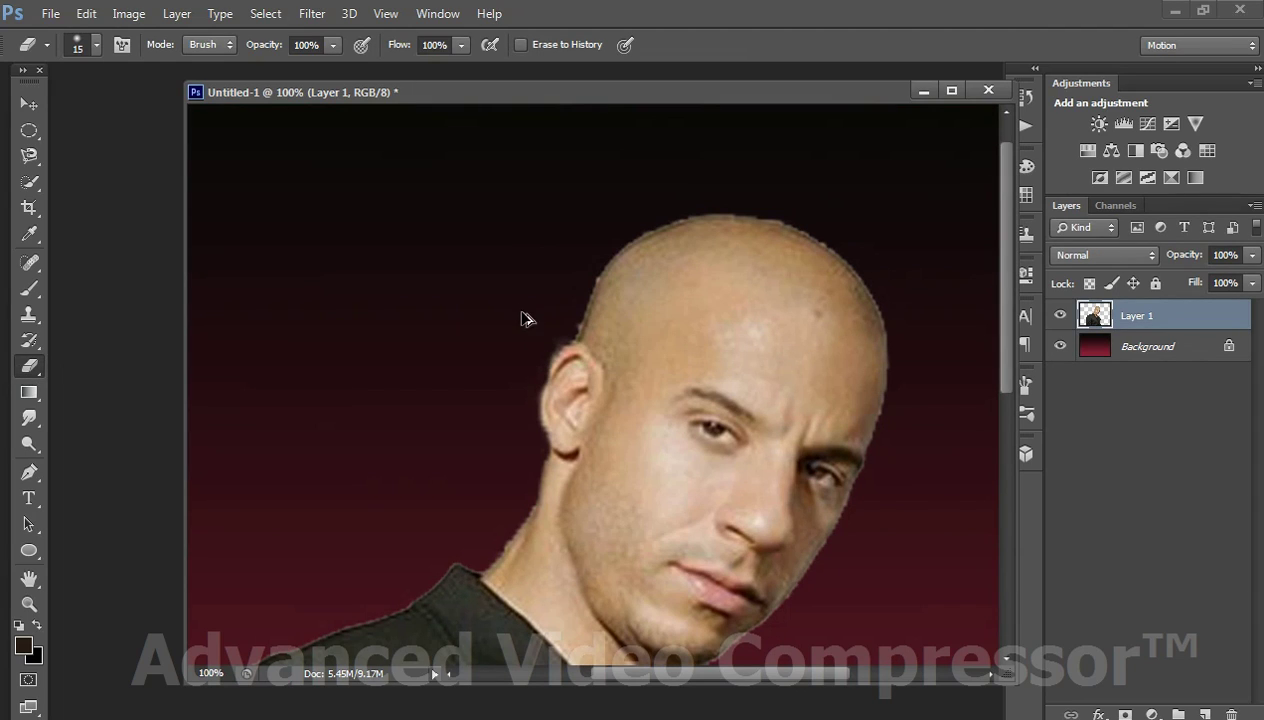
{"action": "key", "text": "ctrl+z"}
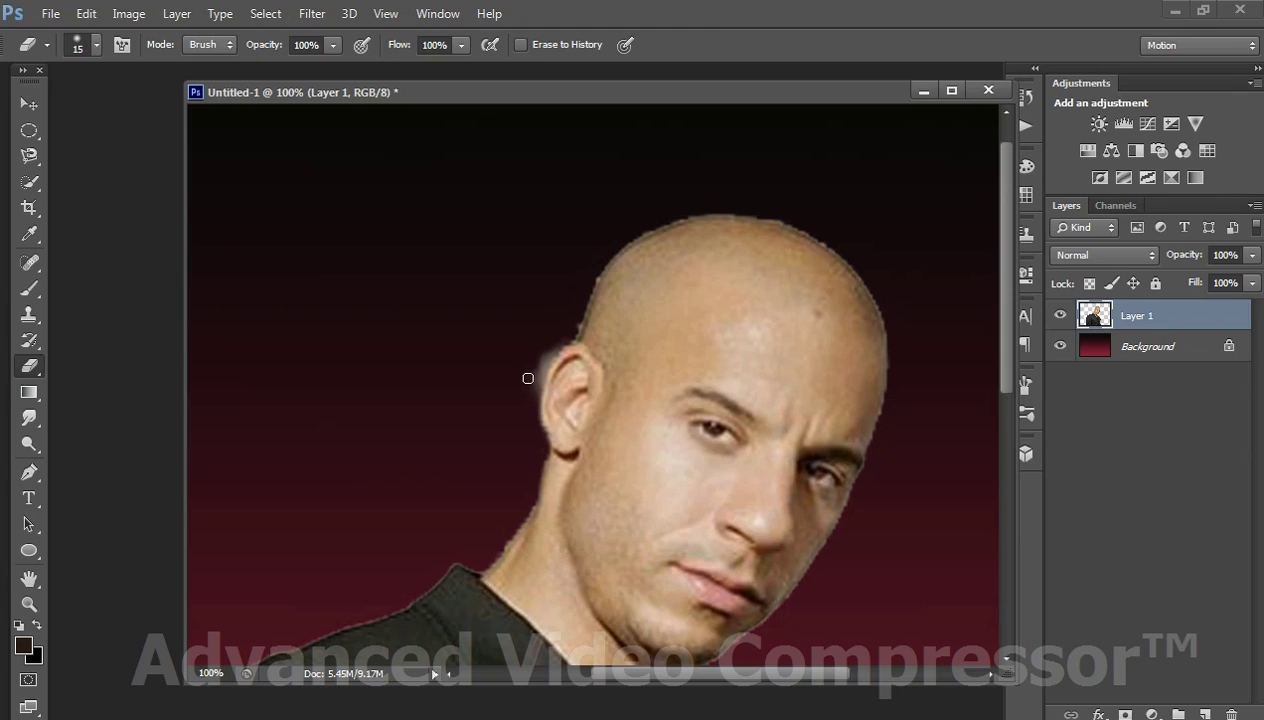
{"action": "left_click_drag", "start_coordinate": [530, 380], "coordinate": [548, 347]}
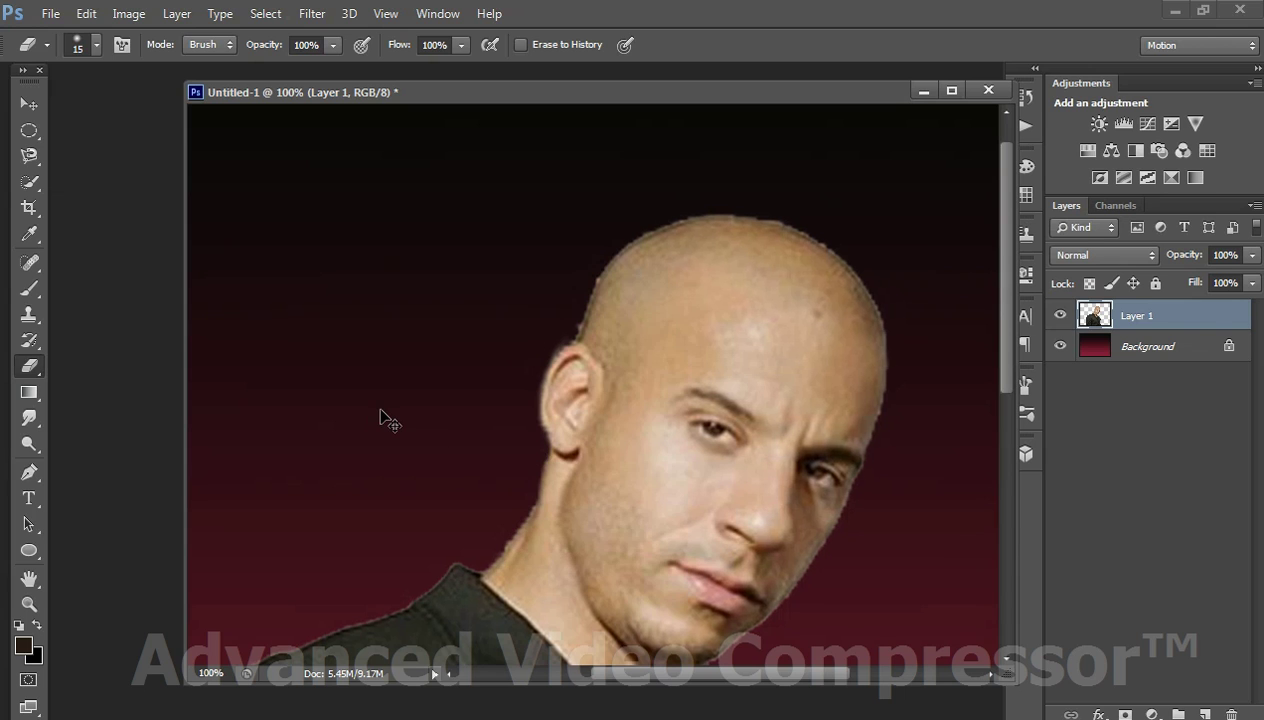
Step: Zoom in to full size on the head and reposition the document window
{"action": "key", "text": "ctrl+minus"}
{"action": "key", "text": "ctrl+minus"}
{"action": "key", "text": "ctrl+minus"}
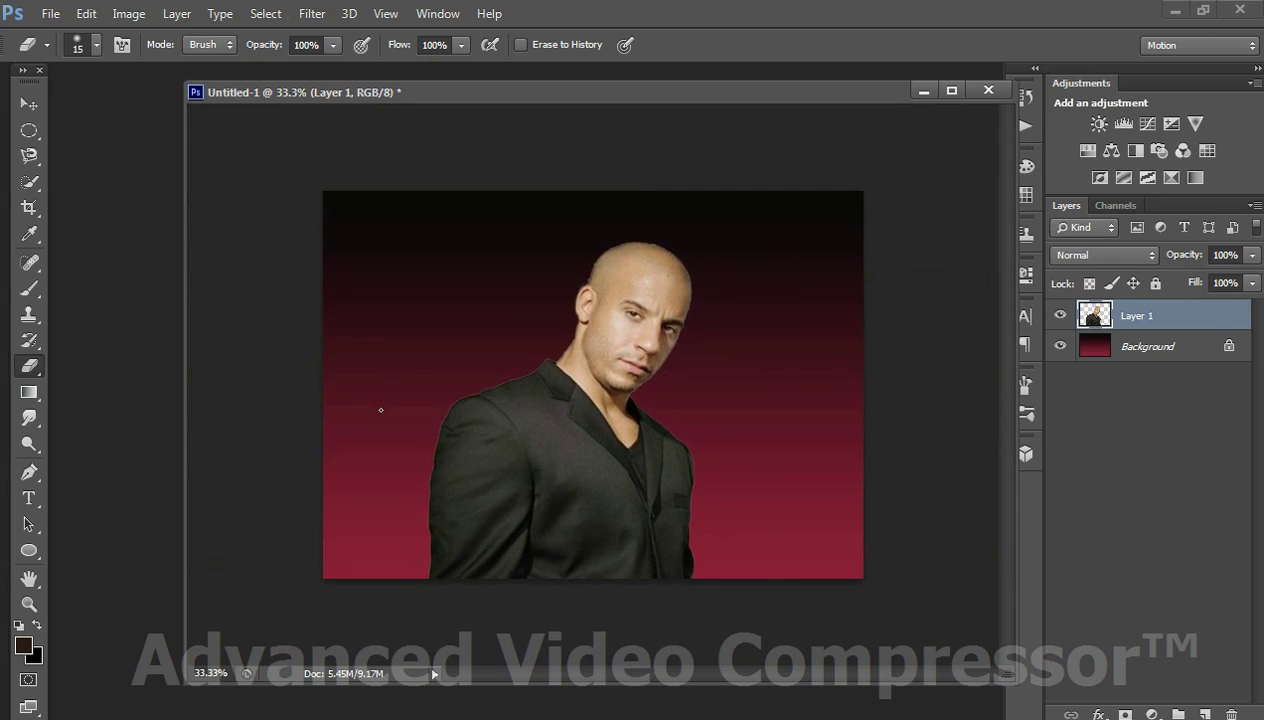
{"action": "key", "text": "ctrl+plus"}
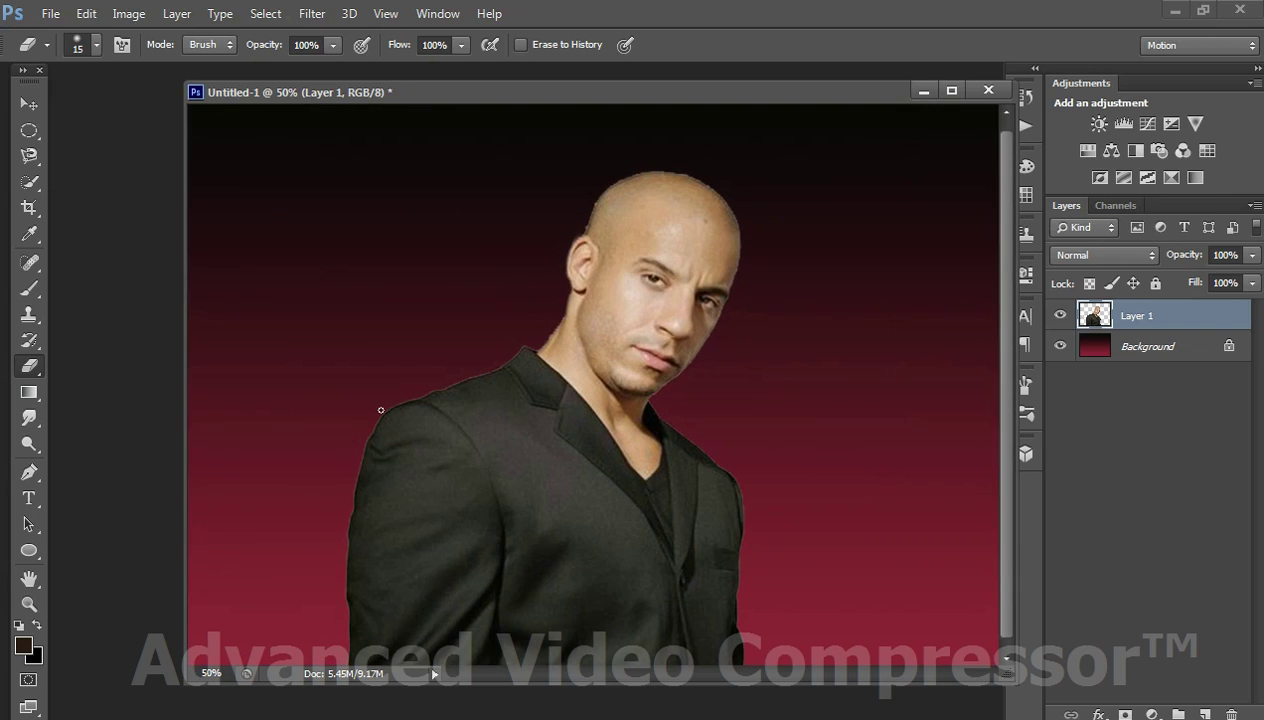
{"action": "key", "text": "ctrl+plus"}
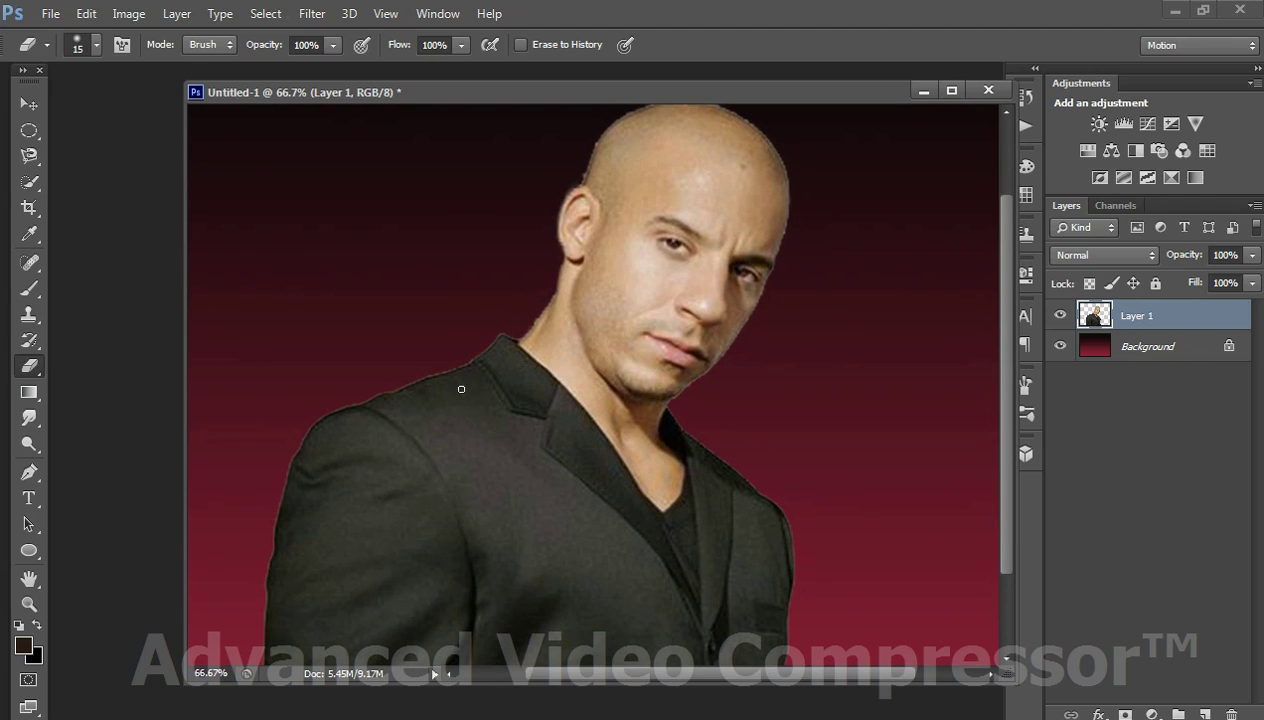
{"action": "left_click_drag", "start_coordinate": [1010, 228], "coordinate": [1010, 133]}
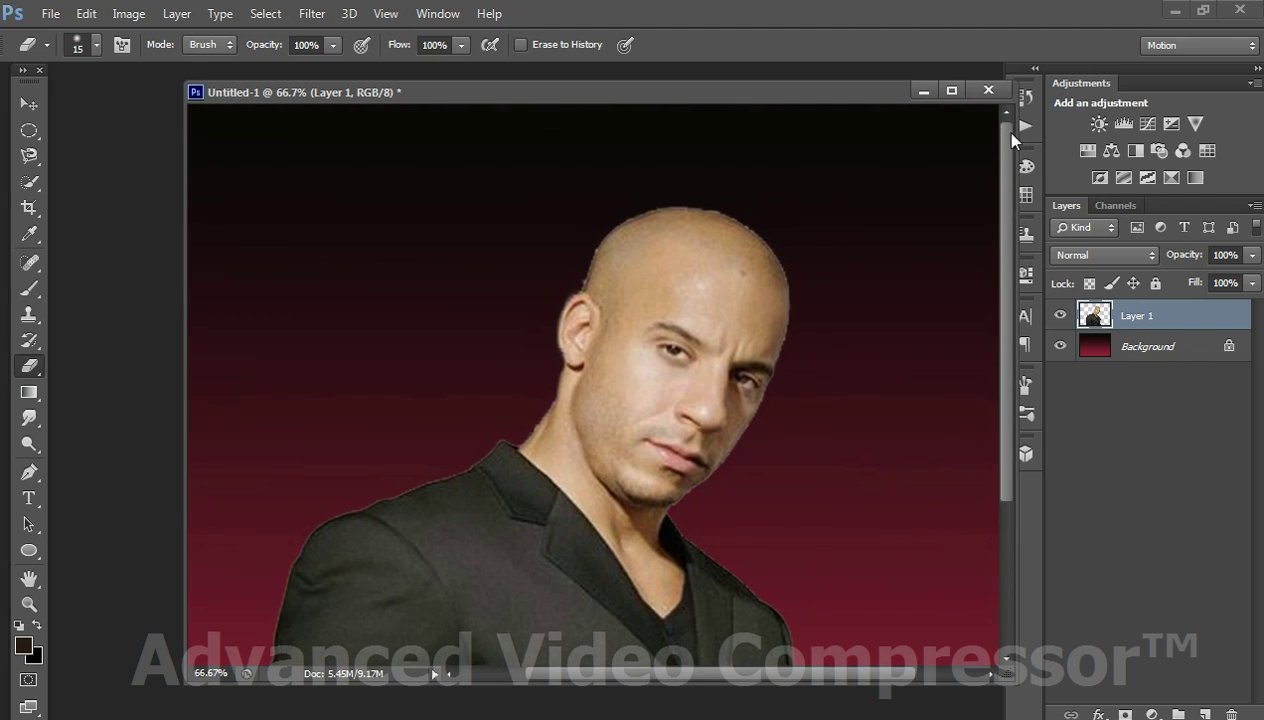
{"action": "key", "text": "ctrl+plus"}
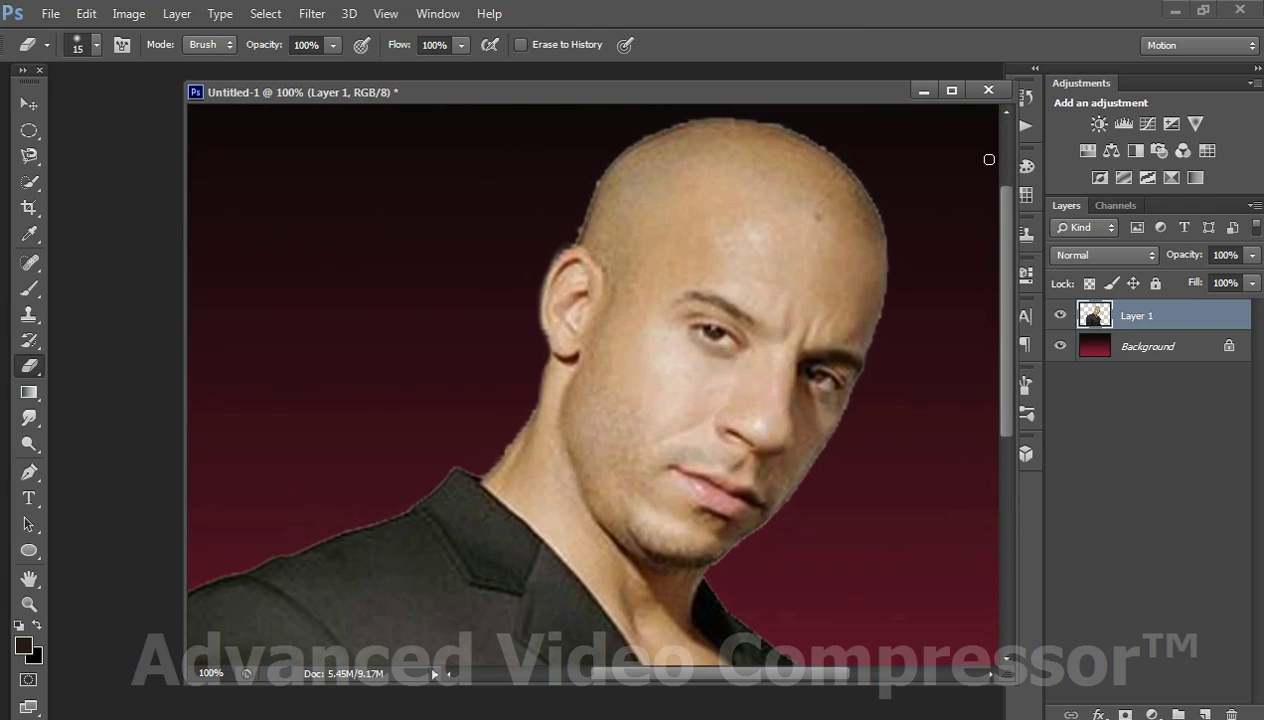
{"action": "left_click_drag", "start_coordinate": [1008, 226], "coordinate": [1024, 148]}
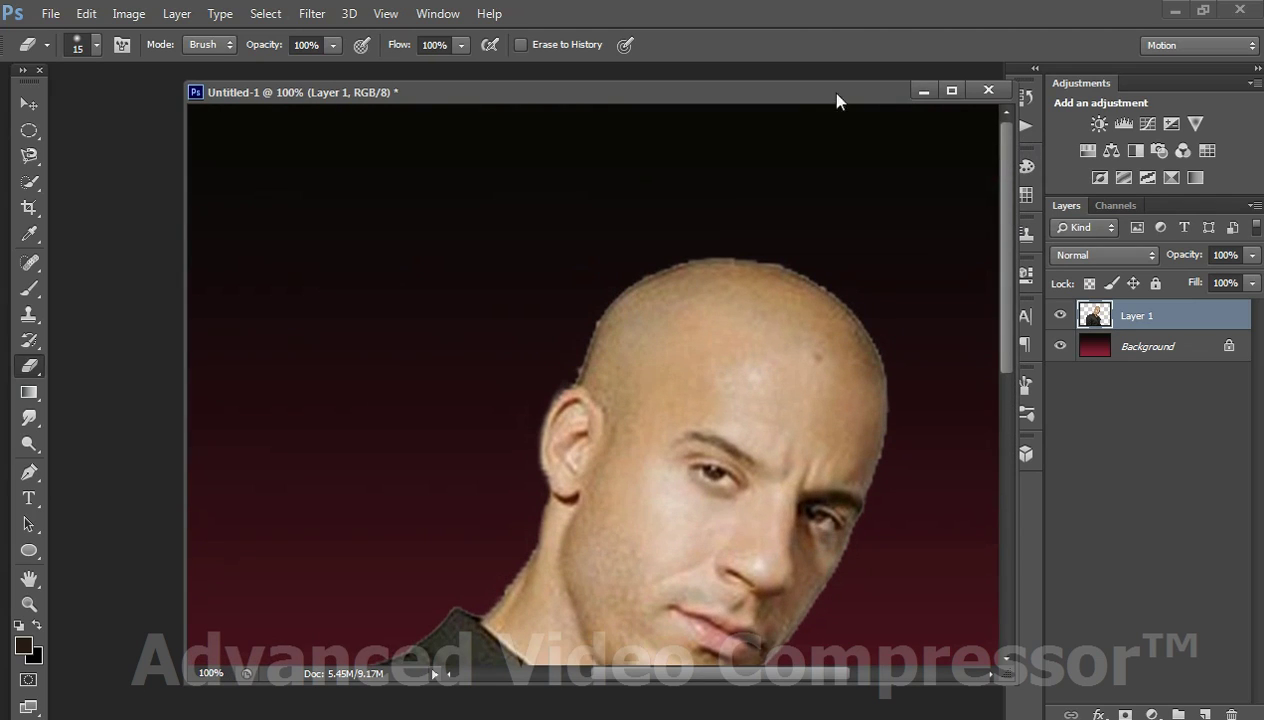
{"action": "left_click_drag", "start_coordinate": [797, 98], "coordinate": [775, 91]}
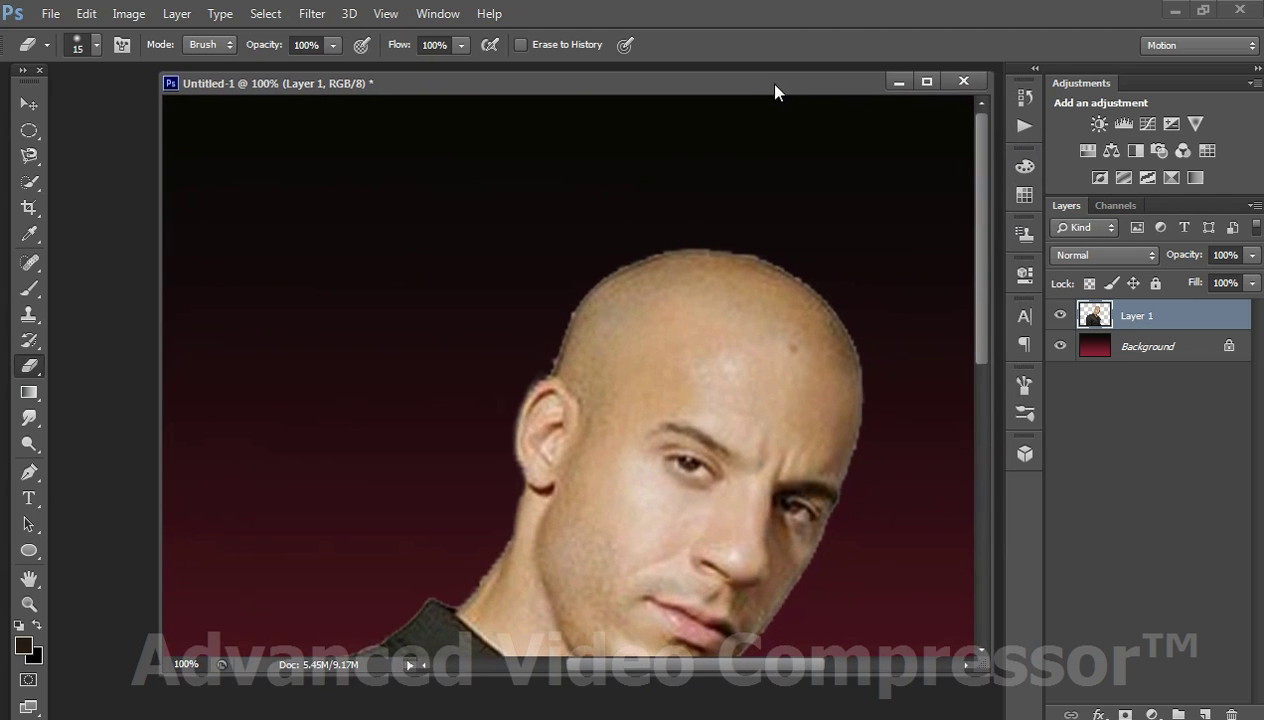
{"action": "left_click", "coordinate": [29, 472]}
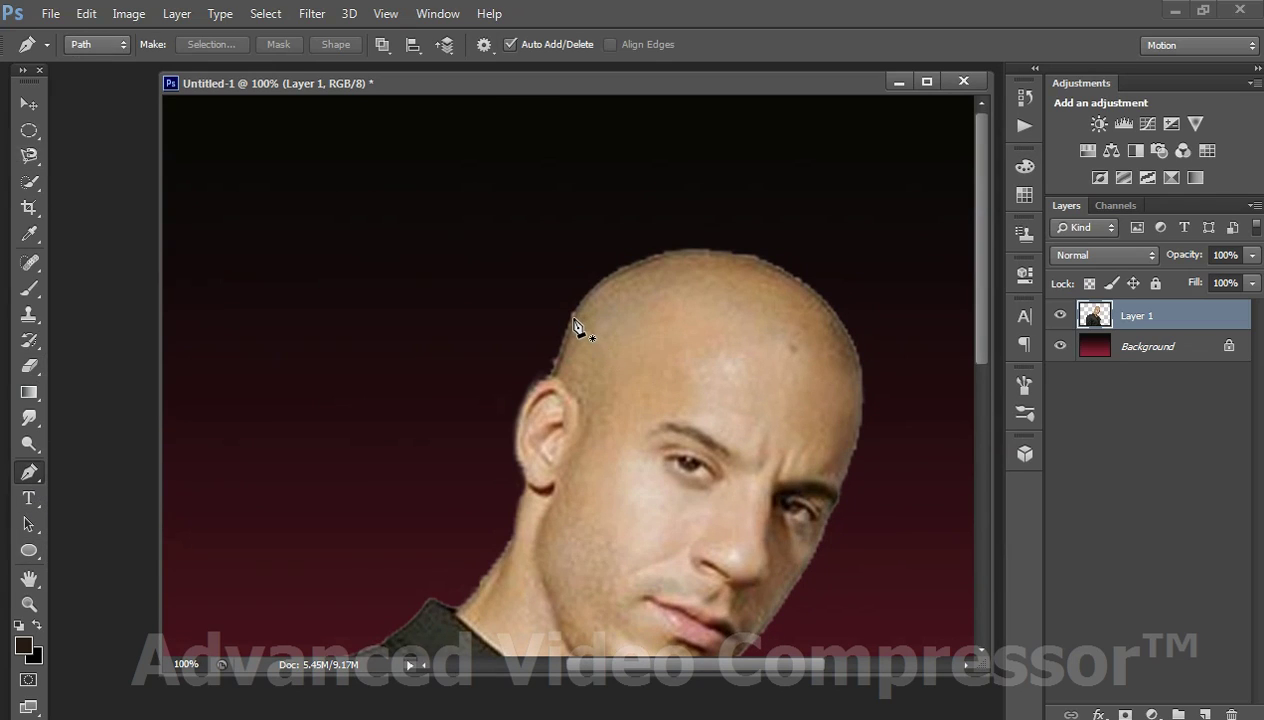
Step: Place pen anchors straight across the skull, then around the crown back to the start
{"action": "left_click", "coordinate": [556, 718]}
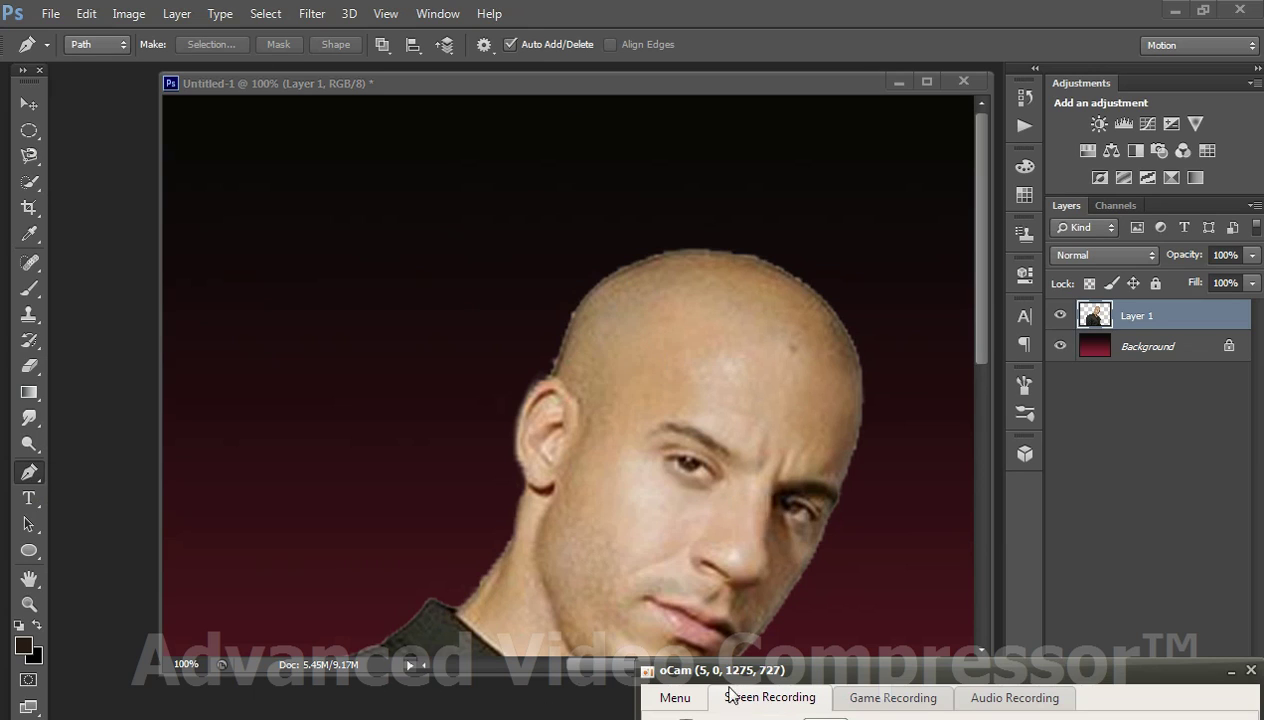
{"action": "left_click", "coordinate": [764, 718]}
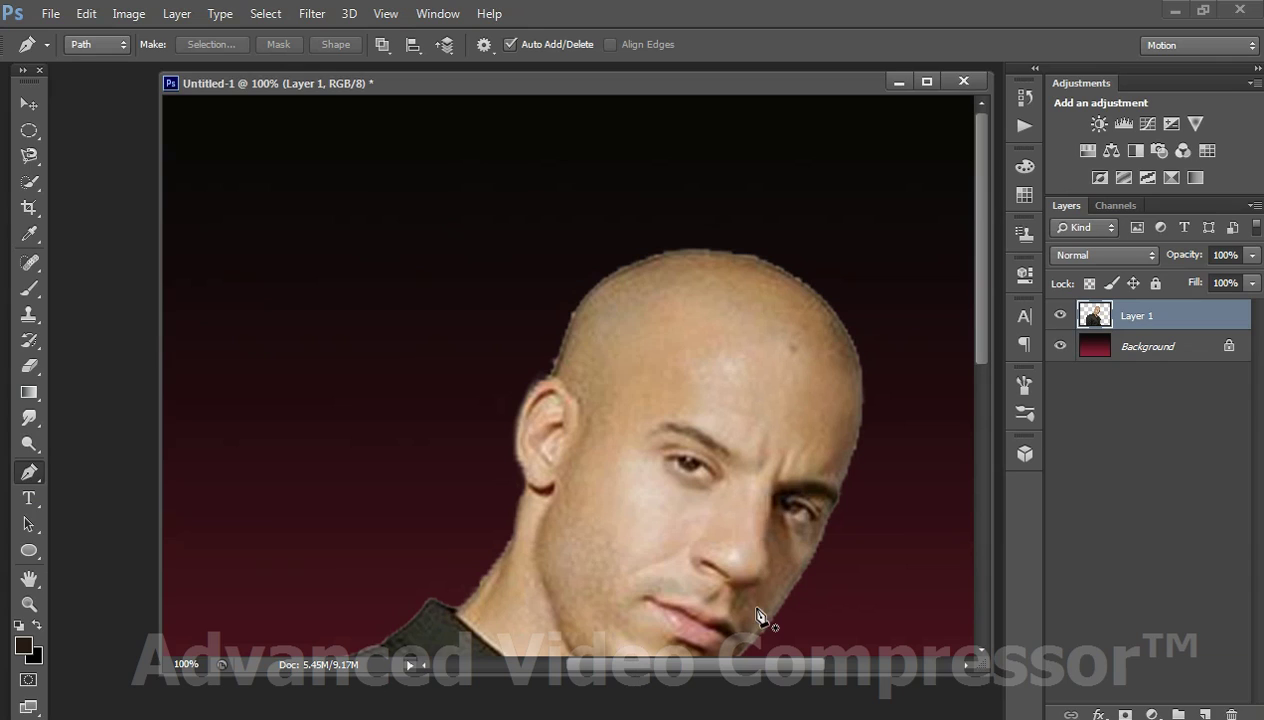
{"action": "left_click", "coordinate": [574, 315]}
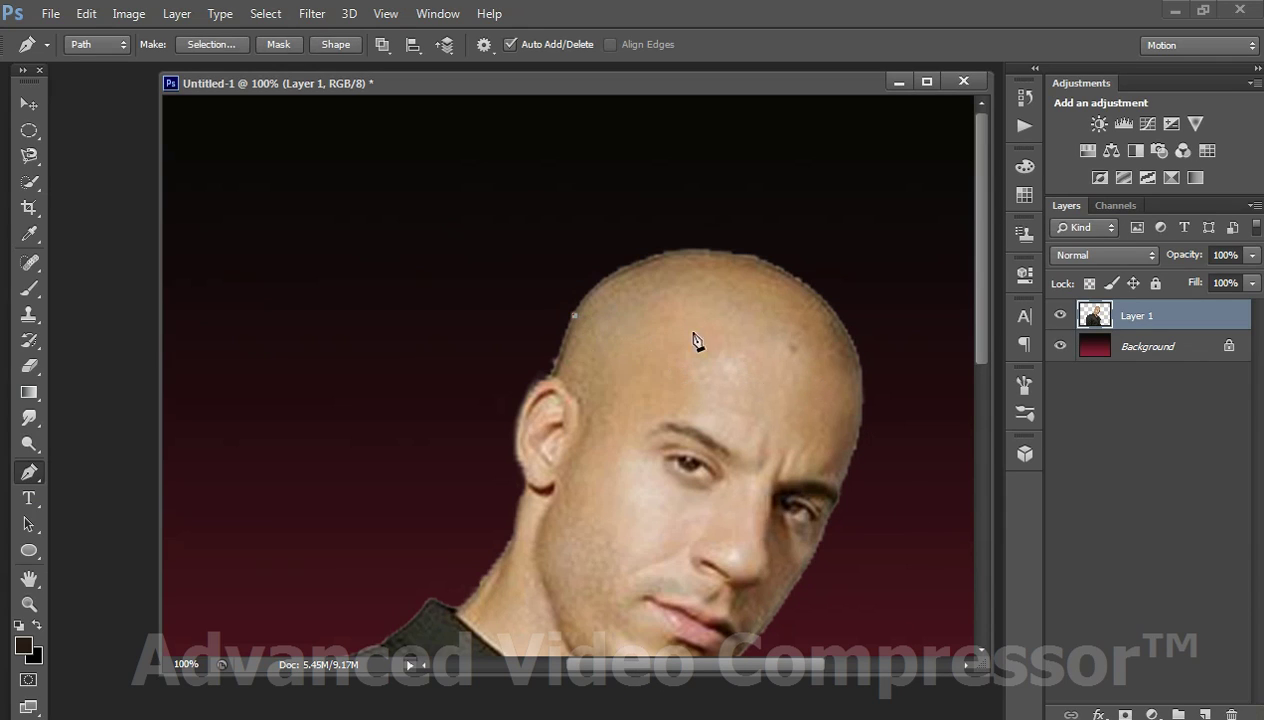
{"action": "left_click", "coordinate": [859, 363]}
{"action": "left_click", "coordinate": [833, 307]}
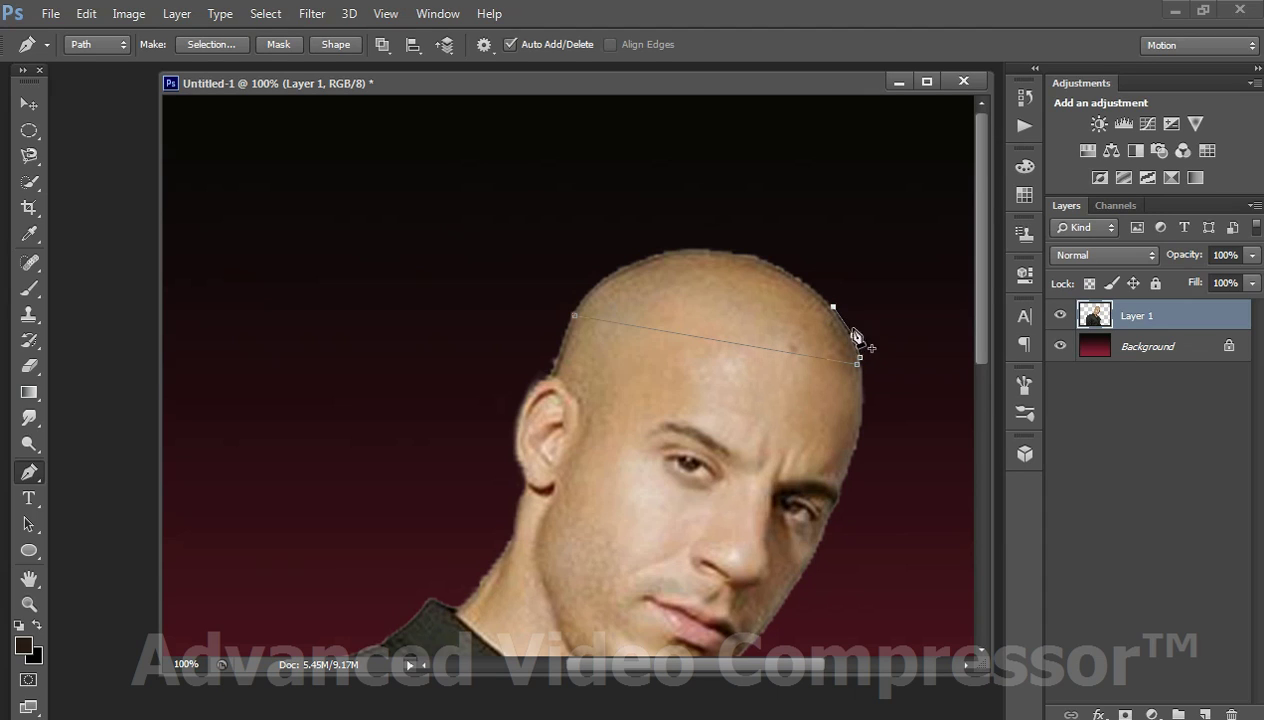
{"action": "left_click", "coordinate": [805, 282]}
{"action": "left_click", "coordinate": [776, 263]}
{"action": "left_click", "coordinate": [733, 253]}
{"action": "left_click", "coordinate": [702, 249]}
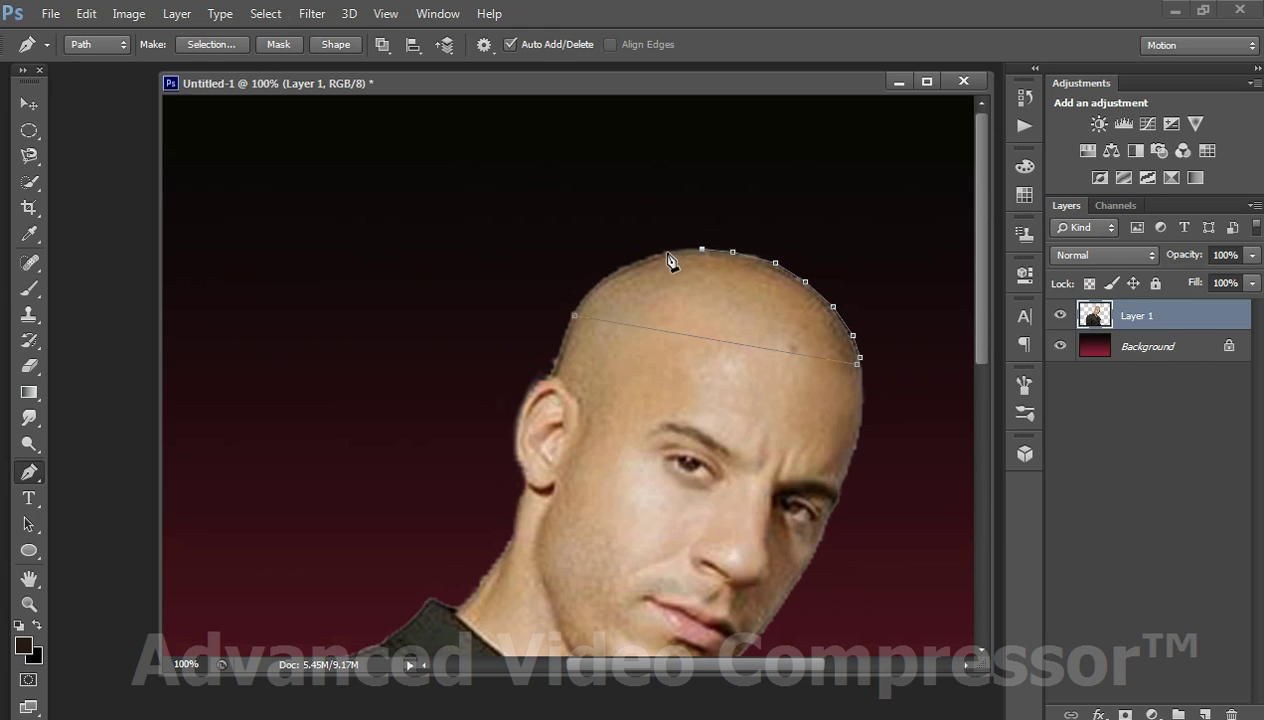
{"action": "left_click", "coordinate": [666, 253]}
{"action": "left_click", "coordinate": [637, 261]}
{"action": "left_click", "coordinate": [598, 282]}
{"action": "key", "text": "Return"}
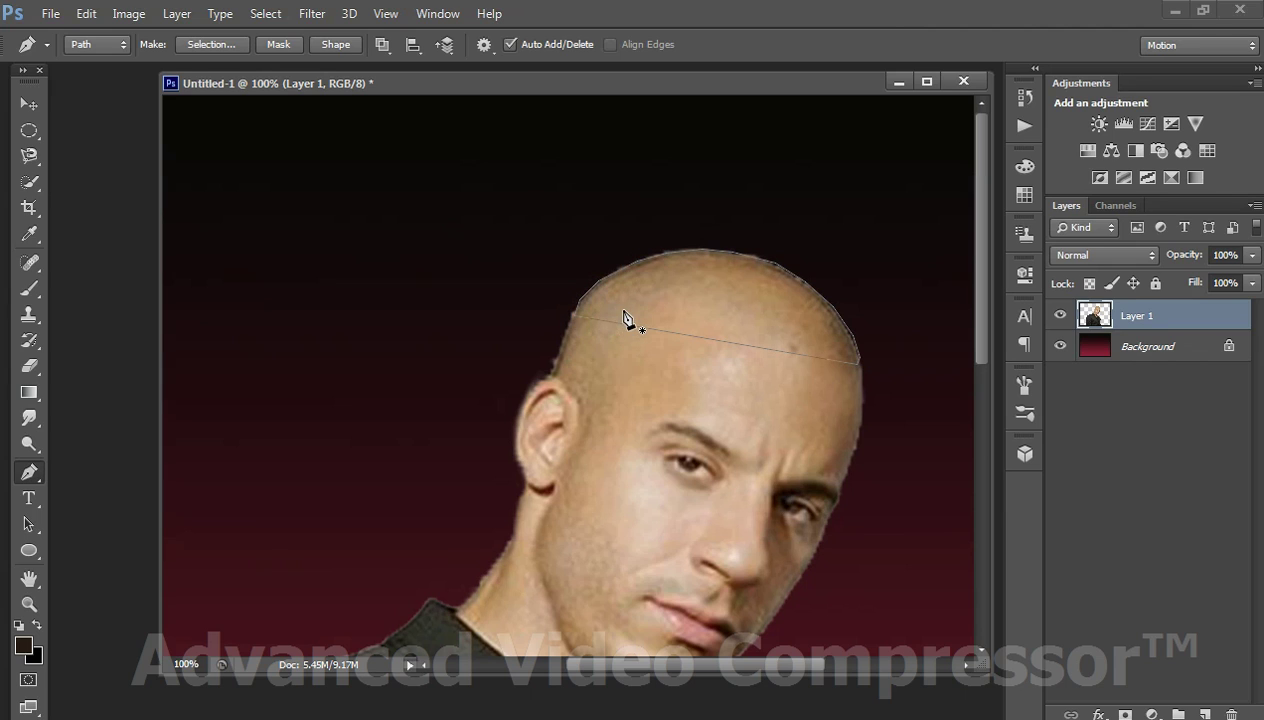
Step: Convert the crown path to a selection and cut it onto Layer 2 with Layer Via Cut
{"action": "right_click", "coordinate": [624, 316]}
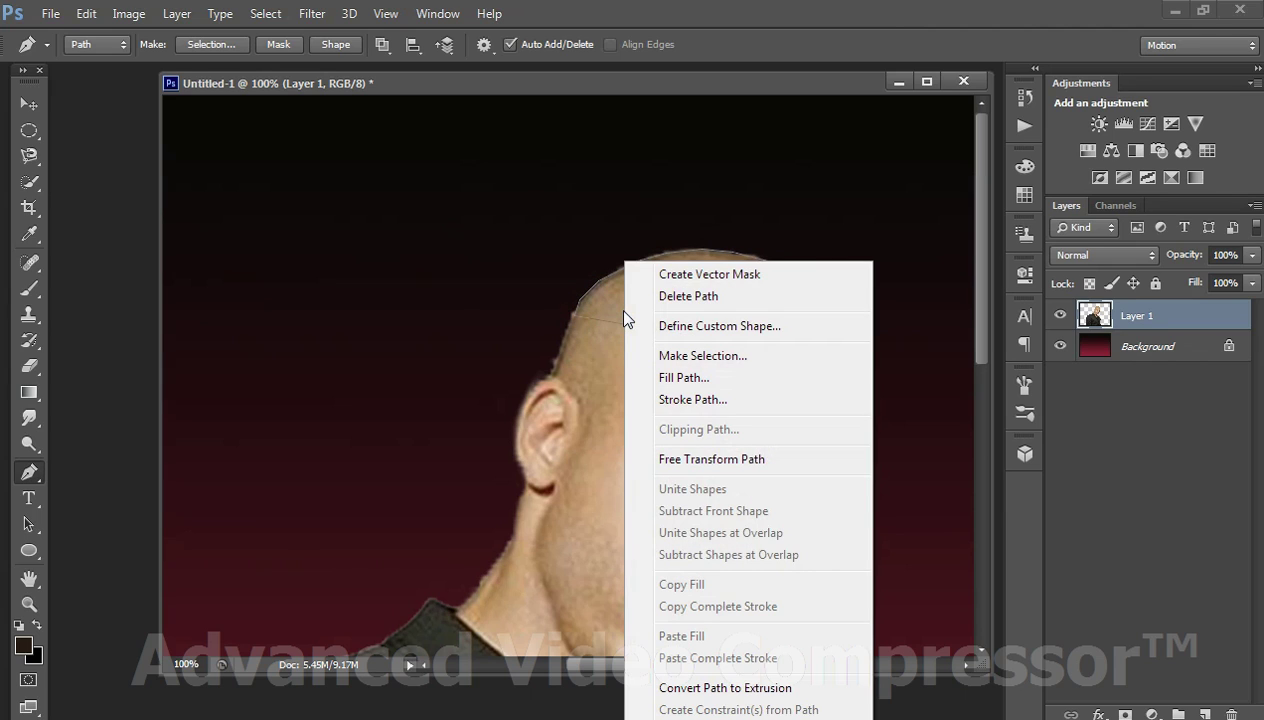
{"action": "left_click", "coordinate": [721, 366]}
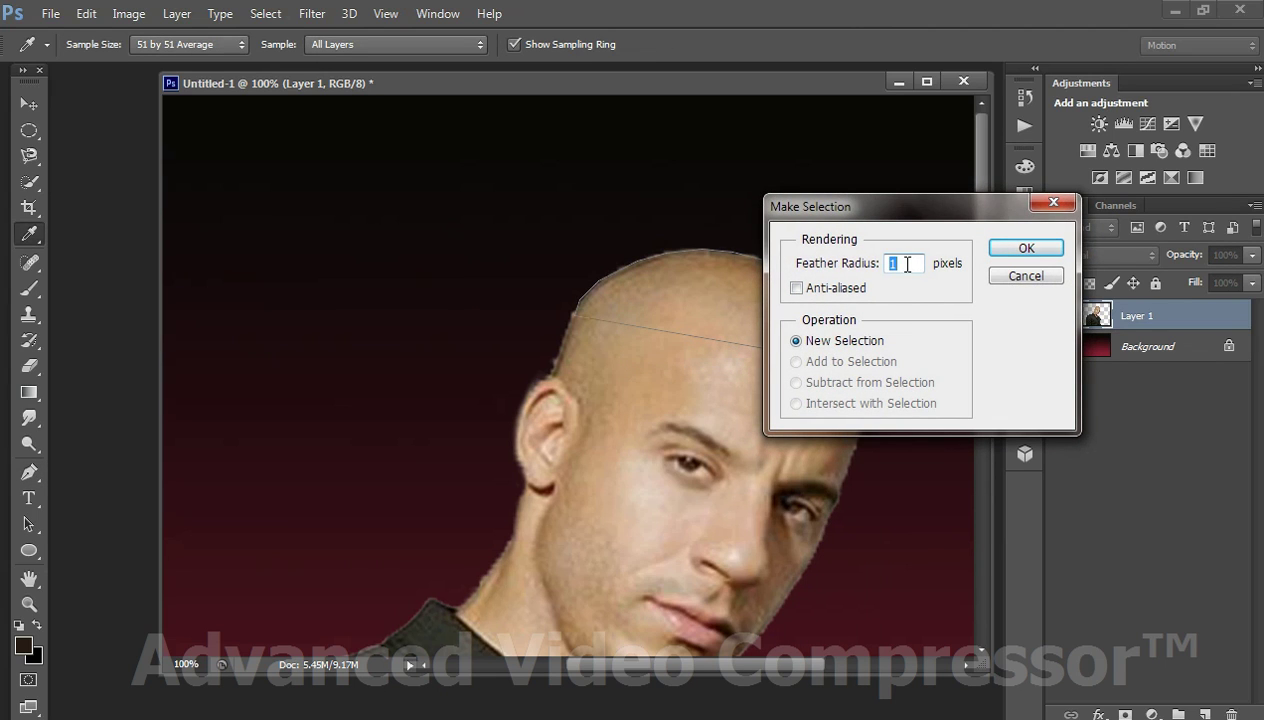
{"action": "key", "text": "Return"}
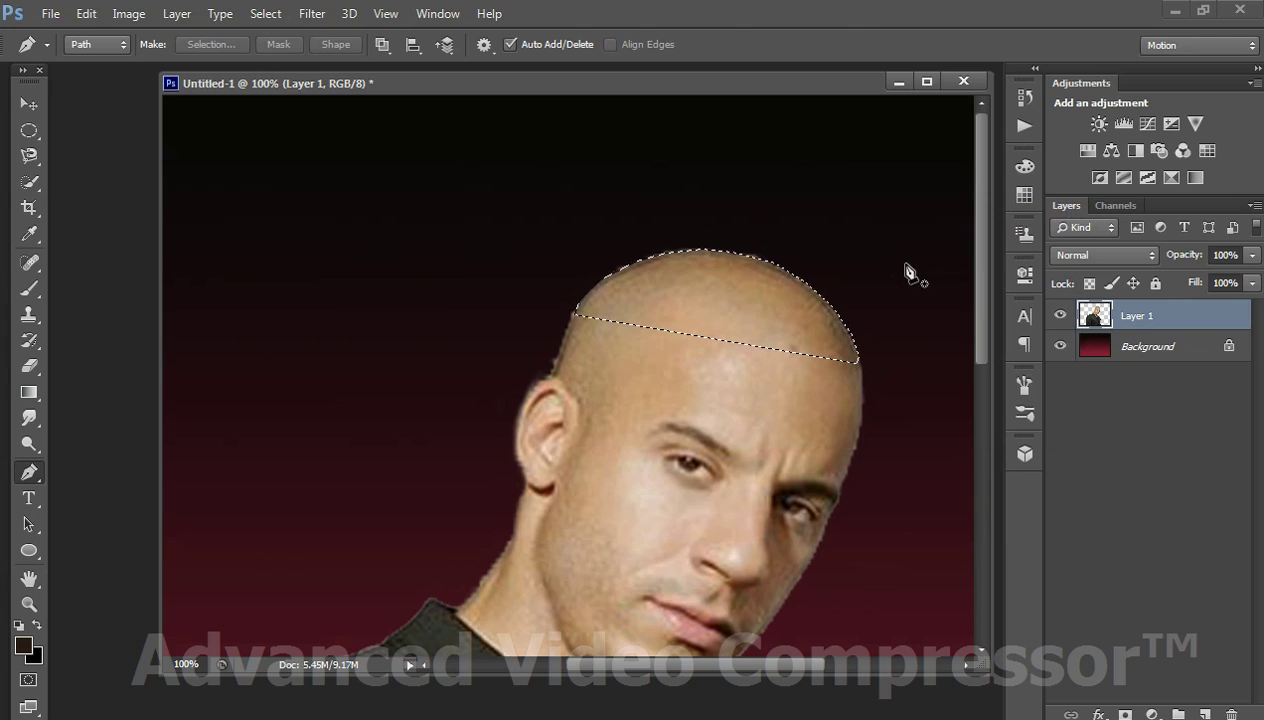
{"action": "left_click", "coordinate": [32, 181]}
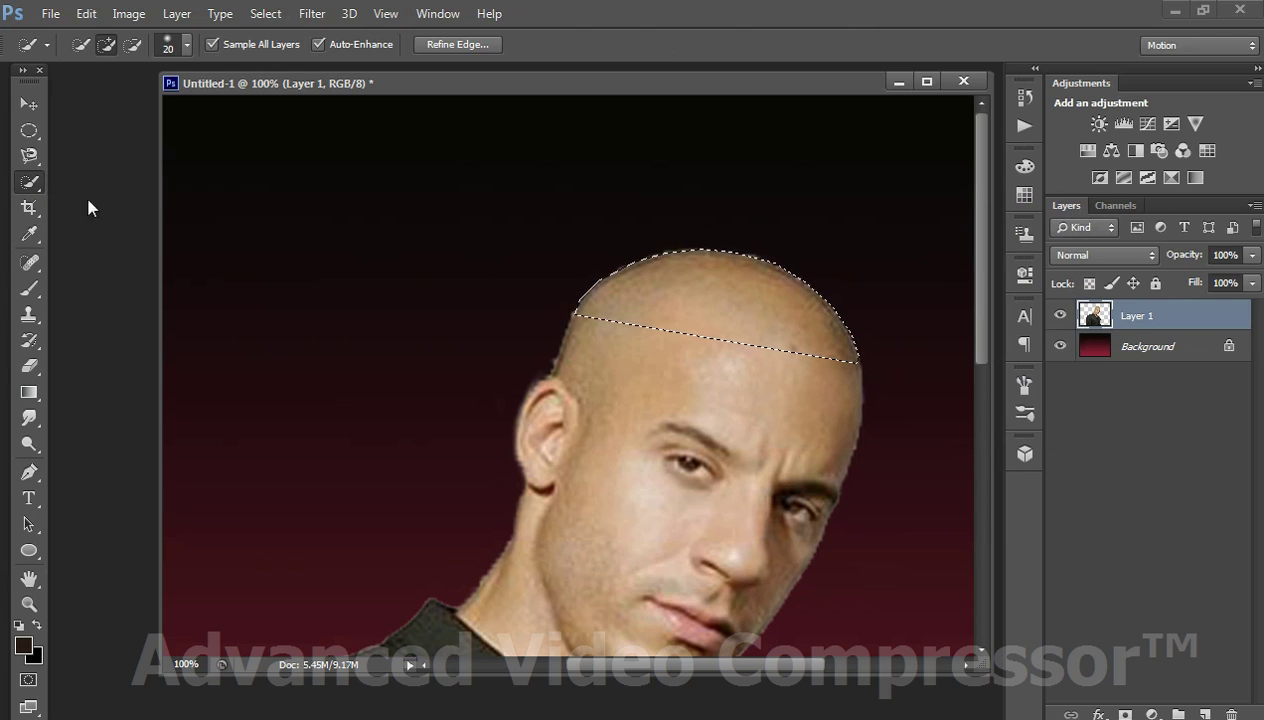
{"action": "right_click", "coordinate": [681, 302]}
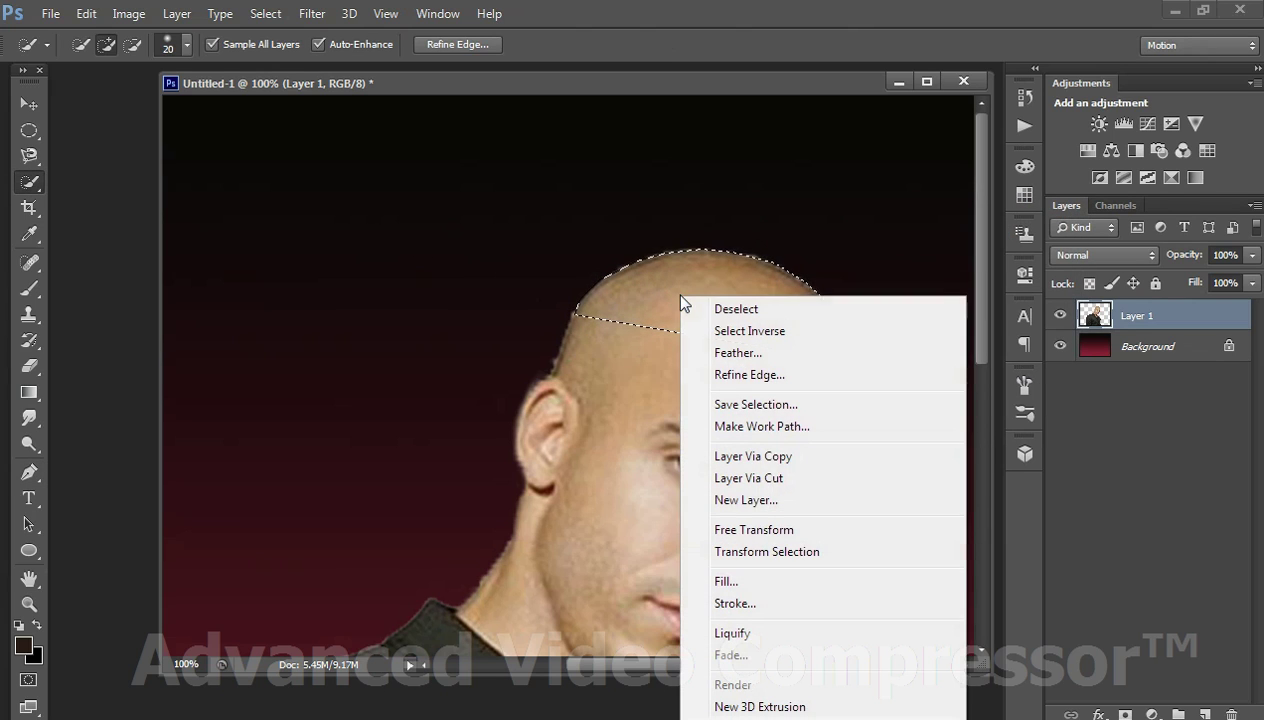
{"action": "left_click", "coordinate": [788, 480]}
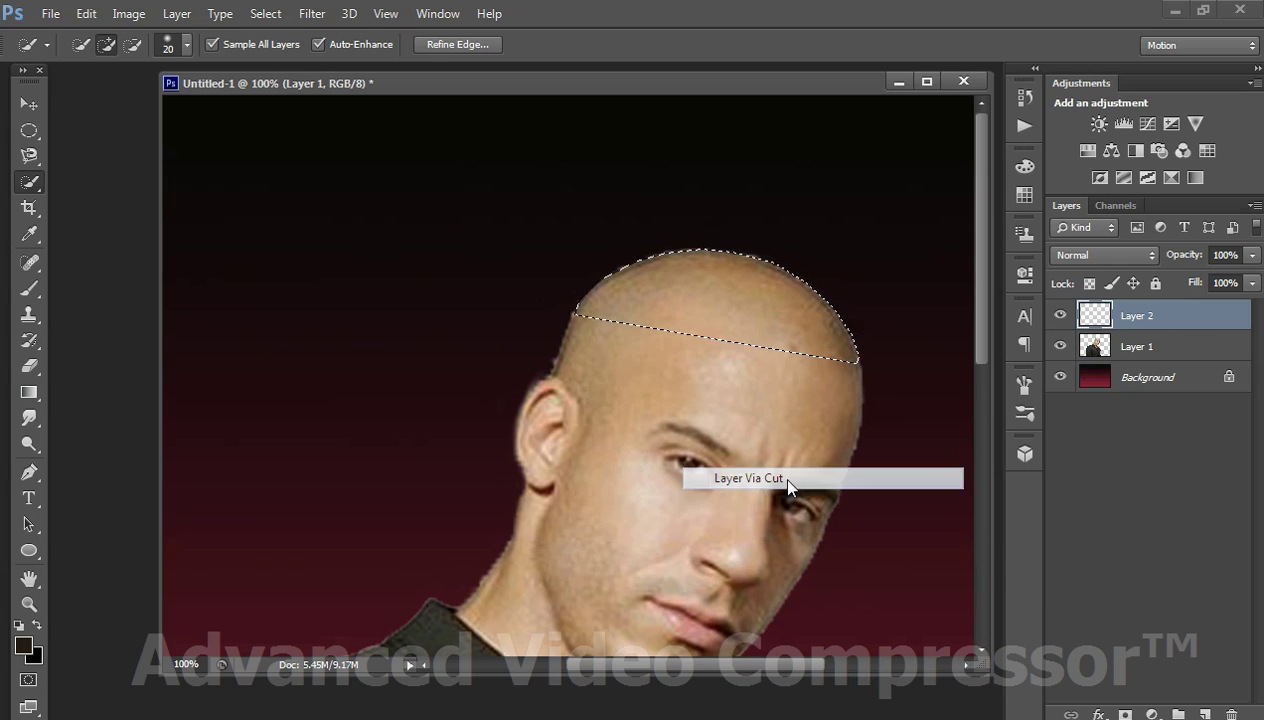
{"action": "left_click", "coordinate": [29, 104]}
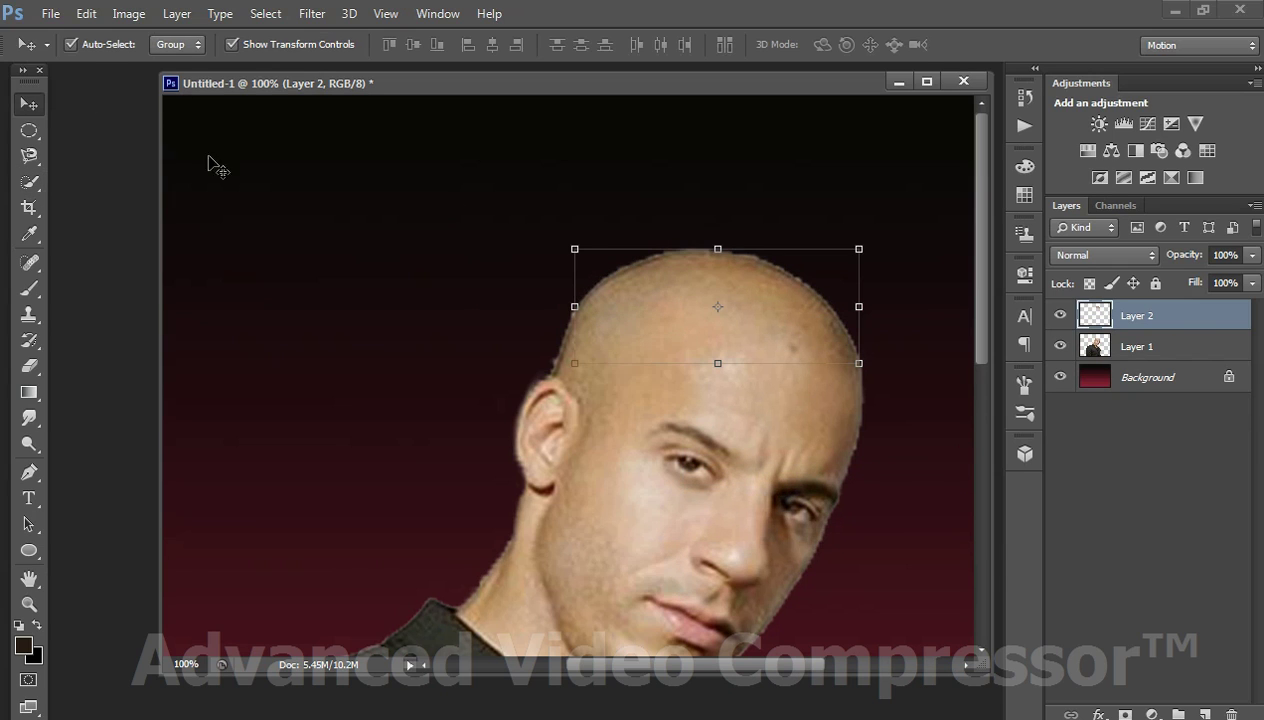
Step: Lift the crown piece up-right and rotate it about 20° into an open lid
{"action": "mouse_move", "coordinate": [773, 306]}
{"action": "left_mouse_down"}
{"action": "mouse_move", "coordinate": [793, 233]}
{"action": "mouse_move", "coordinate": [761, 269]}
{"action": "left_mouse_up"}
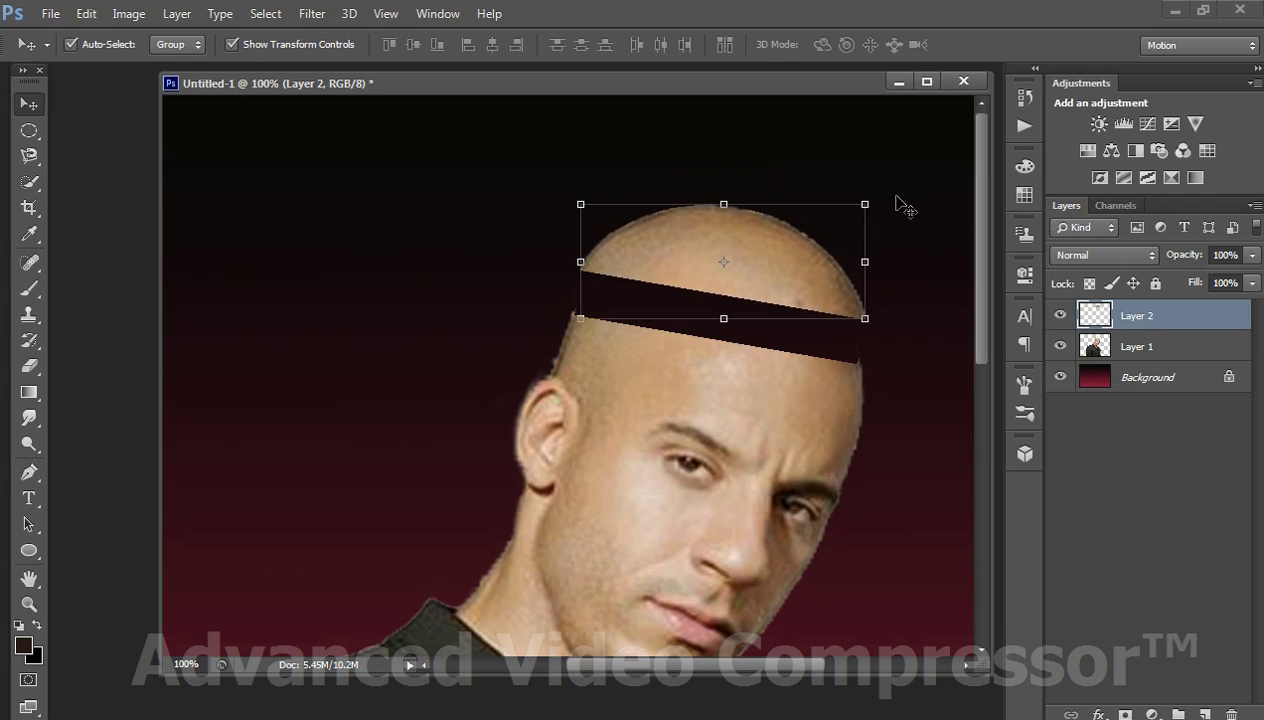
{"action": "left_click_drag", "start_coordinate": [877, 186], "coordinate": [903, 216]}
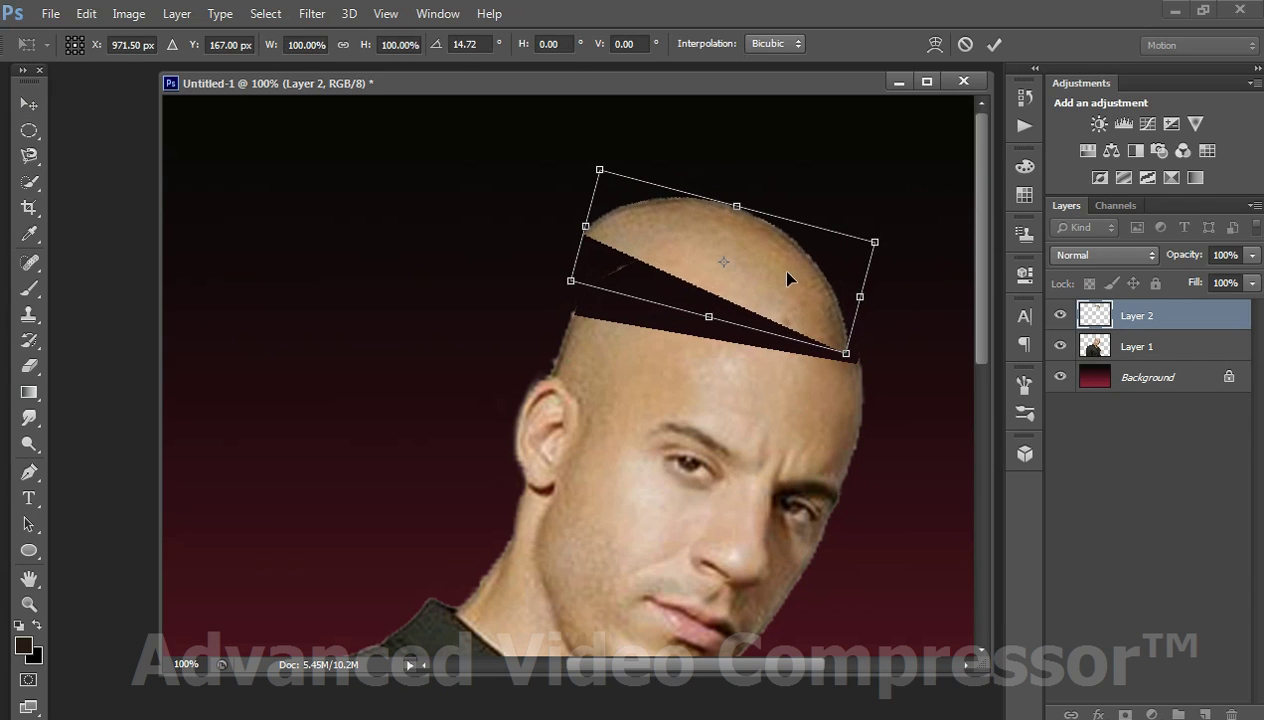
{"action": "left_click_drag", "start_coordinate": [789, 279], "coordinate": [801, 284]}
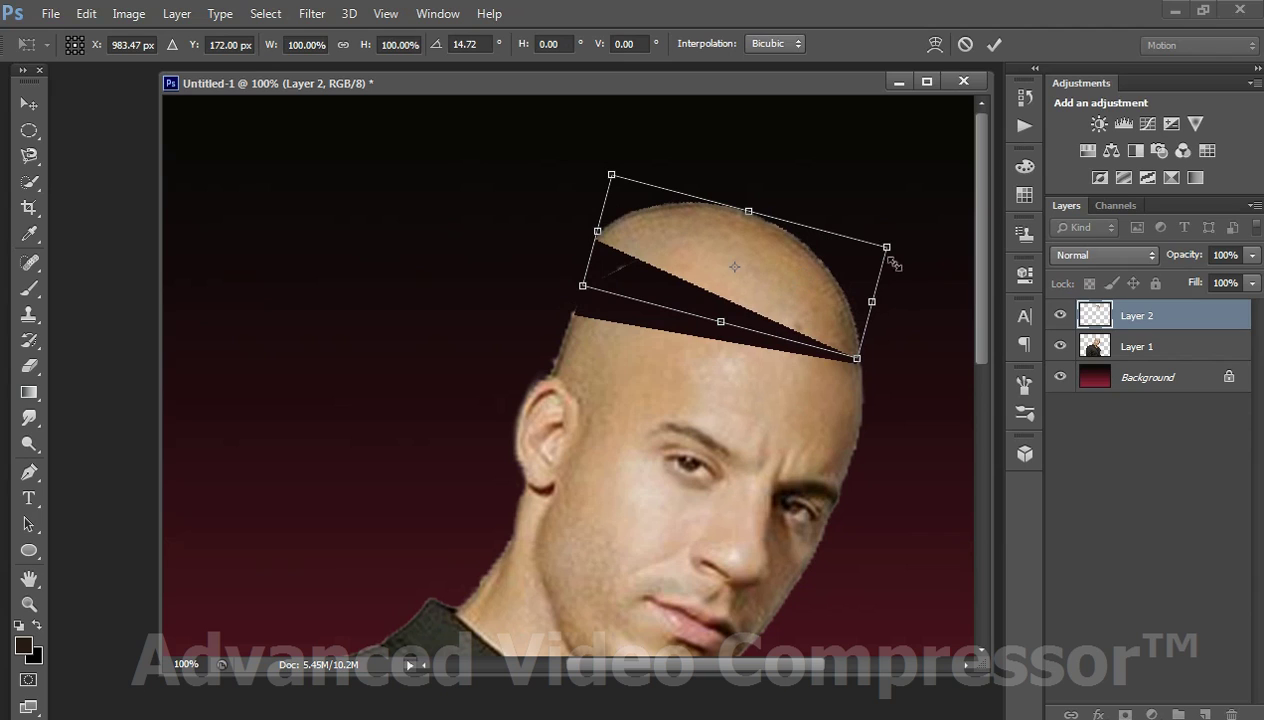
{"action": "left_click_drag", "start_coordinate": [915, 237], "coordinate": [922, 254]}
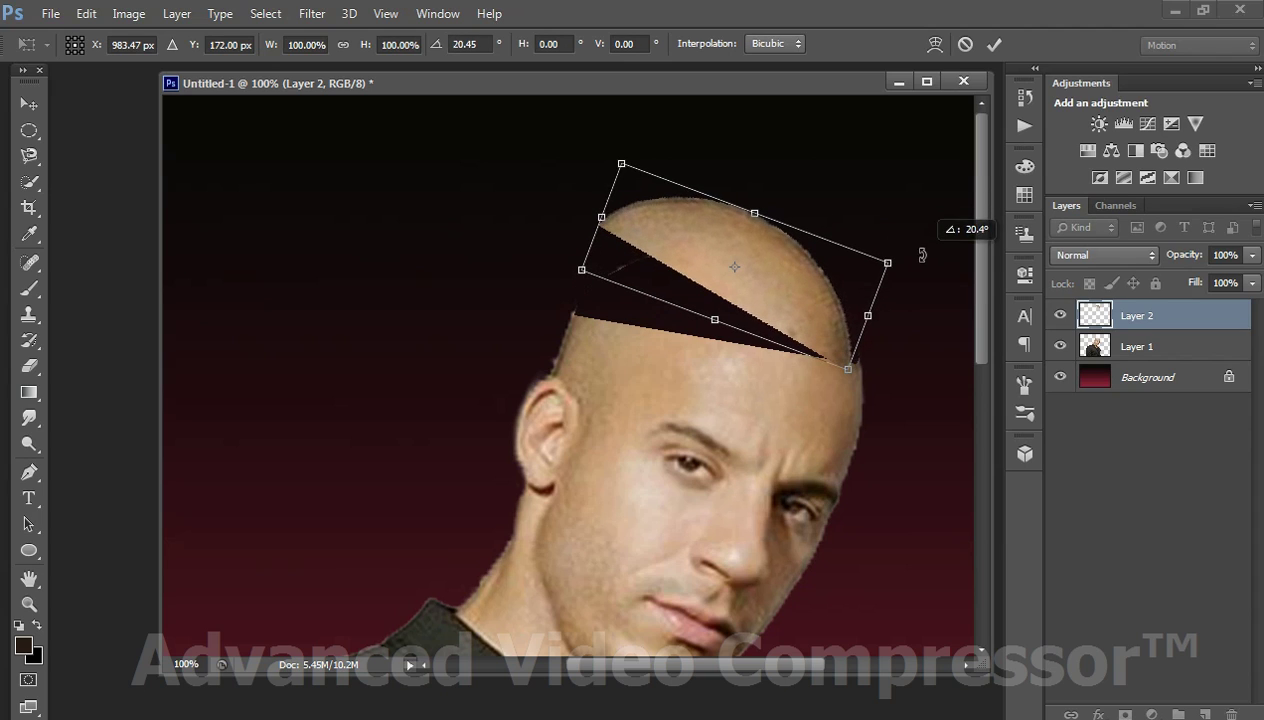
{"action": "left_click_drag", "start_coordinate": [801, 288], "coordinate": [823, 294]}
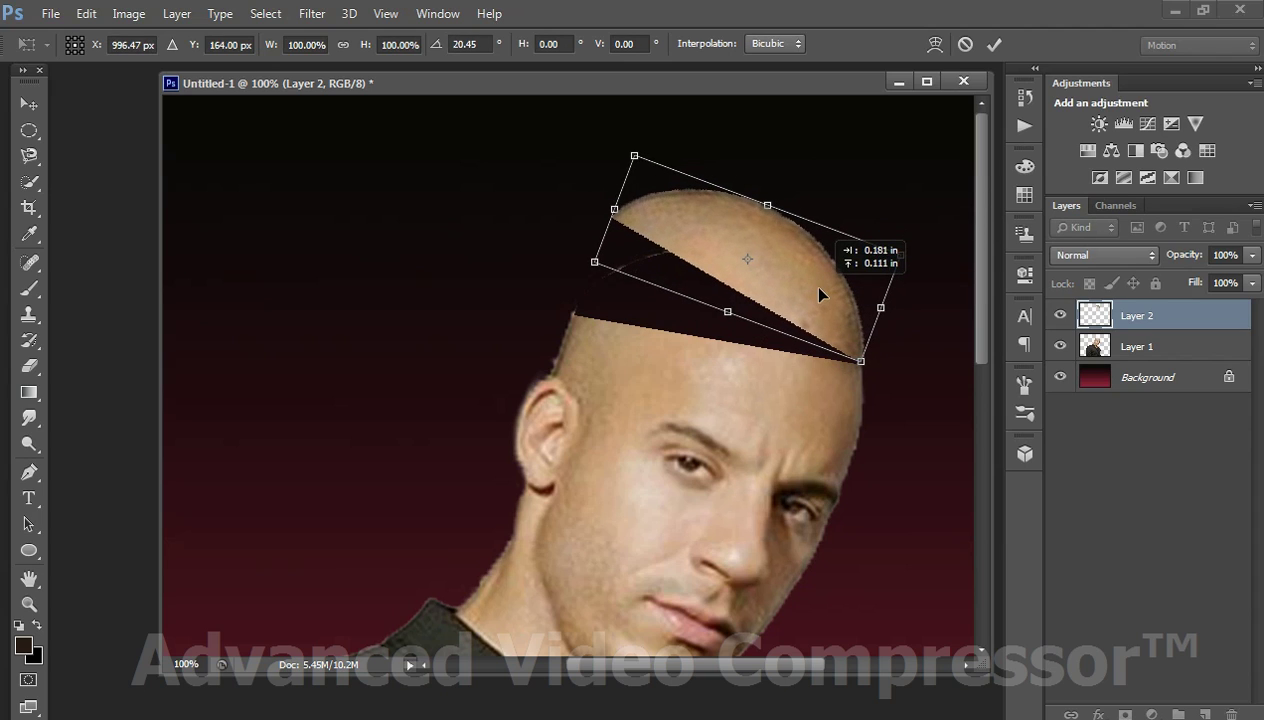
{"action": "key", "text": "Return"}
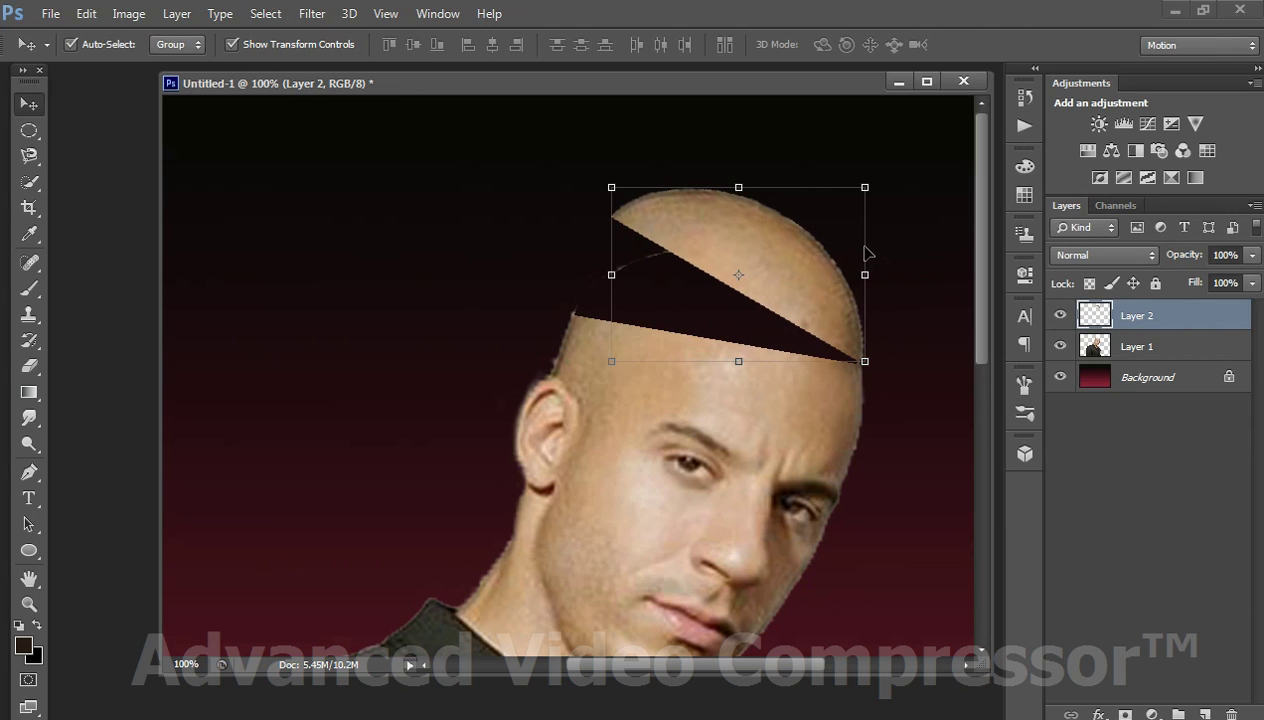
{"action": "key", "text": "ctrl+z"}
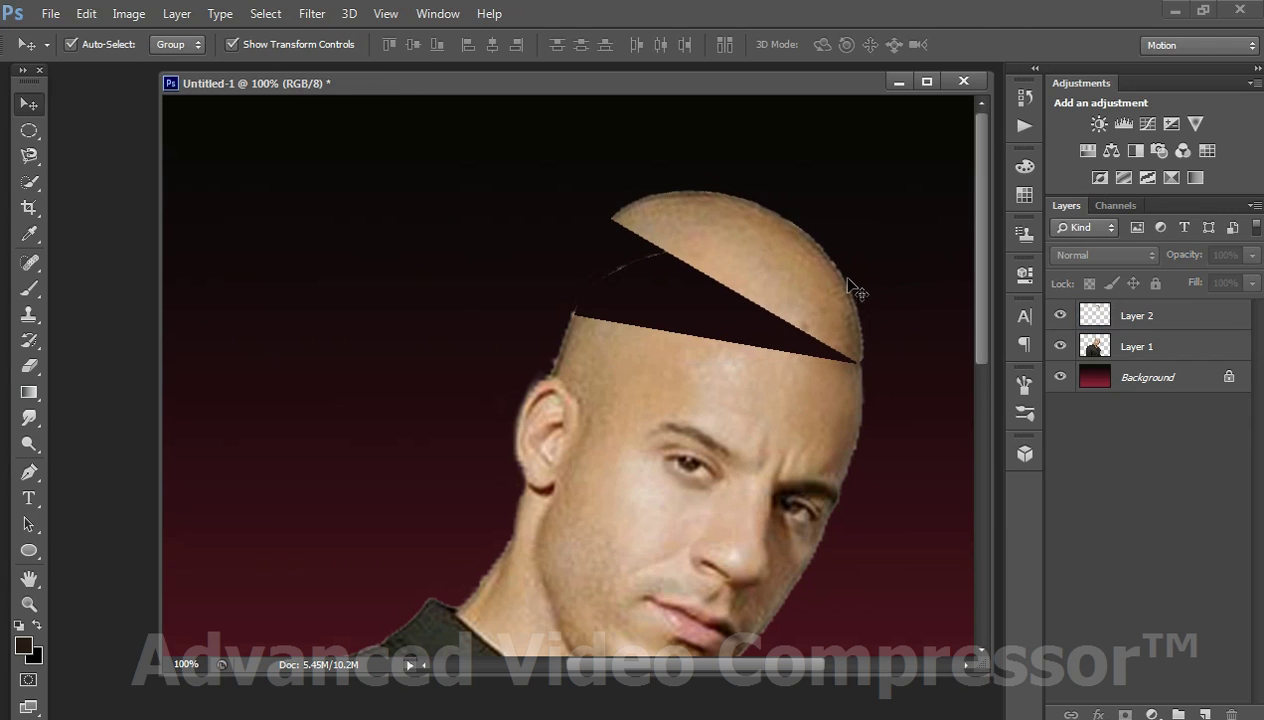
Step: Undo the last change and reselect the skull-top piece on Layer 2
{"action": "key", "text": "ctrl+z"}
{"action": "left_click", "coordinate": [918, 302]}
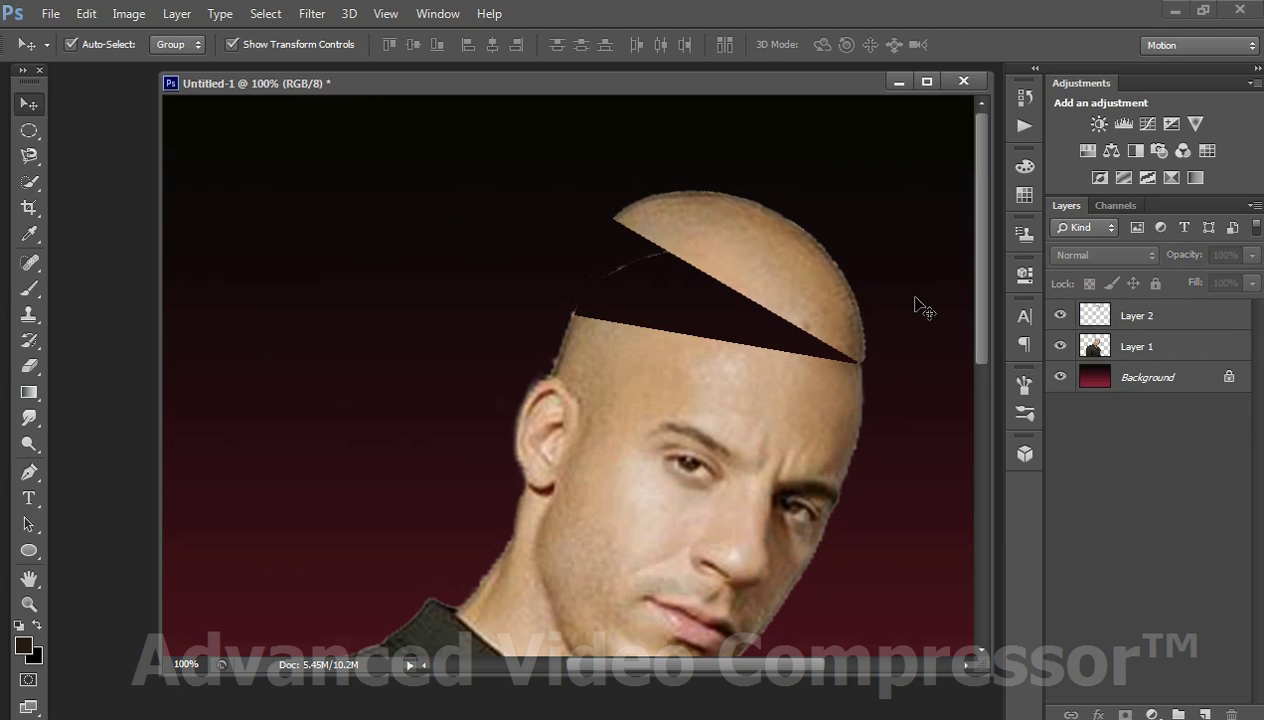
{"action": "left_click", "coordinate": [825, 311]}
{"action": "left_click", "coordinate": [905, 318]}
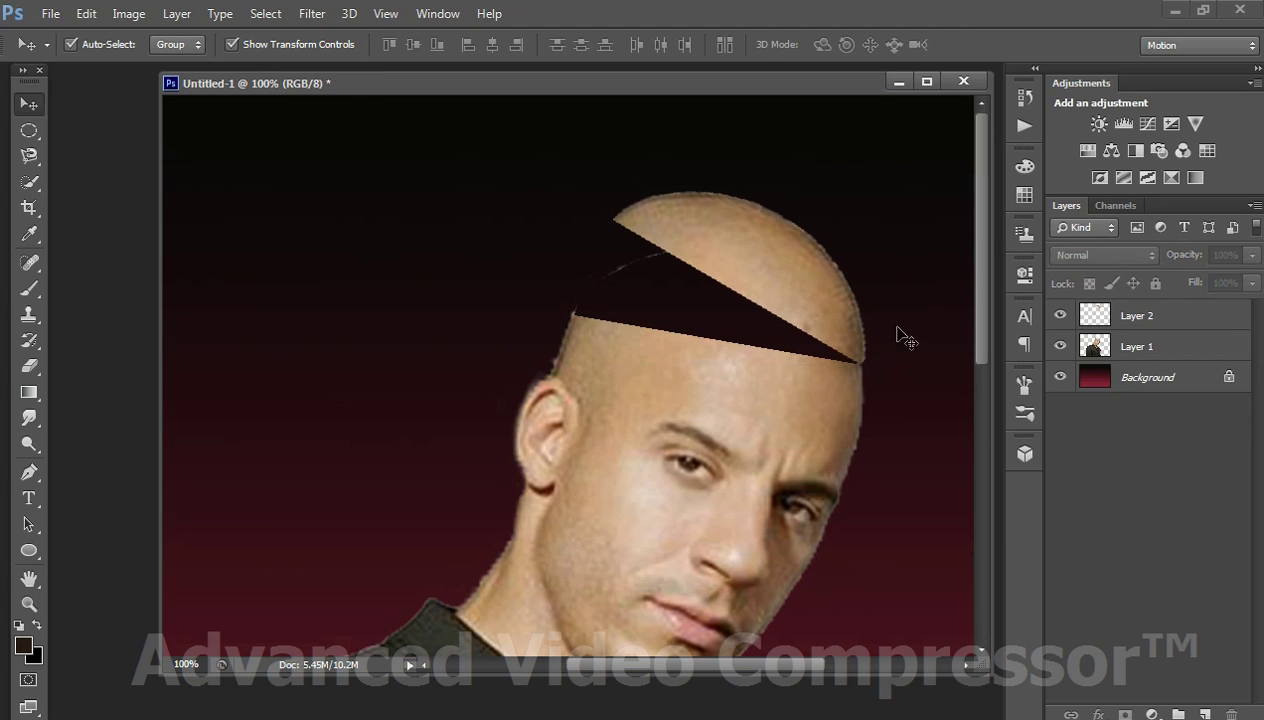
{"action": "left_click", "coordinate": [838, 316]}
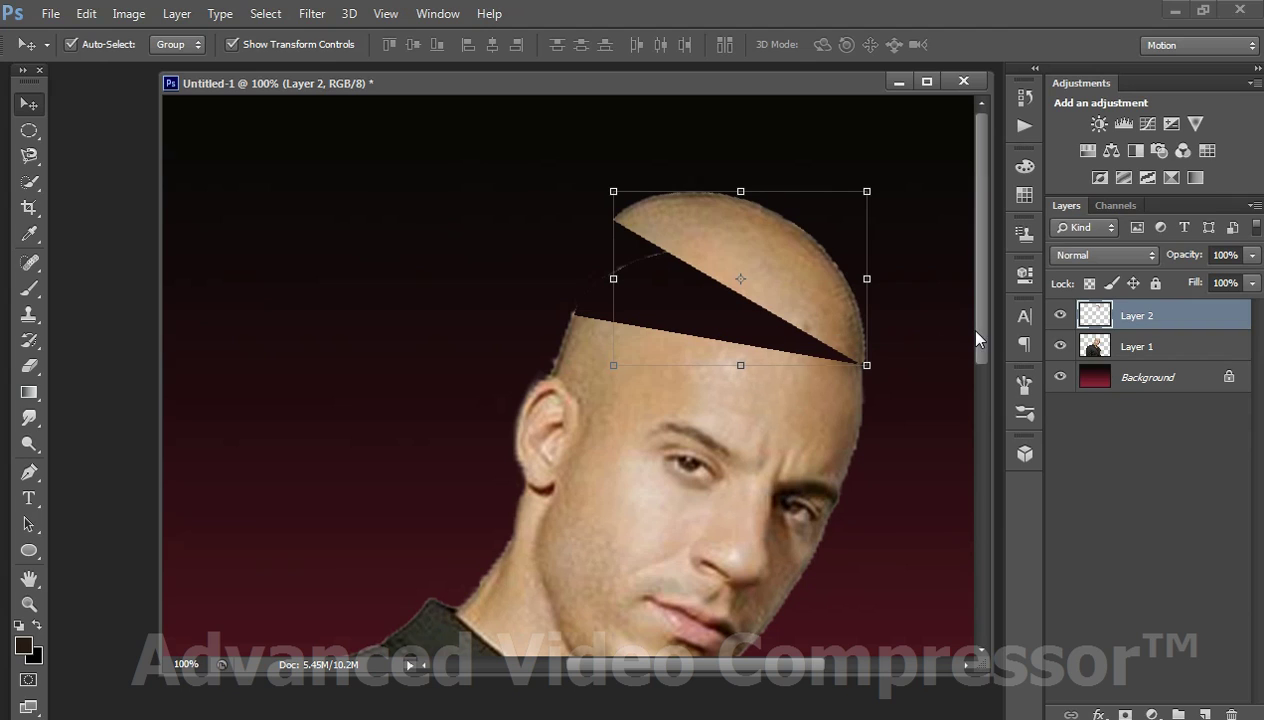
{"action": "left_click", "coordinate": [912, 336]}
{"action": "left_click", "coordinate": [845, 270]}
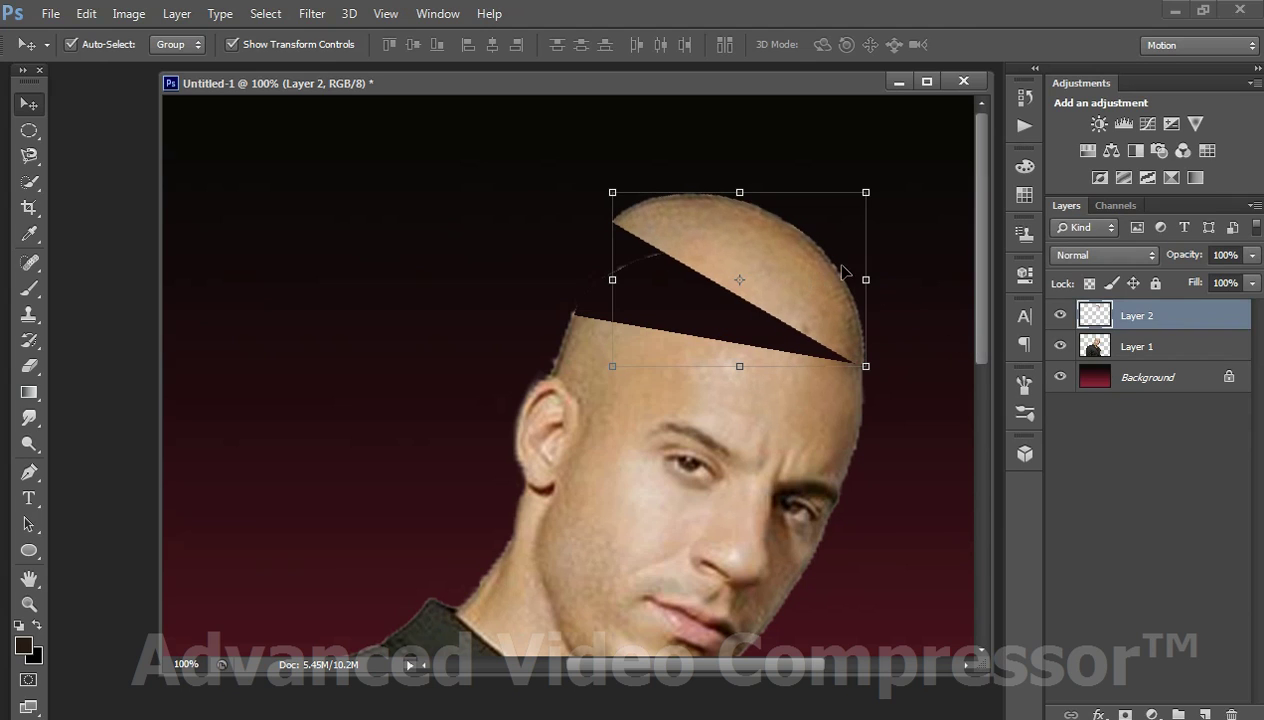
Step: Scale the skull lid to about 102%, shifting and nudging it into place
{"action": "left_click", "coordinate": [868, 189]}
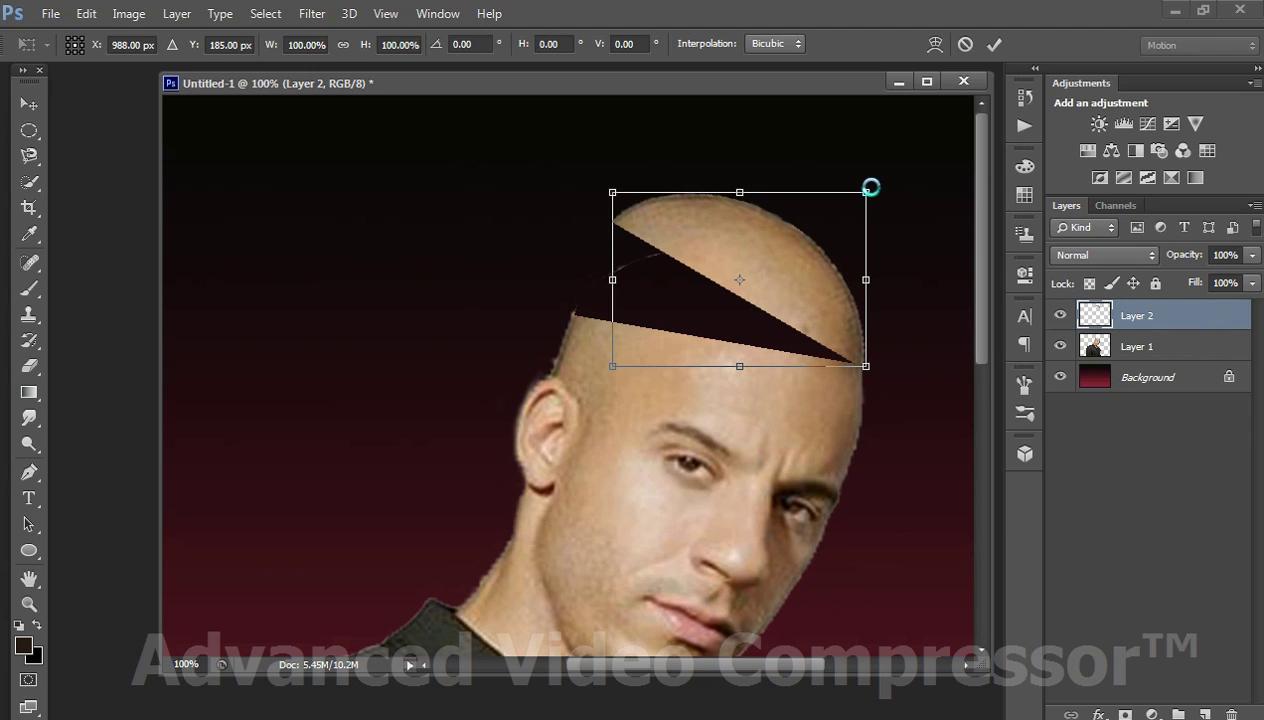
{"action": "left_click_drag", "start_coordinate": [869, 189], "coordinate": [873, 185]}
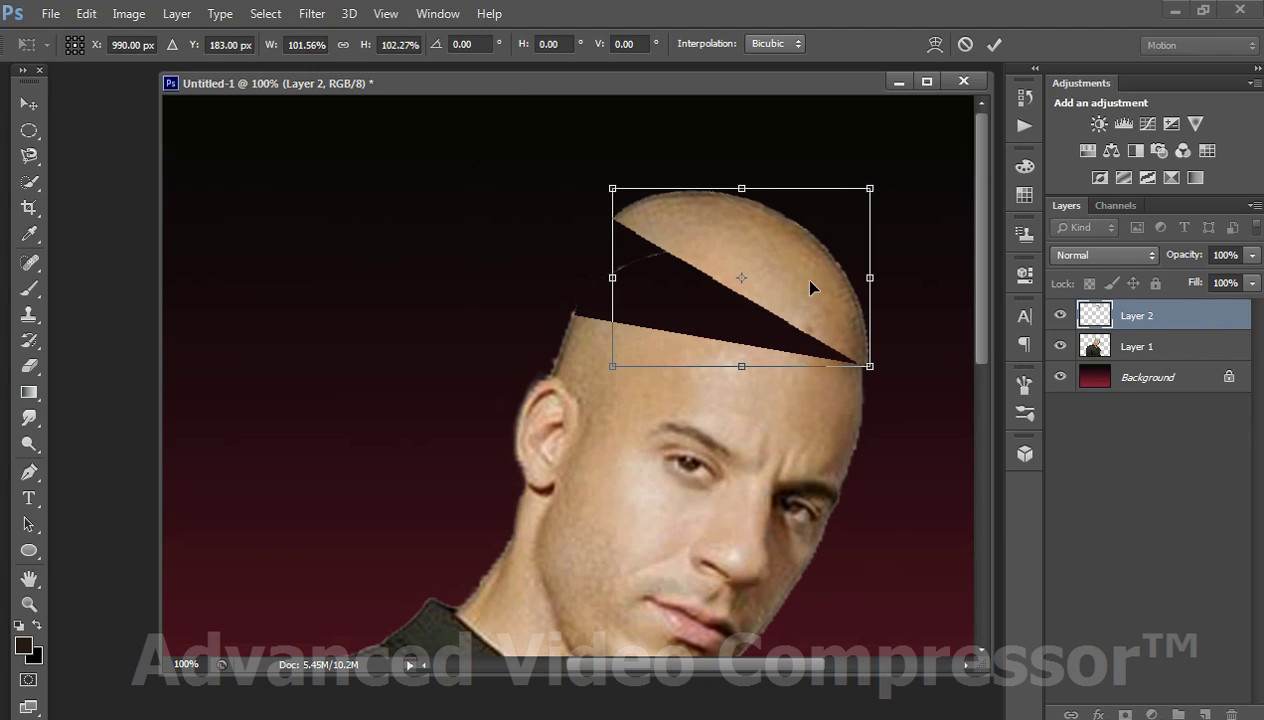
{"action": "left_click_drag", "start_coordinate": [799, 277], "coordinate": [795, 274]}
{"action": "left_click", "coordinate": [994, 45]}
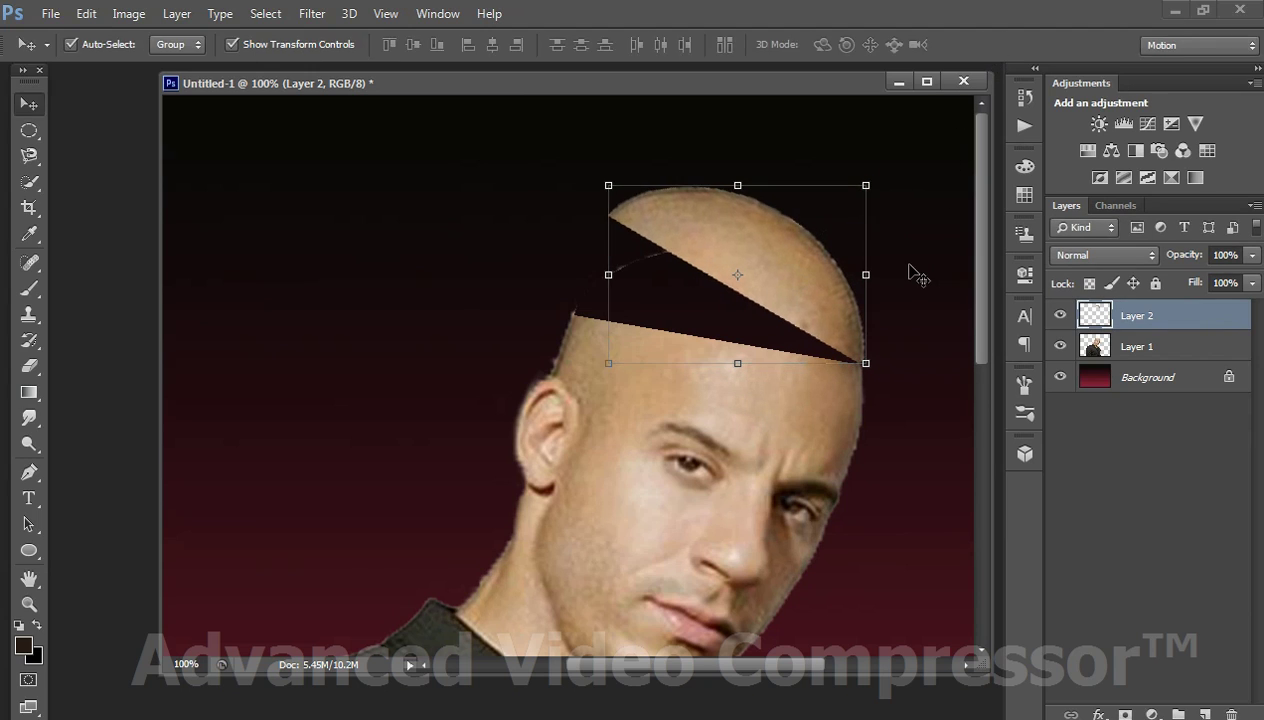
{"action": "key", "text": "Left"}
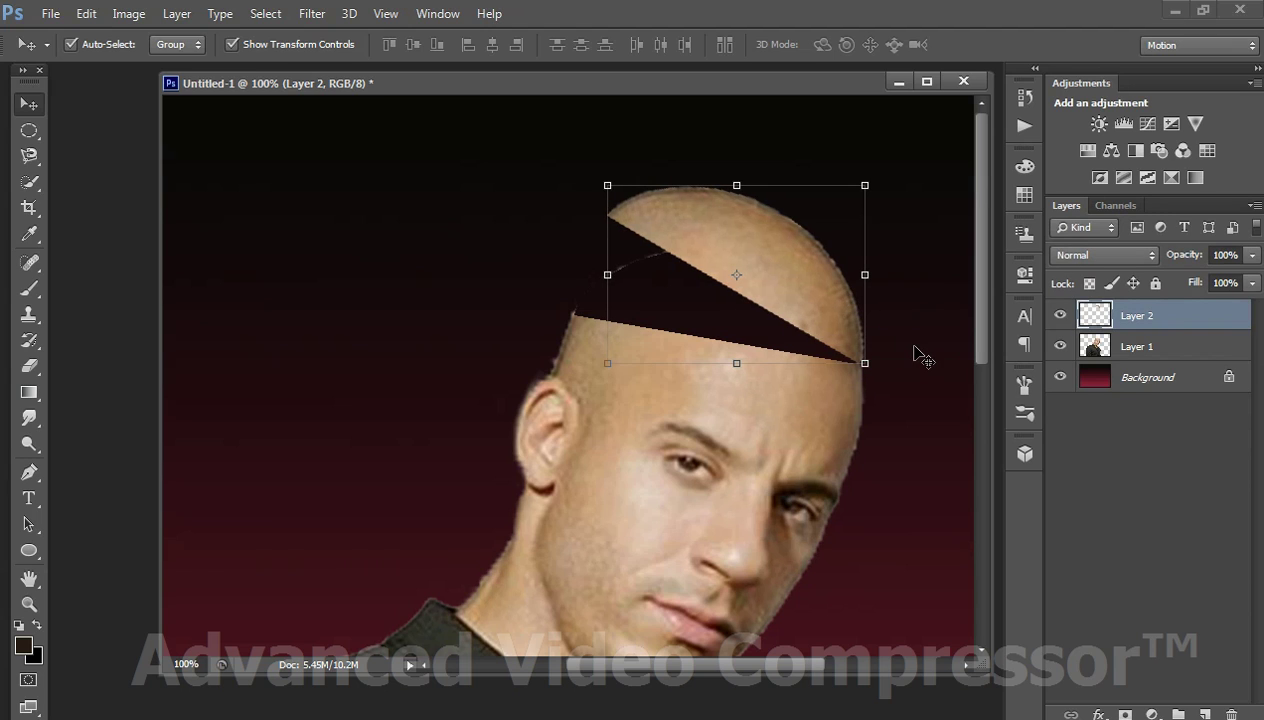
{"action": "key", "text": "Right"}
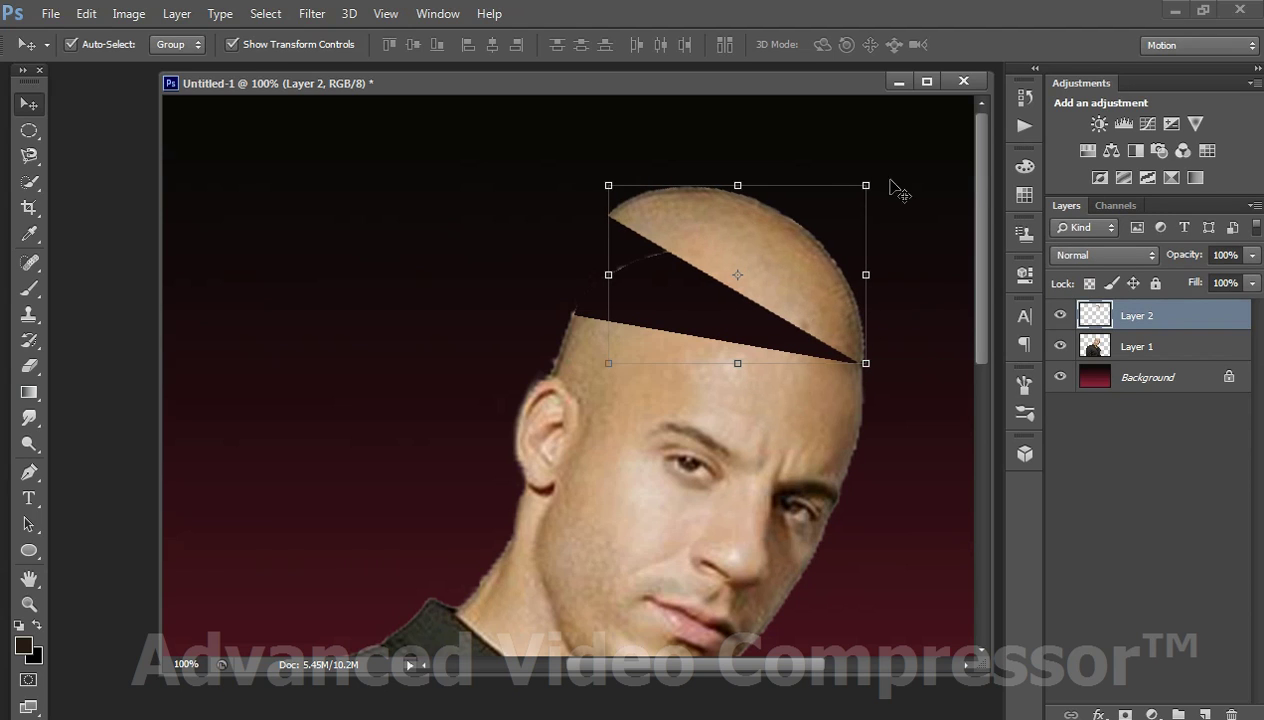
{"action": "left_click_drag", "start_coordinate": [889, 170], "coordinate": [893, 180]}
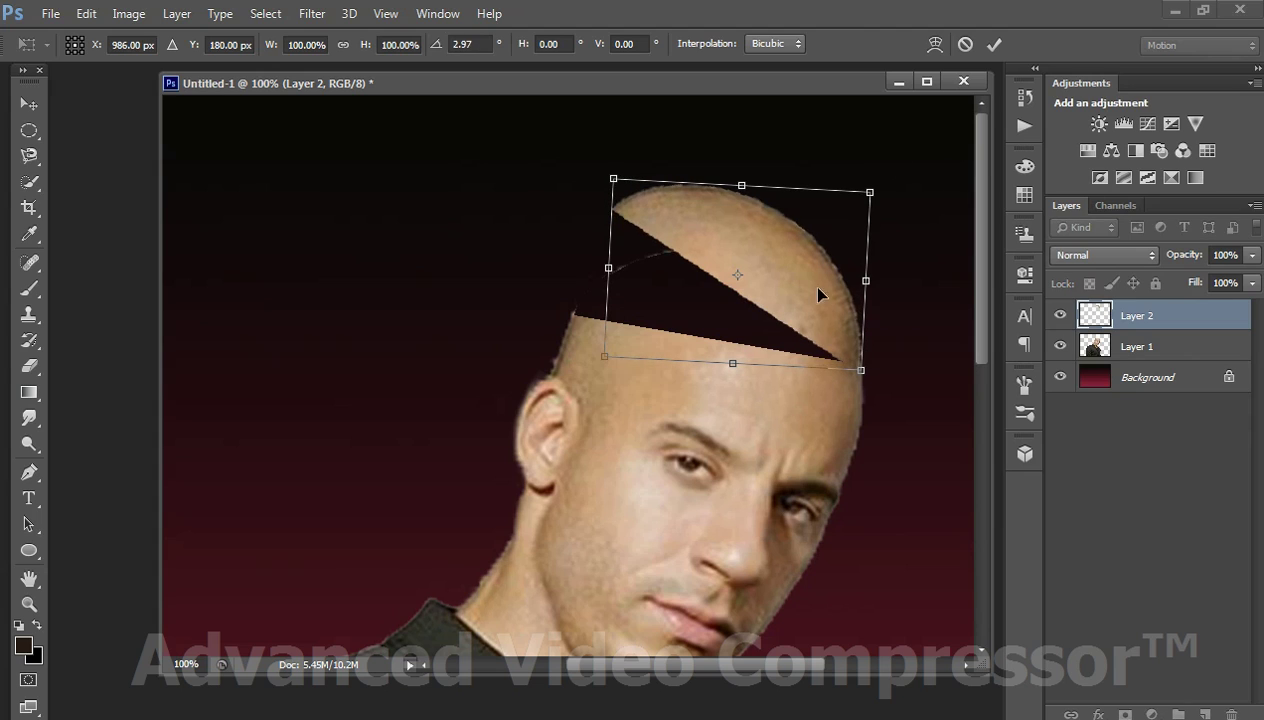
{"action": "key", "text": "ctrl+z"}
{"action": "key", "text": "Return"}
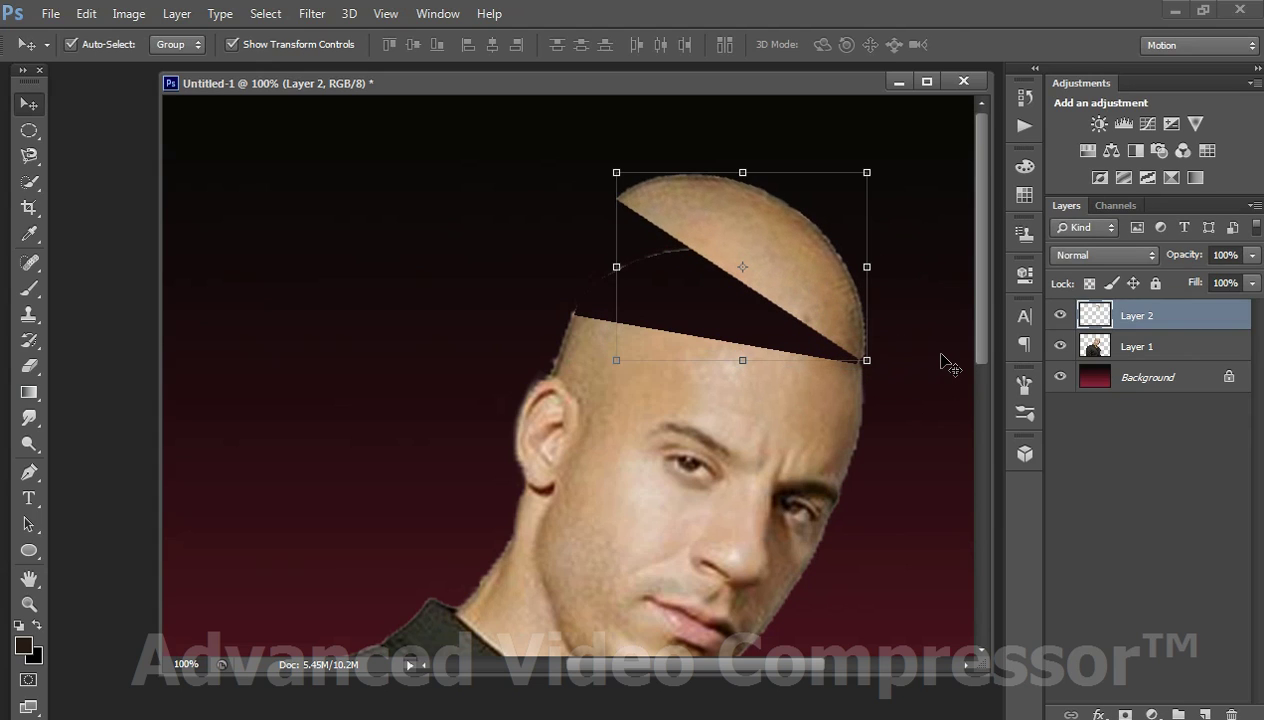
Step: Nudge the lid down about 3 pixels and deselect it to judge the fit
{"action": "key", "text": "Down"}
{"action": "key", "text": "Down"}
{"action": "key", "text": "Down"}
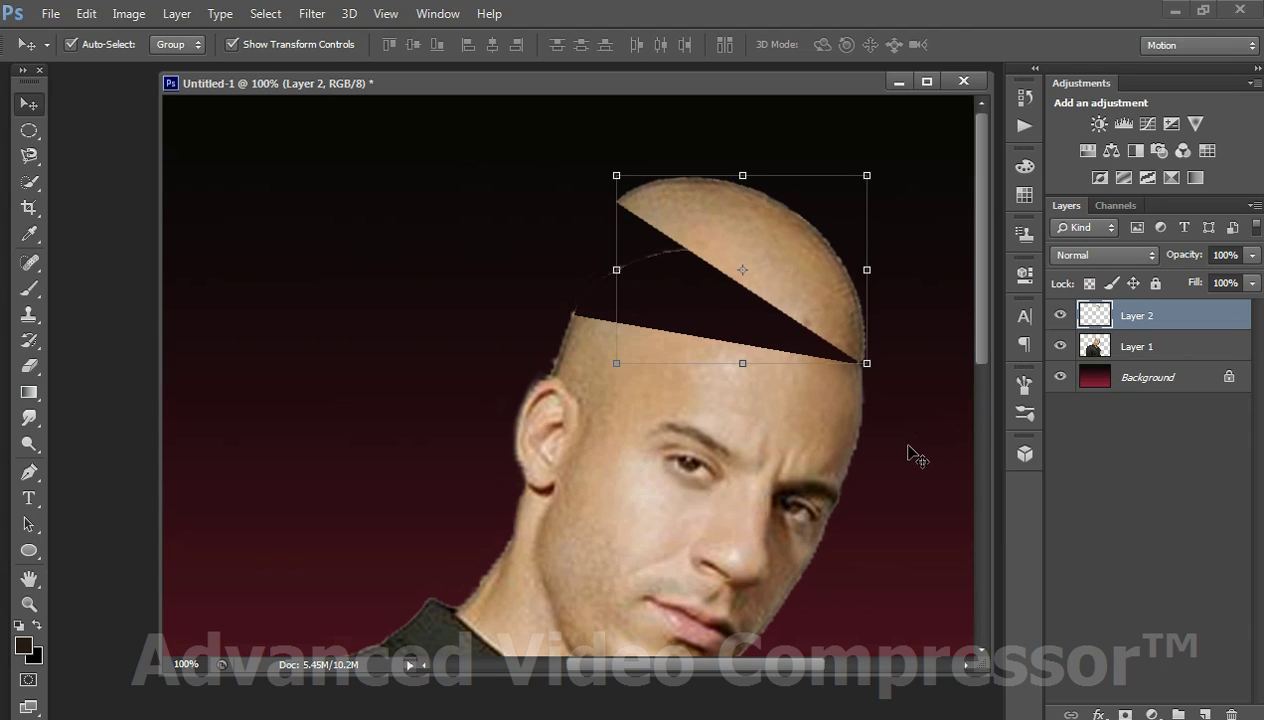
{"action": "left_click", "coordinate": [917, 458]}
{"action": "left_click", "coordinate": [838, 315]}
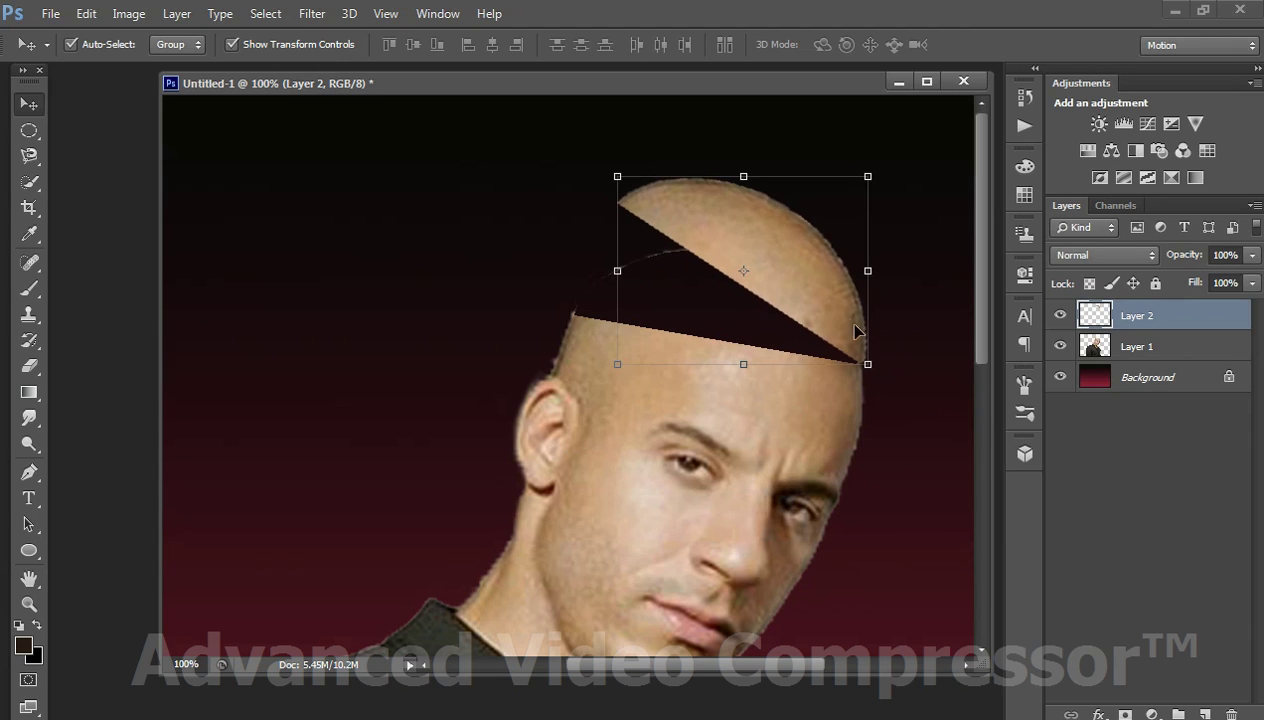
{"action": "left_click", "coordinate": [914, 515]}
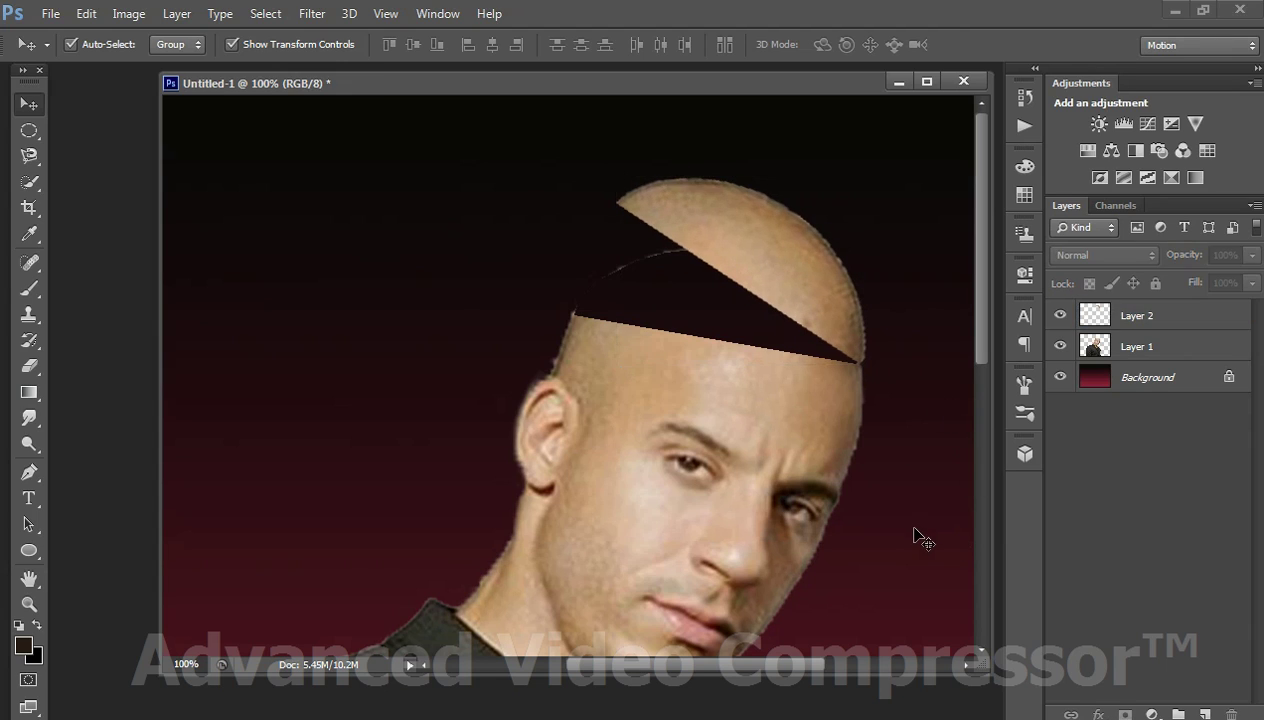
Step: Zoom to 66.7% on the face, make Layer 1 active, and open the Filter menu
{"action": "key", "text": "ctrl+minus"}
{"action": "key", "text": "ctrl+minus"}
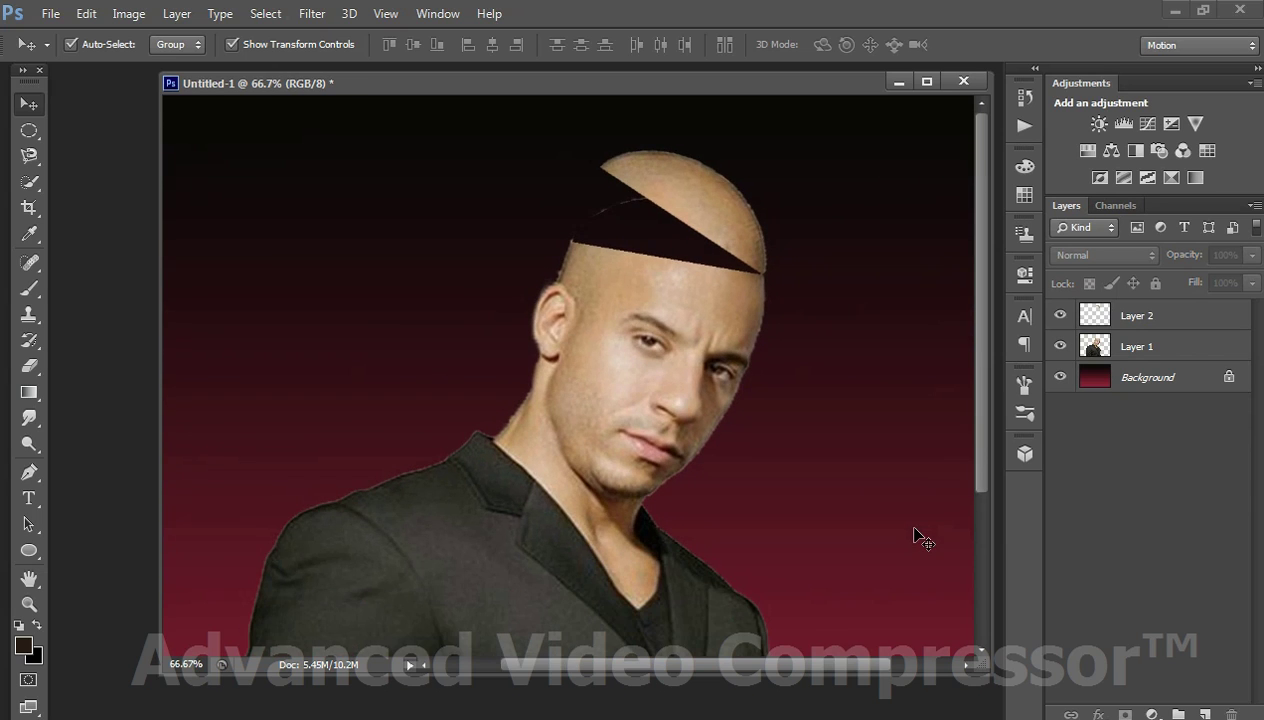
{"action": "key", "text": "ctrl+minus"}
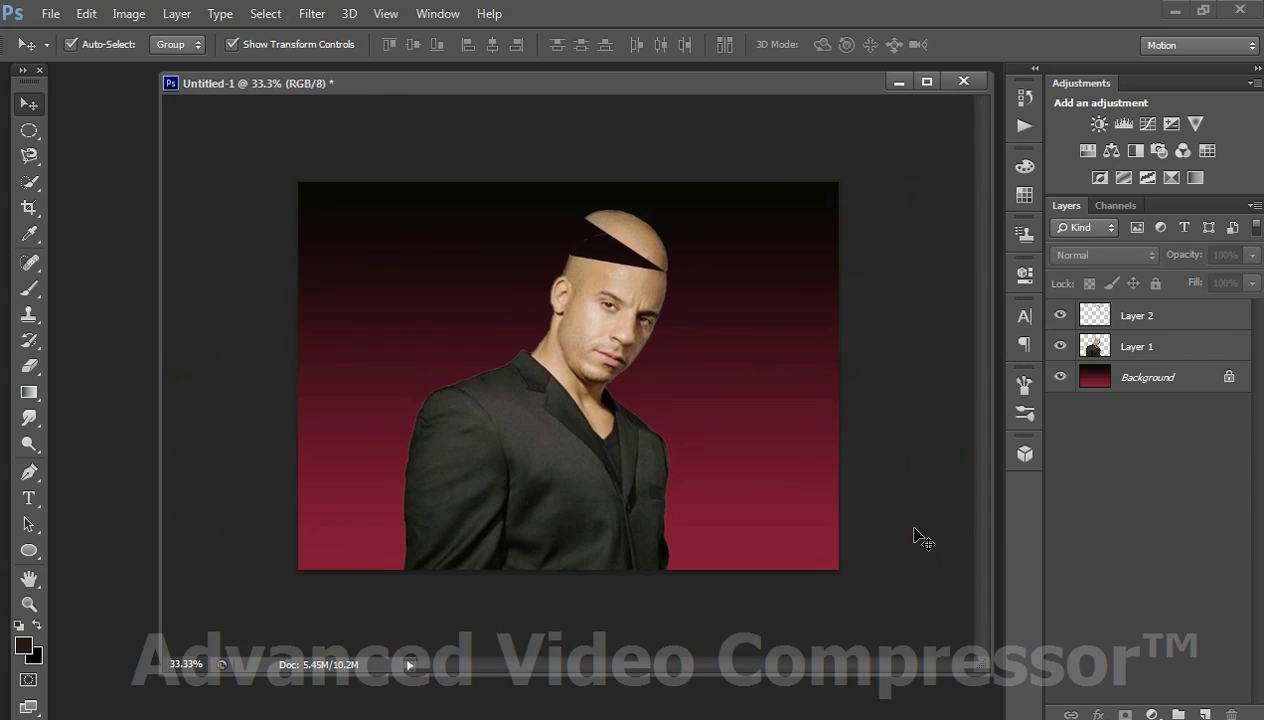
{"action": "key", "text": "ctrl+plus"}
{"action": "key", "text": "ctrl+plus"}
{"action": "key", "text": "ctrl+plus"}
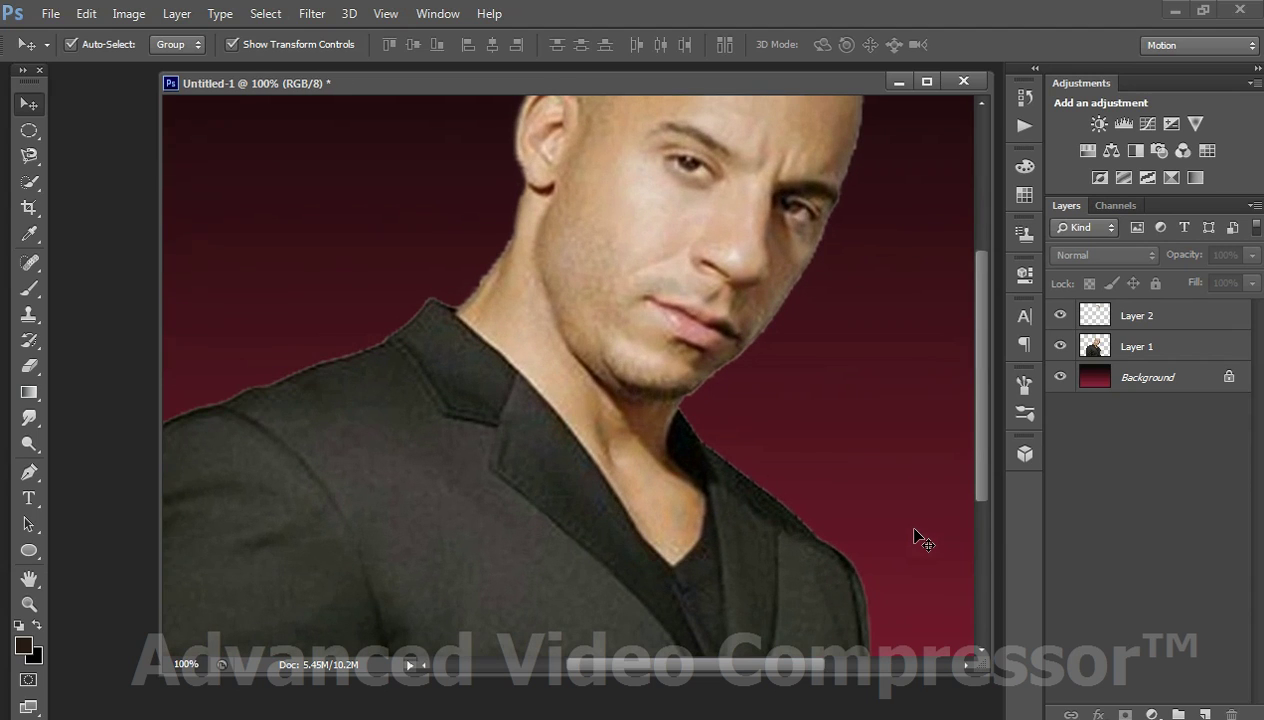
{"action": "scroll", "coordinate": [979, 155], "scroll_direction": "up", "scroll_amount": 5}
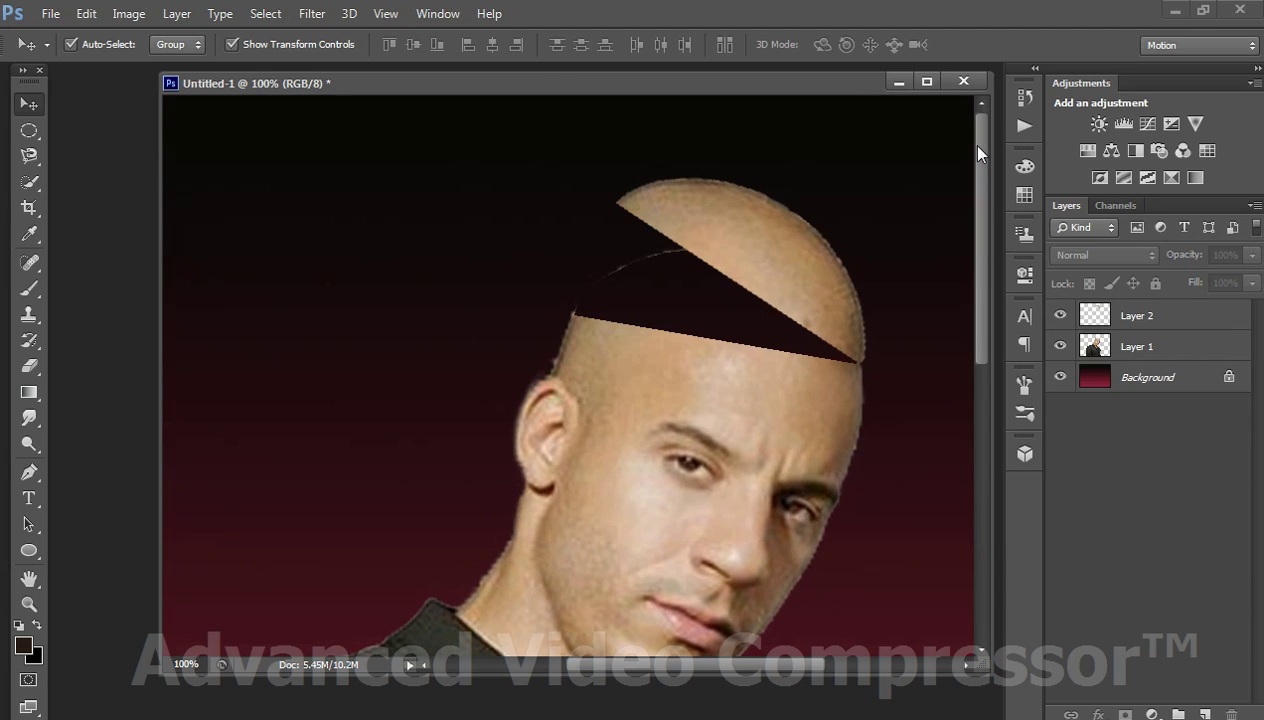
{"action": "left_click", "coordinate": [28, 367]}
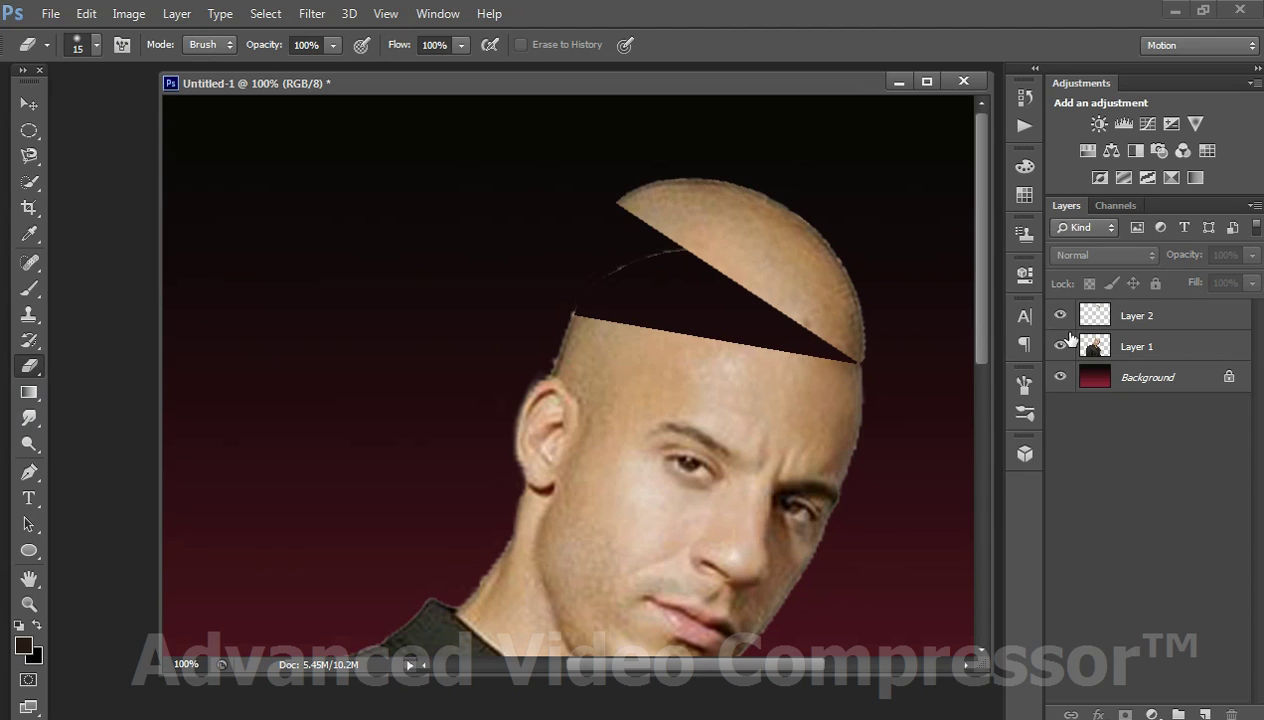
{"action": "left_click", "coordinate": [1124, 352]}
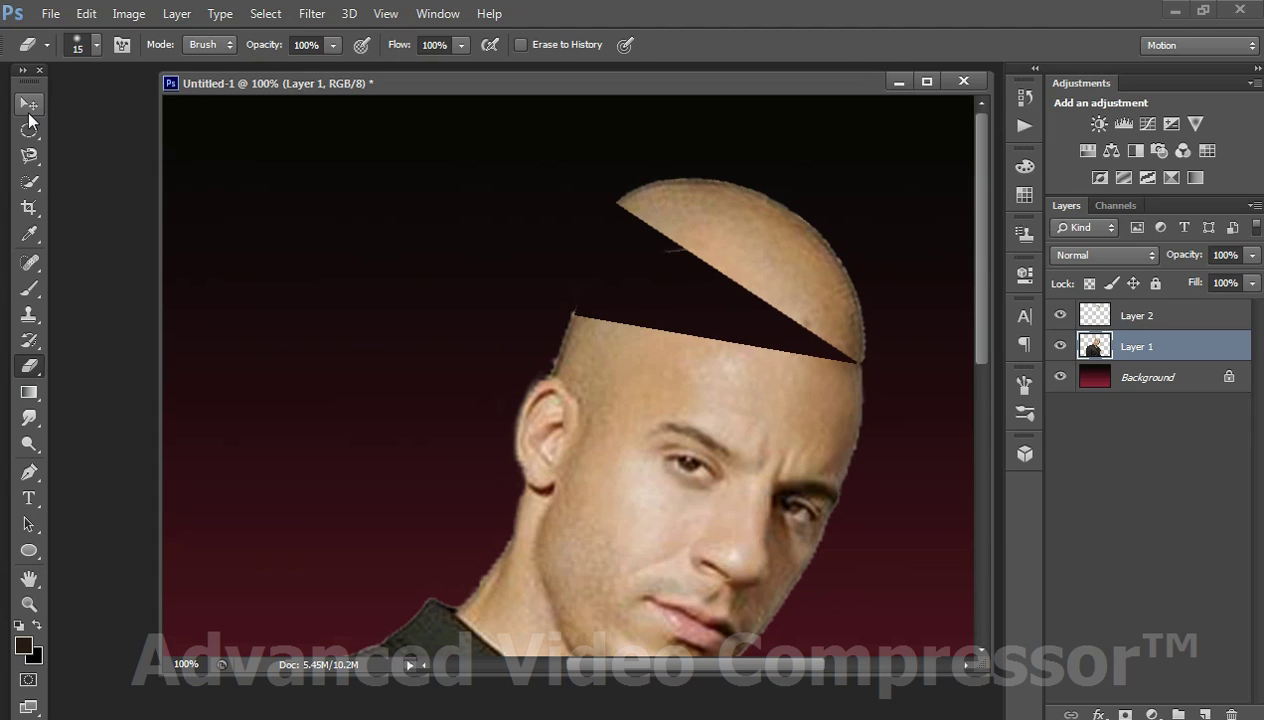
{"action": "left_click", "coordinate": [29, 110]}
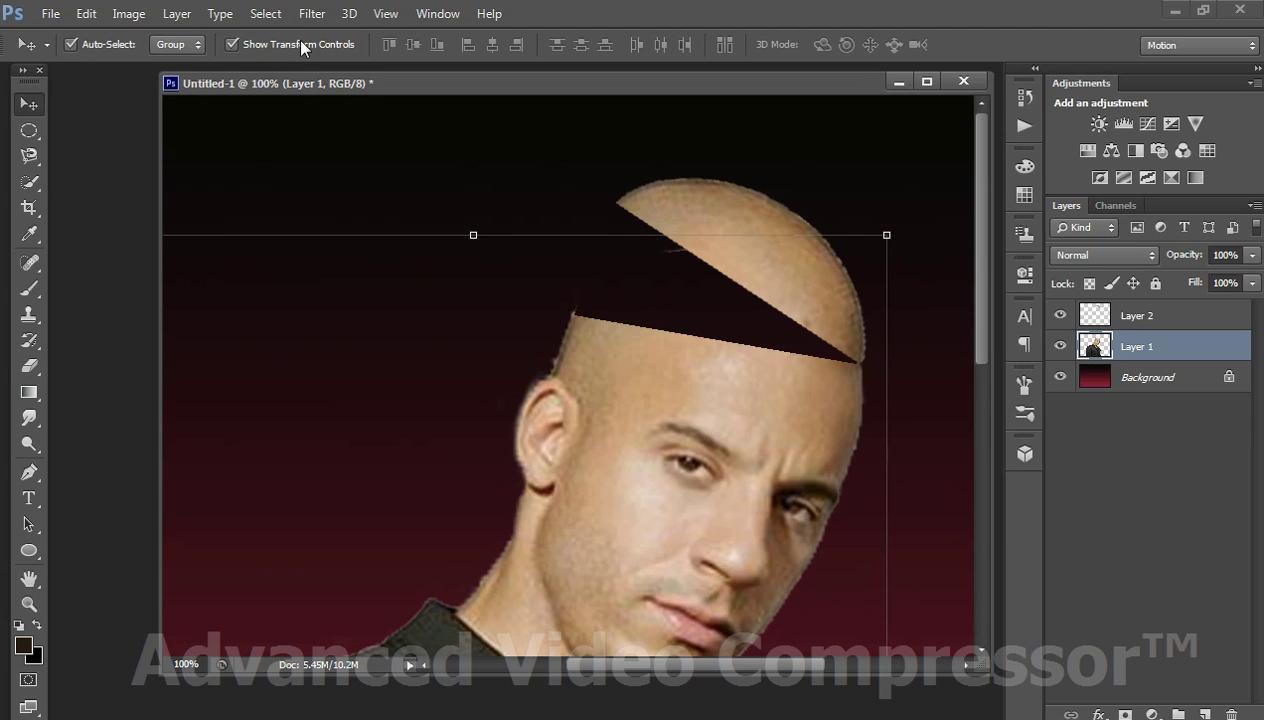
{"action": "left_click", "coordinate": [308, 15]}
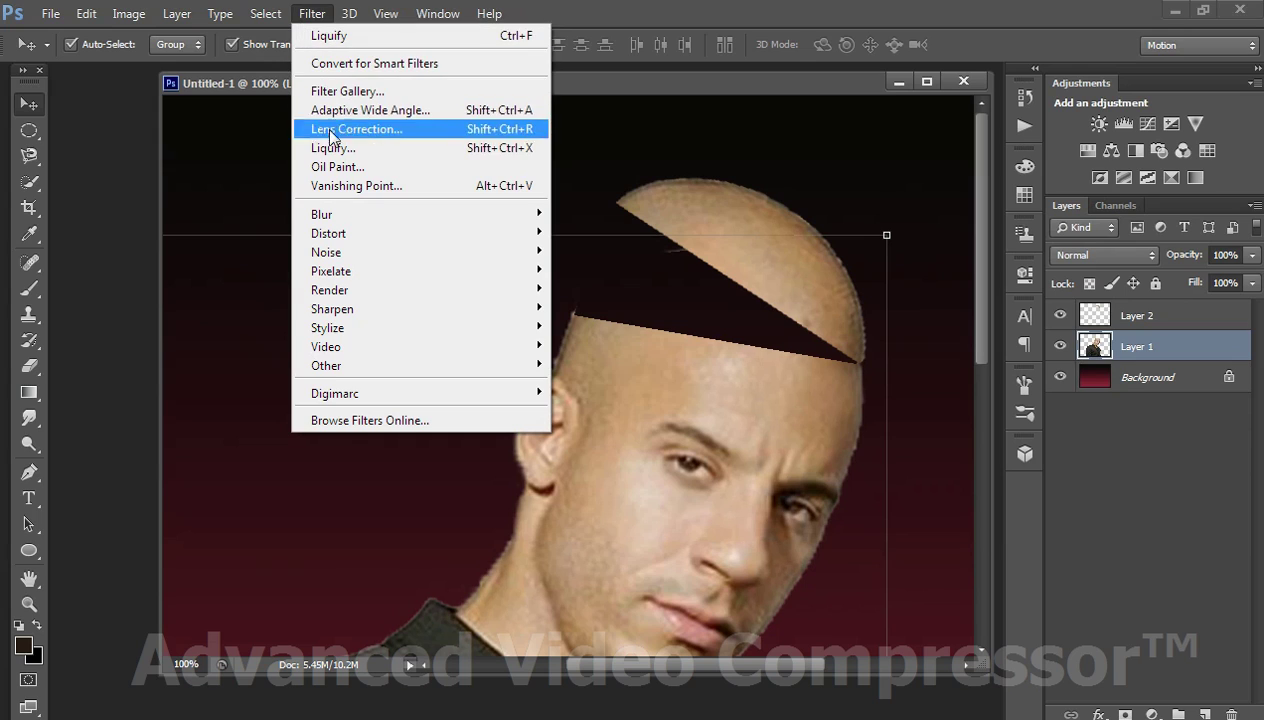
Step: Use Liquify's Forward Warp at 200% to curl the scalp edge's left tip upward into a hook
{"action": "left_click", "coordinate": [328, 148]}
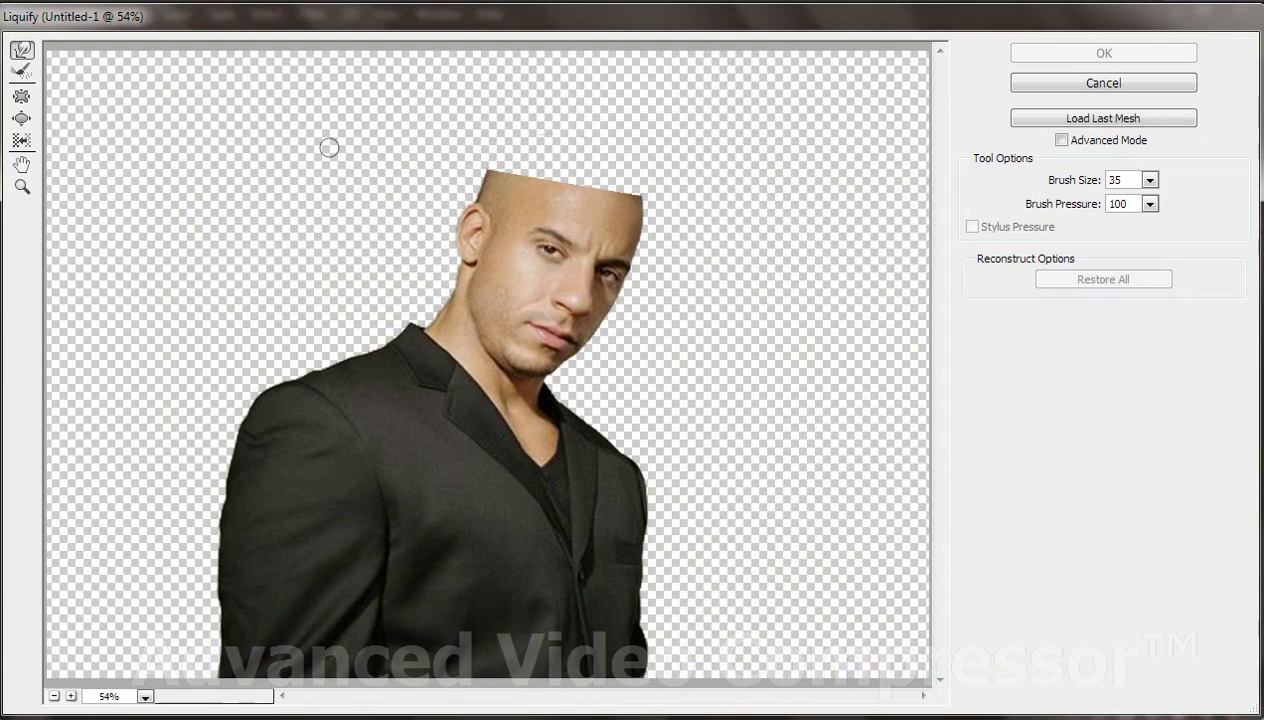
{"action": "left_click", "coordinate": [71, 697]}
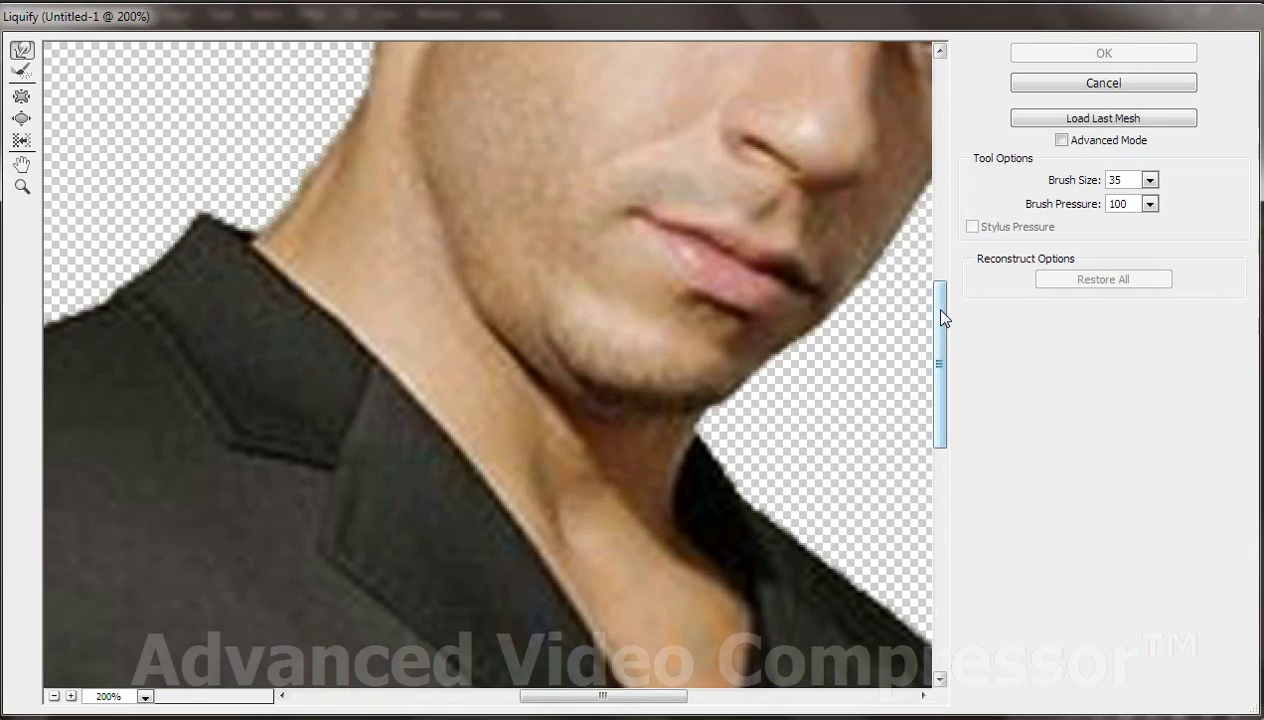
{"action": "left_click_drag", "start_coordinate": [943, 317], "coordinate": [945, 185]}
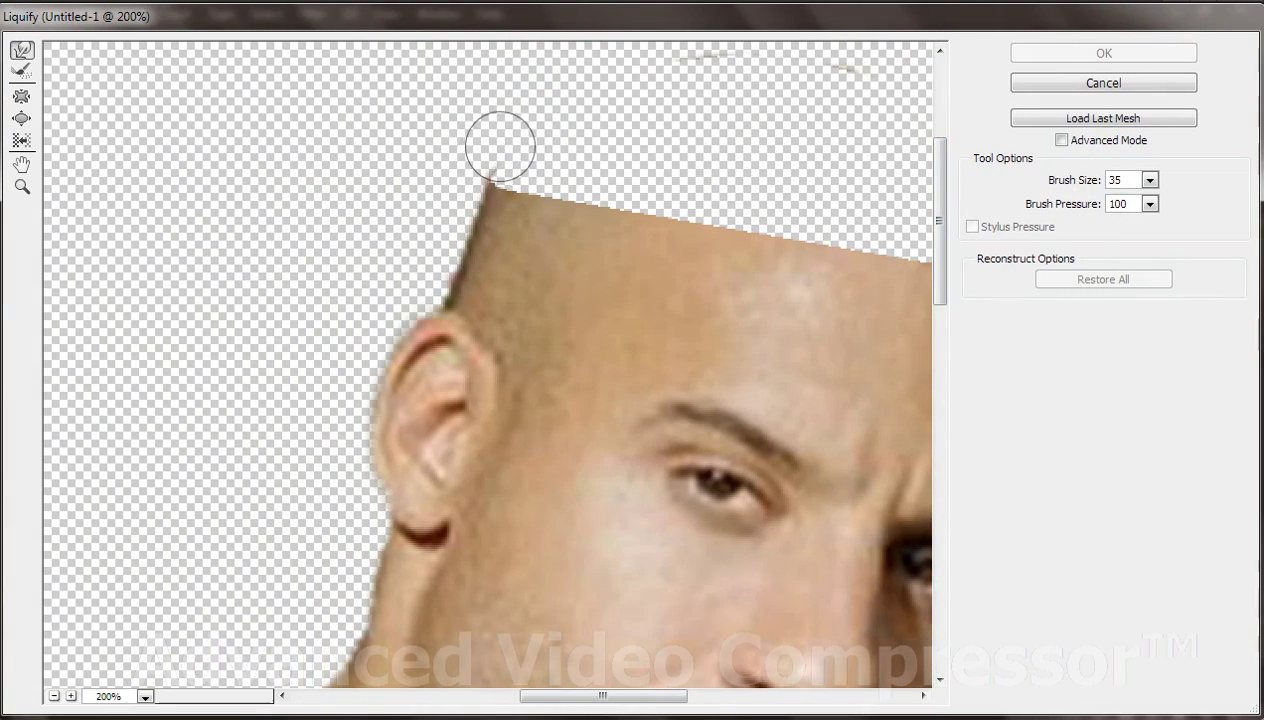
{"action": "mouse_move", "coordinate": [485, 180]}
{"action": "left_mouse_down"}
{"action": "mouse_move", "coordinate": [485, 161]}
{"action": "mouse_move", "coordinate": [502, 157]}
{"action": "left_mouse_up"}
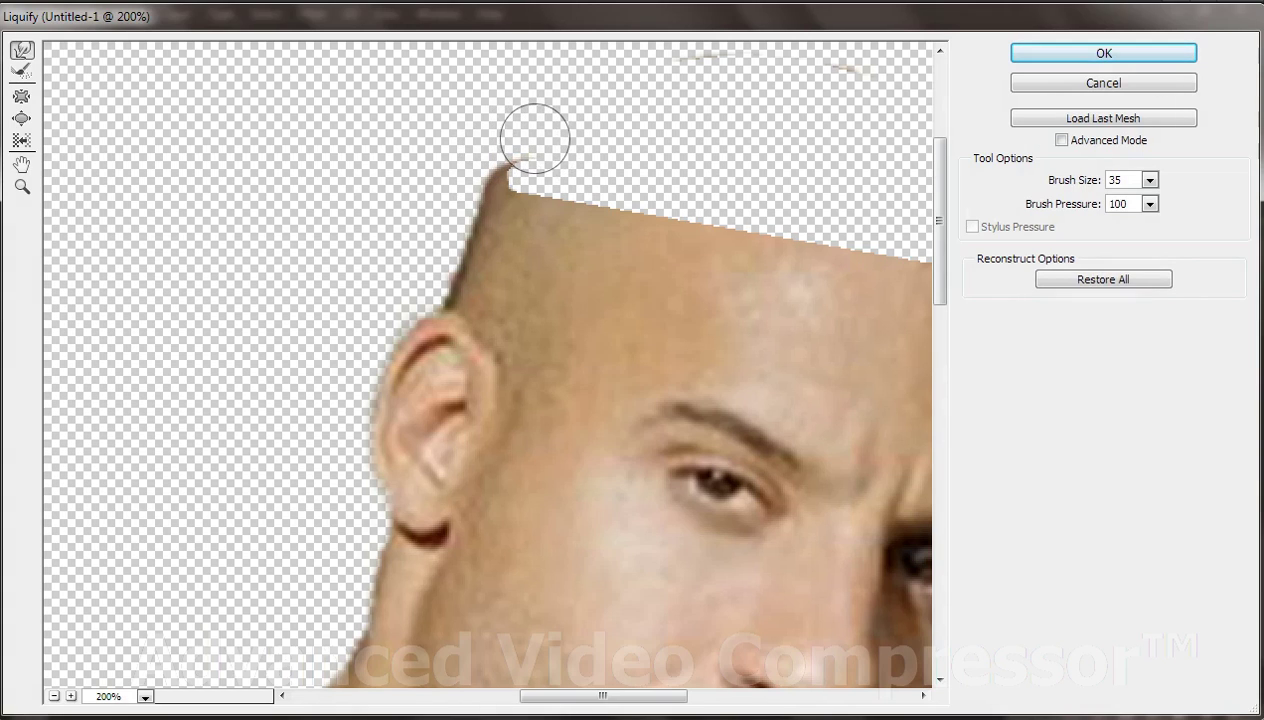
{"action": "mouse_move", "coordinate": [510, 134]}
{"action": "left_mouse_down"}
{"action": "mouse_move", "coordinate": [500, 160]}
{"action": "mouse_move", "coordinate": [497, 141]}
{"action": "mouse_move", "coordinate": [530, 142]}
{"action": "mouse_move", "coordinate": [491, 169]}
{"action": "mouse_move", "coordinate": [491, 141]}
{"action": "mouse_move", "coordinate": [516, 127]}
{"action": "left_mouse_up"}
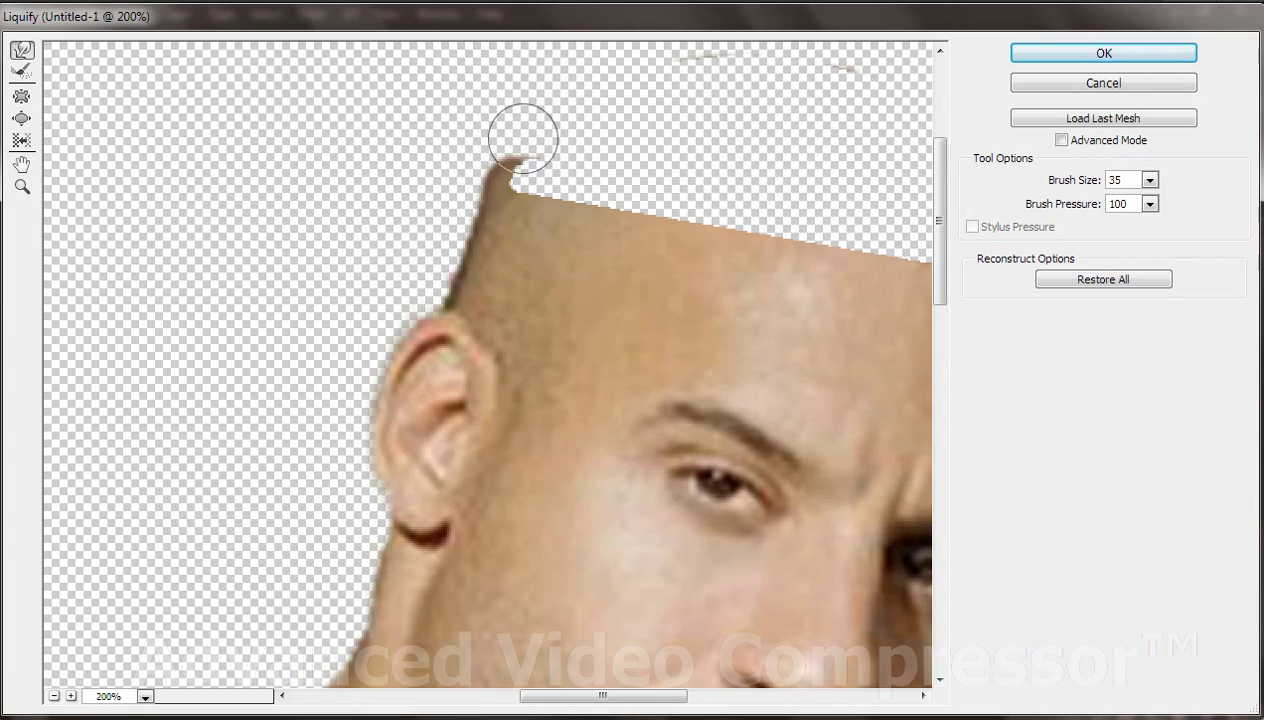
{"action": "left_click", "coordinate": [1044, 56]}
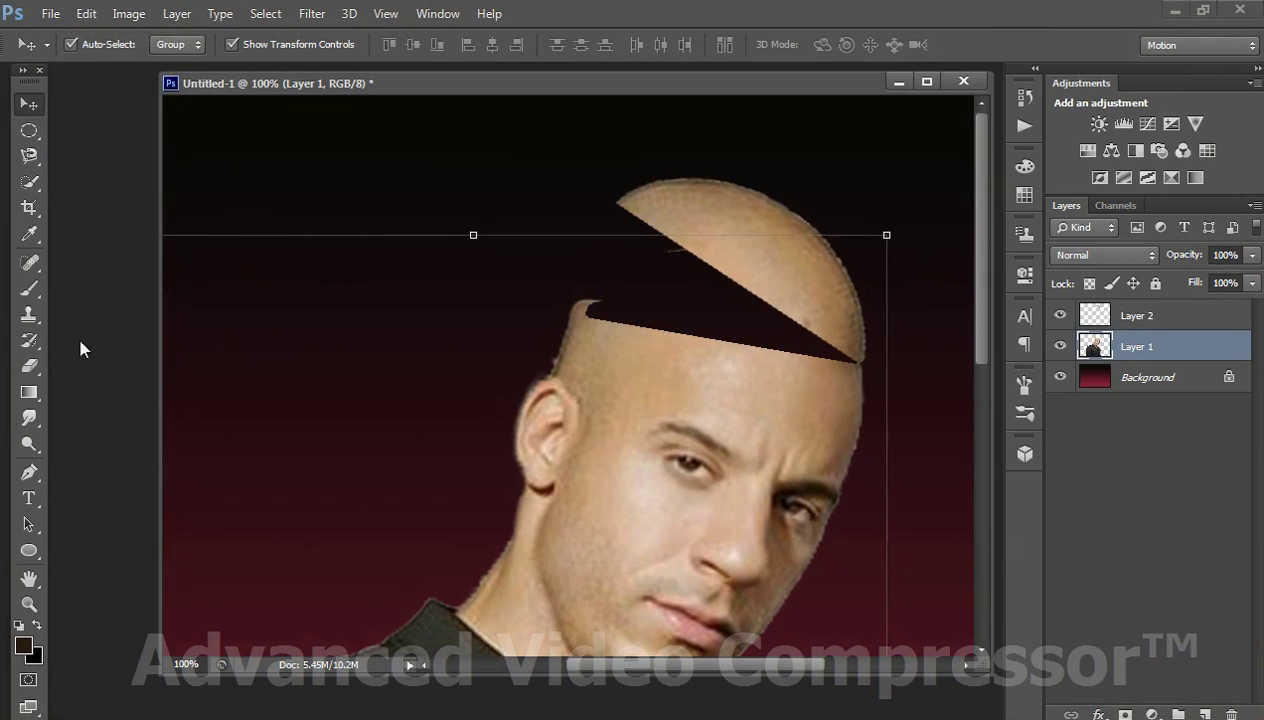
Step: Erase under the curled scalp tip with a hard round eraser, leaving a rounded notch
{"action": "left_click", "coordinate": [29, 366]}
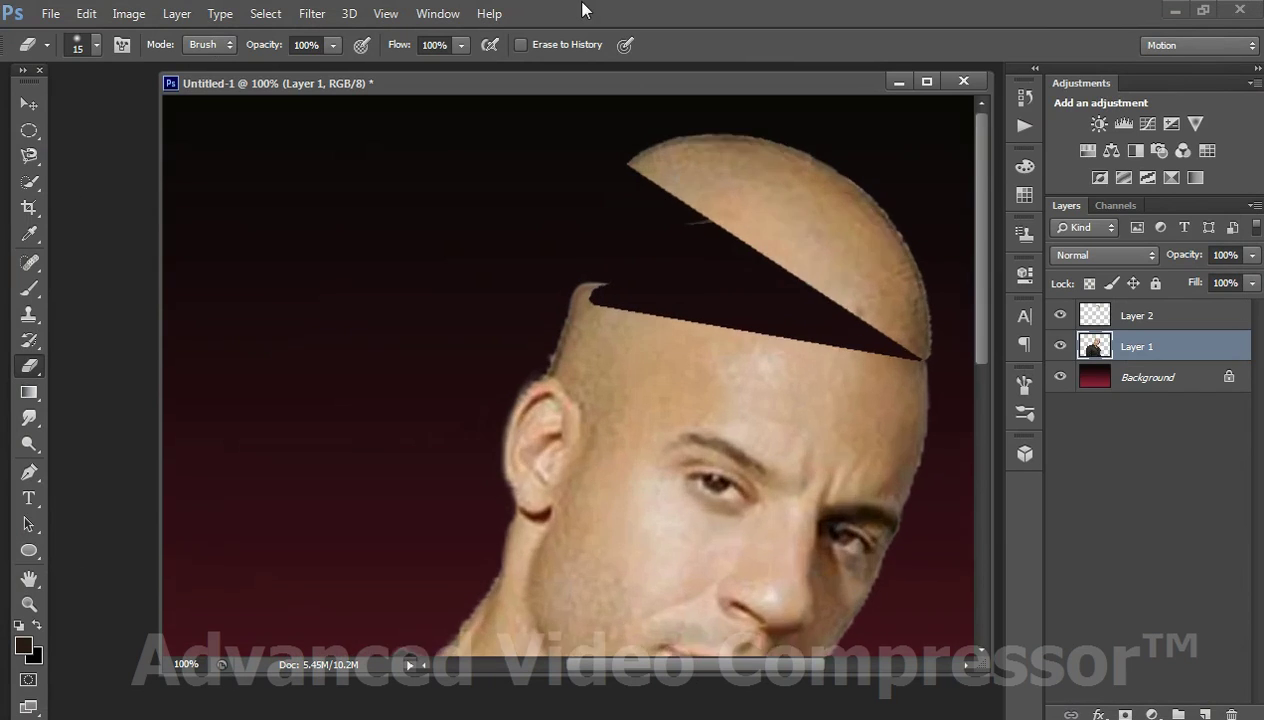
{"action": "key", "text": "ctrl+plus"}
{"action": "key", "text": "ctrl+plus"}
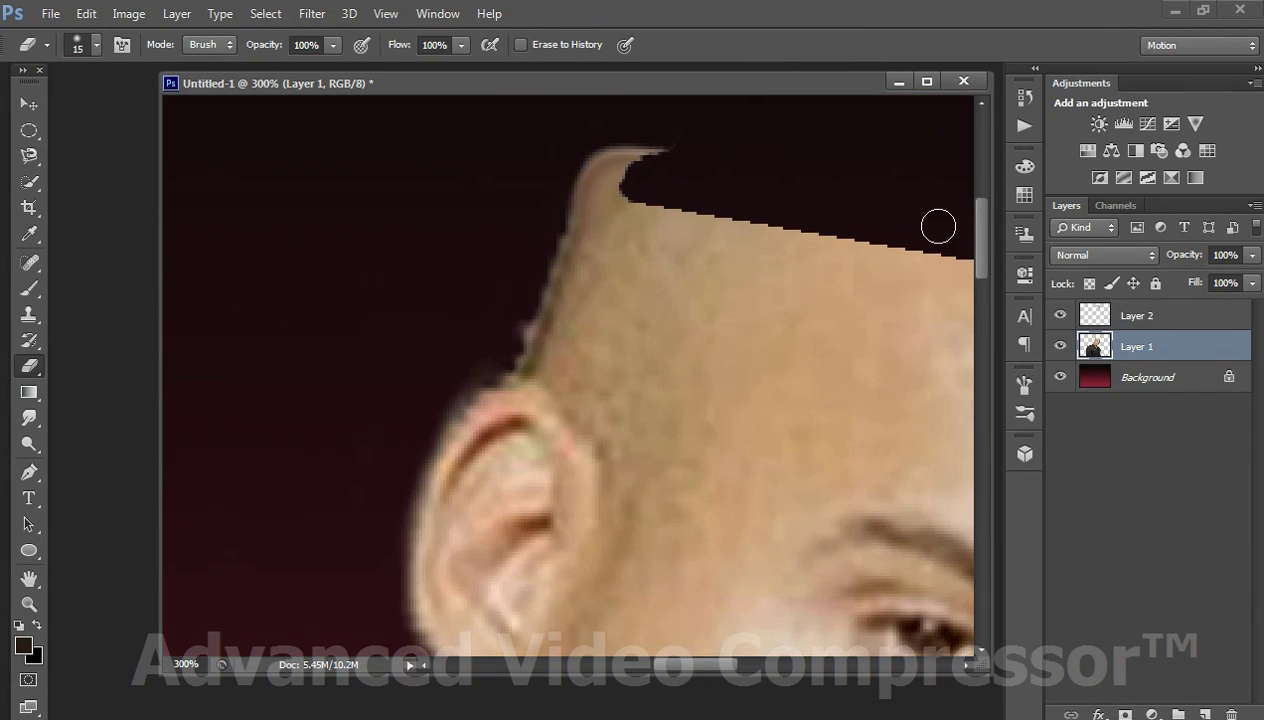
{"action": "left_click_drag", "start_coordinate": [987, 232], "coordinate": [987, 207]}
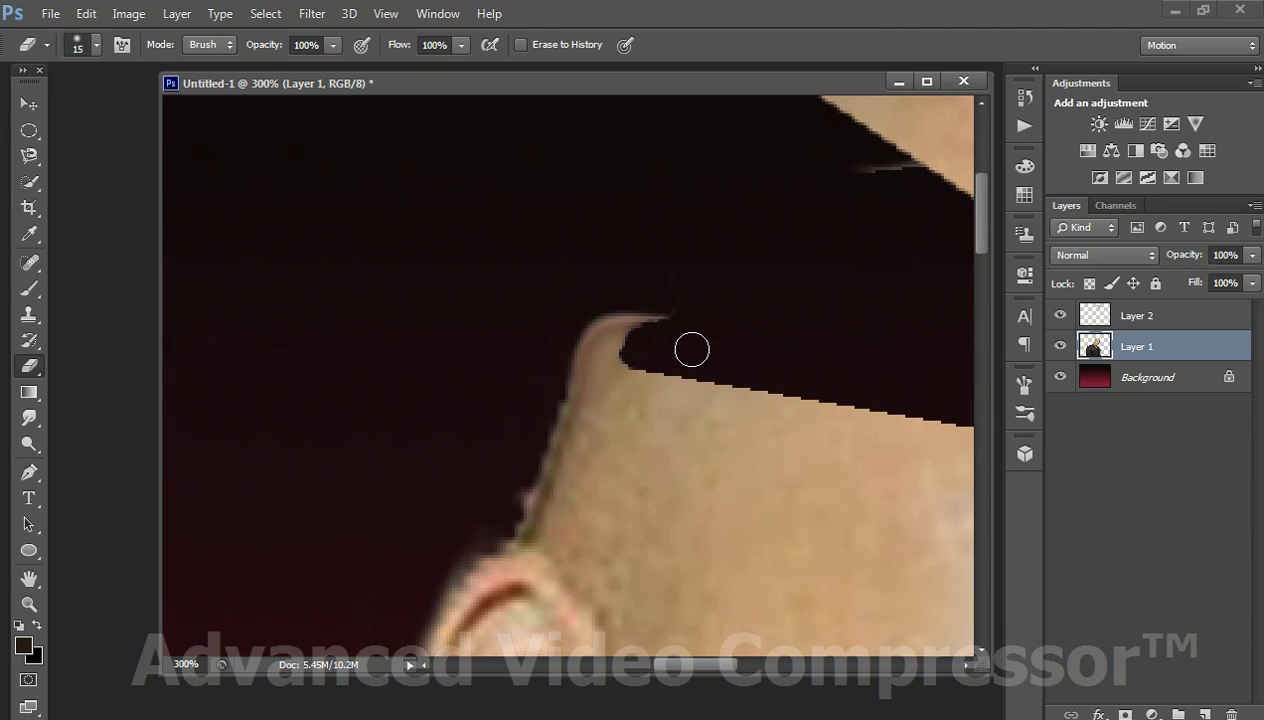
{"action": "left_click_drag", "start_coordinate": [639, 349], "coordinate": [660, 342]}
{"action": "left_click", "coordinate": [1025, 418]}
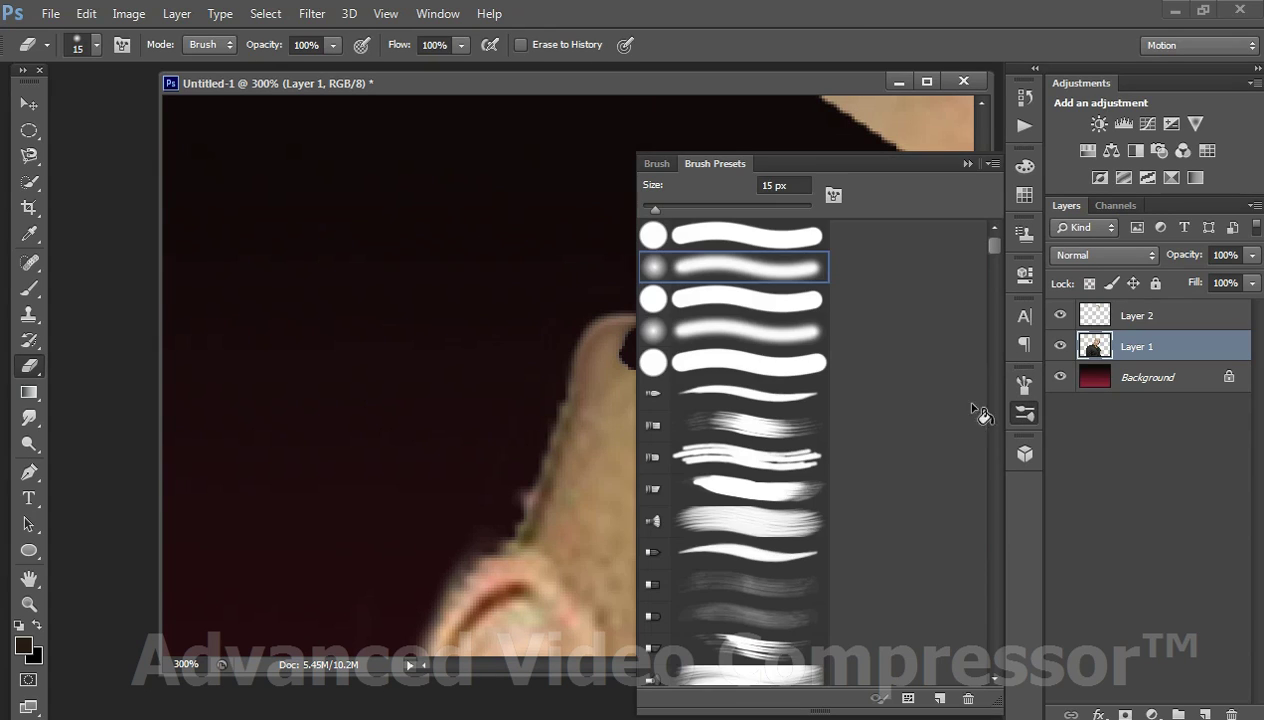
{"action": "left_click", "coordinate": [733, 240]}
{"action": "left_click", "coordinate": [967, 164]}
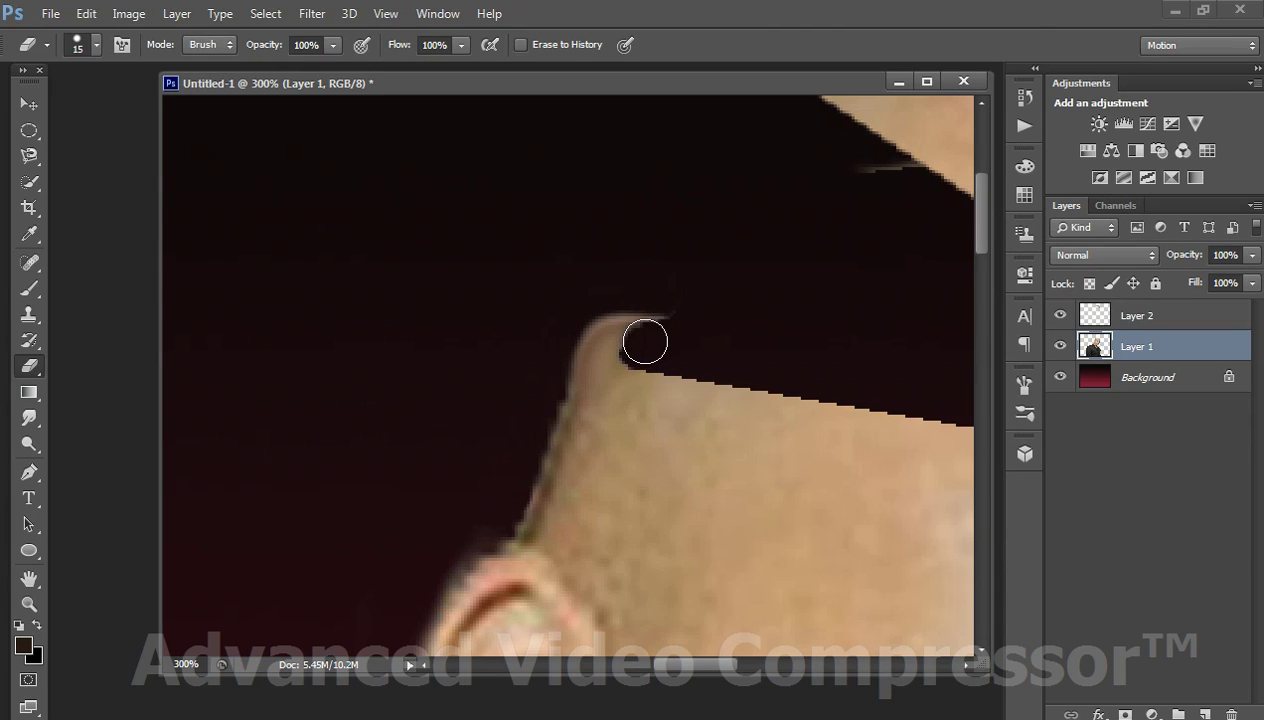
{"action": "mouse_move", "coordinate": [642, 344]}
{"action": "left_mouse_down"}
{"action": "mouse_move", "coordinate": [705, 350]}
{"action": "mouse_move", "coordinate": [657, 344]}
{"action": "left_mouse_up"}
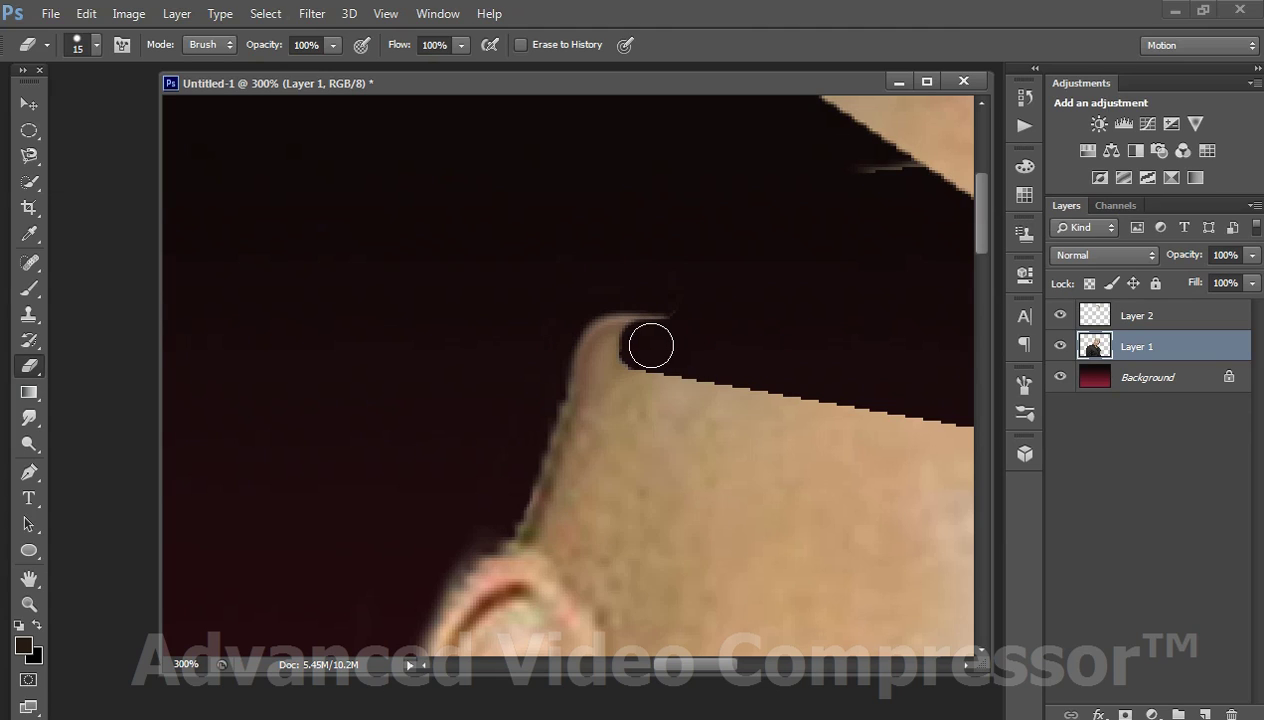
{"action": "mouse_move", "coordinate": [638, 348]}
{"action": "left_mouse_down"}
{"action": "mouse_move", "coordinate": [702, 344]}
{"action": "mouse_move", "coordinate": [666, 344]}
{"action": "left_mouse_up"}
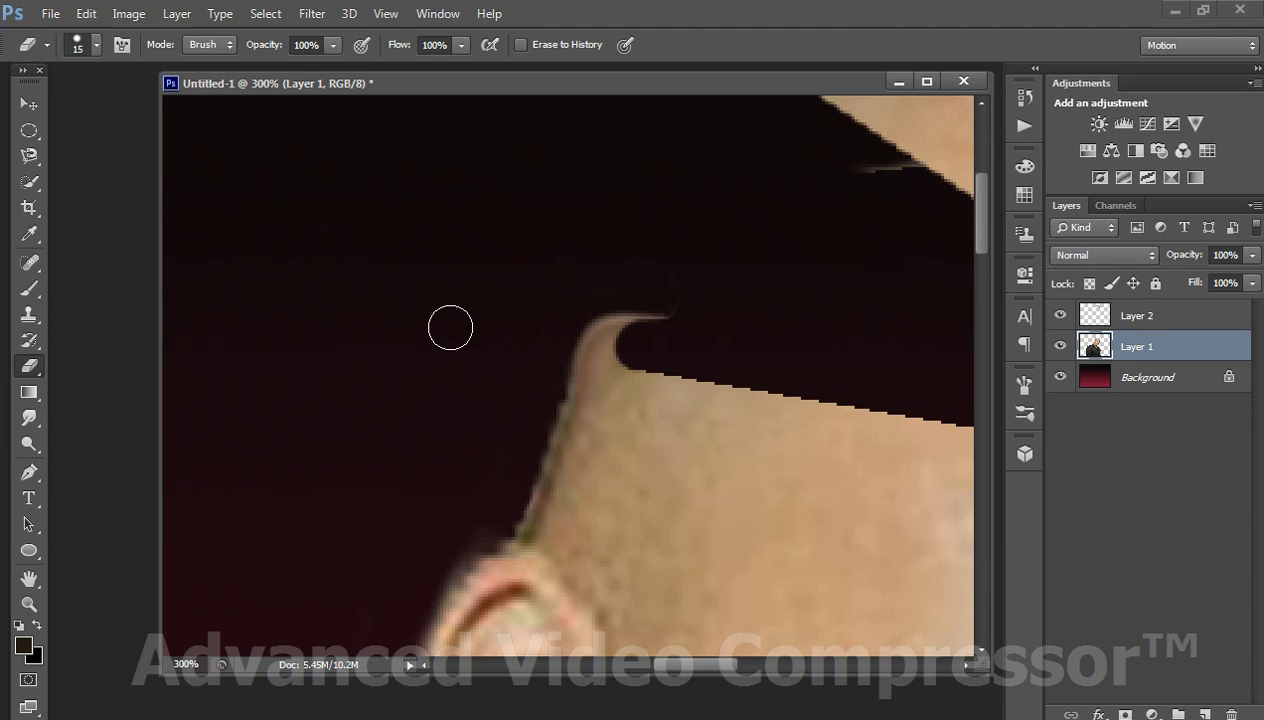
{"action": "key", "text": "ctrl+minus"}
{"action": "key", "text": "ctrl+minus"}
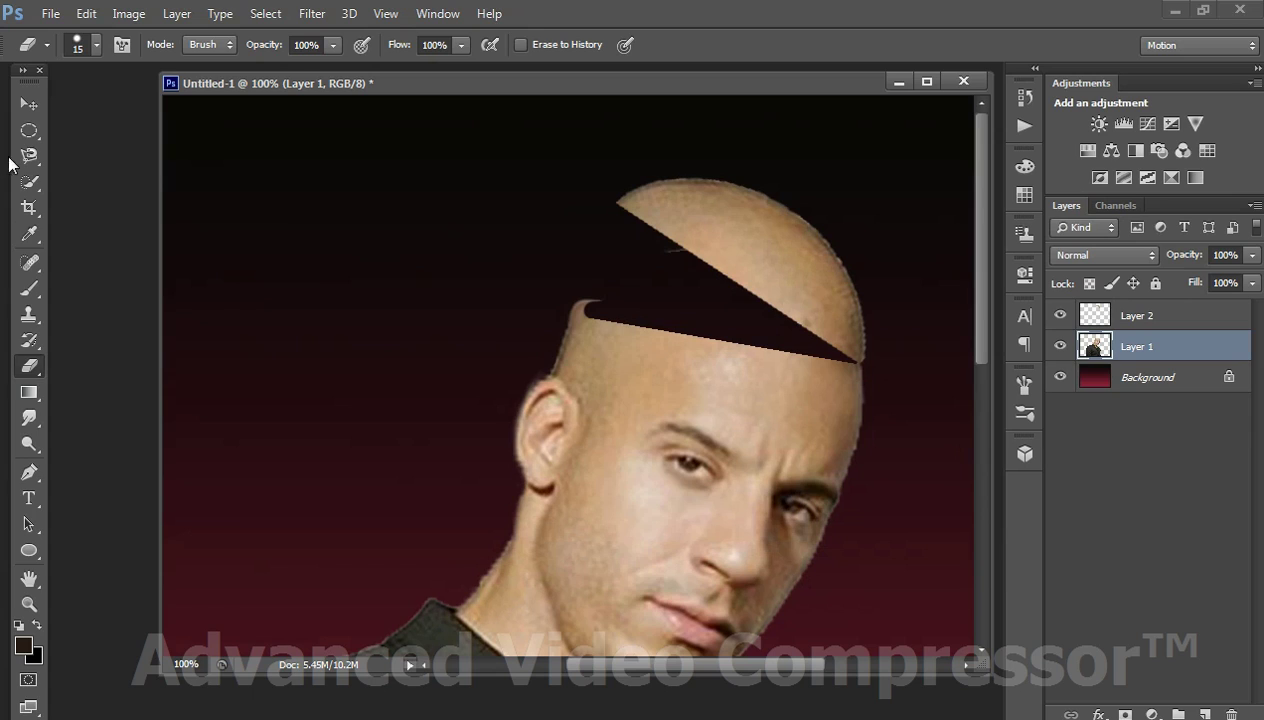
Step: Draw a flat dark brown ellipse shape, Ellipse 1, and move it onto the head opening
{"action": "left_click", "coordinate": [29, 552]}
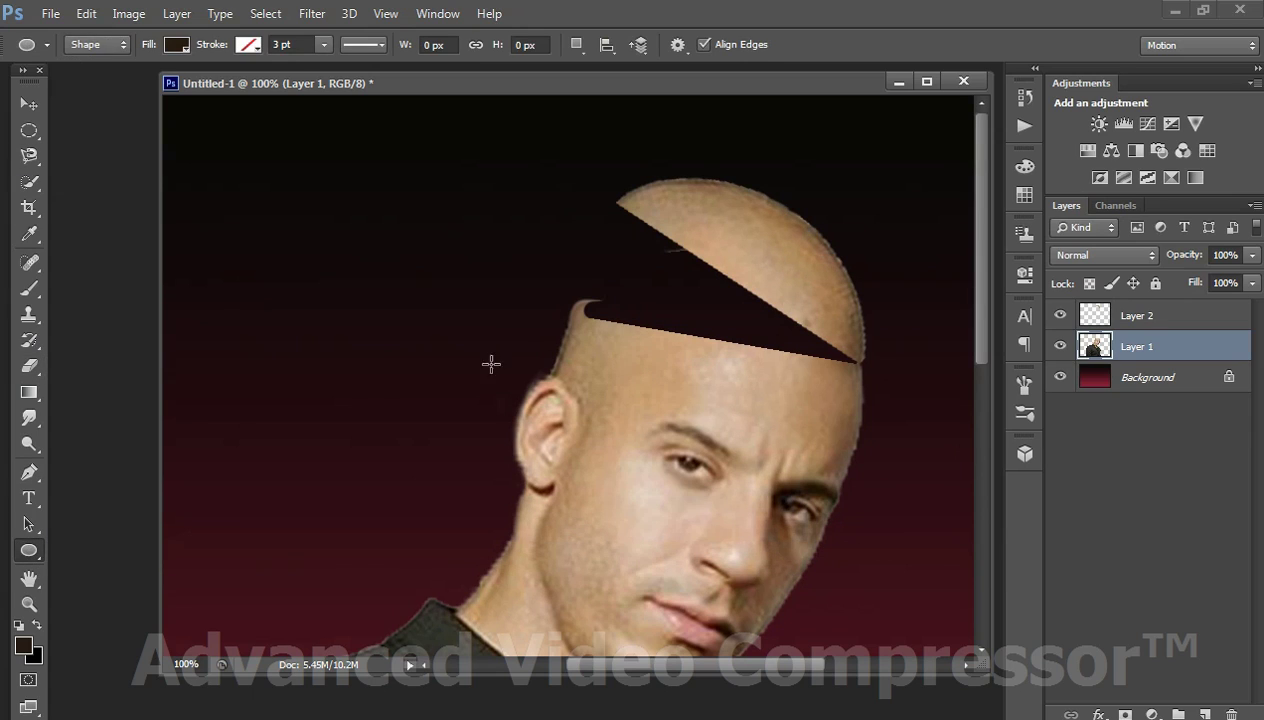
{"action": "left_click_drag", "start_coordinate": [578, 298], "coordinate": [866, 384]}
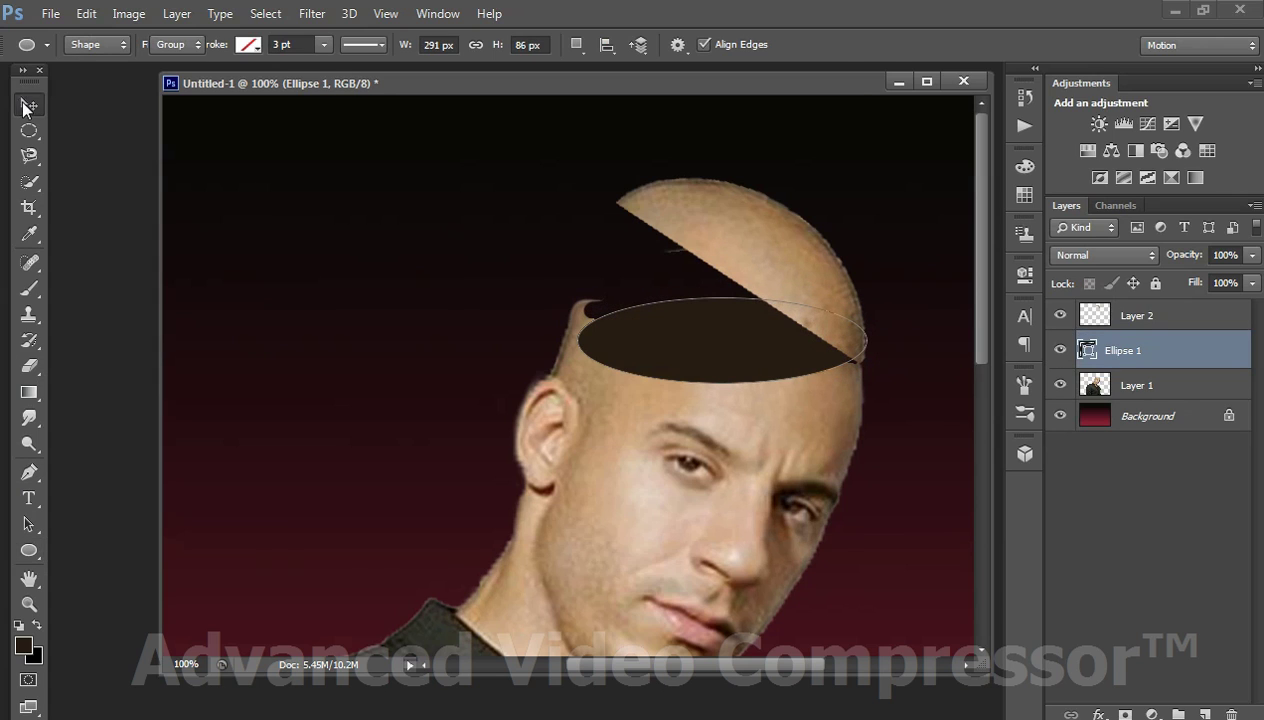
{"action": "left_click", "coordinate": [29, 104]}
{"action": "mouse_move", "coordinate": [632, 338]}
{"action": "left_mouse_down"}
{"action": "mouse_move", "coordinate": [621, 334]}
{"action": "mouse_move", "coordinate": [594, 397]}
{"action": "mouse_move", "coordinate": [672, 390]}
{"action": "left_mouse_up"}
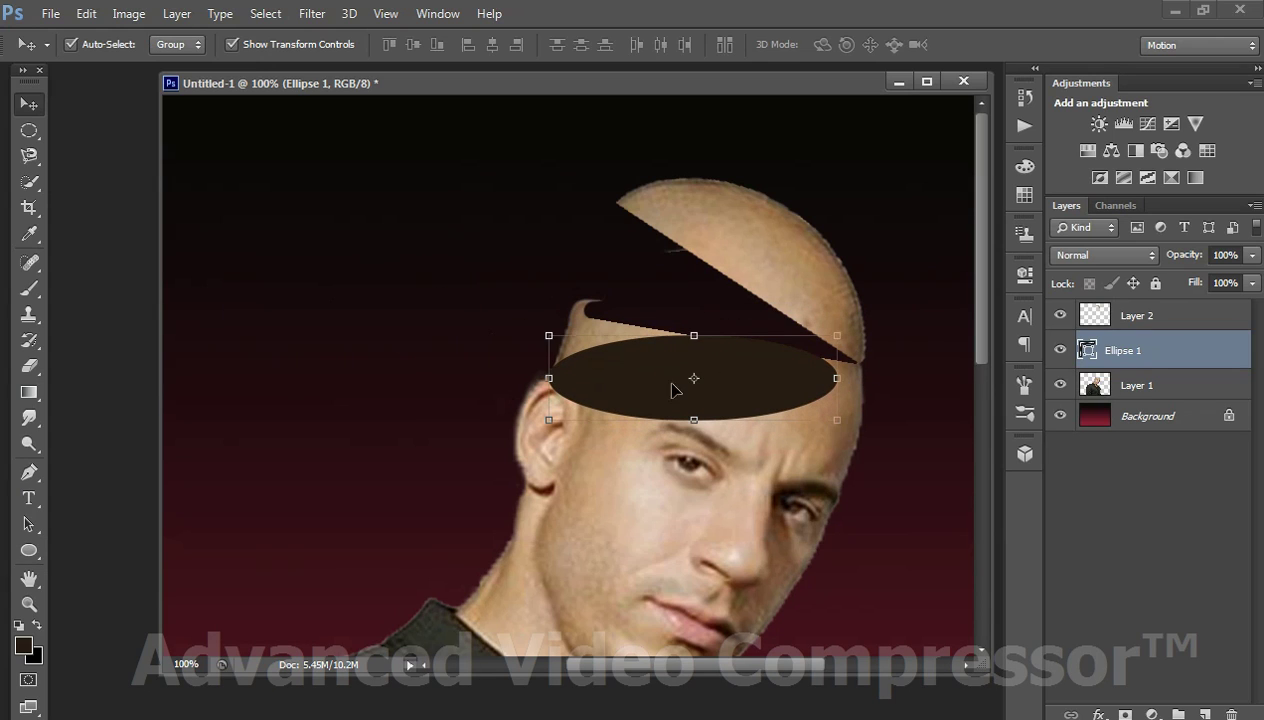
Step: Free-transform Ellipse 1, tilting it about 11° and shifting it over the cut opening
{"action": "left_click", "coordinate": [887, 374]}
{"action": "left_click", "coordinate": [791, 397]}
{"action": "left_click_drag", "start_coordinate": [850, 327], "coordinate": [859, 372]}
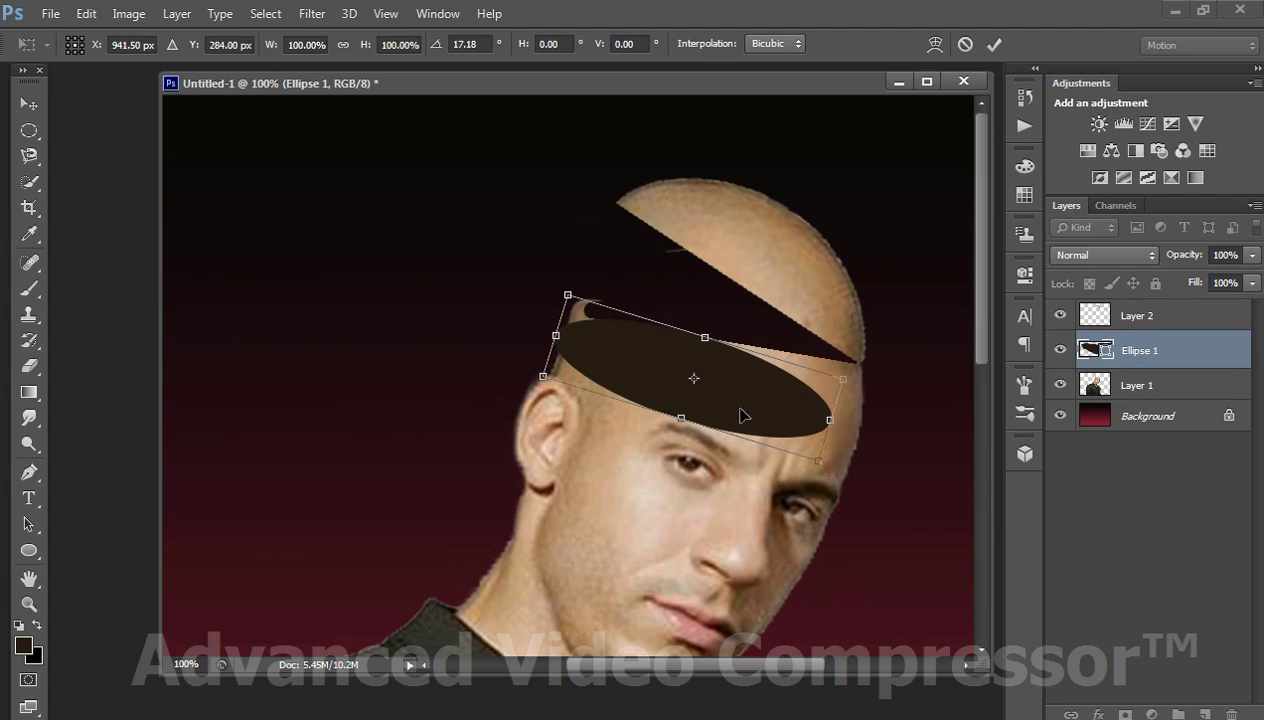
{"action": "mouse_move", "coordinate": [755, 367]}
{"action": "left_mouse_down"}
{"action": "mouse_move", "coordinate": [784, 313]}
{"action": "mouse_move", "coordinate": [761, 330]}
{"action": "left_mouse_up"}
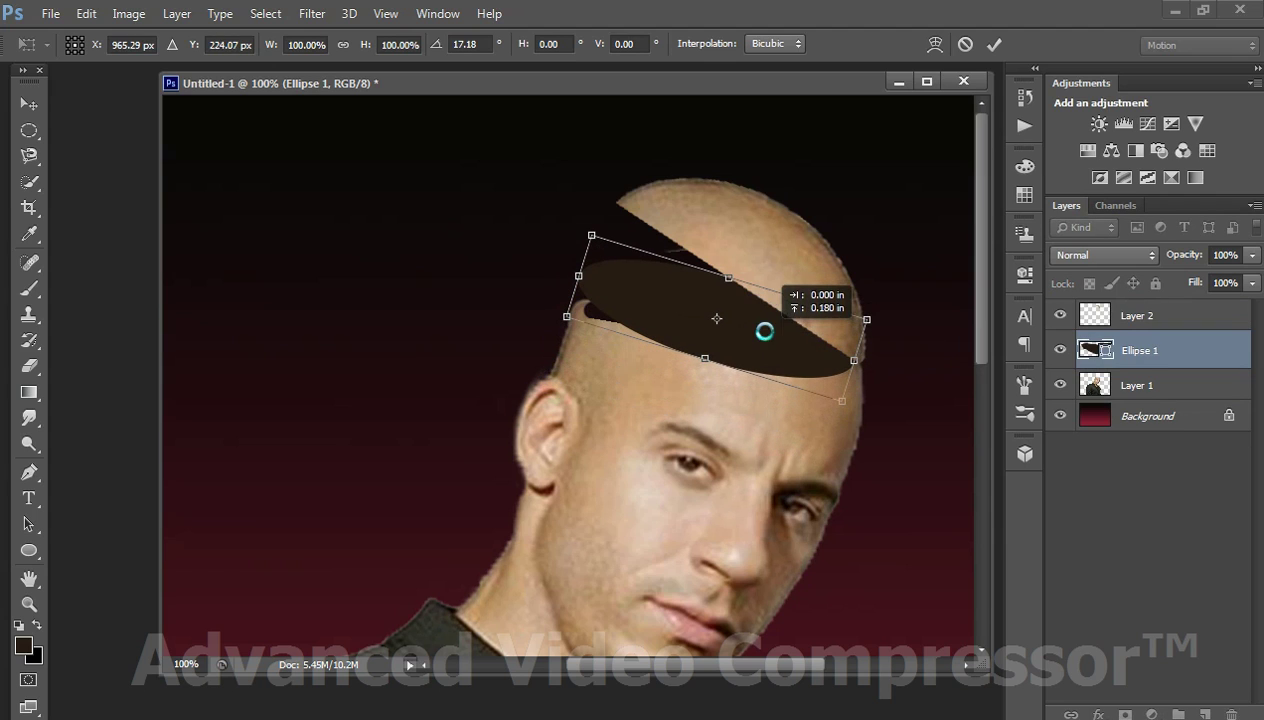
{"action": "left_click_drag", "start_coordinate": [841, 419], "coordinate": [856, 390]}
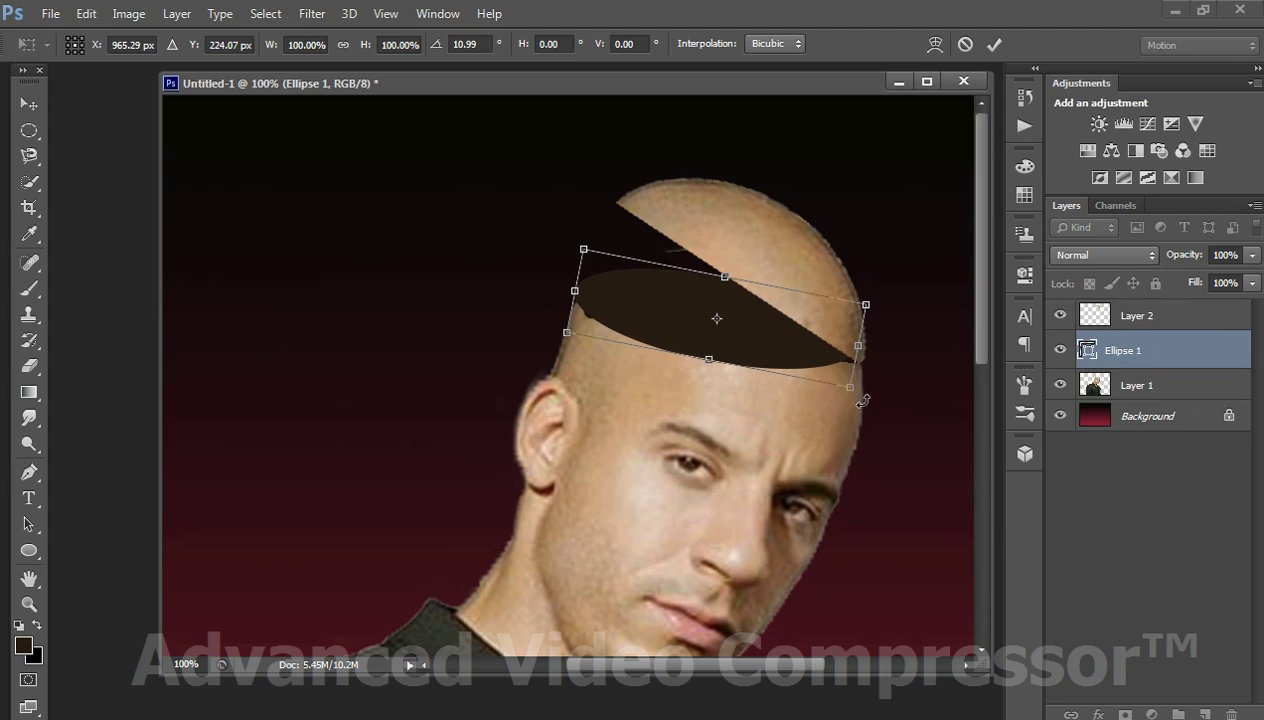
{"action": "mouse_move", "coordinate": [738, 324]}
{"action": "left_mouse_down"}
{"action": "mouse_move", "coordinate": [755, 325]}
{"action": "mouse_move", "coordinate": [739, 329]}
{"action": "mouse_move", "coordinate": [770, 357]}
{"action": "mouse_move", "coordinate": [783, 349]}
{"action": "left_mouse_up"}
Step: Flatten, resize and rotate the ellipse to about 5° so it fills the opening, then commit
{"action": "left_click_drag", "start_coordinate": [604, 251], "coordinate": [592, 264]}
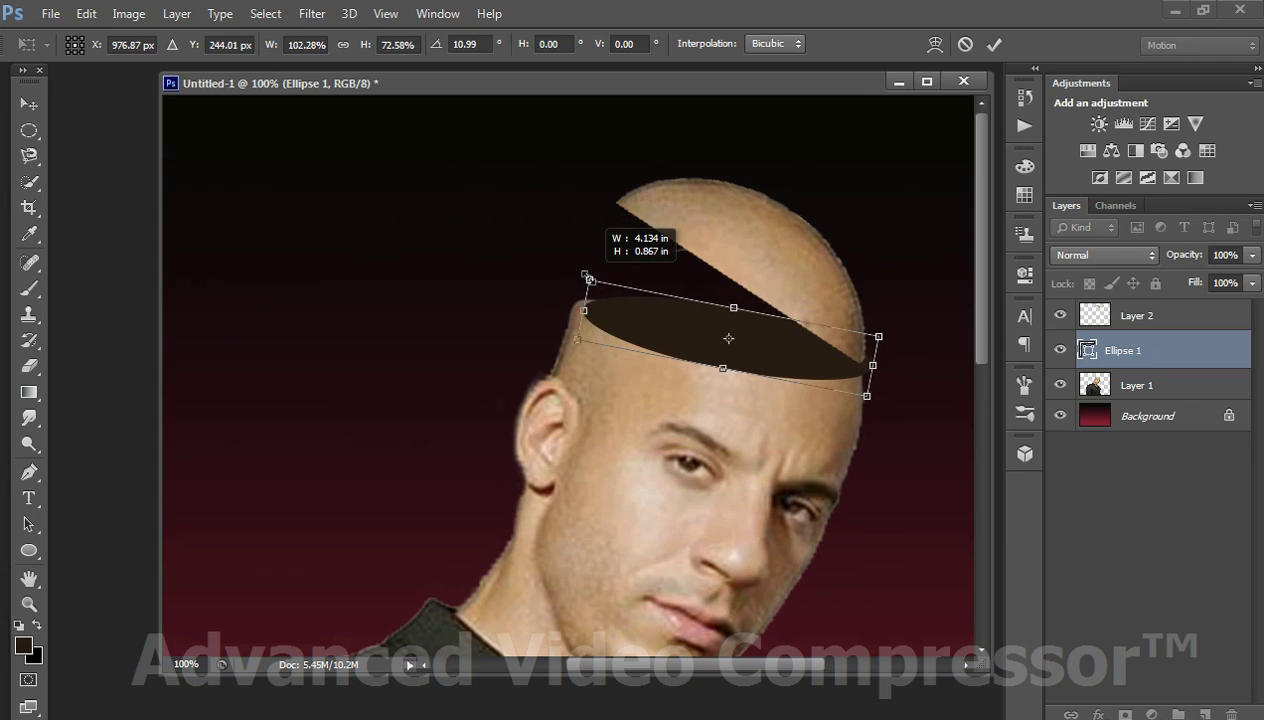
{"action": "left_click_drag", "start_coordinate": [587, 270], "coordinate": [593, 281]}
{"action": "key", "text": "Down"}
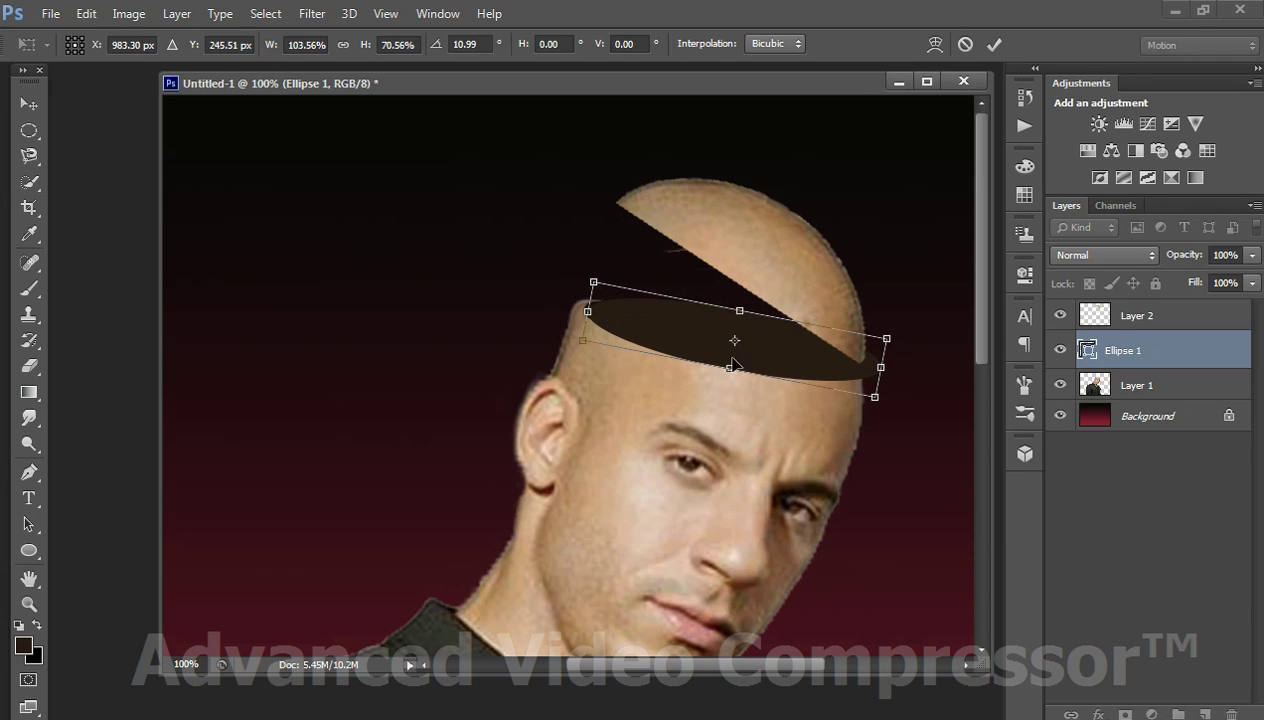
{"action": "left_click_drag", "start_coordinate": [727, 370], "coordinate": [729, 363]}
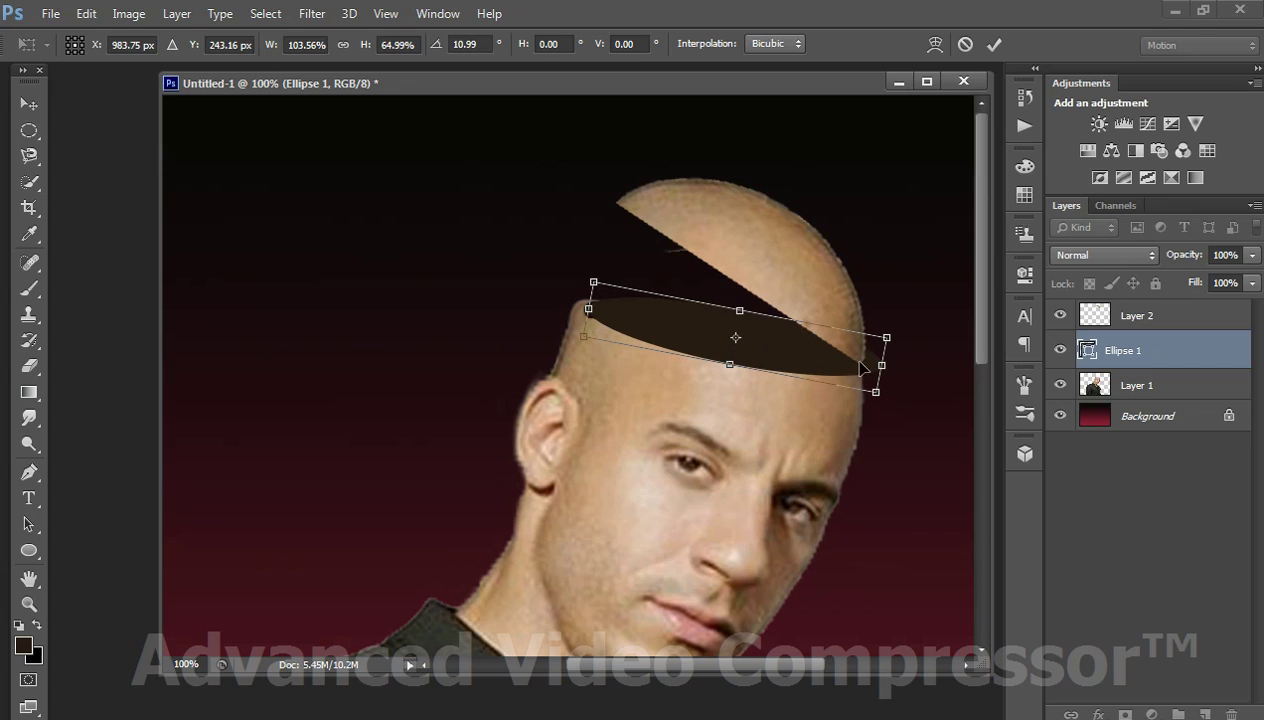
{"action": "left_click_drag", "start_coordinate": [876, 397], "coordinate": [855, 377]}
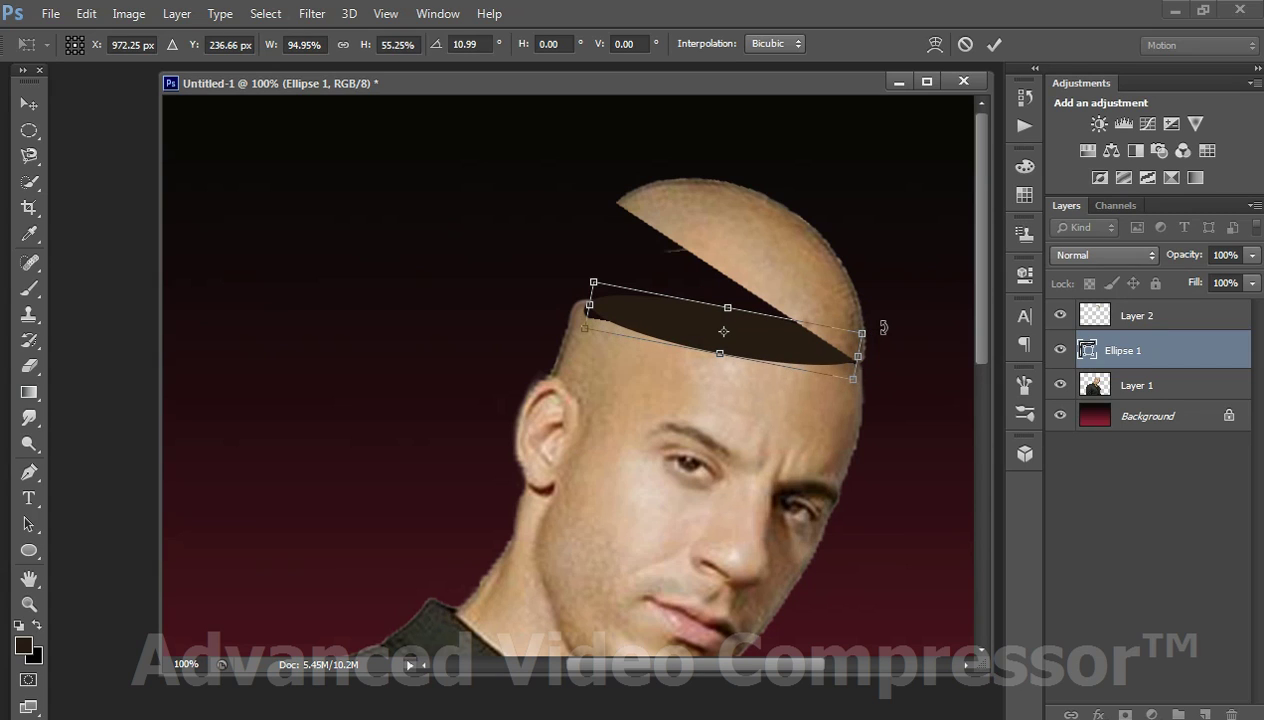
{"action": "mouse_move", "coordinate": [883, 325]}
{"action": "left_mouse_down"}
{"action": "mouse_move", "coordinate": [884, 311]}
{"action": "mouse_move", "coordinate": [904, 324]}
{"action": "left_mouse_up"}
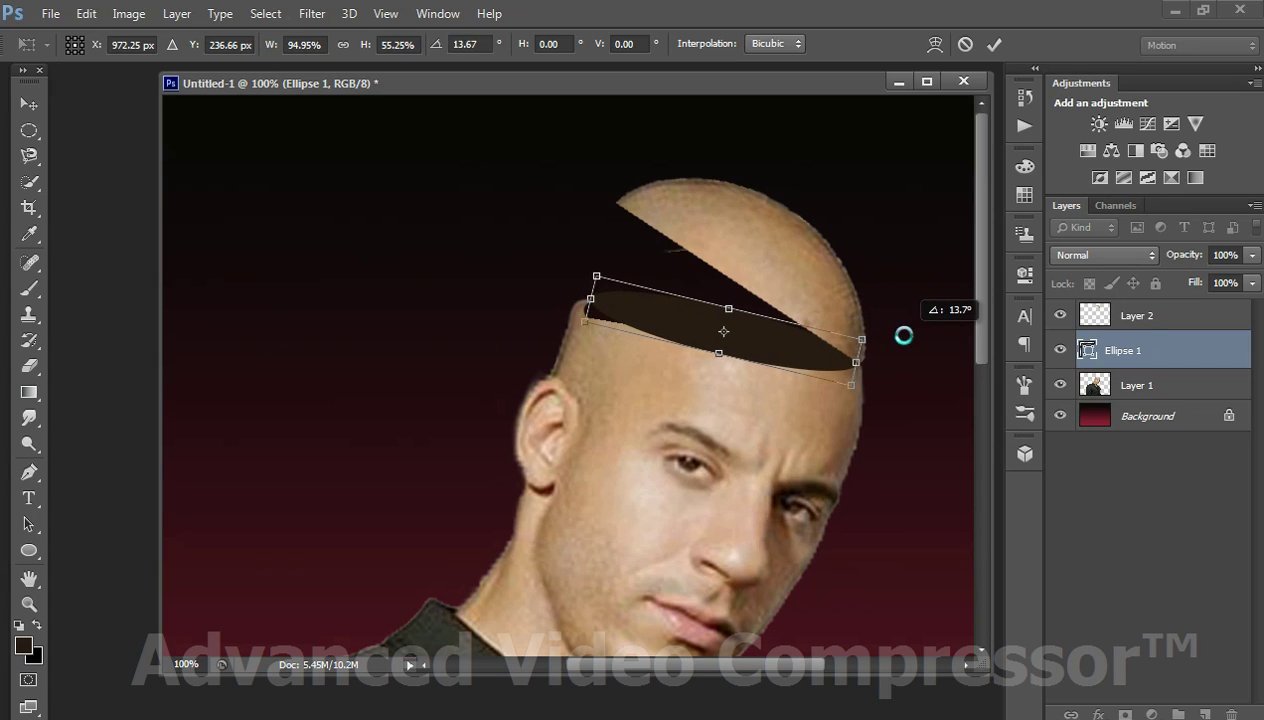
{"action": "left_click_drag", "start_coordinate": [588, 330], "coordinate": [620, 318]}
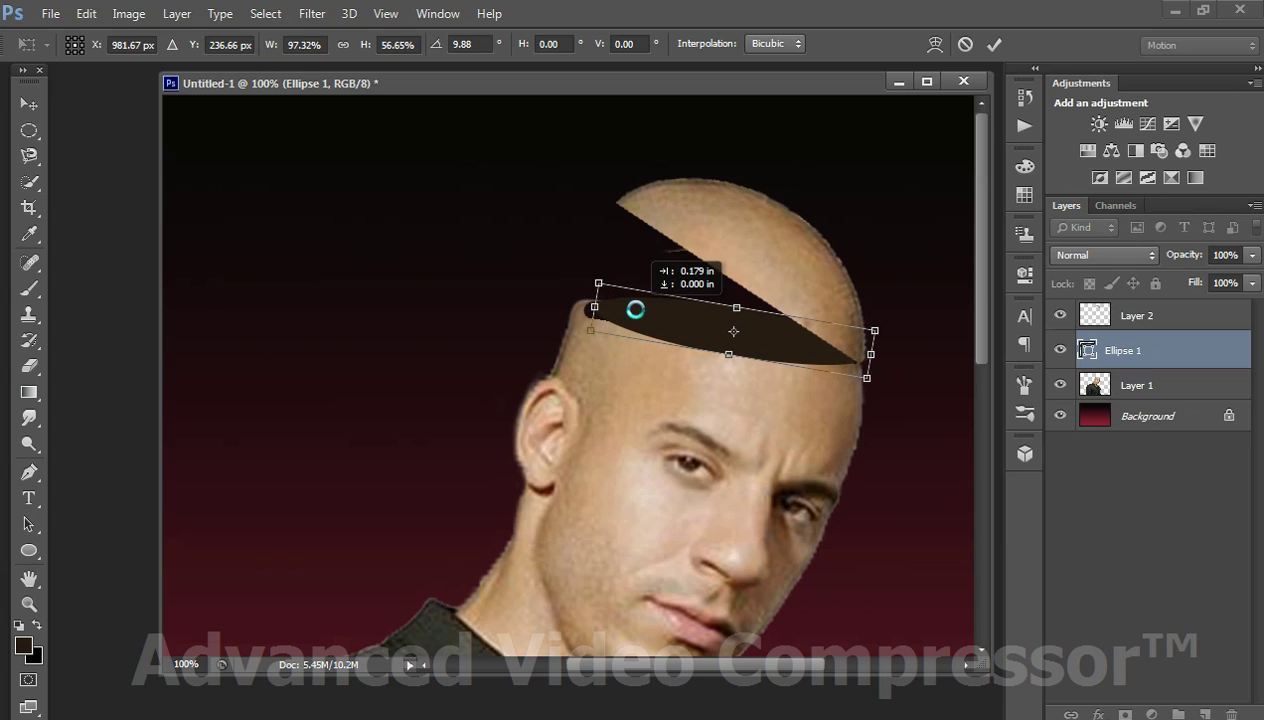
{"action": "key", "text": "Return"}
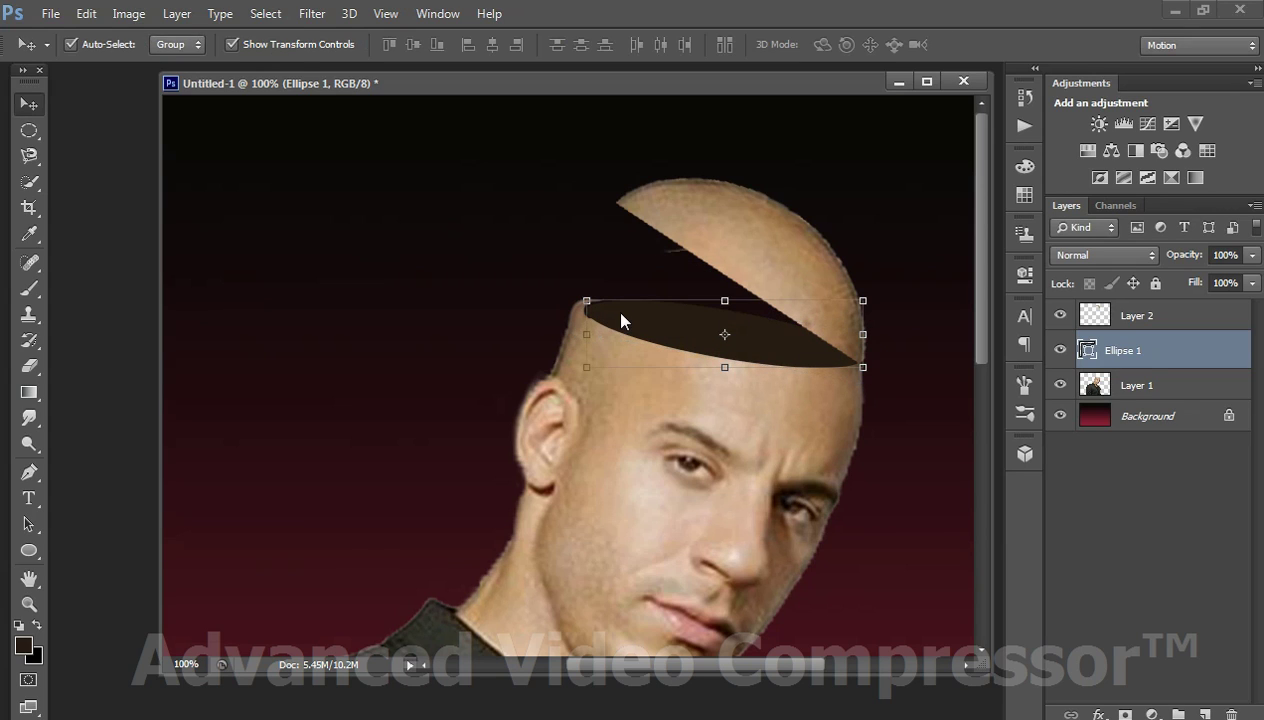
Step: Deselect the ellipse and shift the document window slightly left
{"action": "left_click", "coordinate": [880, 205]}
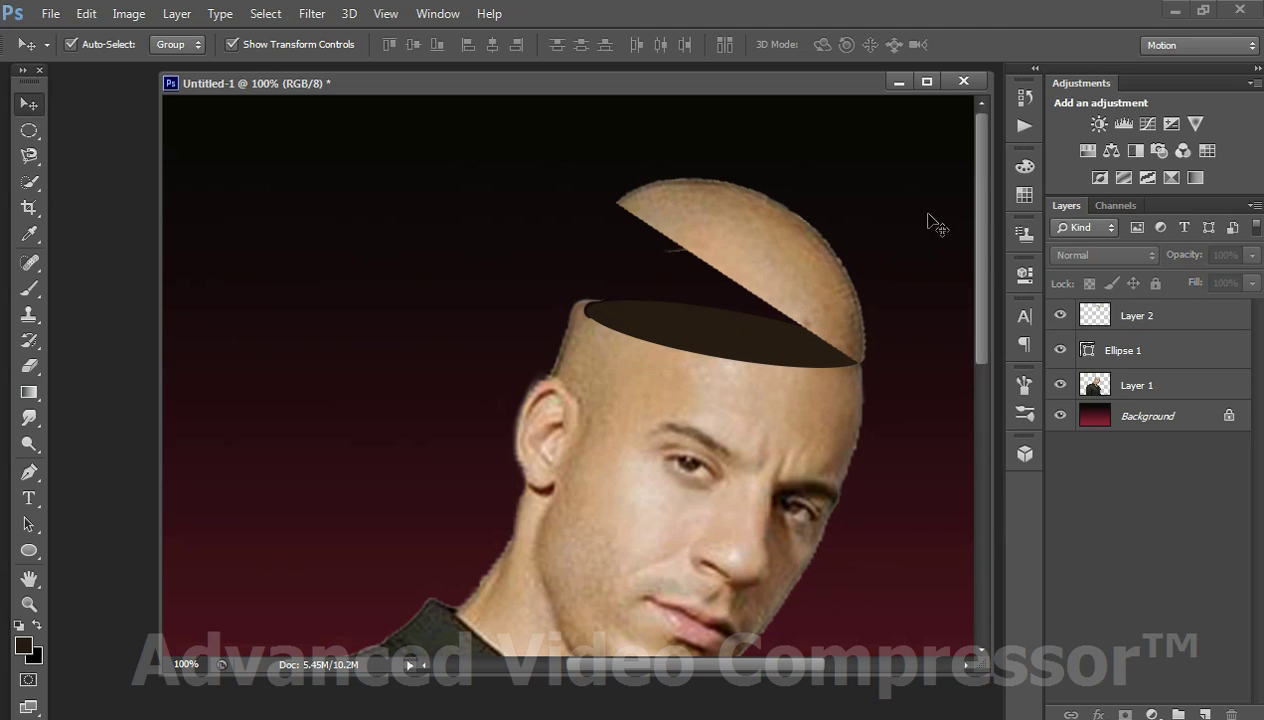
{"action": "left_click", "coordinate": [722, 338]}
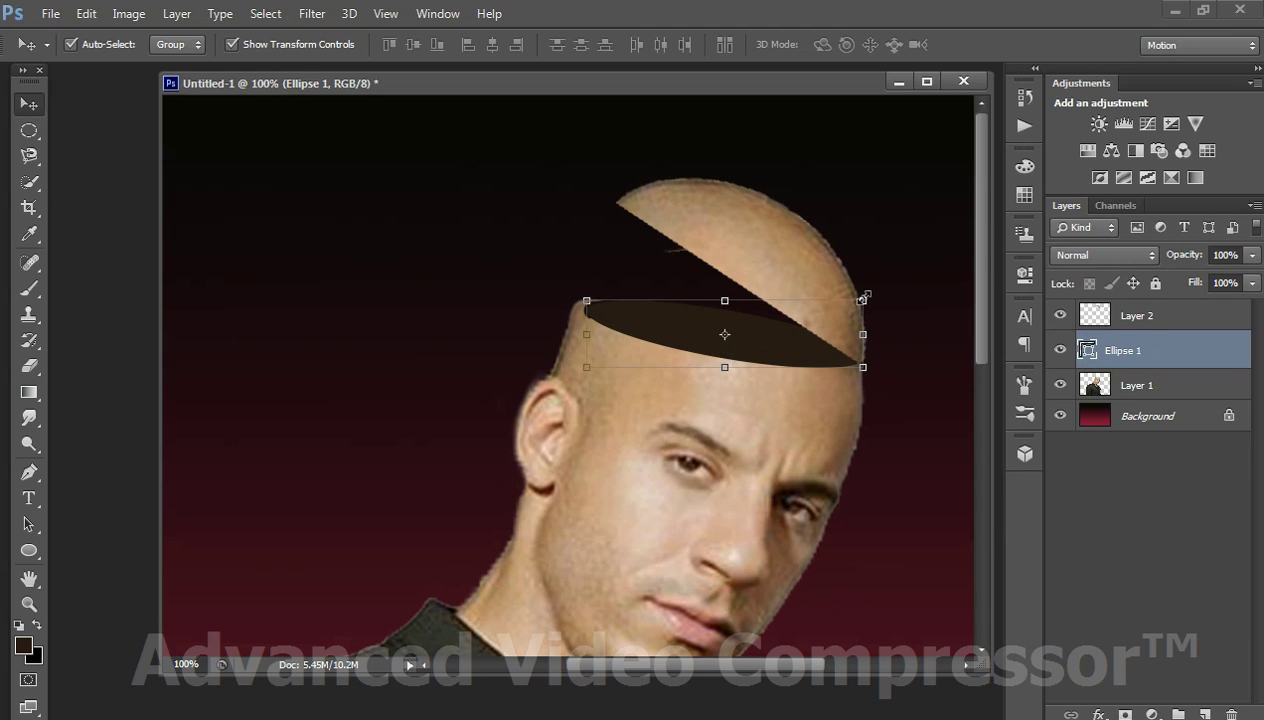
{"action": "left_click", "coordinate": [910, 416]}
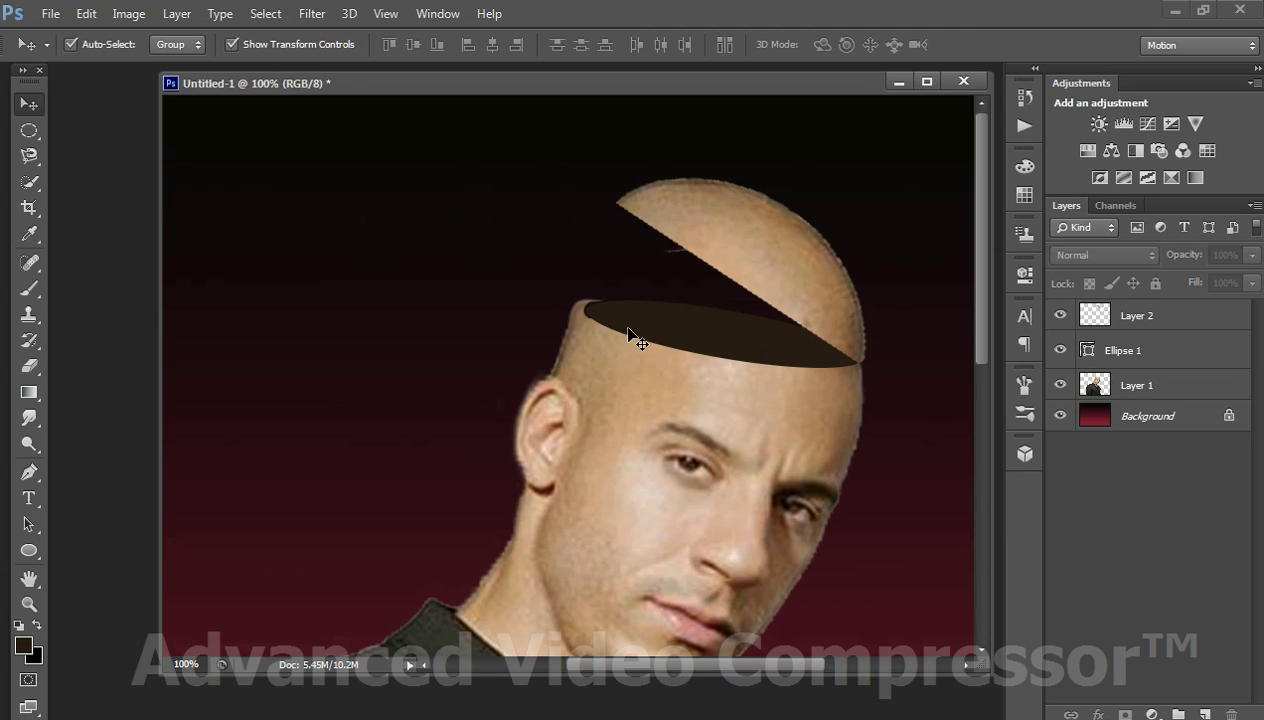
{"action": "left_click", "coordinate": [541, 715]}
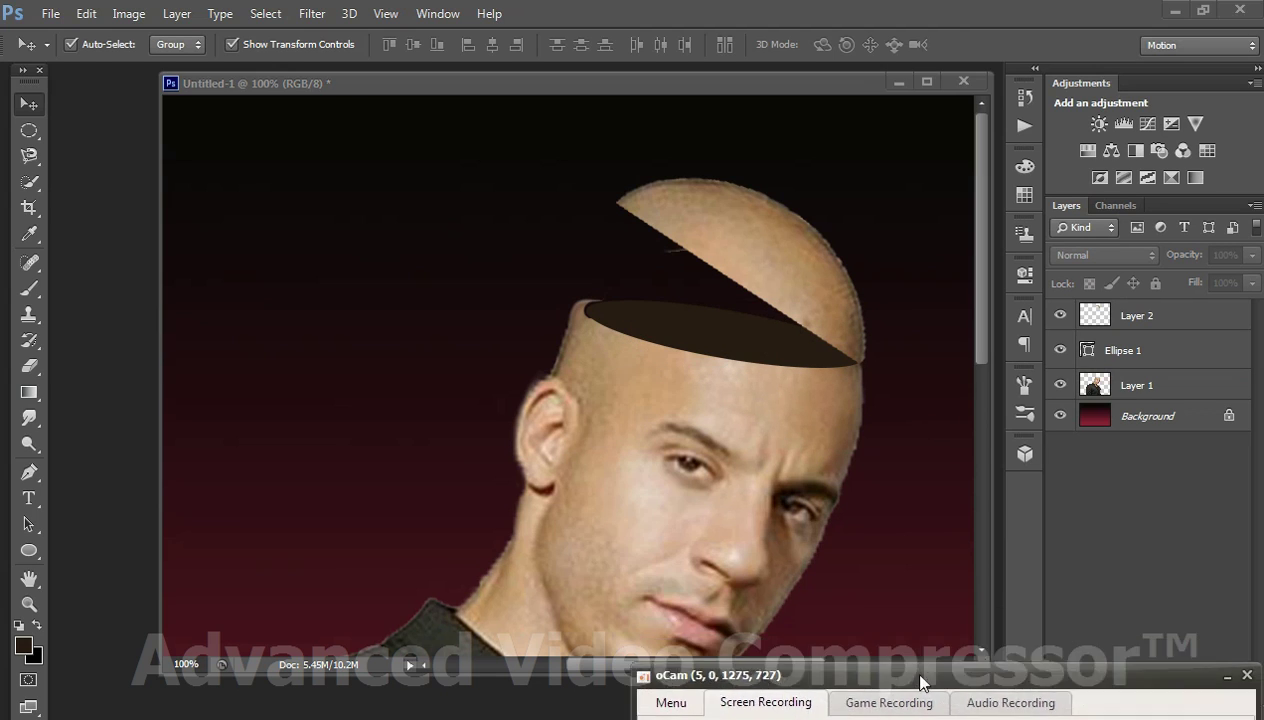
{"action": "left_click", "coordinate": [618, 83]}
{"action": "left_click_drag", "start_coordinate": [608, 86], "coordinate": [590, 100]}
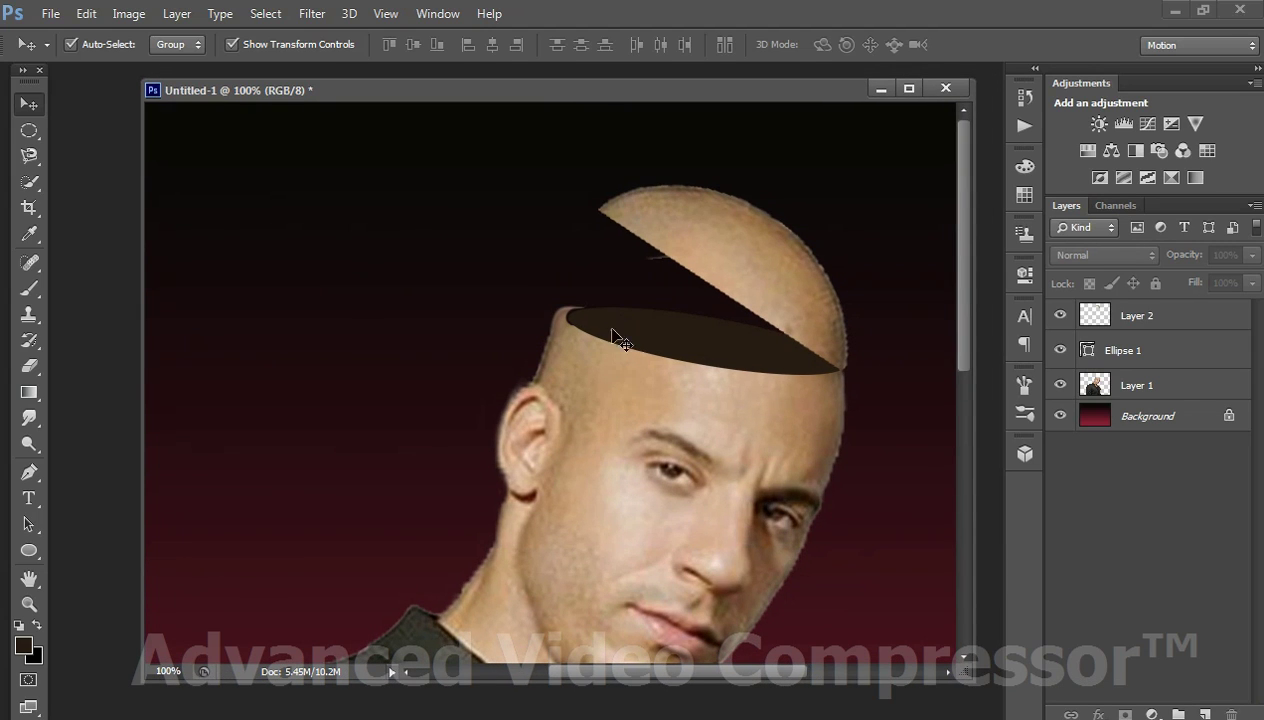
Step: Make Ellipse 1 the active layer and open its layer style settings
{"action": "left_click", "coordinate": [29, 366]}
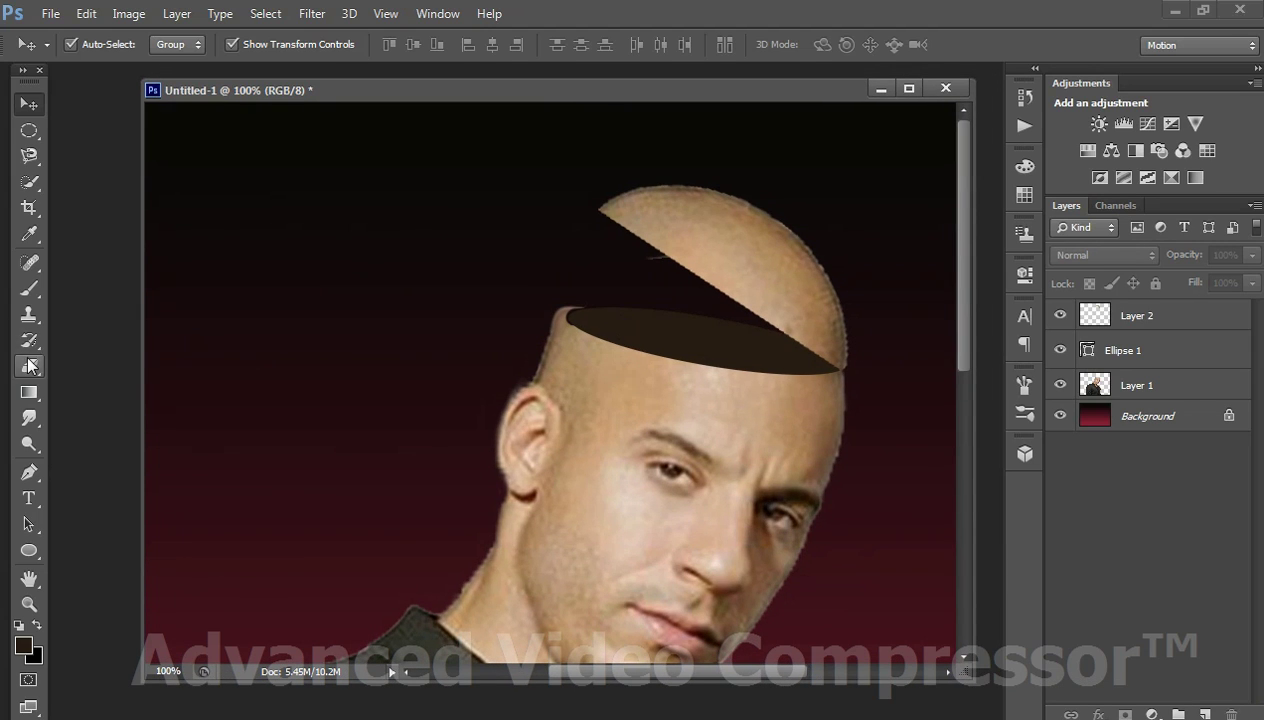
{"action": "left_click", "coordinate": [1184, 391]}
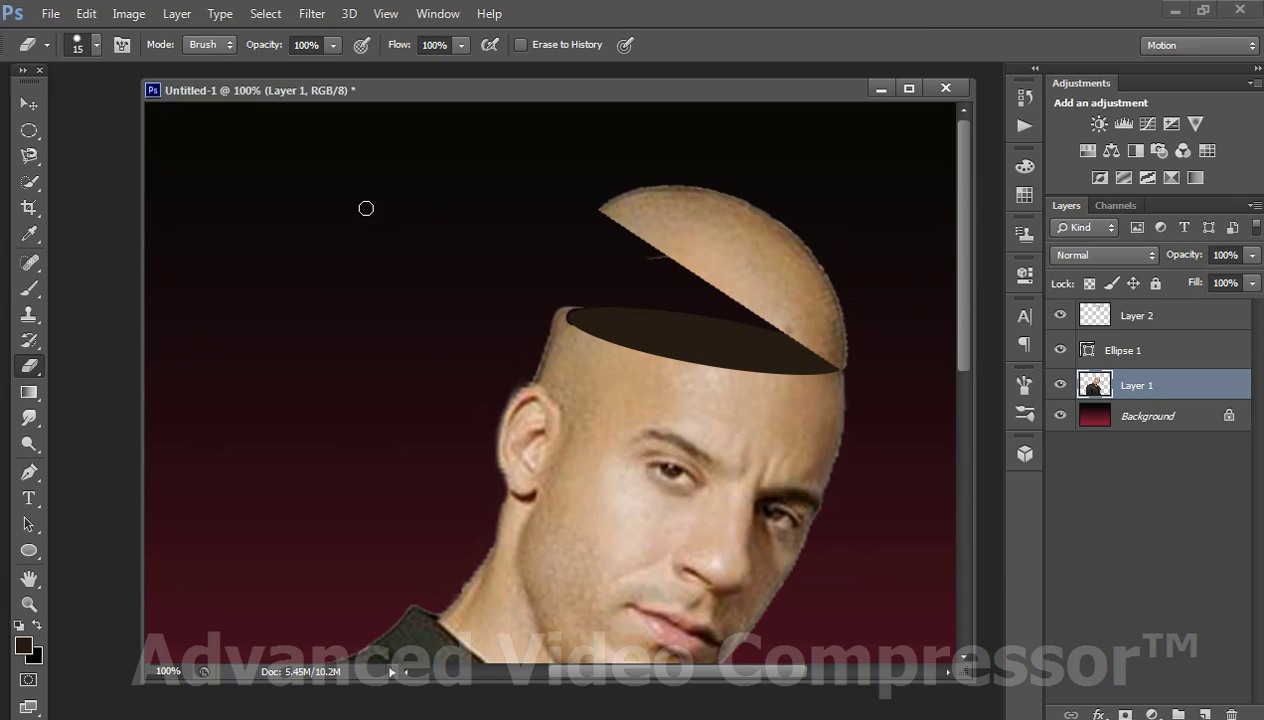
{"action": "left_click", "coordinate": [31, 108]}
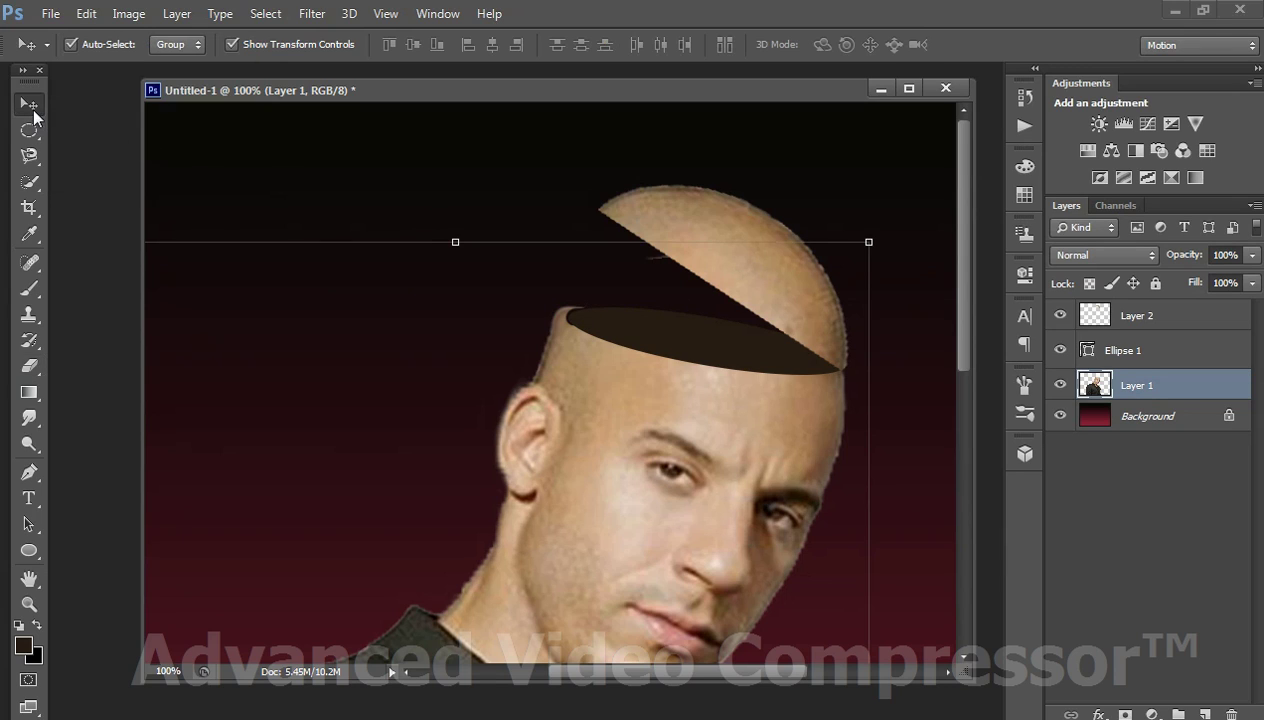
{"action": "left_click", "coordinate": [1130, 354]}
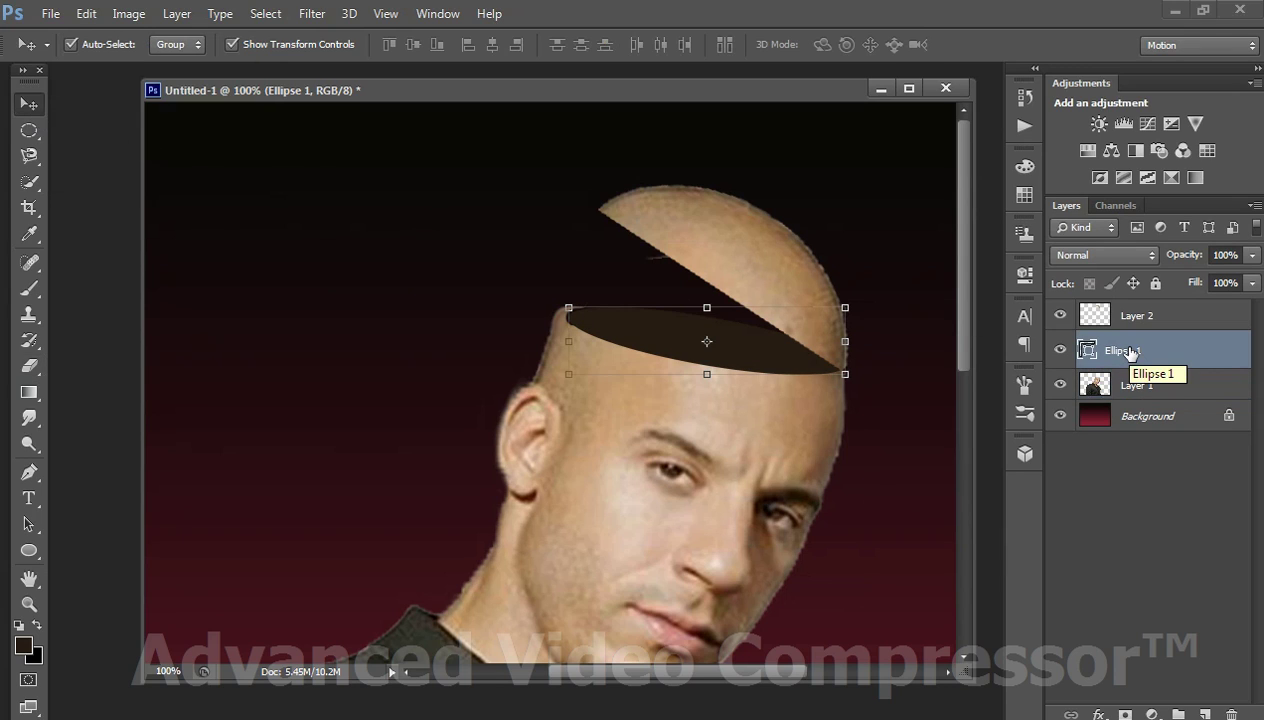
{"action": "right_click", "coordinate": [1130, 354]}
{"action": "left_click", "coordinate": [776, 104]}
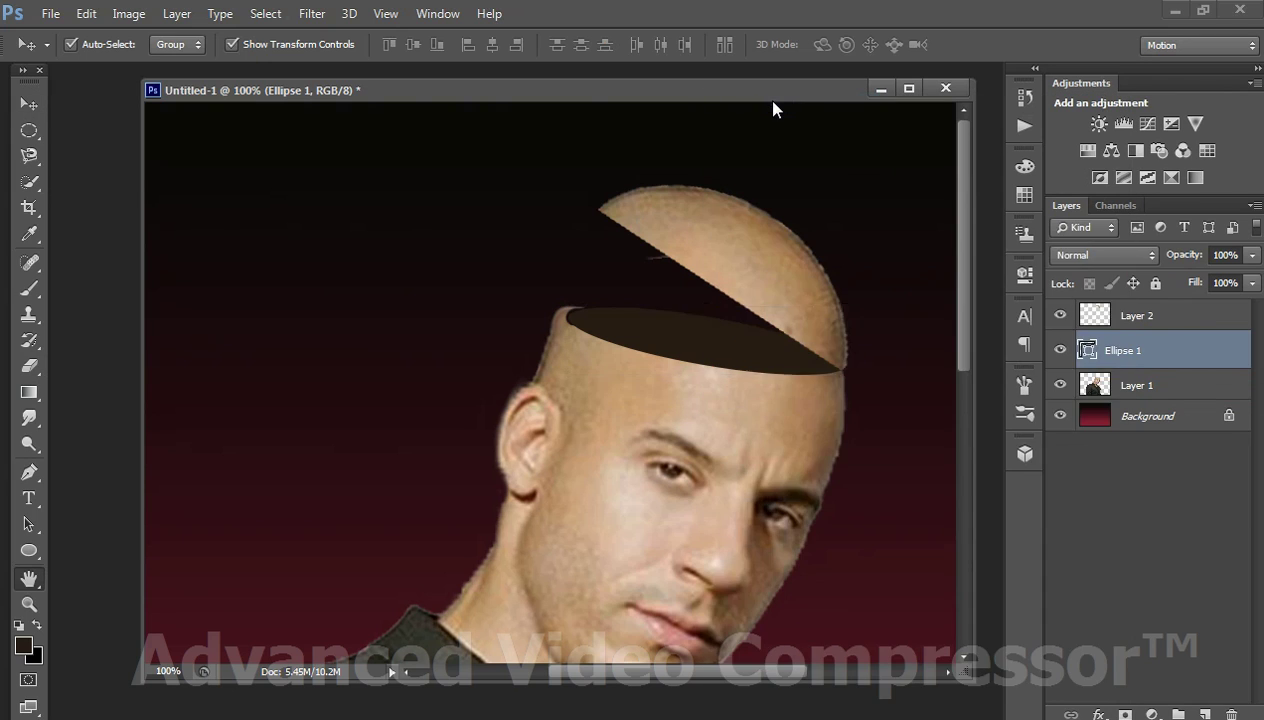
Step: Reposition the Layer Style window so the head stays visible
{"action": "mouse_move", "coordinate": [929, 241]}
{"action": "left_mouse_down"}
{"action": "mouse_move", "coordinate": [333, 214]}
{"action": "mouse_move", "coordinate": [238, 246]}
{"action": "left_mouse_up"}
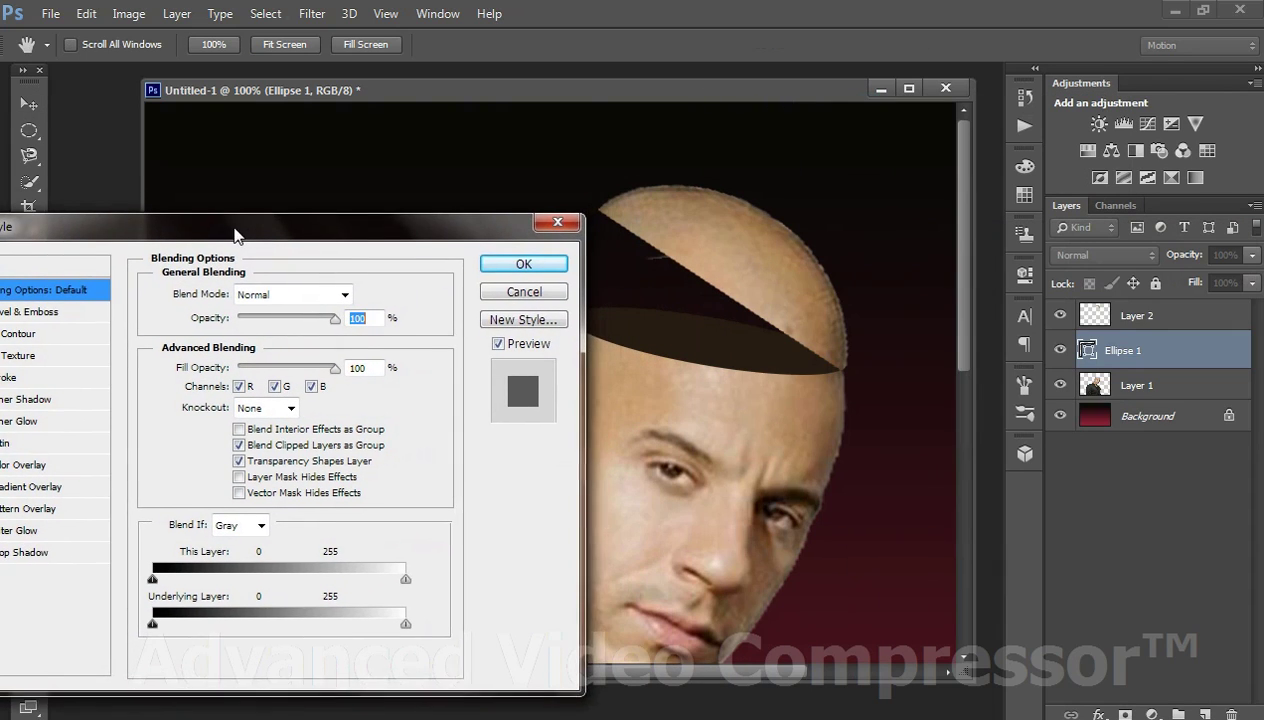
{"action": "left_click_drag", "start_coordinate": [727, 417], "coordinate": [847, 412]}
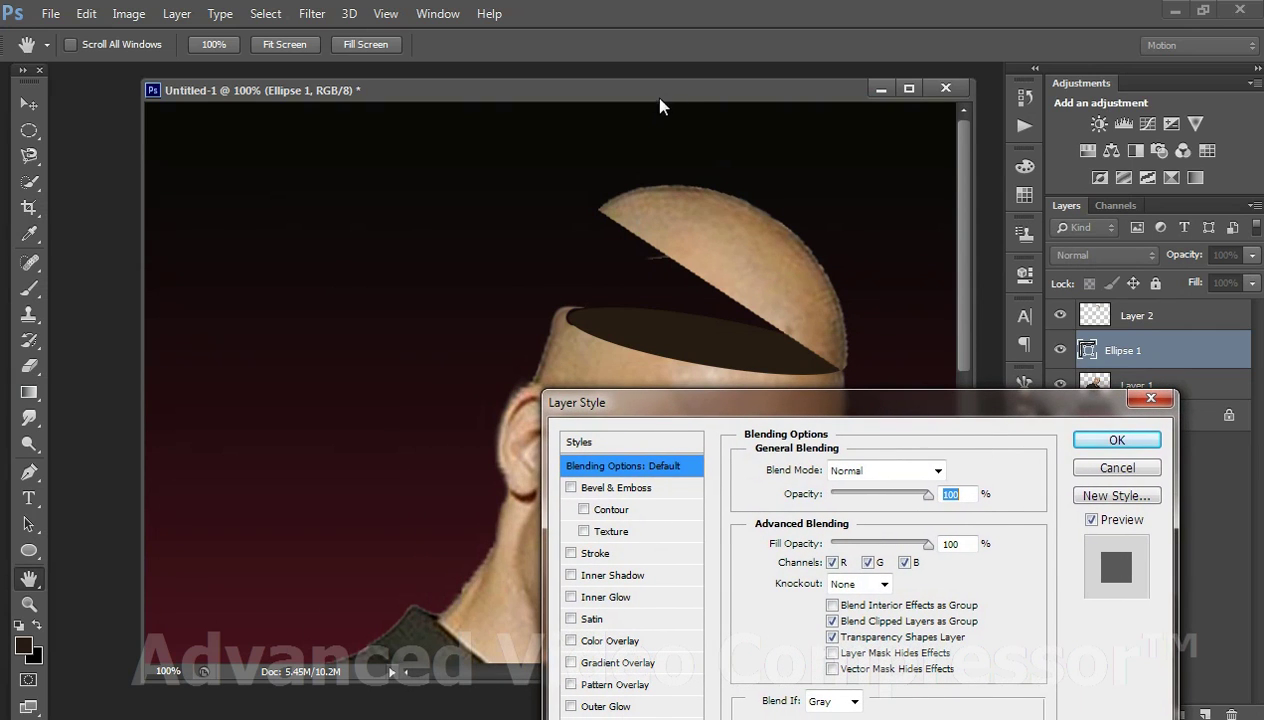
{"action": "left_click_drag", "start_coordinate": [653, 101], "coordinate": [416, 114]}
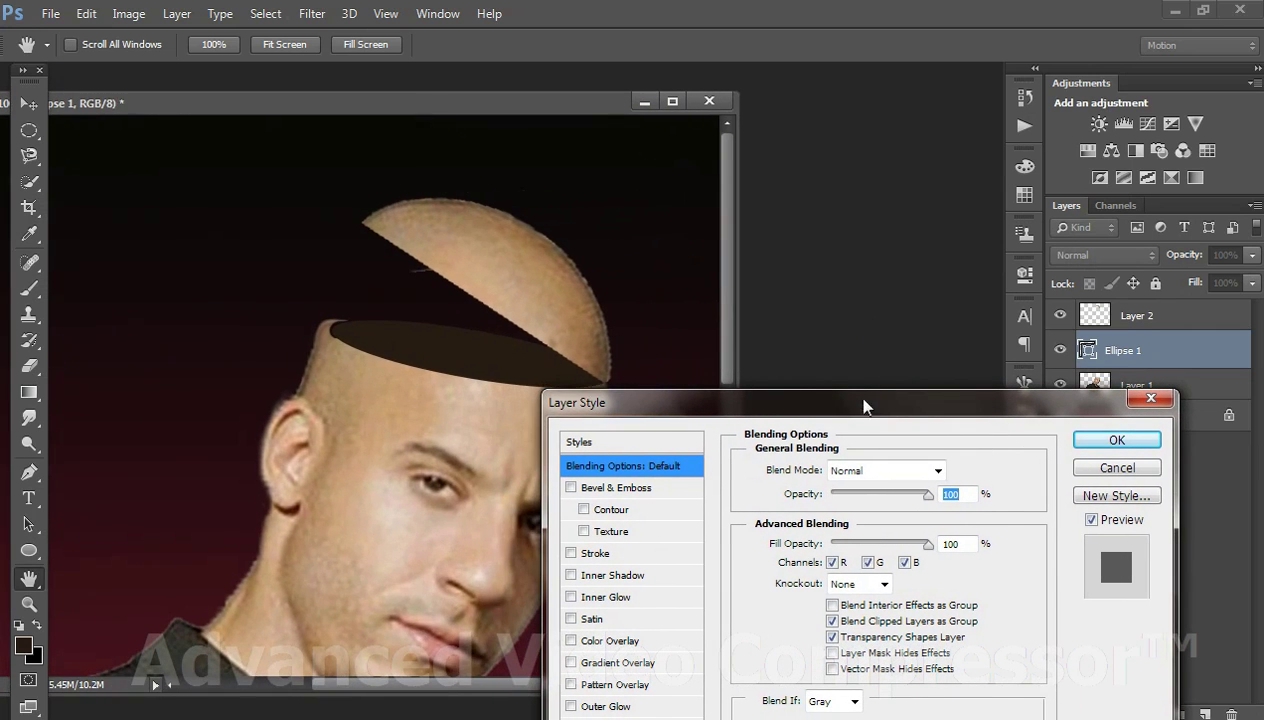
{"action": "left_click_drag", "start_coordinate": [864, 406], "coordinate": [966, 200]}
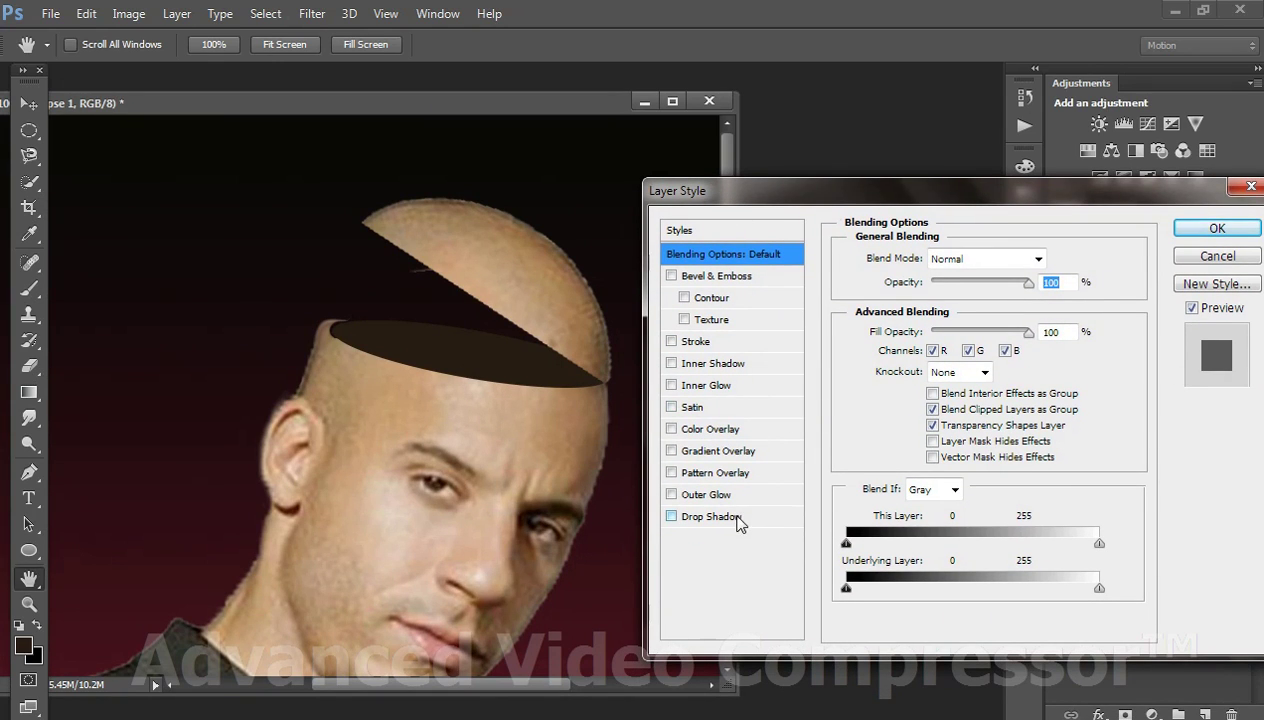
Step: Add a dark red inner glow: Normal mode, 100% opacity, 16 px size, 32% range
{"action": "left_click", "coordinate": [733, 386]}
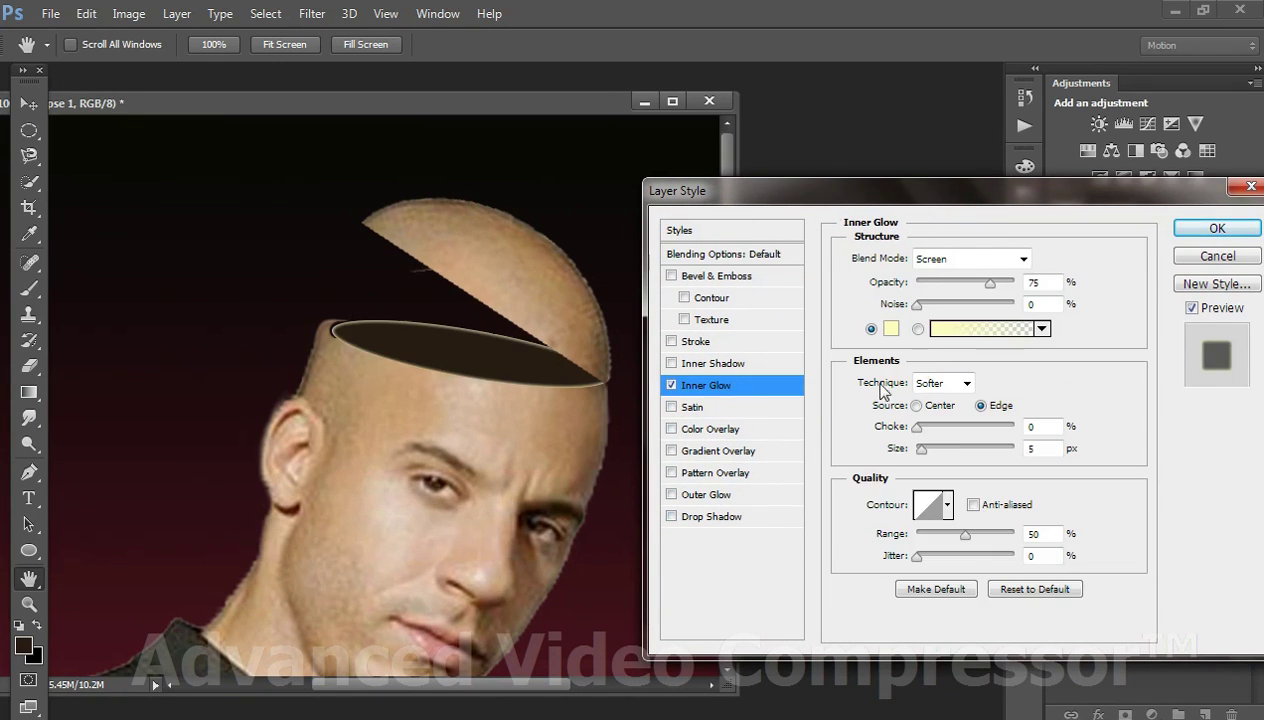
{"action": "left_click", "coordinate": [890, 330]}
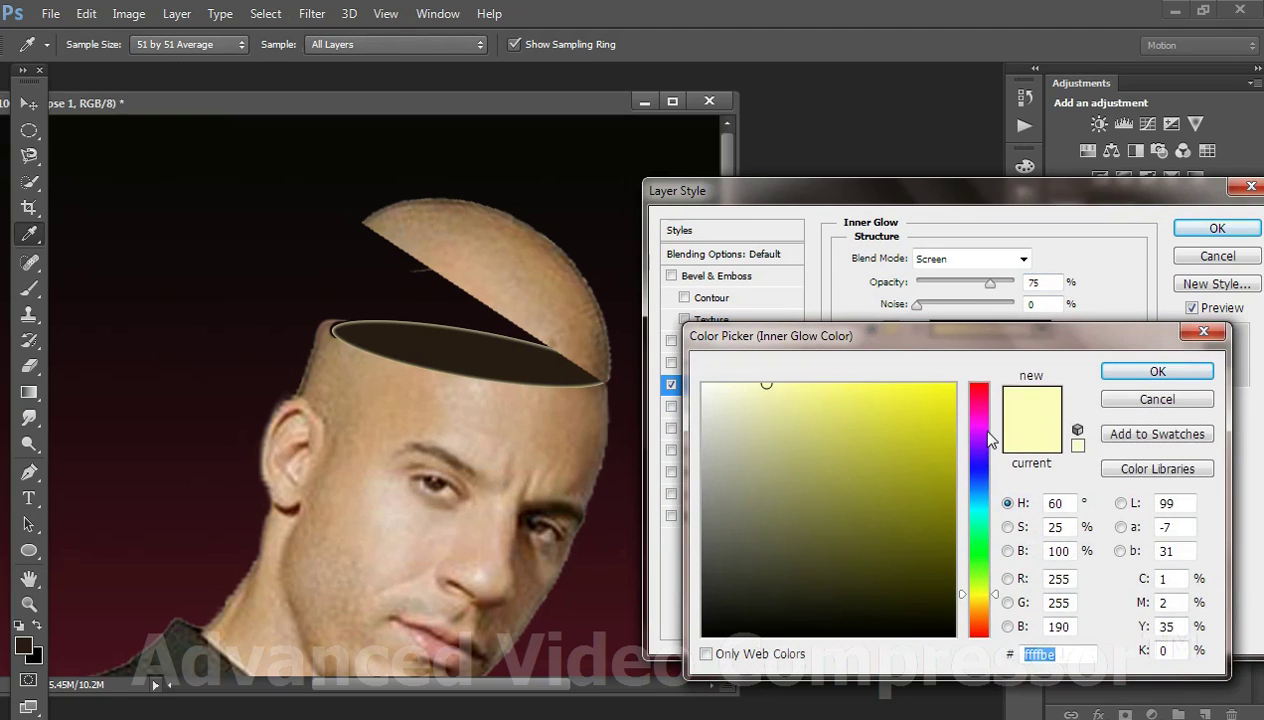
{"action": "left_click_drag", "start_coordinate": [988, 438], "coordinate": [979, 383]}
{"action": "left_click_drag", "start_coordinate": [932, 522], "coordinate": [947, 527]}
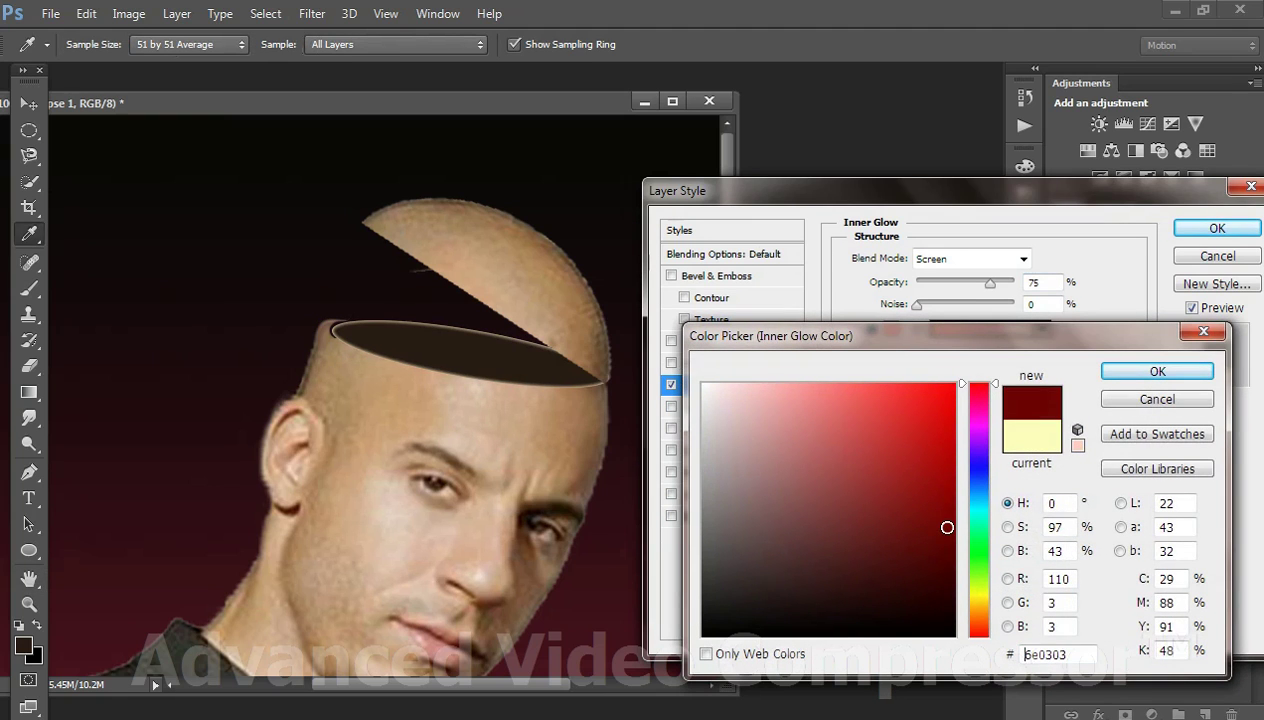
{"action": "left_click", "coordinate": [1127, 372]}
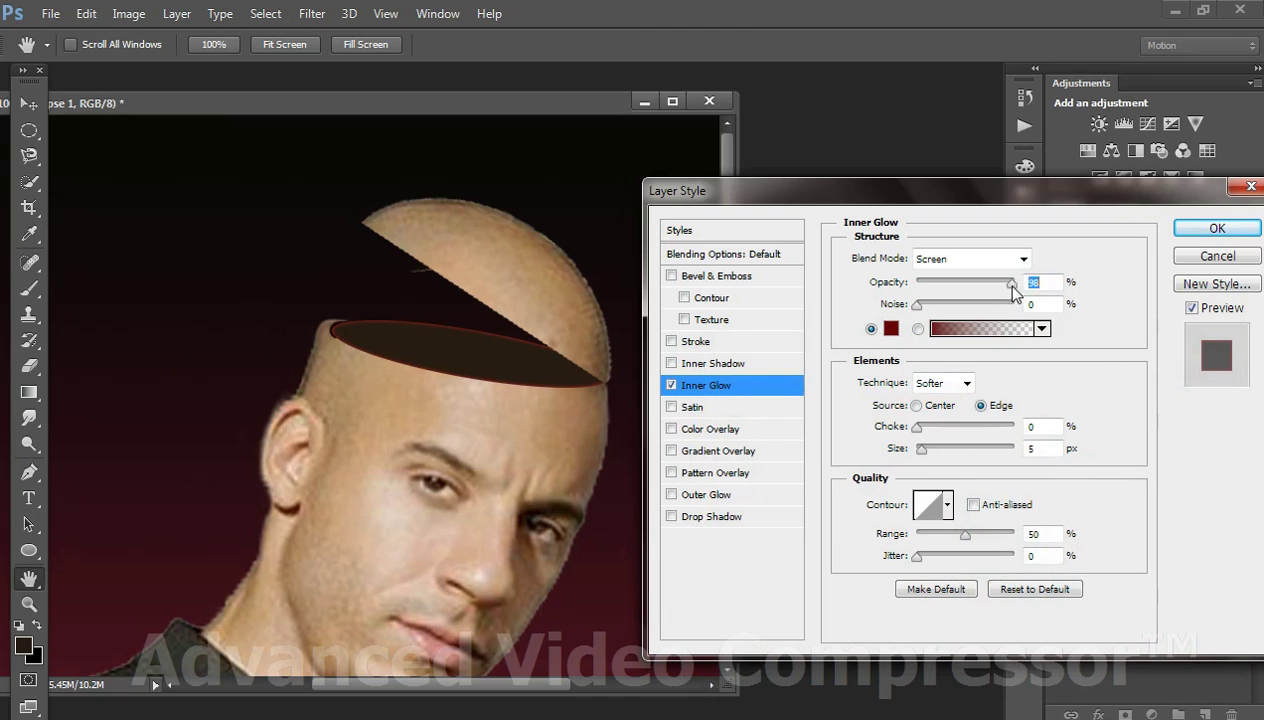
{"action": "left_click_drag", "start_coordinate": [990, 283], "coordinate": [1013, 283]}
{"action": "left_click", "coordinate": [1019, 260]}
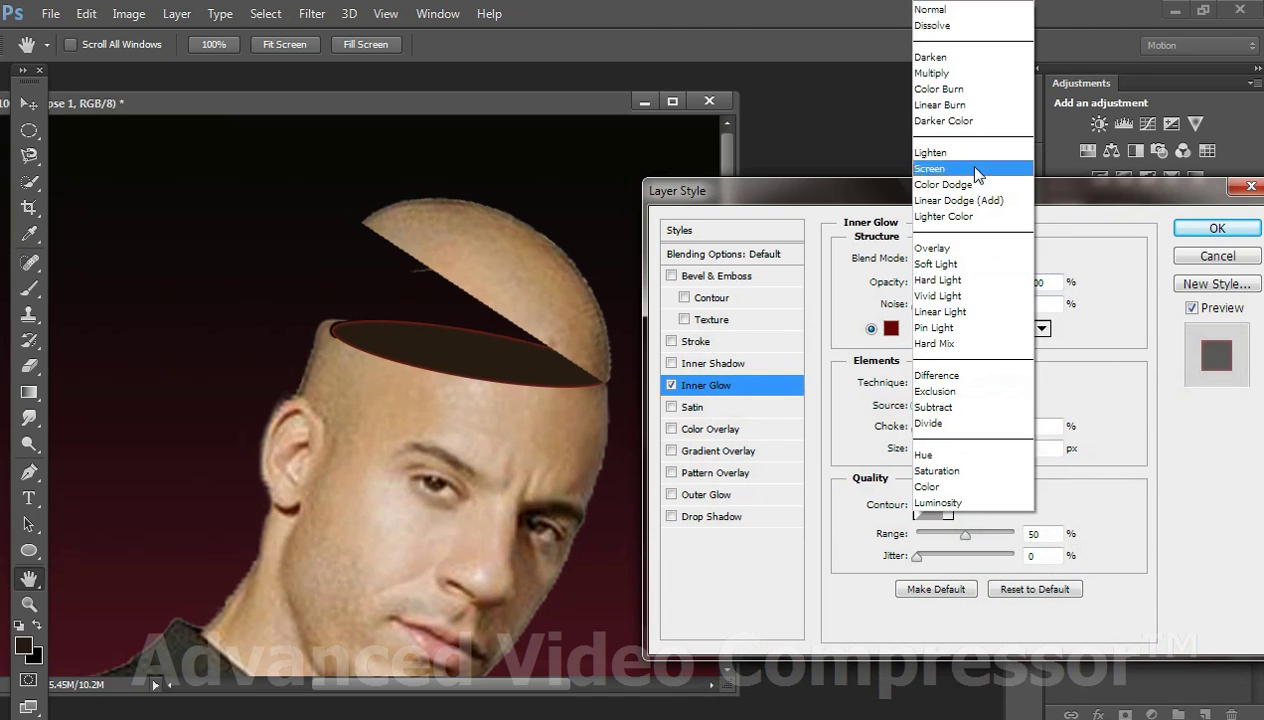
{"action": "left_click", "coordinate": [953, 14]}
{"action": "left_click_drag", "start_coordinate": [920, 448], "coordinate": [928, 458]}
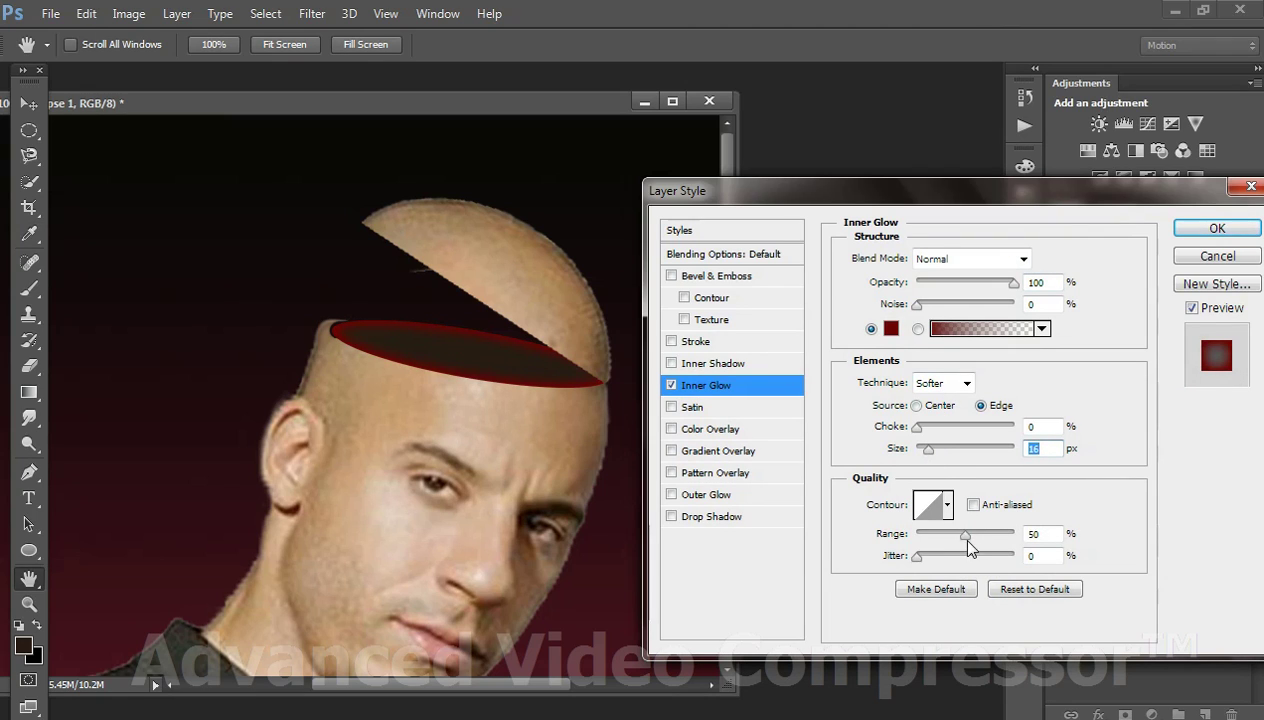
{"action": "left_click_drag", "start_coordinate": [965, 535], "coordinate": [947, 535]}
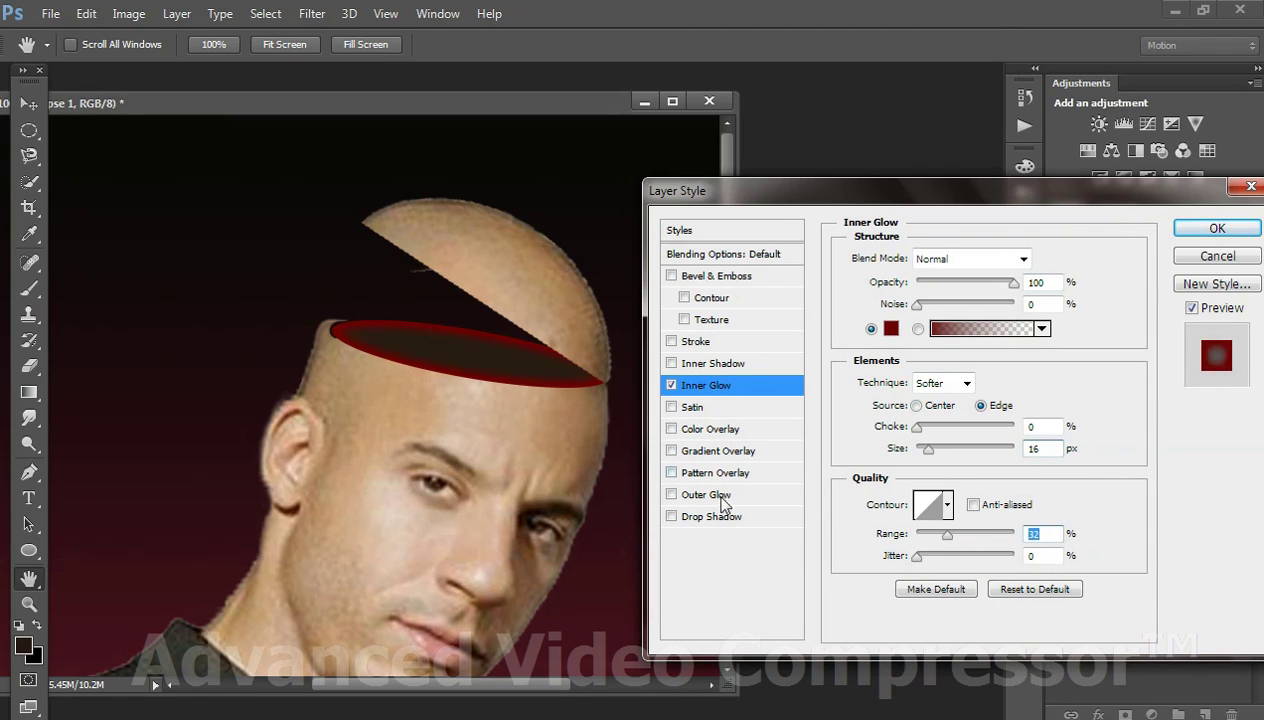
{"action": "left_click", "coordinate": [713, 518]}
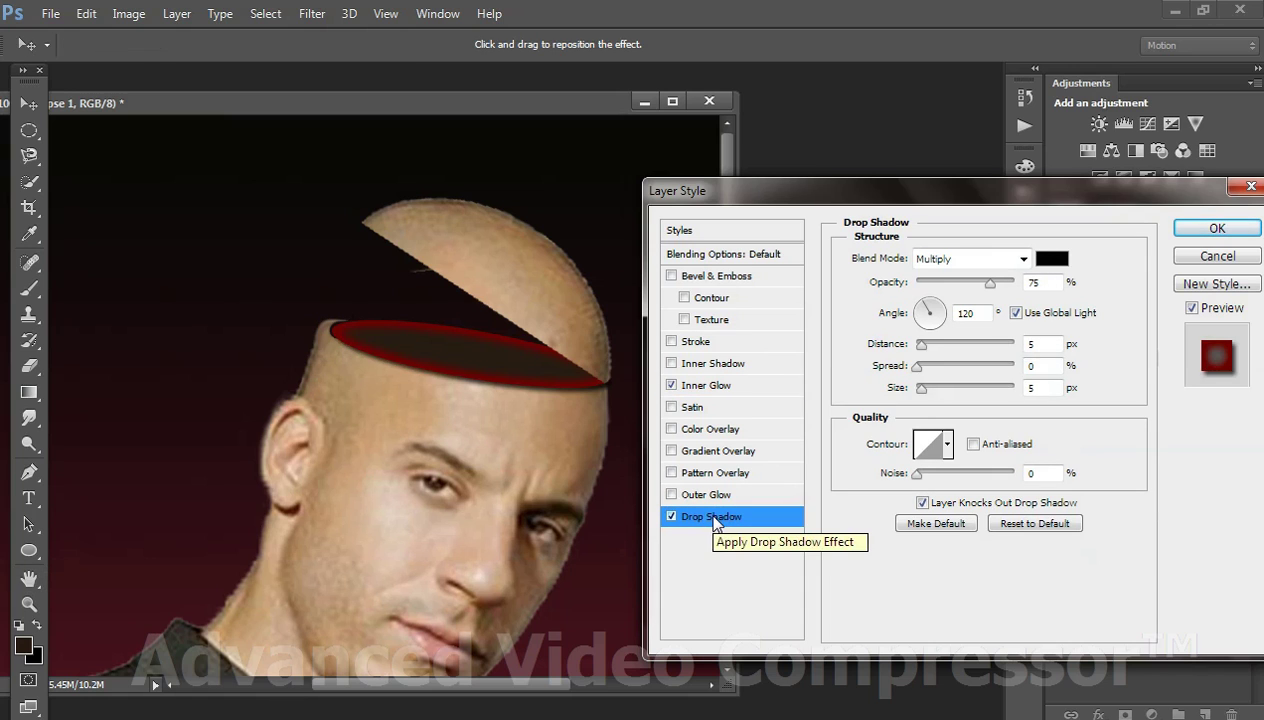
Step: Set the drop shadow to Normal mode, 100% opacity, a dark red colour and larger size
{"action": "key", "text": "ctrl+minus"}
{"action": "key", "text": "ctrl+minus"}
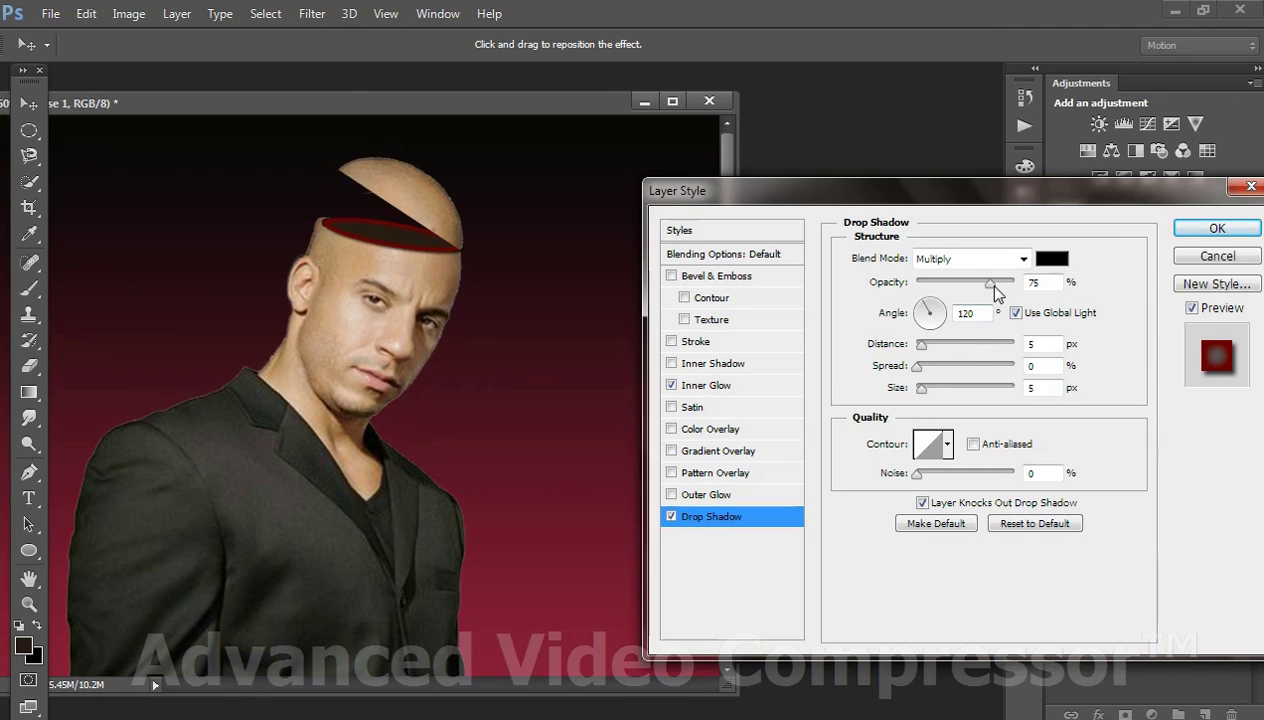
{"action": "left_click_drag", "start_coordinate": [989, 283], "coordinate": [1013, 283]}
{"action": "left_click", "coordinate": [1007, 261]}
{"action": "left_click", "coordinate": [955, 14]}
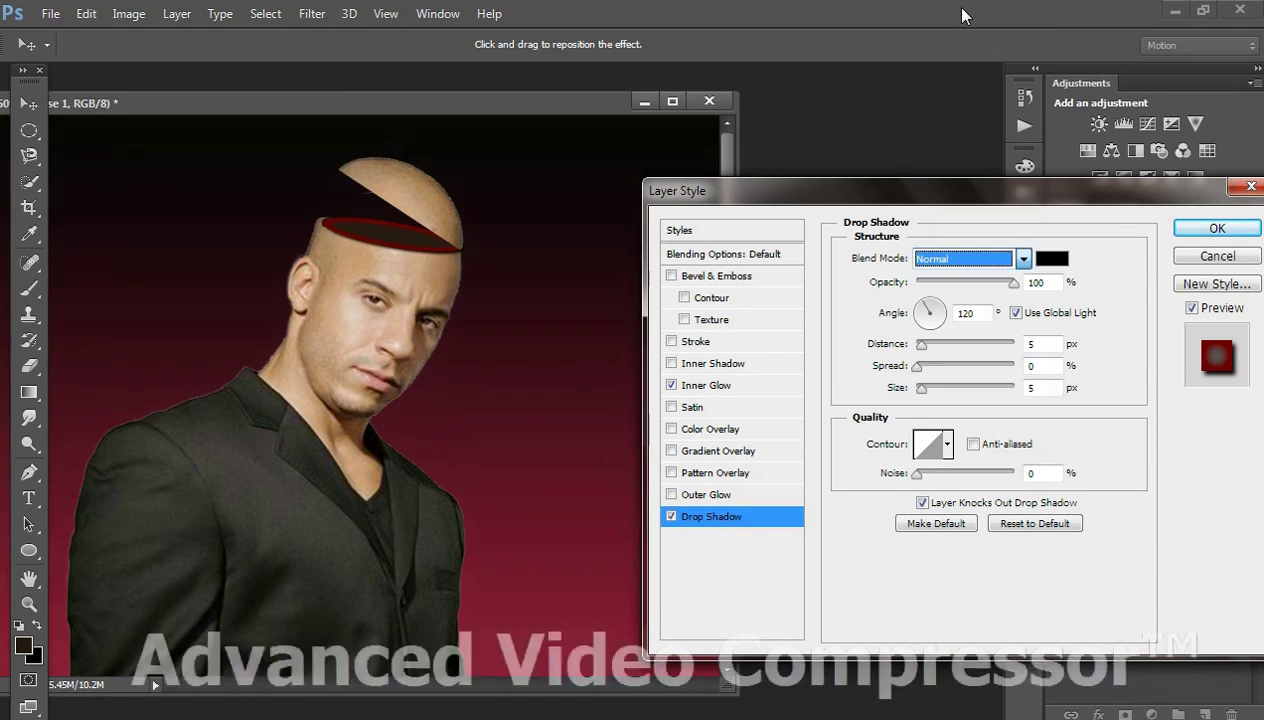
{"action": "left_click_drag", "start_coordinate": [923, 383], "coordinate": [932, 392]}
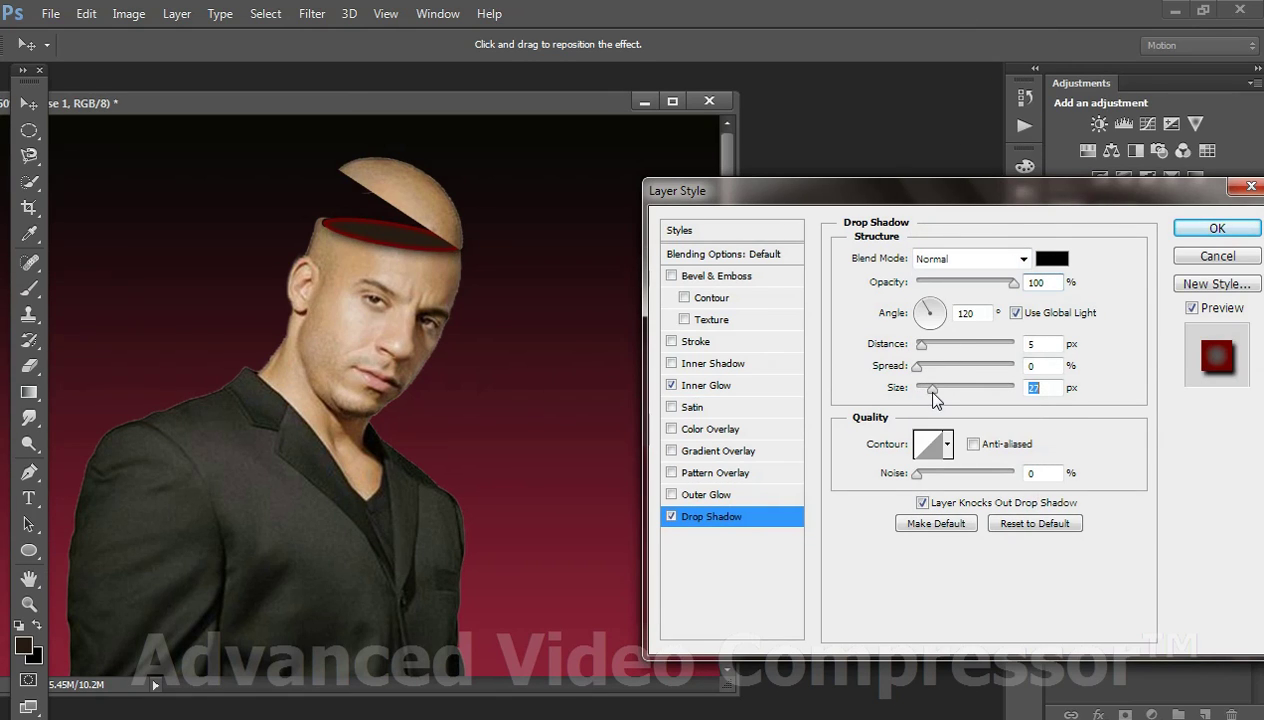
{"action": "left_click", "coordinate": [1051, 260]}
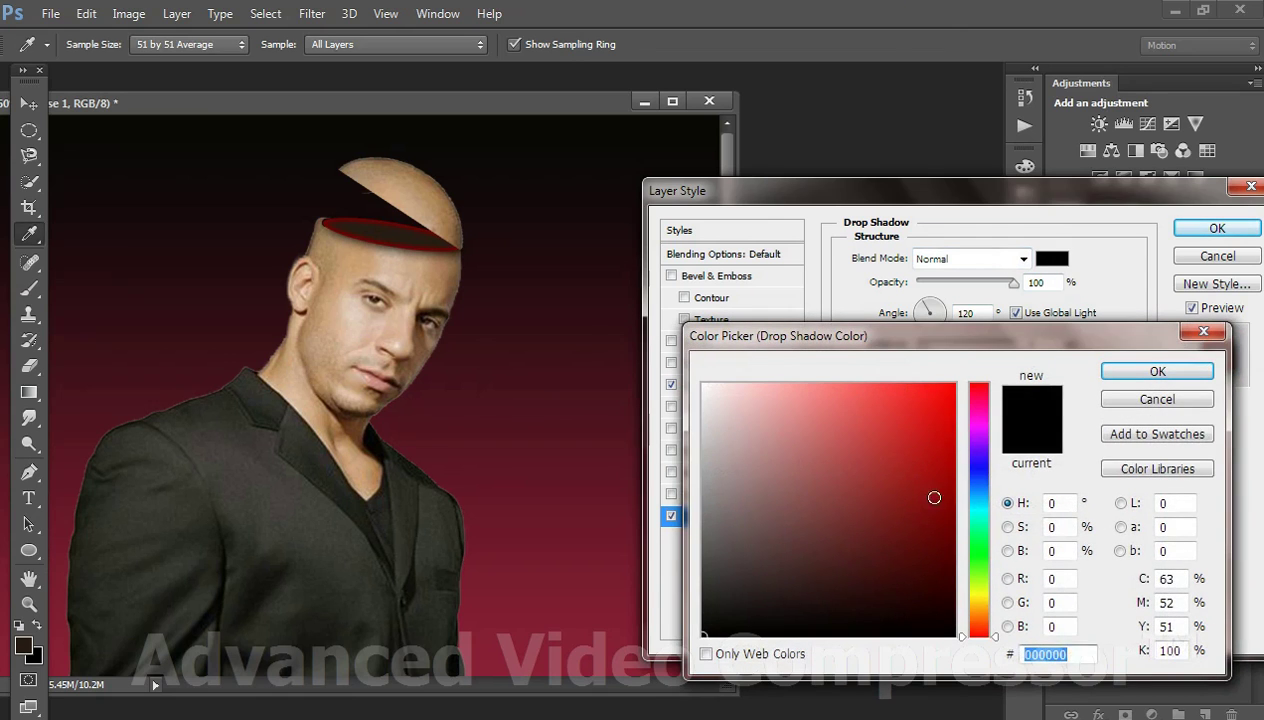
{"action": "left_click", "coordinate": [949, 499]}
{"action": "left_click", "coordinate": [1150, 371]}
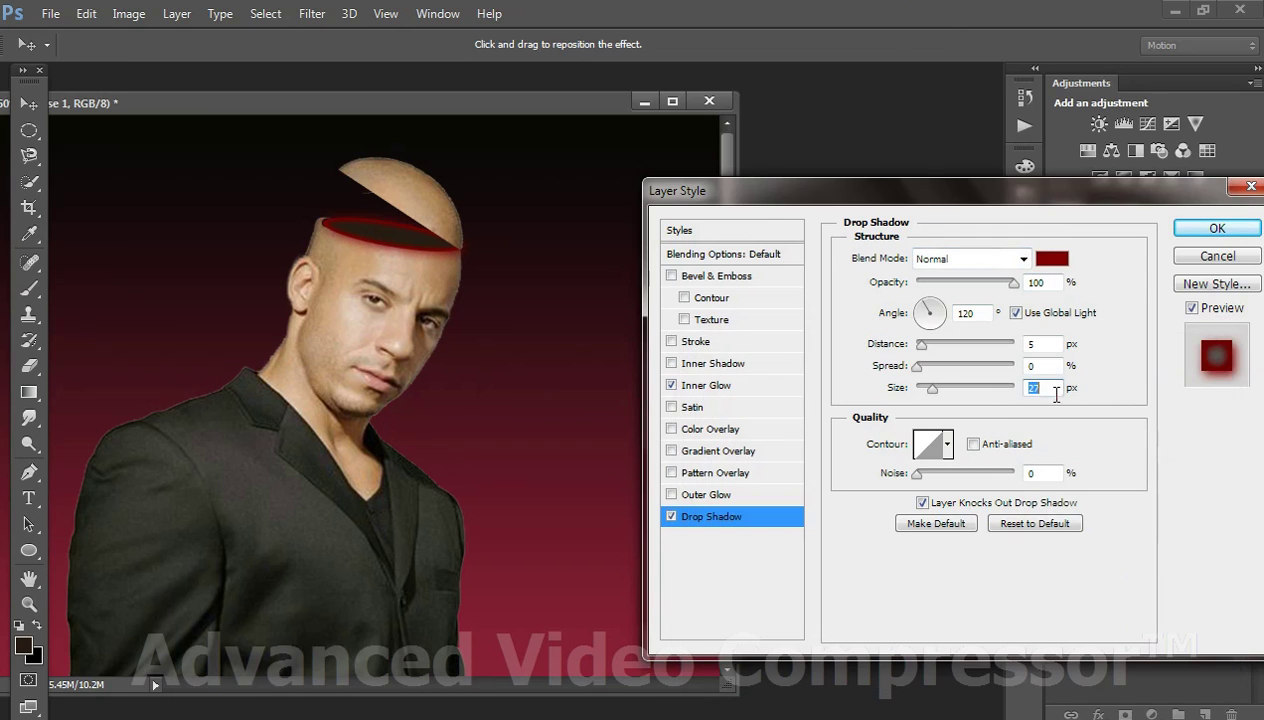
Step: Set the drop shadow distance to 0, size 16 px and colour 6f0505
{"action": "mouse_move", "coordinate": [921, 344]}
{"action": "left_mouse_down"}
{"action": "mouse_move", "coordinate": [926, 367]}
{"action": "mouse_move", "coordinate": [912, 366]}
{"action": "mouse_move", "coordinate": [940, 390]}
{"action": "mouse_move", "coordinate": [923, 393]}
{"action": "left_mouse_up"}
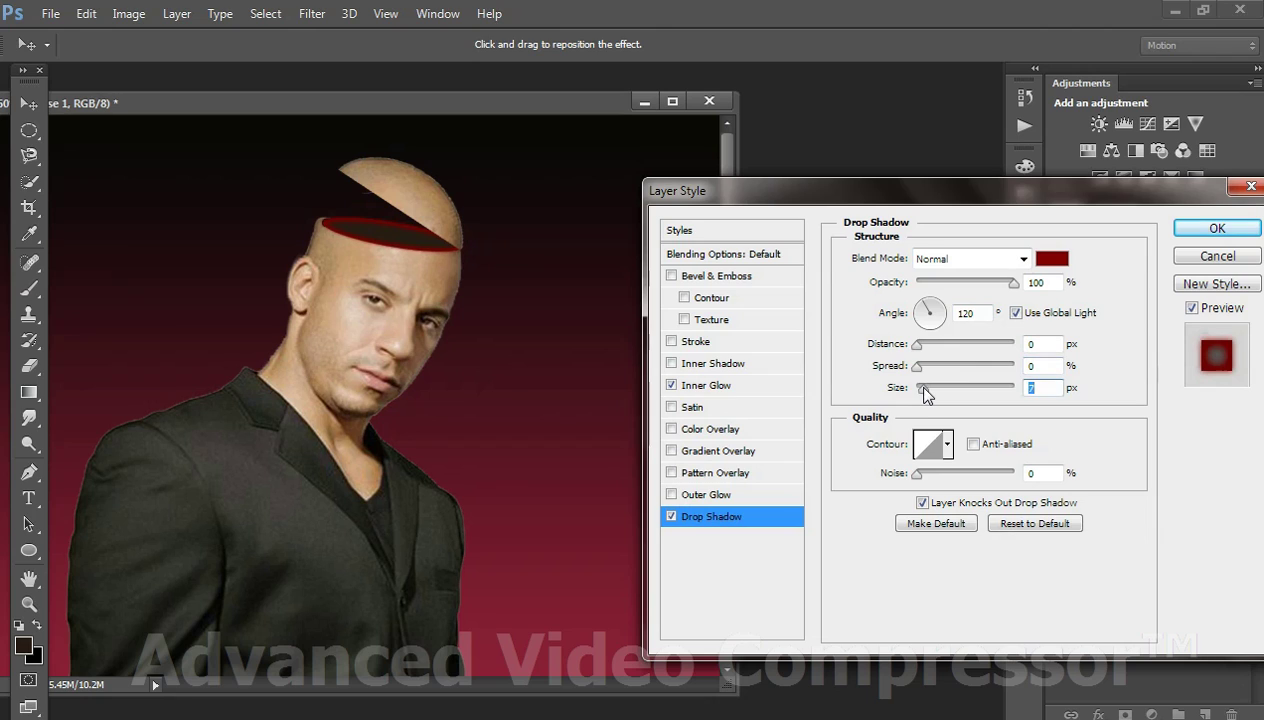
{"action": "left_click_drag", "start_coordinate": [924, 390], "coordinate": [931, 392]}
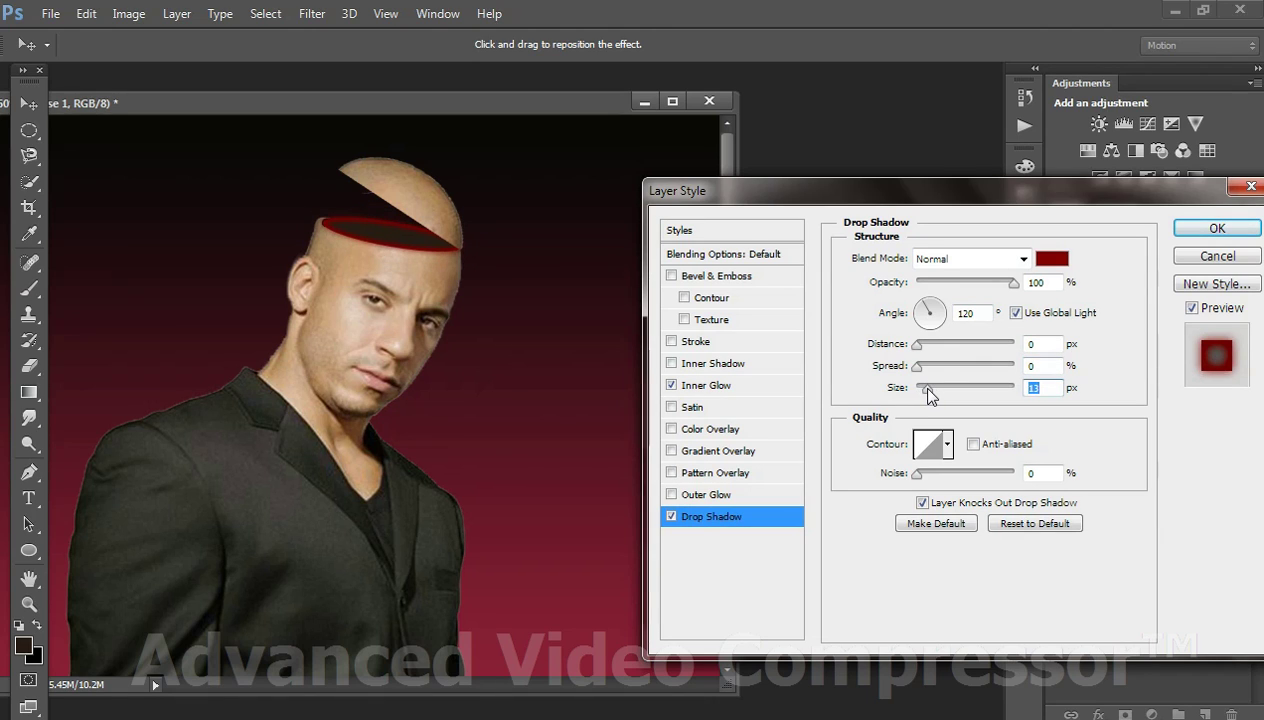
{"action": "left_click", "coordinate": [1051, 260]}
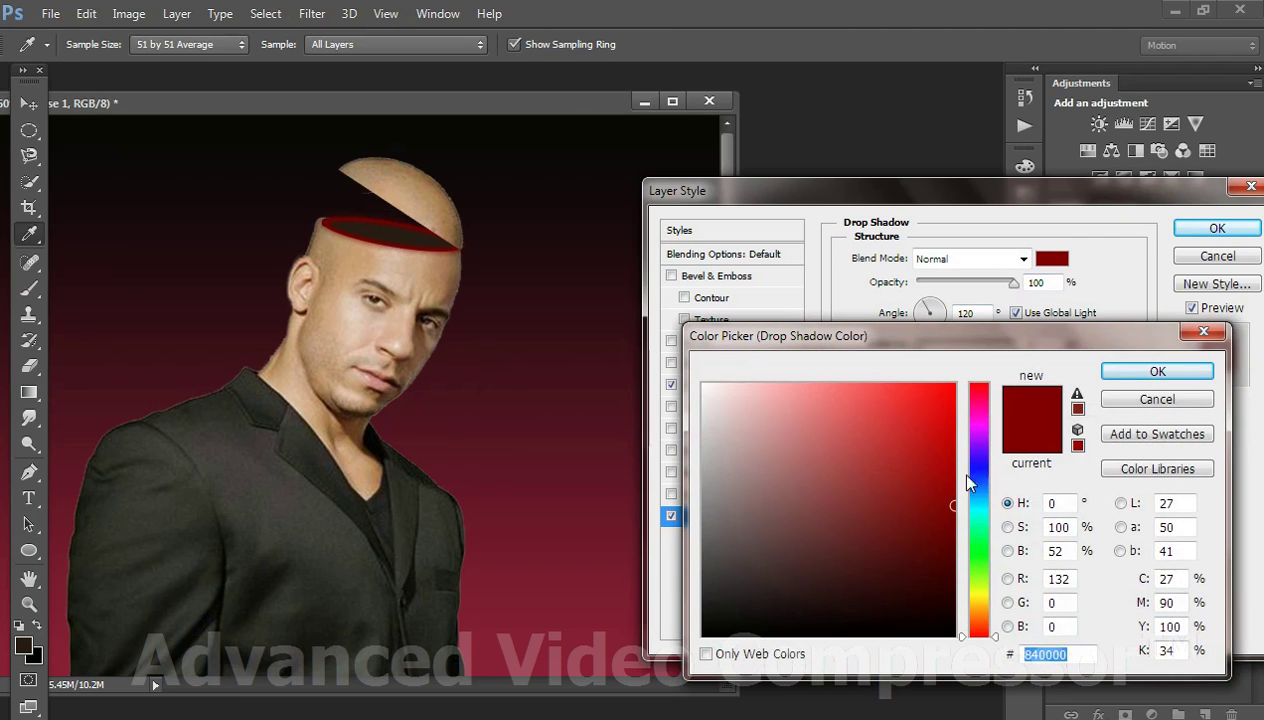
{"action": "type", "text": "6f0505"}
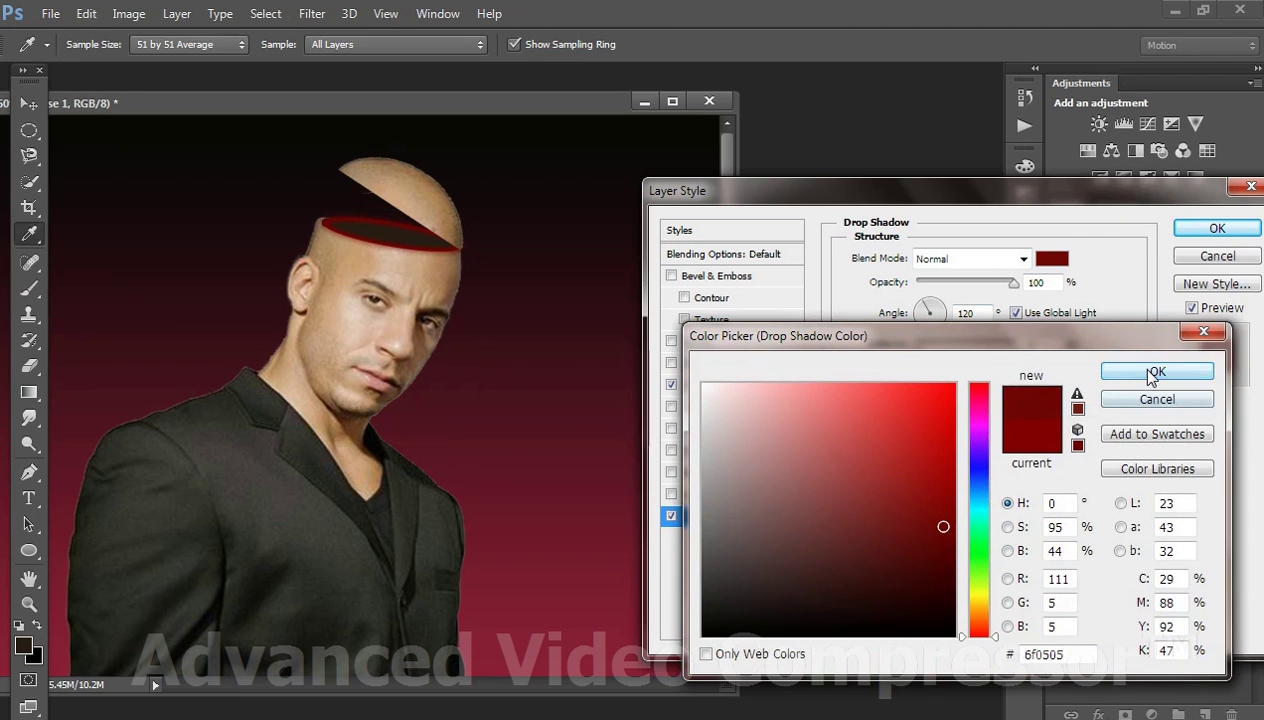
{"action": "left_click", "coordinate": [1157, 371]}
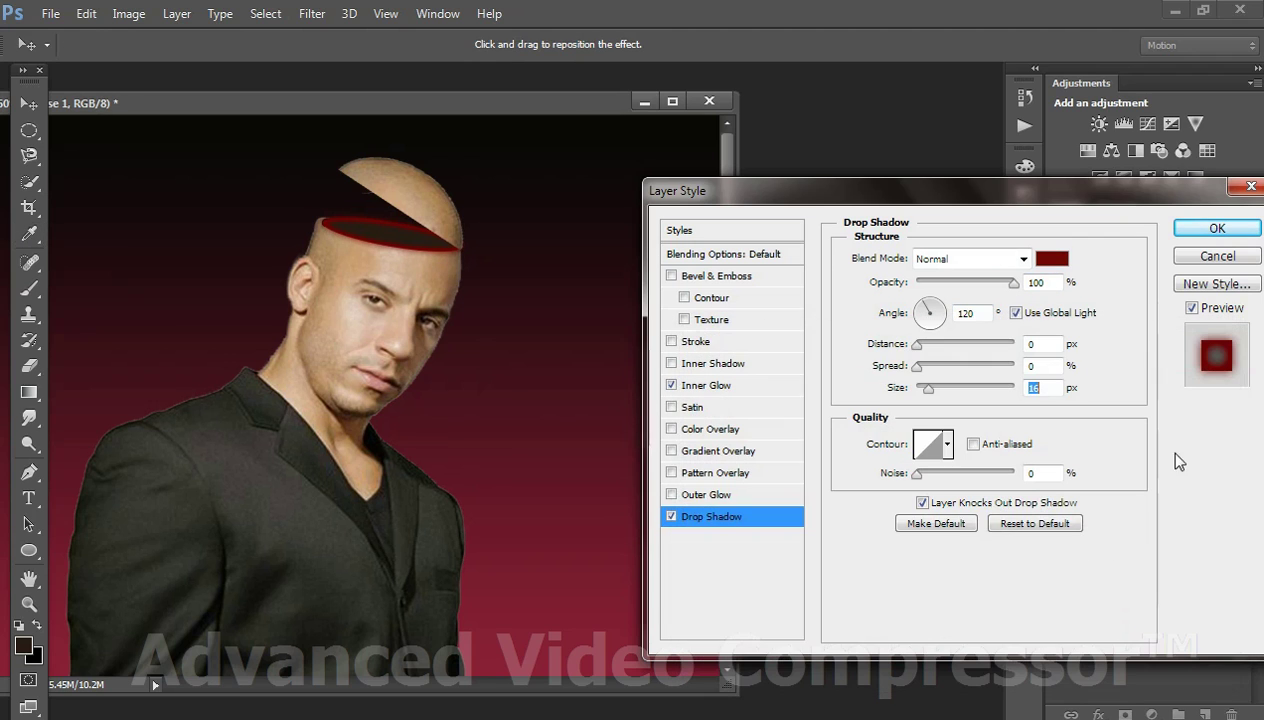
{"action": "left_click", "coordinate": [727, 363]}
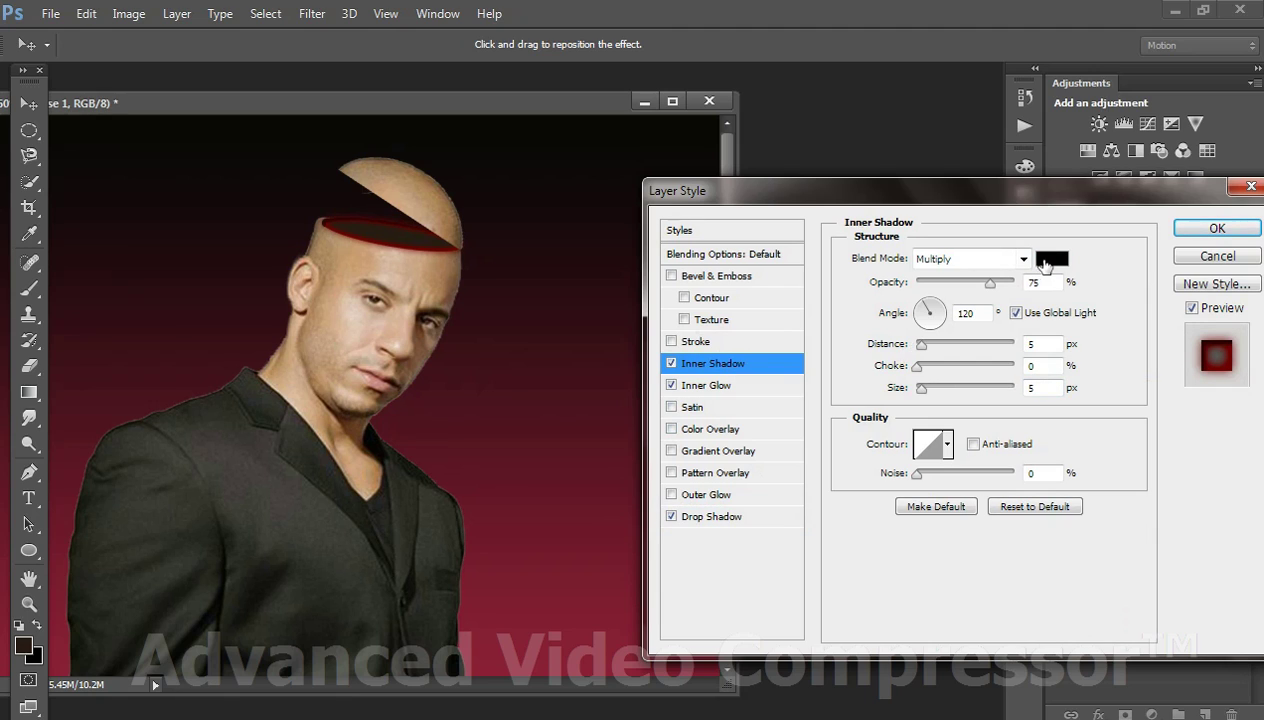
Step: Make the inner shadow dark red 6d0000, Normal, 100% opacity, with more choke and 4 px distance
{"action": "left_click_drag", "start_coordinate": [990, 283], "coordinate": [1020, 283]}
{"action": "left_click", "coordinate": [920, 367]}
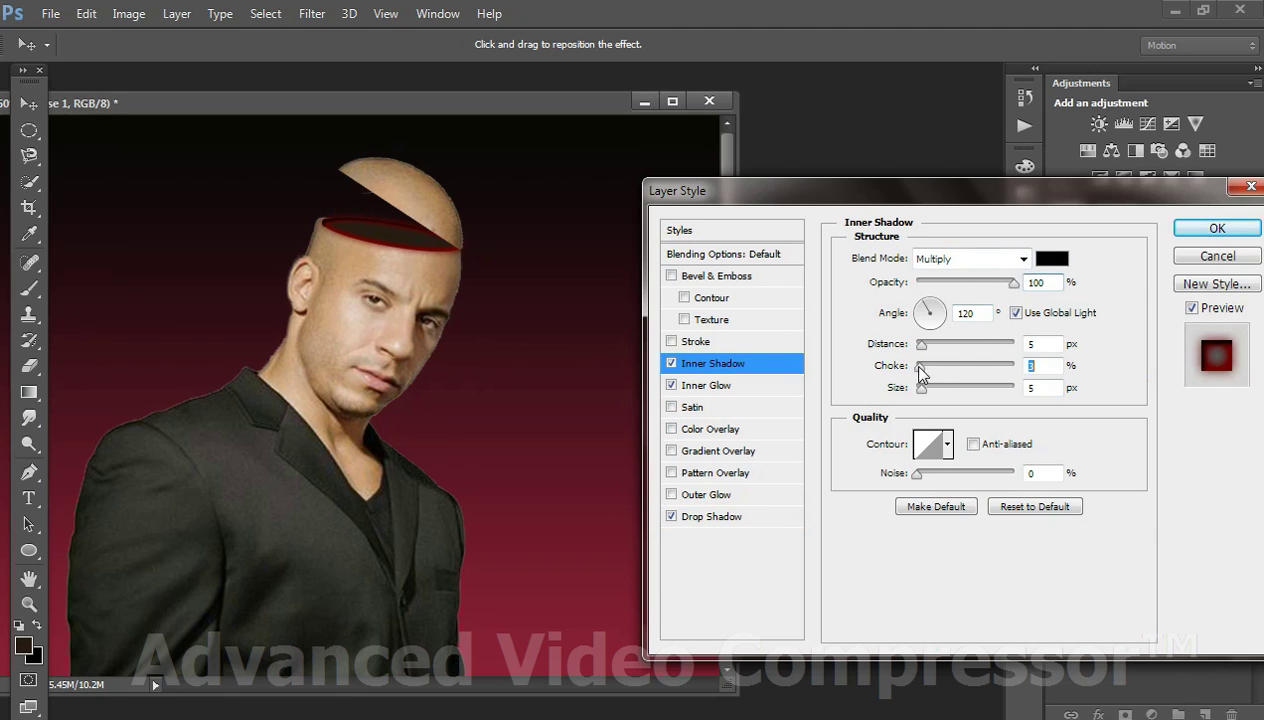
{"action": "left_click", "coordinate": [1051, 258]}
{"action": "left_click", "coordinate": [953, 527]}
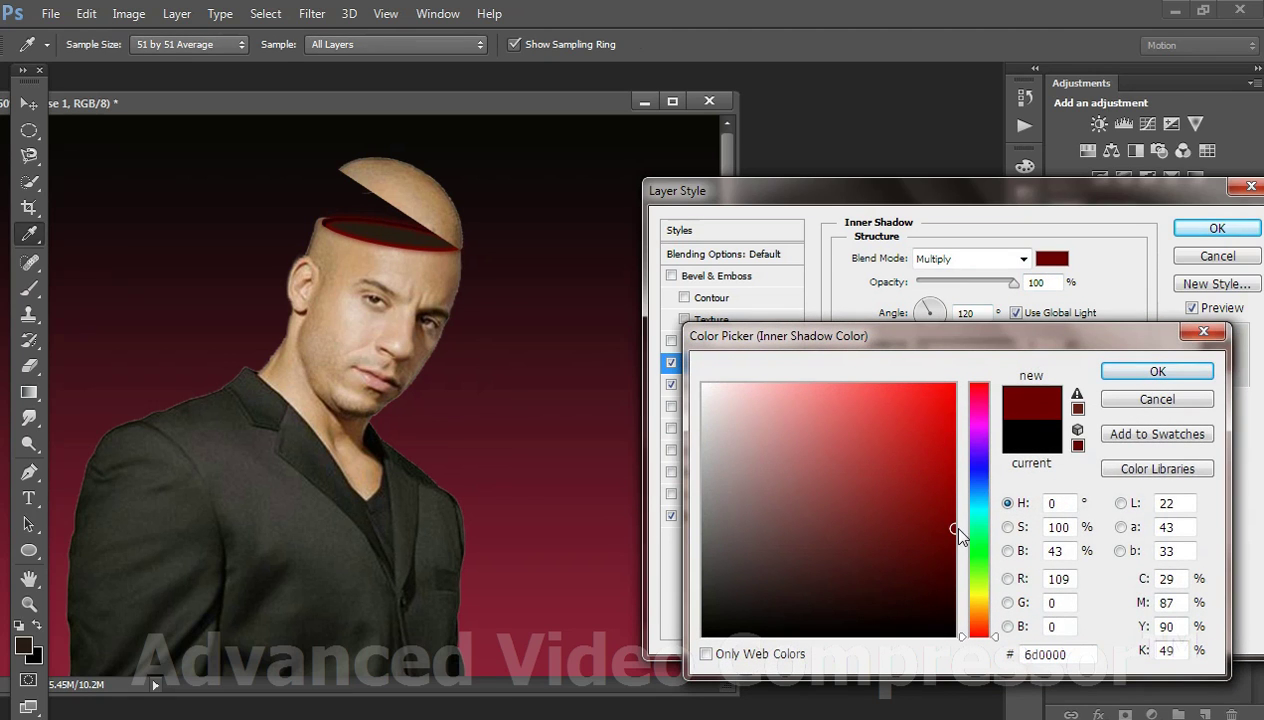
{"action": "left_click", "coordinate": [1155, 372]}
{"action": "left_click", "coordinate": [990, 258]}
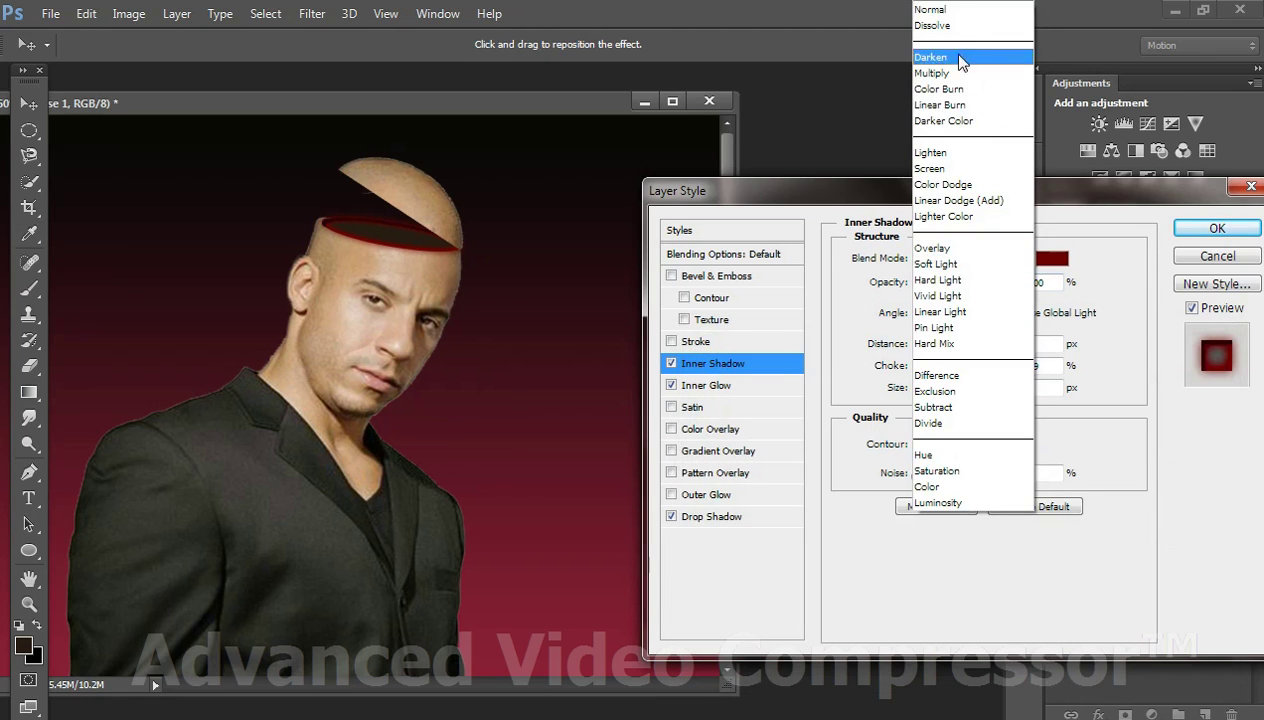
{"action": "left_click", "coordinate": [948, 9]}
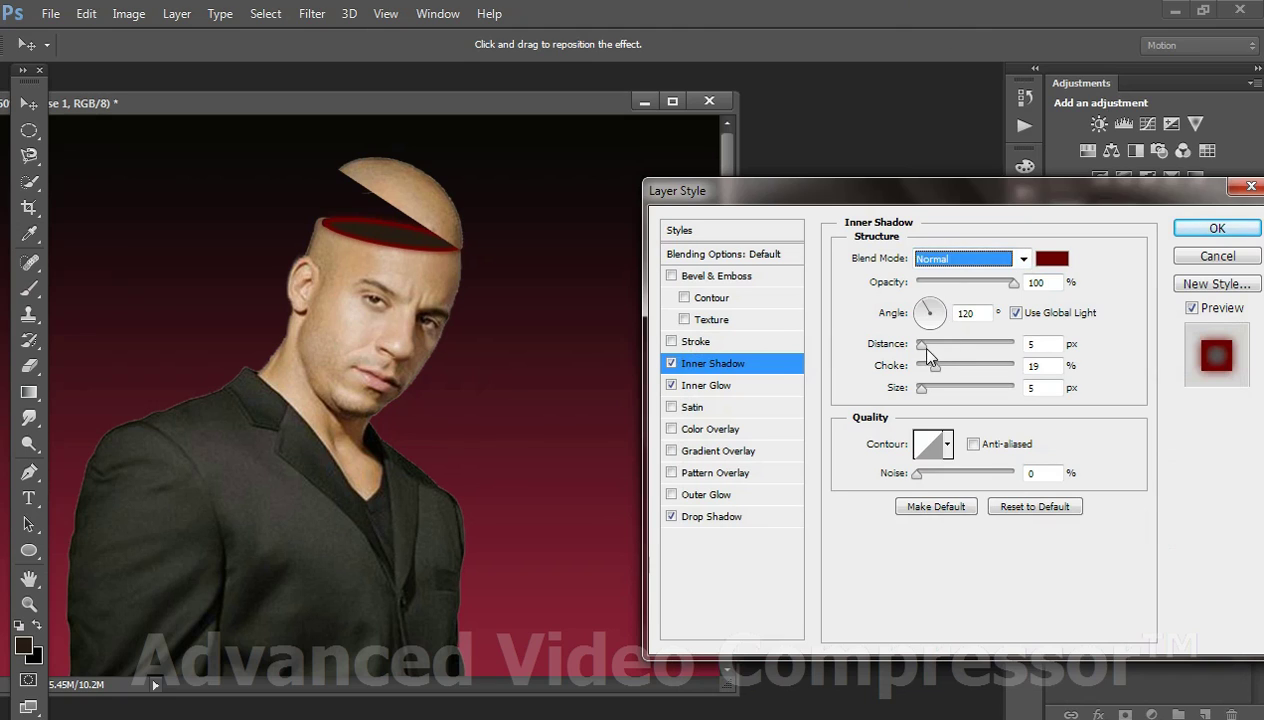
{"action": "left_click_drag", "start_coordinate": [921, 344], "coordinate": [938, 394]}
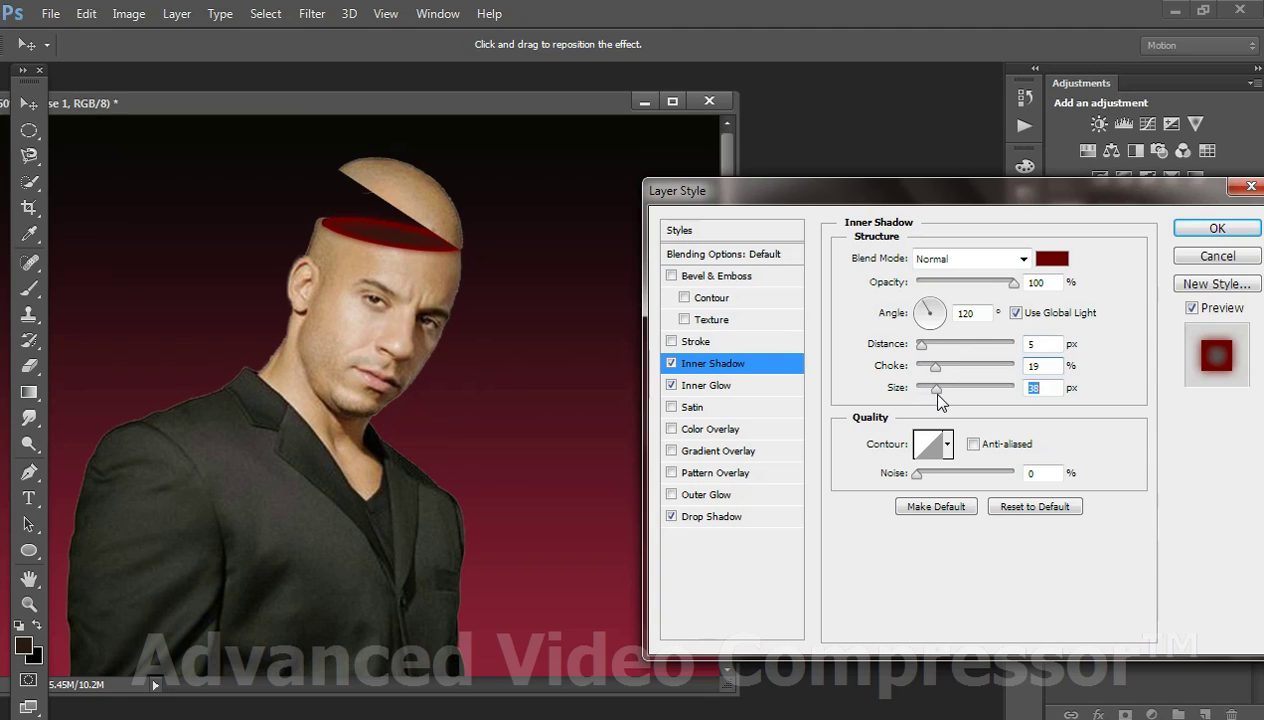
Step: Try several contour presets and settle on a peaked contour for the inner shadow
{"action": "left_click", "coordinate": [947, 444]}
{"action": "left_click", "coordinate": [900, 522]}
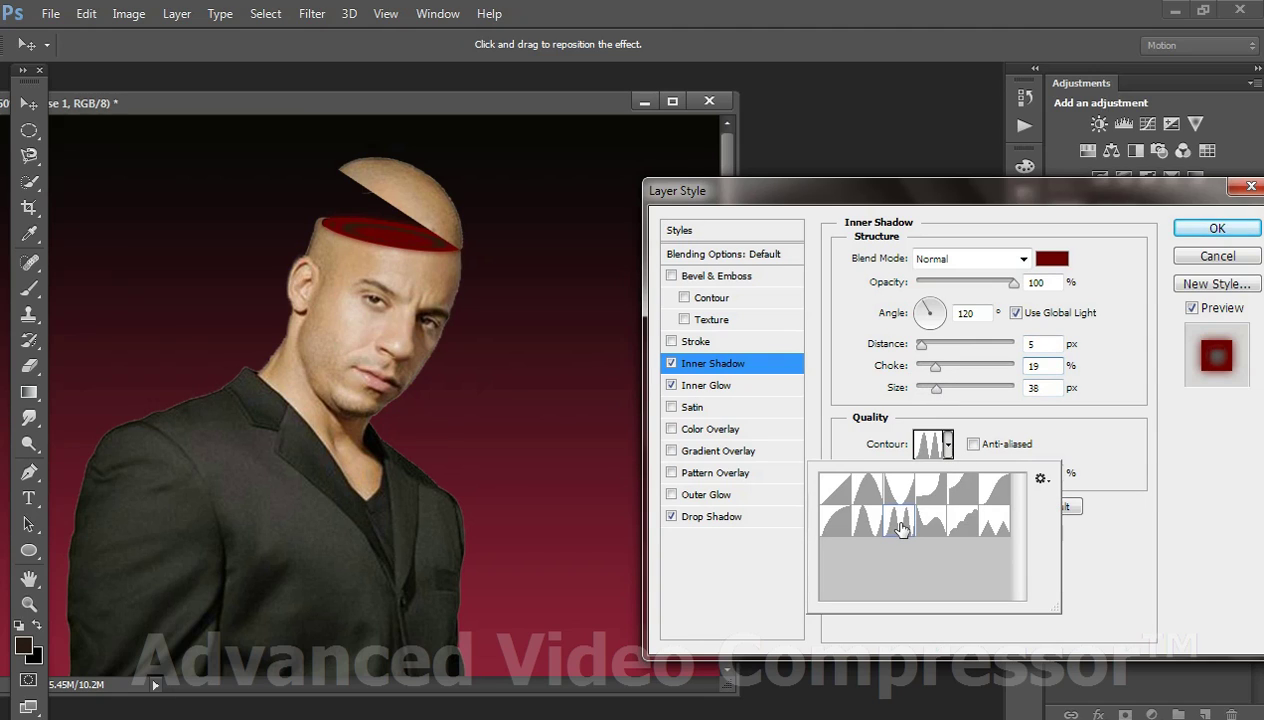
{"action": "left_click", "coordinate": [895, 490]}
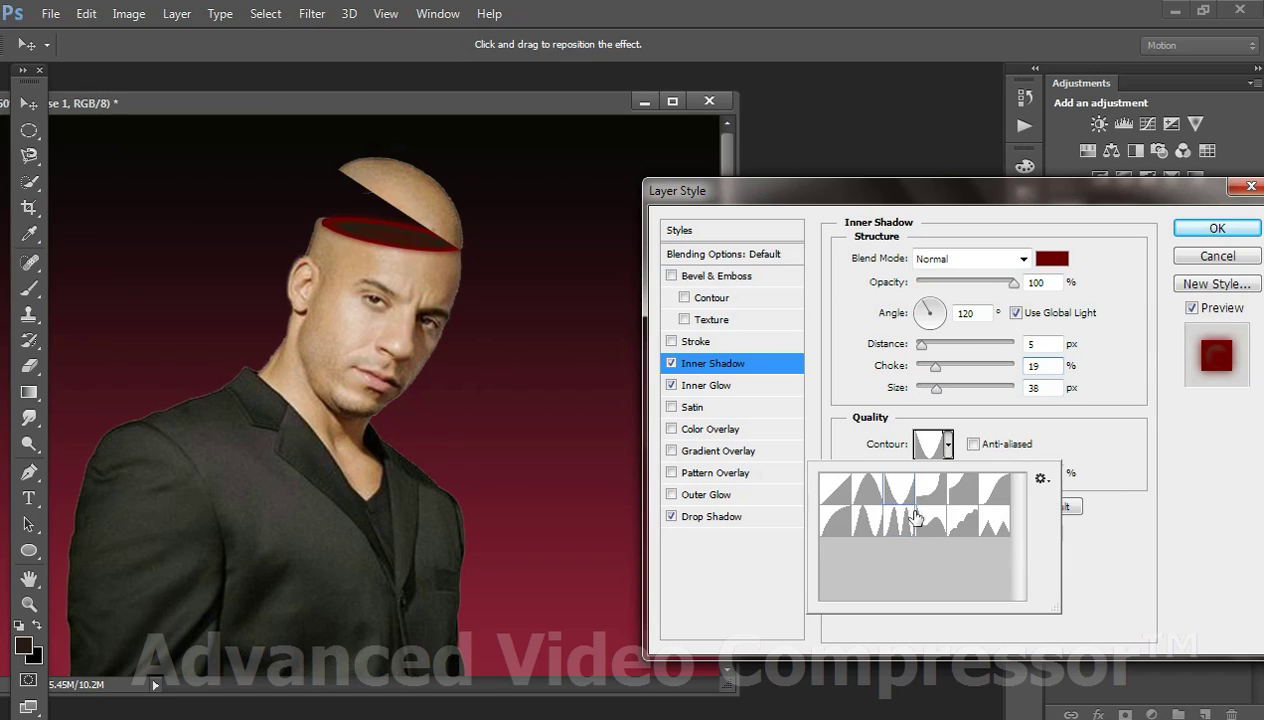
{"action": "left_click", "coordinate": [930, 526]}
{"action": "left_click", "coordinate": [868, 524]}
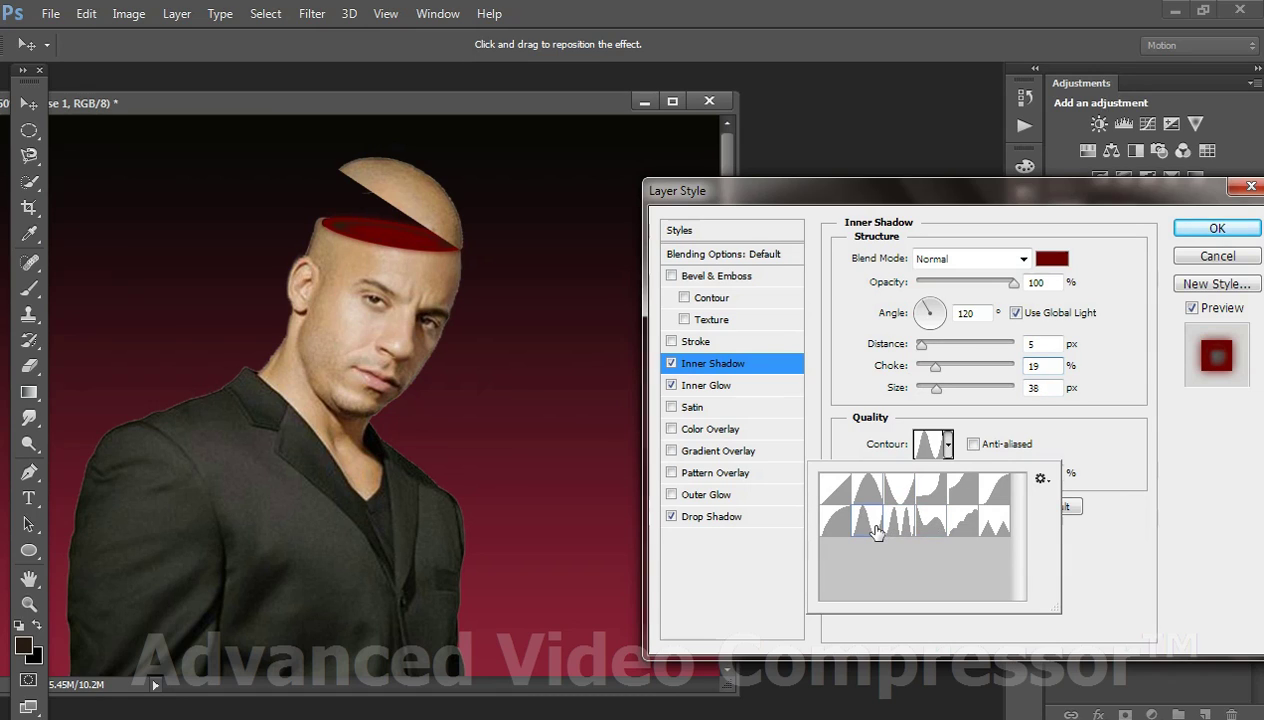
{"action": "left_click", "coordinate": [1098, 507]}
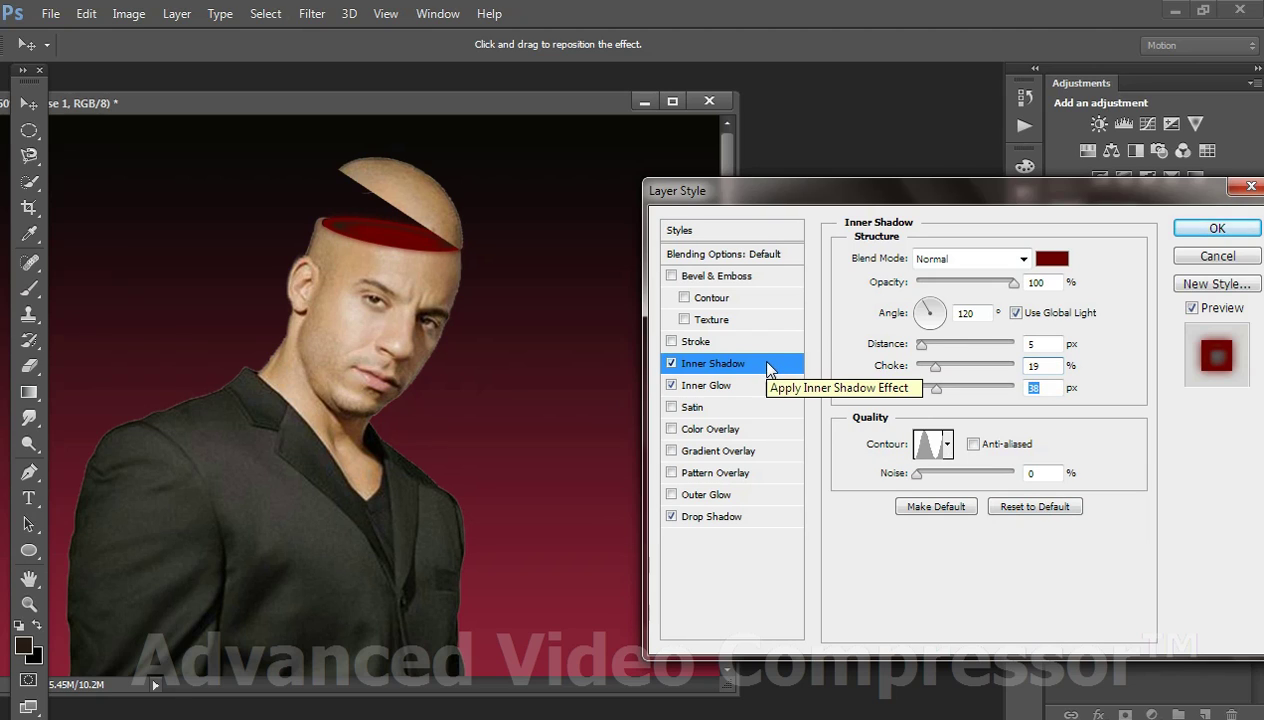
Step: Enable Bevel & Emboss with direction Up and depth raised to 174%
{"action": "left_click", "coordinate": [744, 280]}
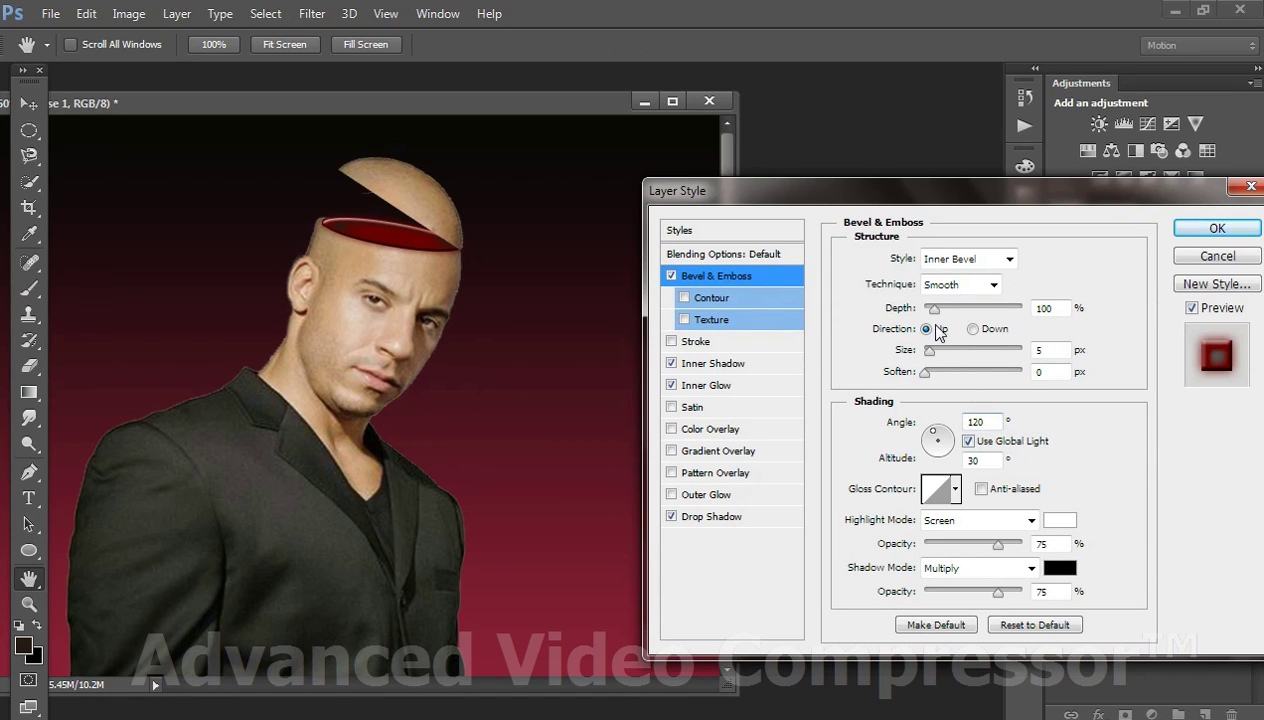
{"action": "left_click", "coordinate": [973, 330]}
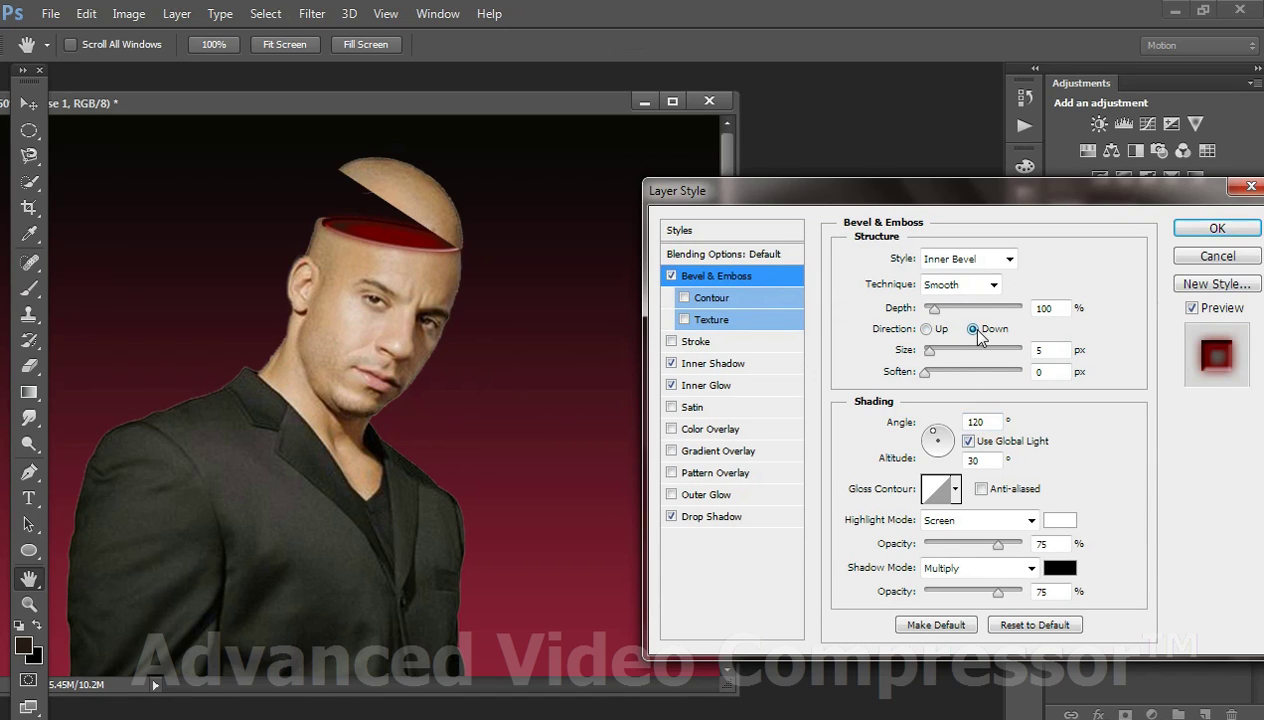
{"action": "left_click", "coordinate": [927, 329]}
{"action": "mouse_move", "coordinate": [932, 308]}
{"action": "left_mouse_down"}
{"action": "mouse_move", "coordinate": [950, 313]}
{"action": "mouse_move", "coordinate": [936, 350]}
{"action": "left_mouse_up"}
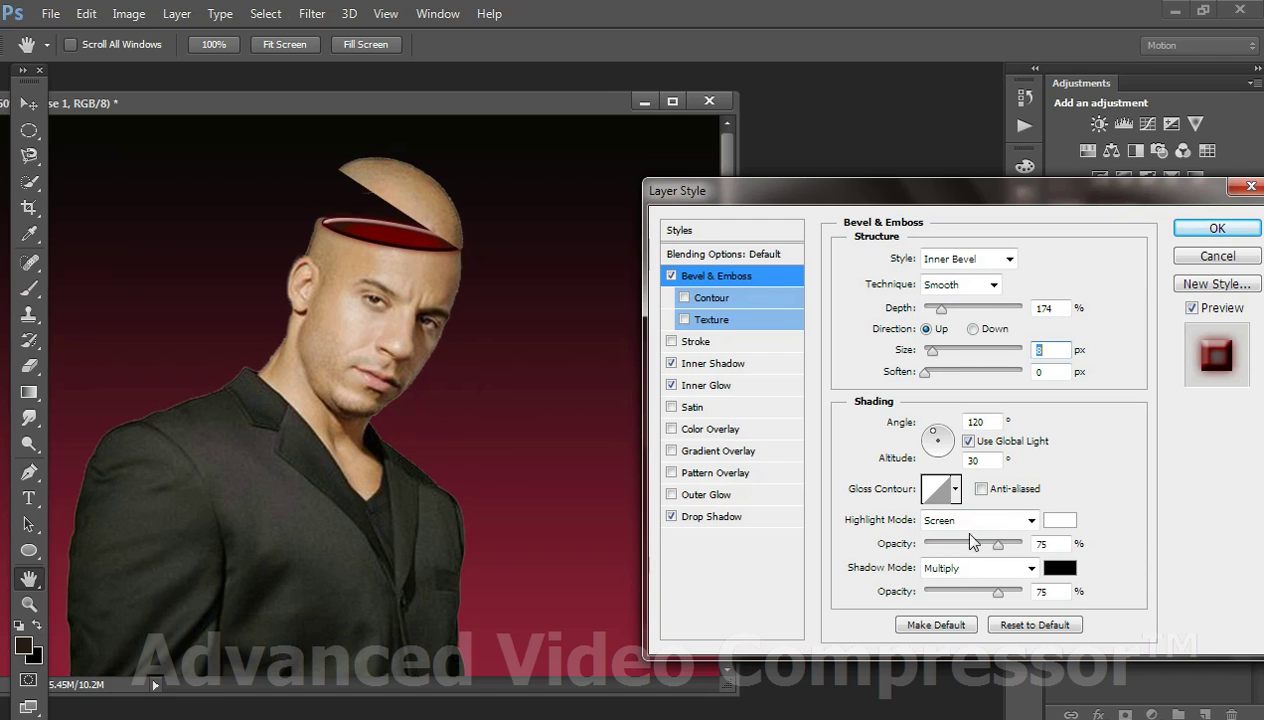
{"action": "left_click_drag", "start_coordinate": [1000, 546], "coordinate": [1016, 546]}
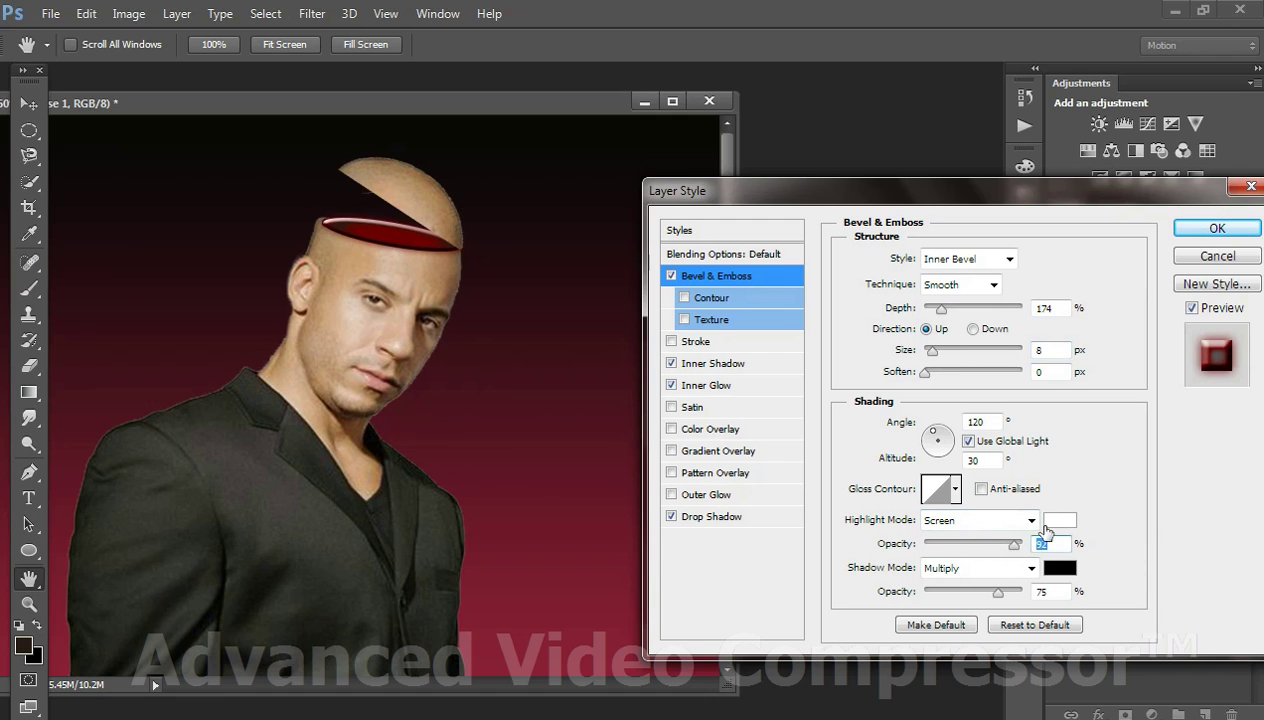
Step: Set the bevel highlight to a skin tone sampled from the head at 82% opacity
{"action": "left_click", "coordinate": [1058, 524]}
{"action": "left_click", "coordinate": [922, 457]}
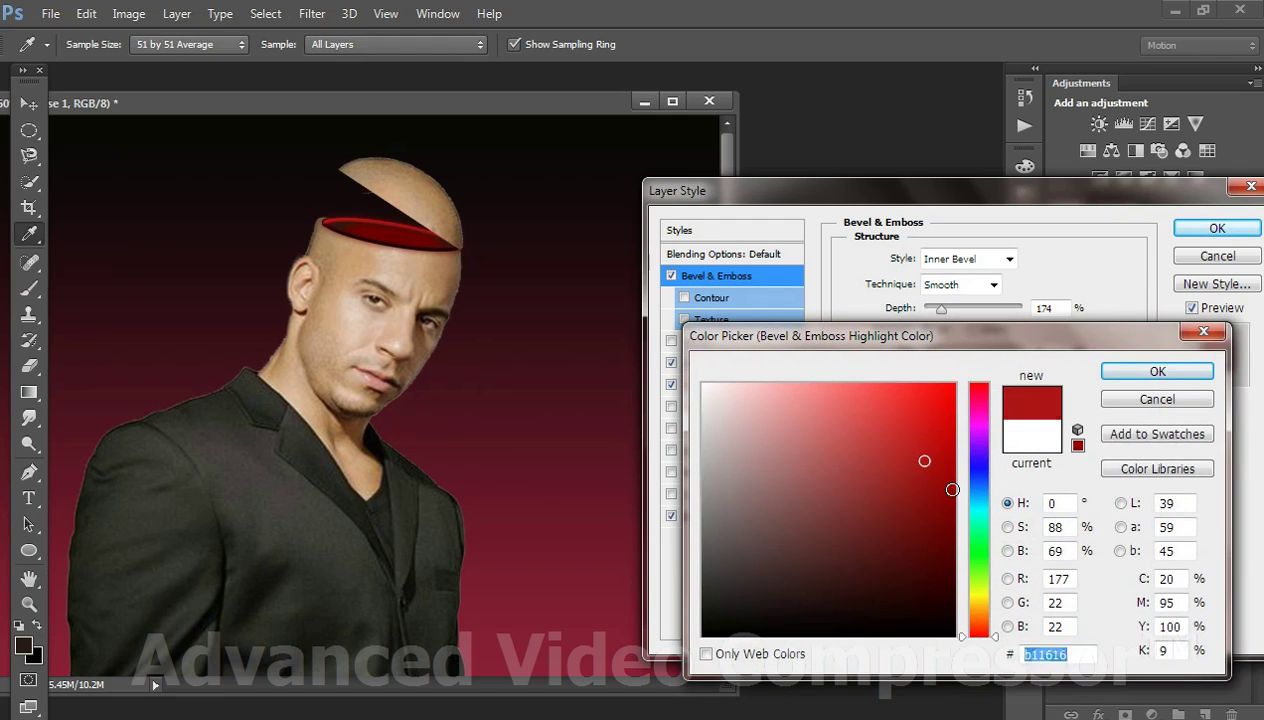
{"action": "left_click_drag", "start_coordinate": [922, 457], "coordinate": [948, 530]}
{"action": "left_click", "coordinate": [418, 260]}
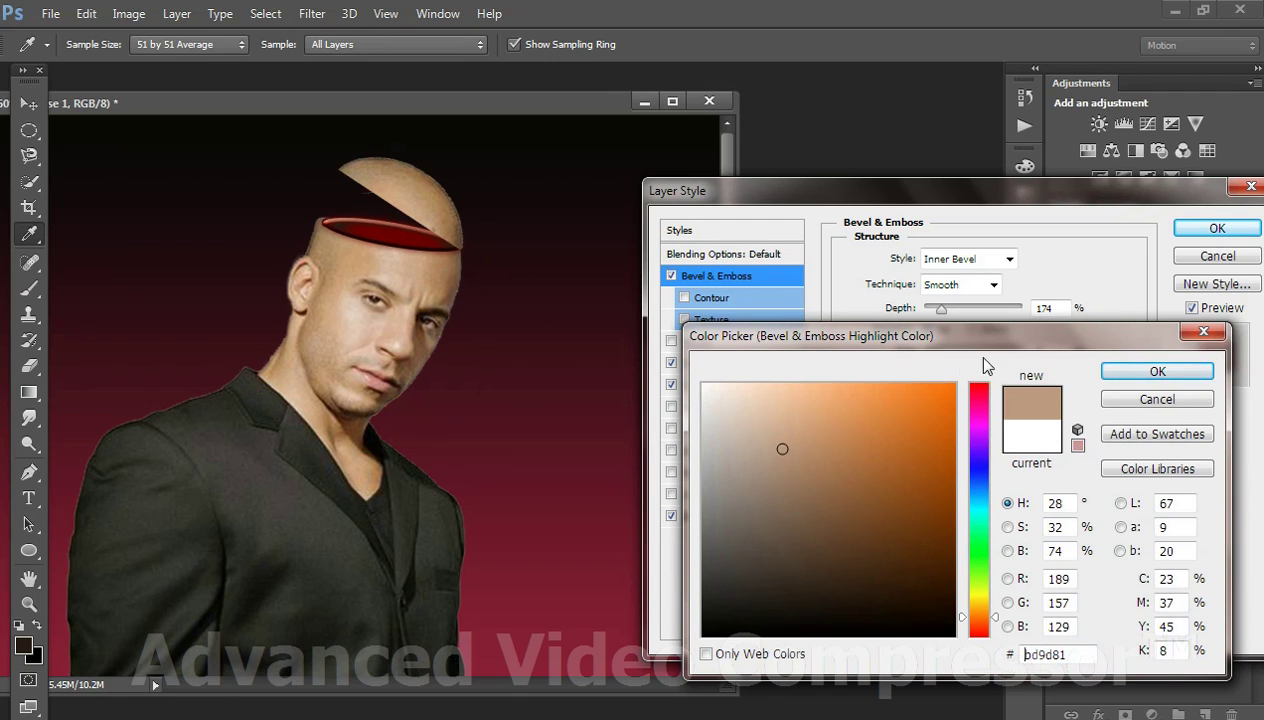
{"action": "left_click", "coordinate": [1145, 378]}
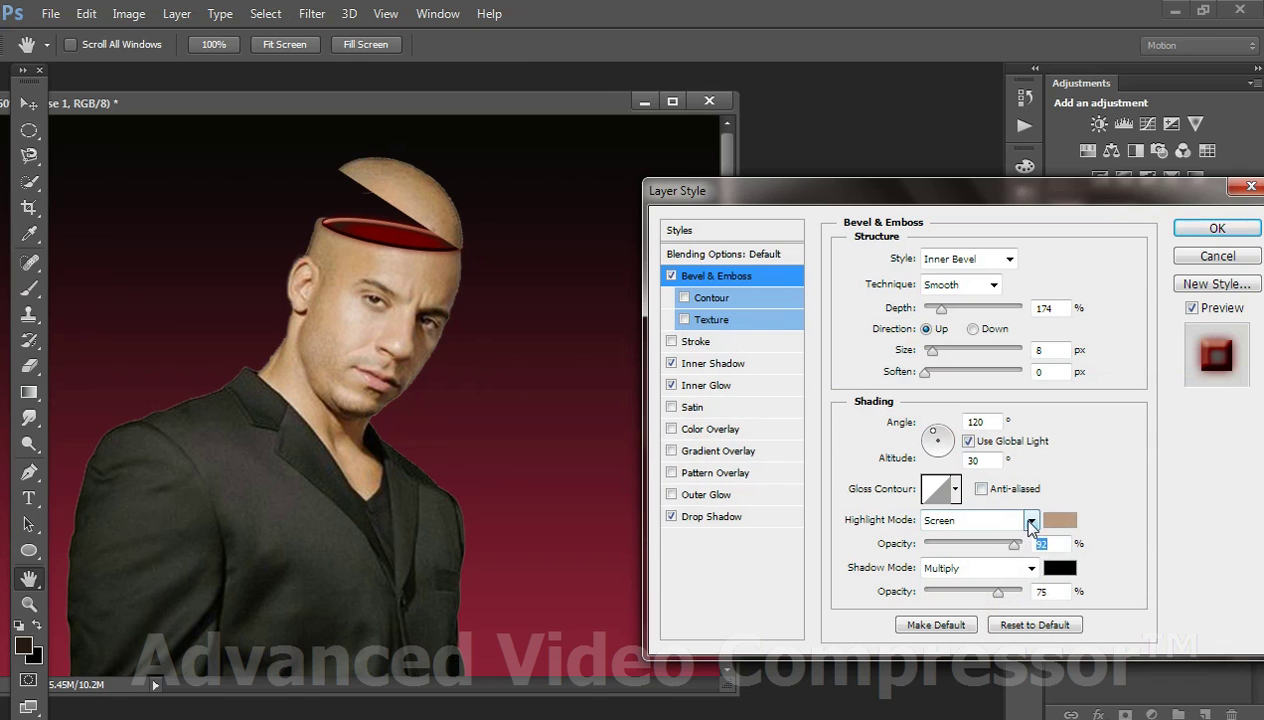
{"action": "left_click_drag", "start_coordinate": [1013, 545], "coordinate": [1005, 548]}
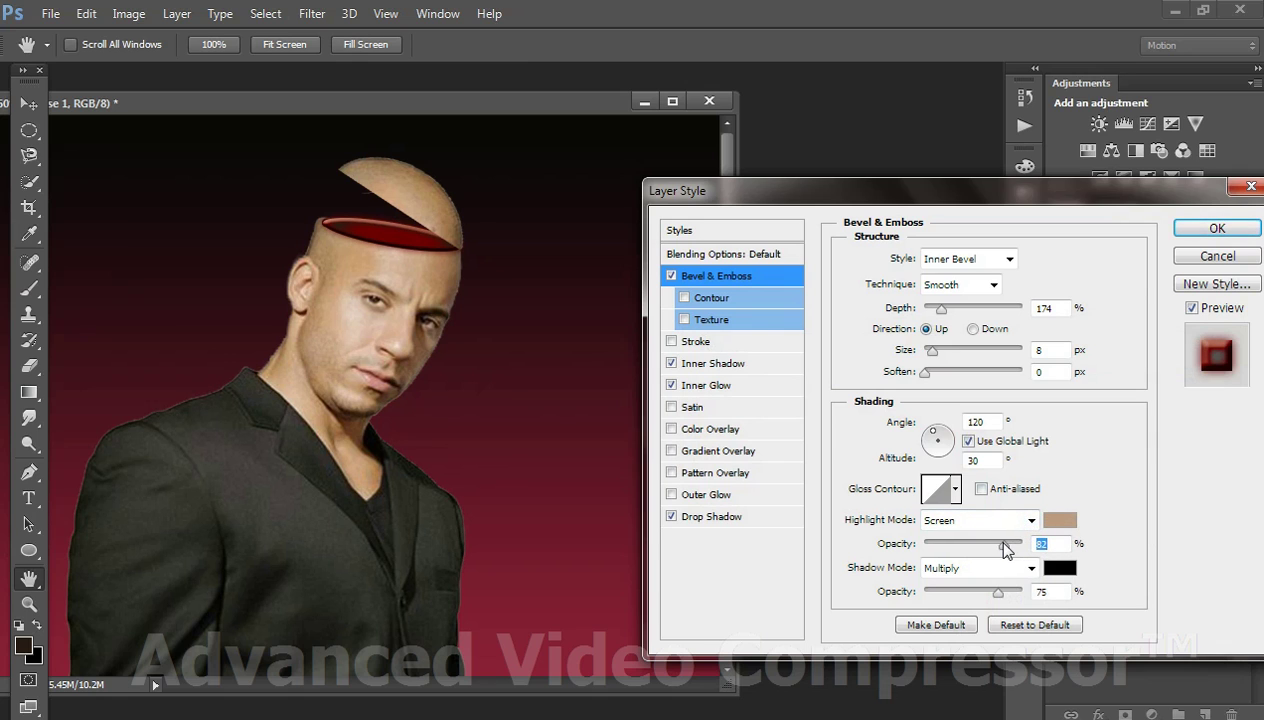
Step: Make the bevel shadow a sampled skin tone in Normal mode at 84% opacity
{"action": "left_click", "coordinate": [1058, 568]}
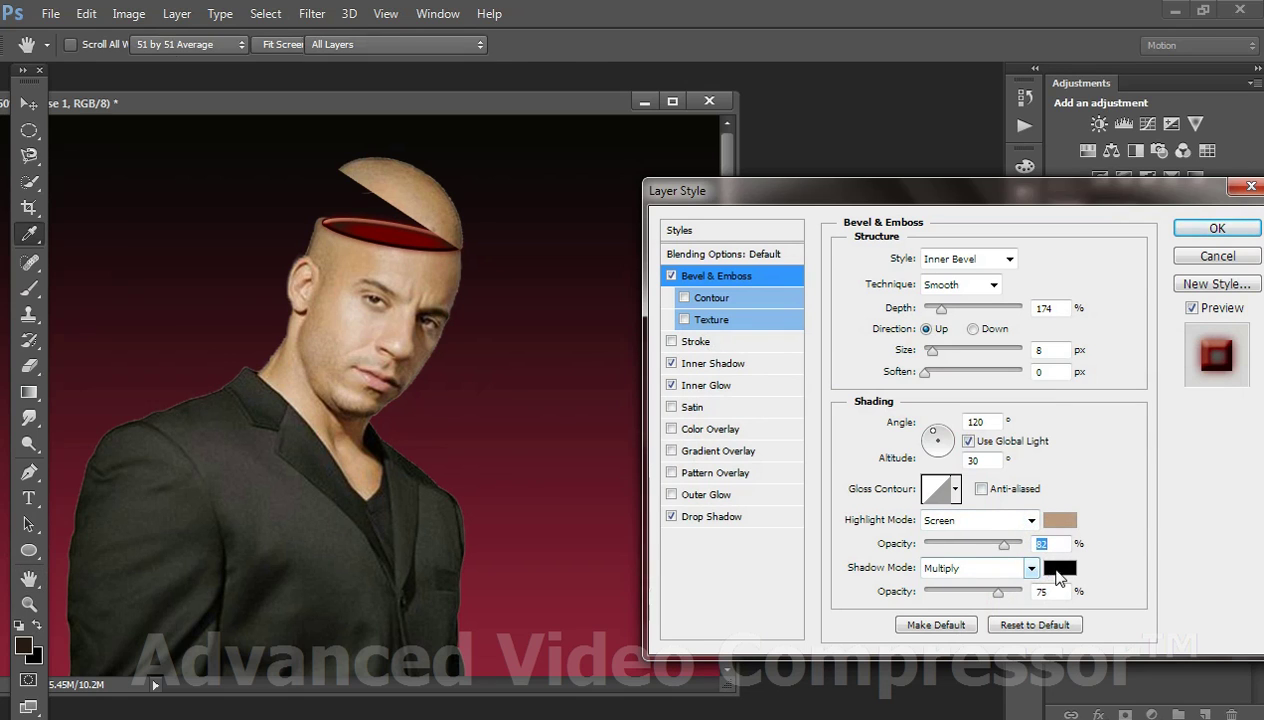
{"action": "left_click", "coordinate": [953, 495]}
{"action": "left_click", "coordinate": [1157, 372]}
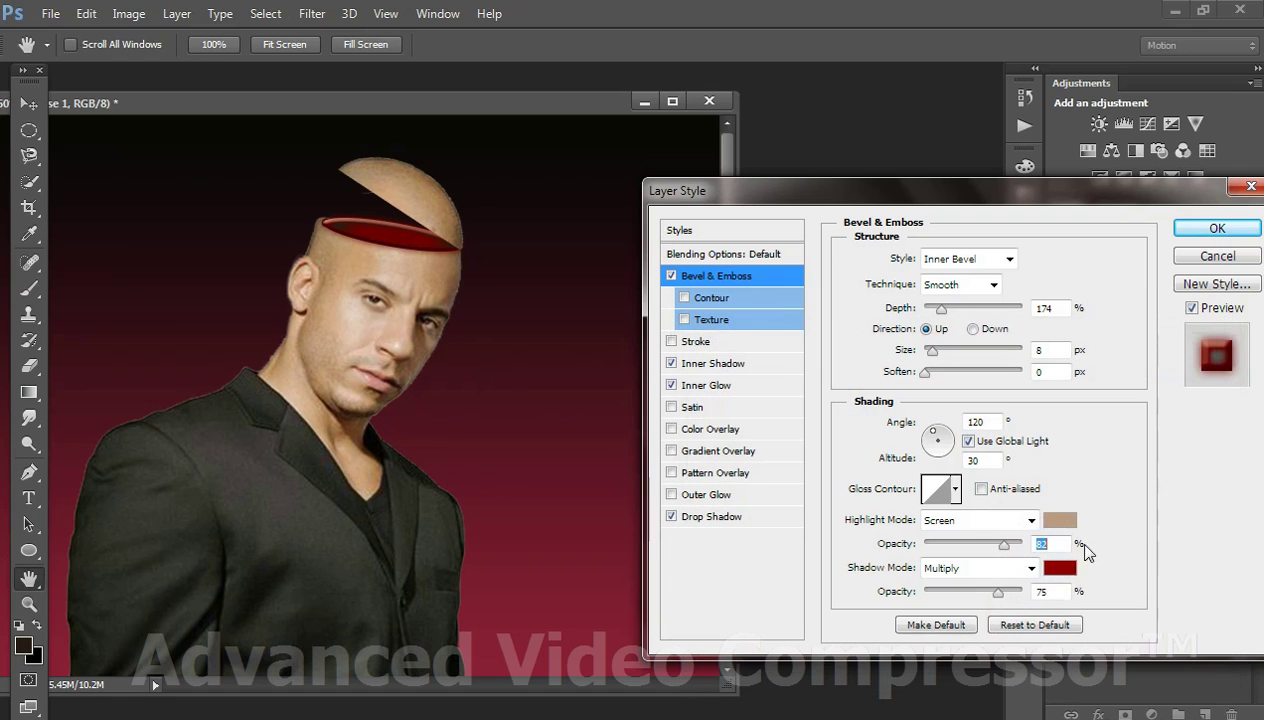
{"action": "left_click", "coordinate": [1052, 591]}
{"action": "type", "text": "100"}
{"action": "left_click", "coordinate": [1032, 568]}
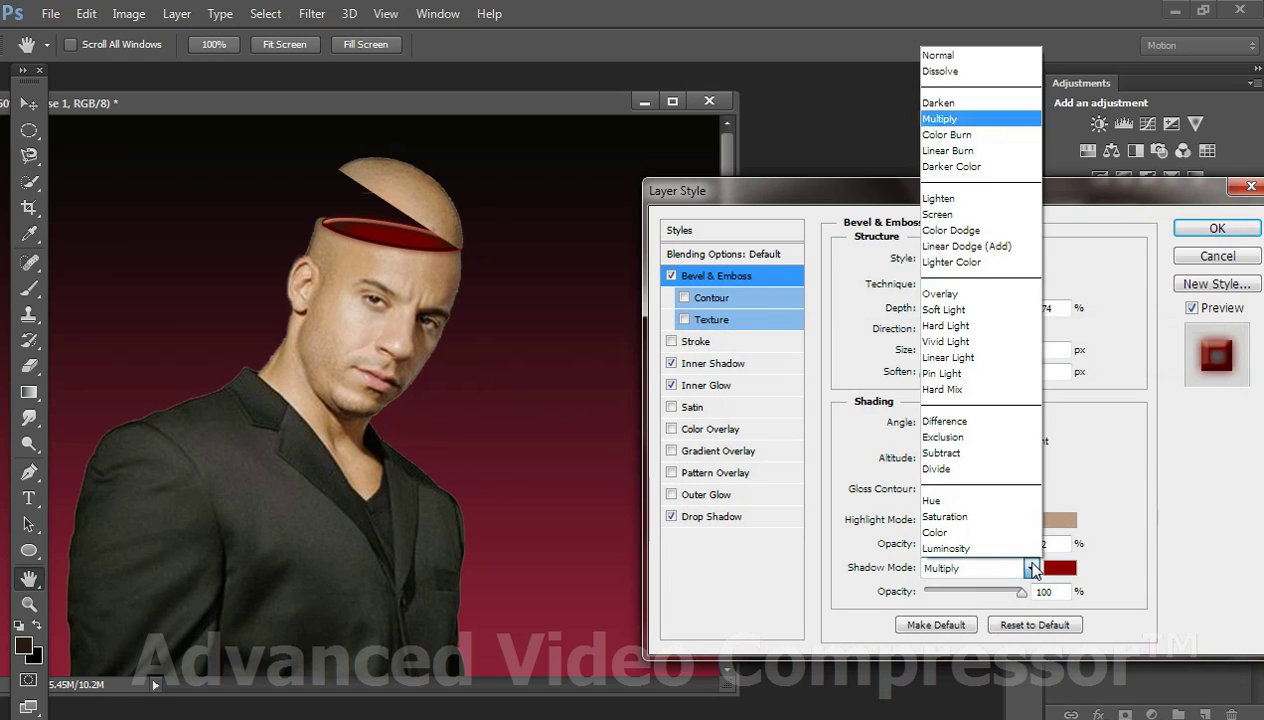
{"action": "left_click", "coordinate": [952, 57]}
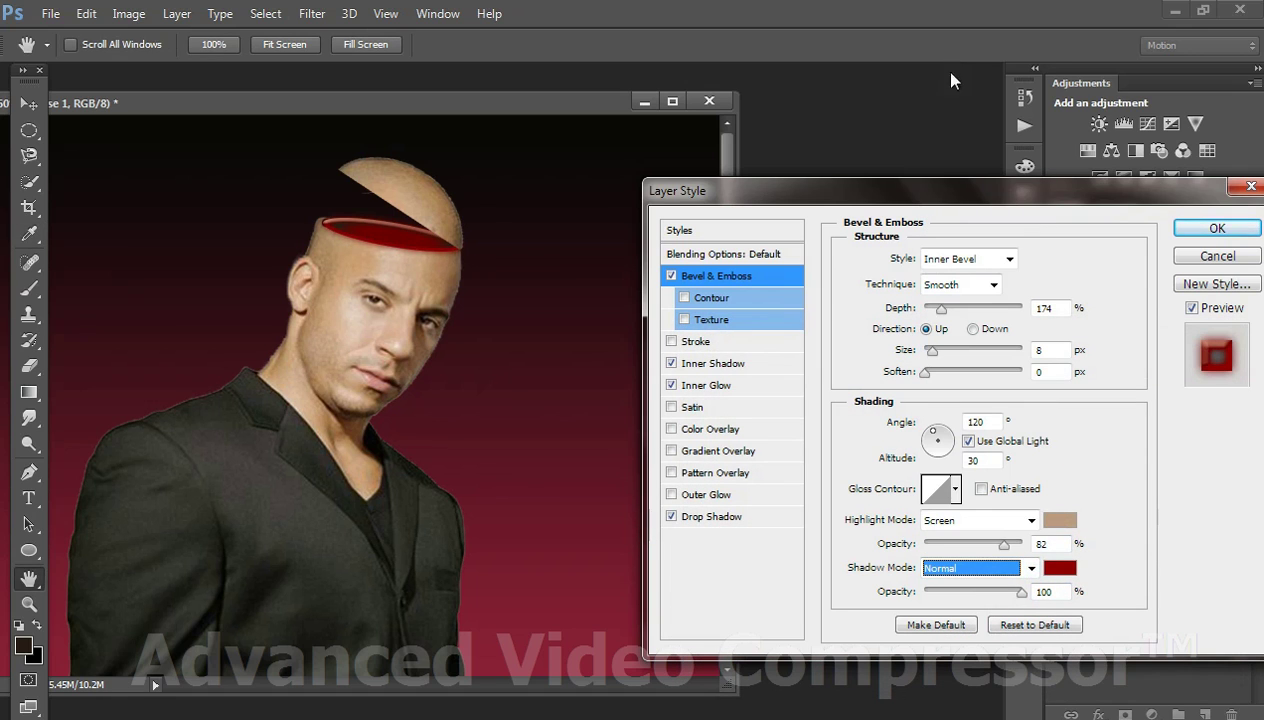
{"action": "left_click", "coordinate": [1058, 570]}
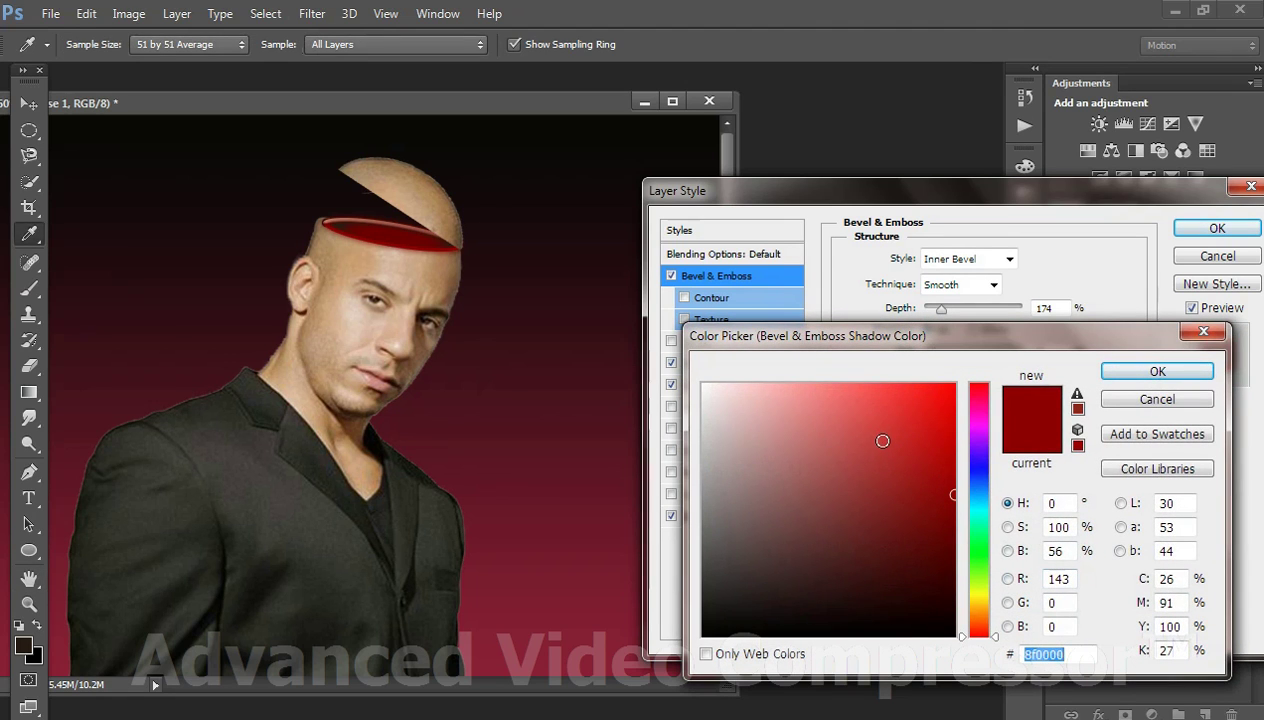
{"action": "left_click", "coordinate": [431, 281]}
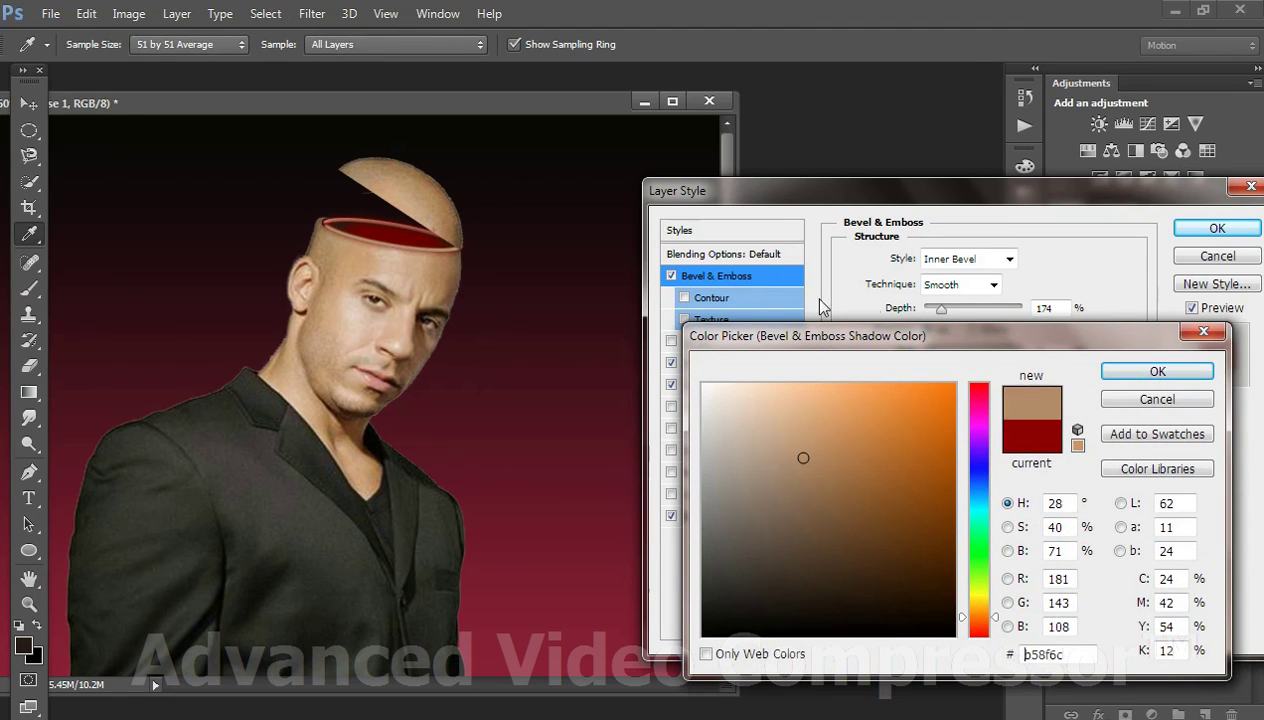
{"action": "left_click", "coordinate": [1157, 371]}
{"action": "left_click_drag", "start_coordinate": [1033, 590], "coordinate": [1010, 597]}
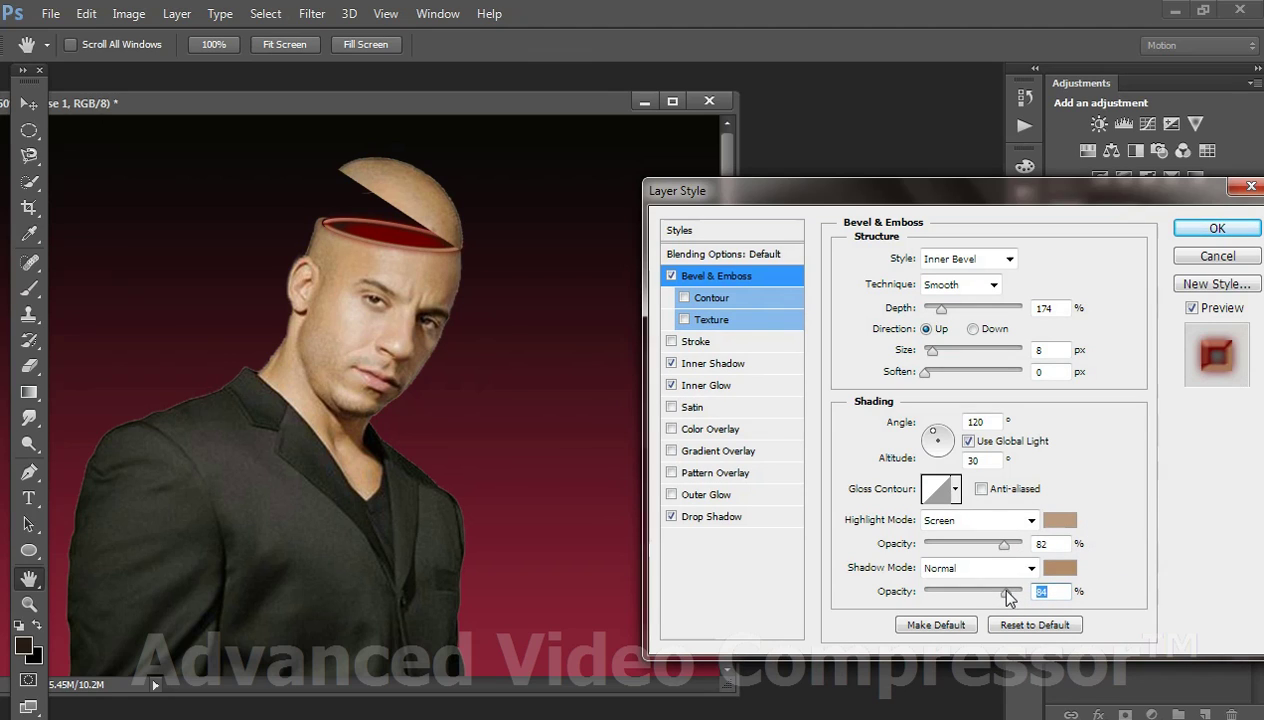
Step: Try several gloss contour presets and keep the Linear gloss contour
{"action": "left_click", "coordinate": [938, 500]}
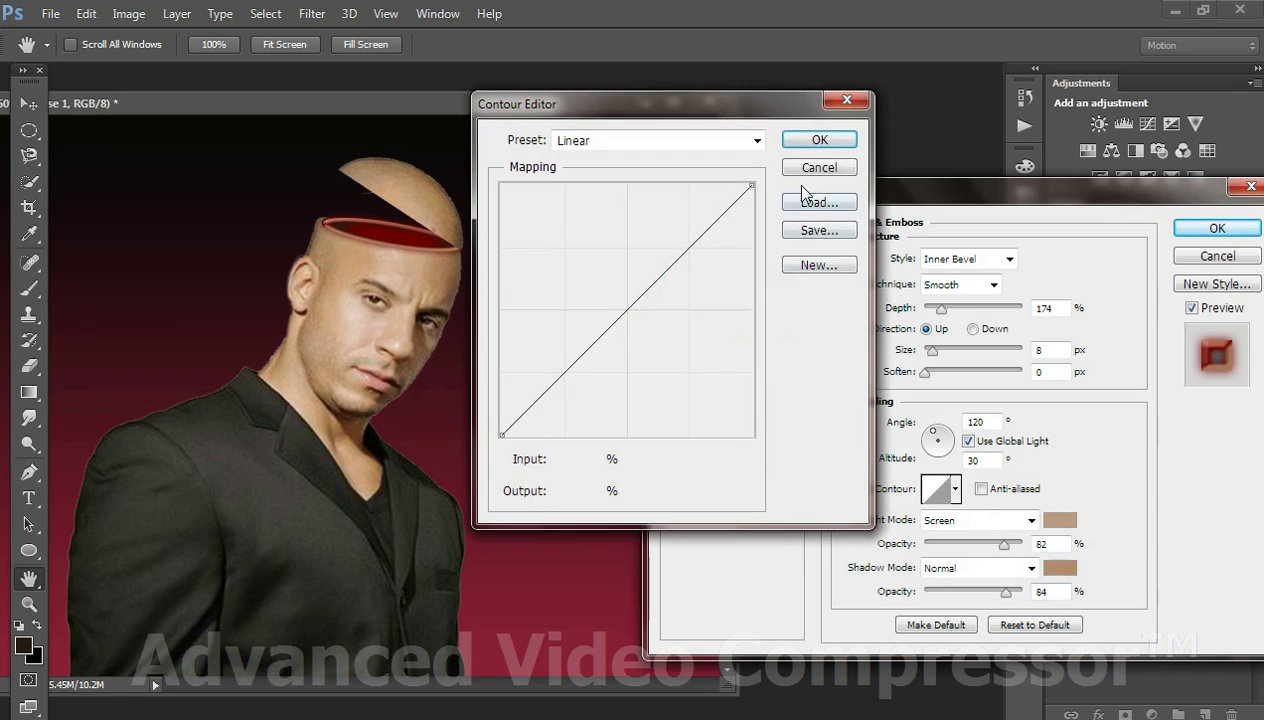
{"action": "left_click", "coordinate": [805, 172]}
{"action": "left_click", "coordinate": [956, 490]}
{"action": "left_click", "coordinate": [893, 570]}
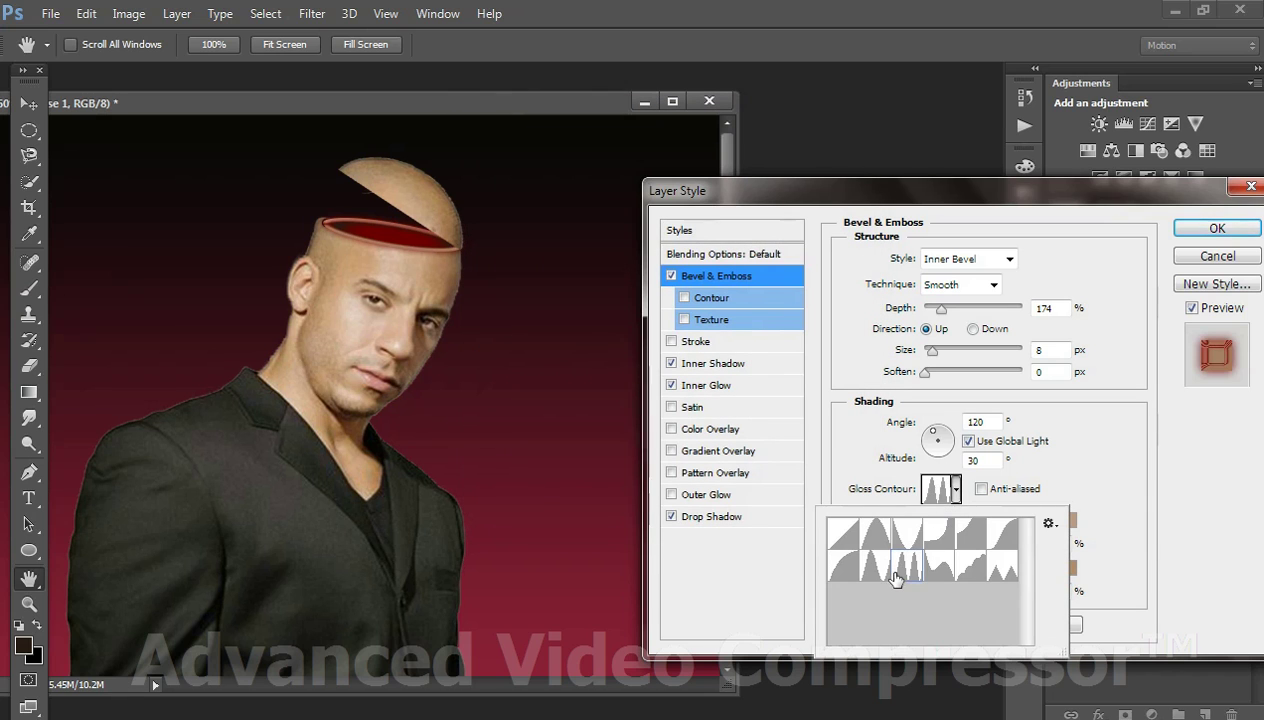
{"action": "left_click", "coordinate": [866, 572]}
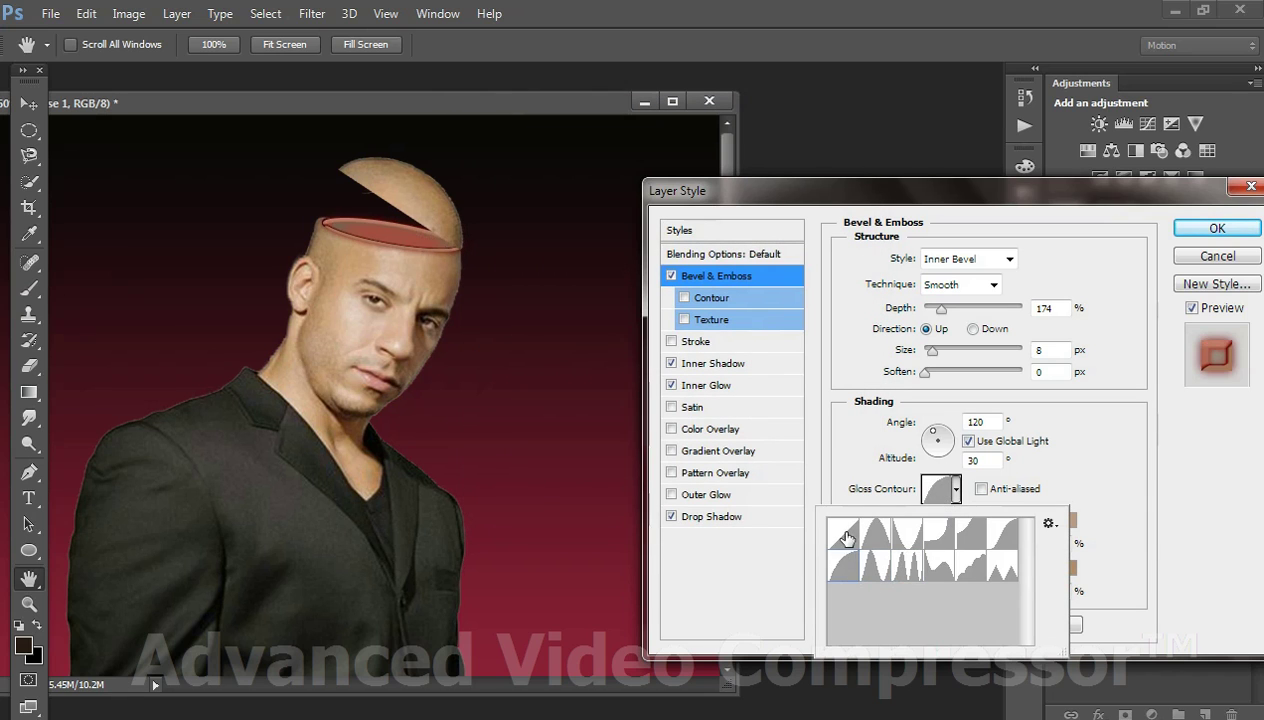
{"action": "left_click", "coordinate": [843, 535]}
{"action": "left_click", "coordinate": [845, 538]}
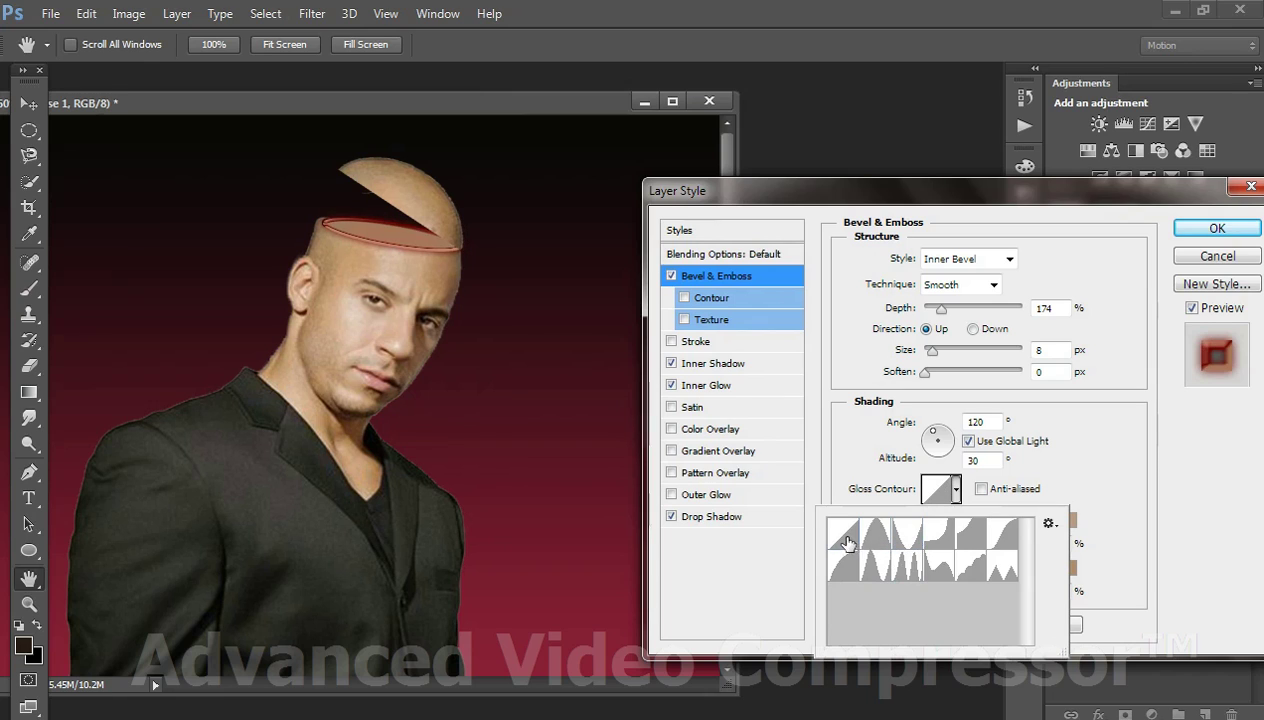
{"action": "left_click", "coordinate": [1190, 511]}
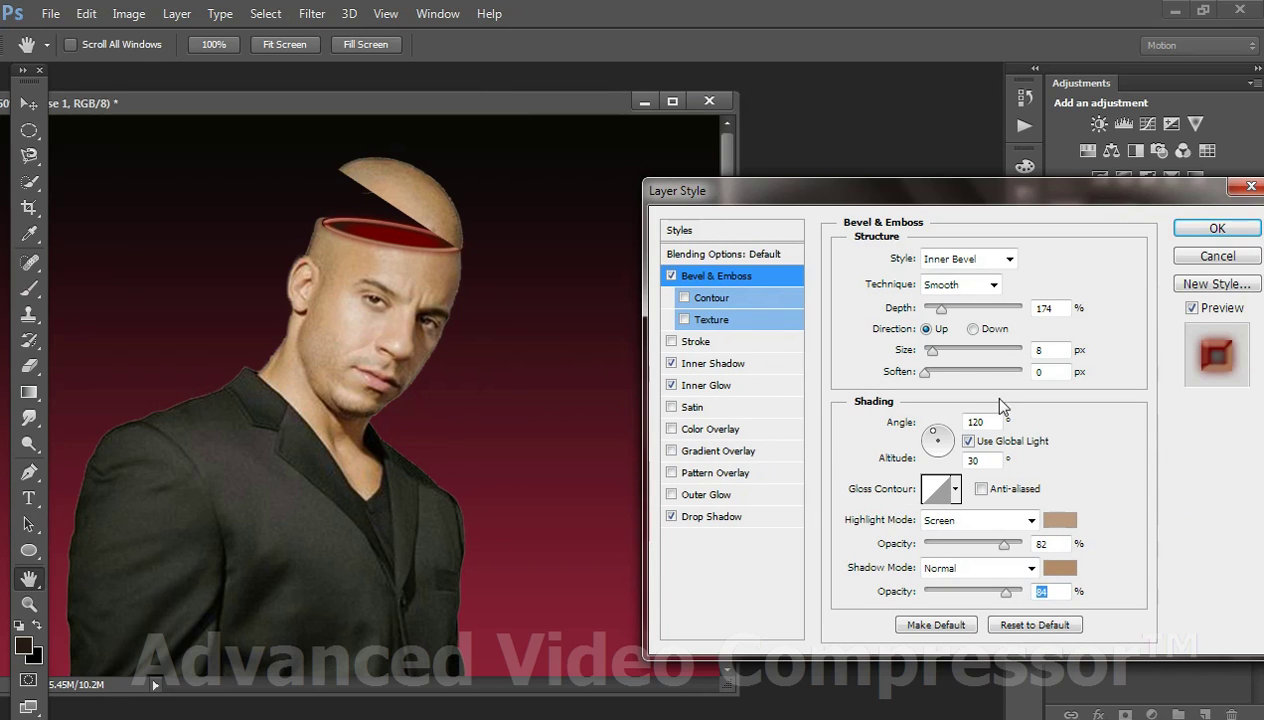
Step: Set bevel depth to 144%, shadow opacity 71% and highlight opacity 76%
{"action": "left_click", "coordinate": [941, 310]}
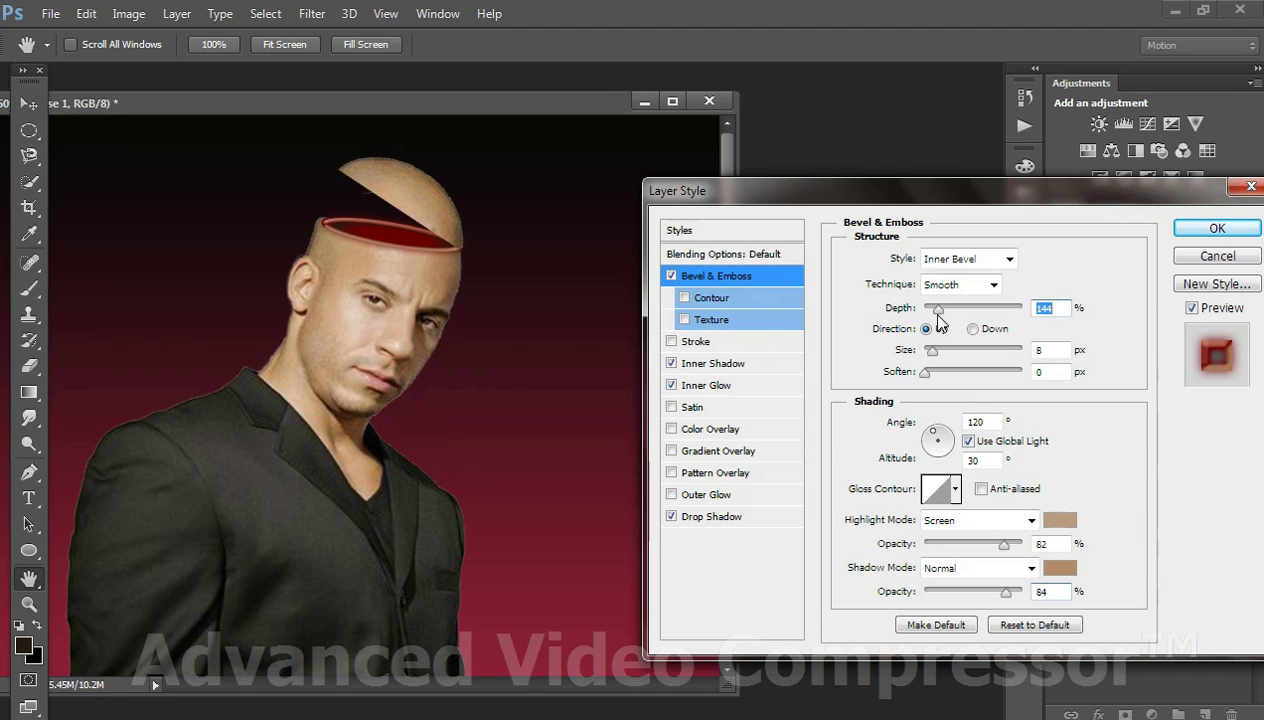
{"action": "left_click", "coordinate": [1010, 593]}
{"action": "left_click_drag", "start_coordinate": [1009, 592], "coordinate": [1002, 593]}
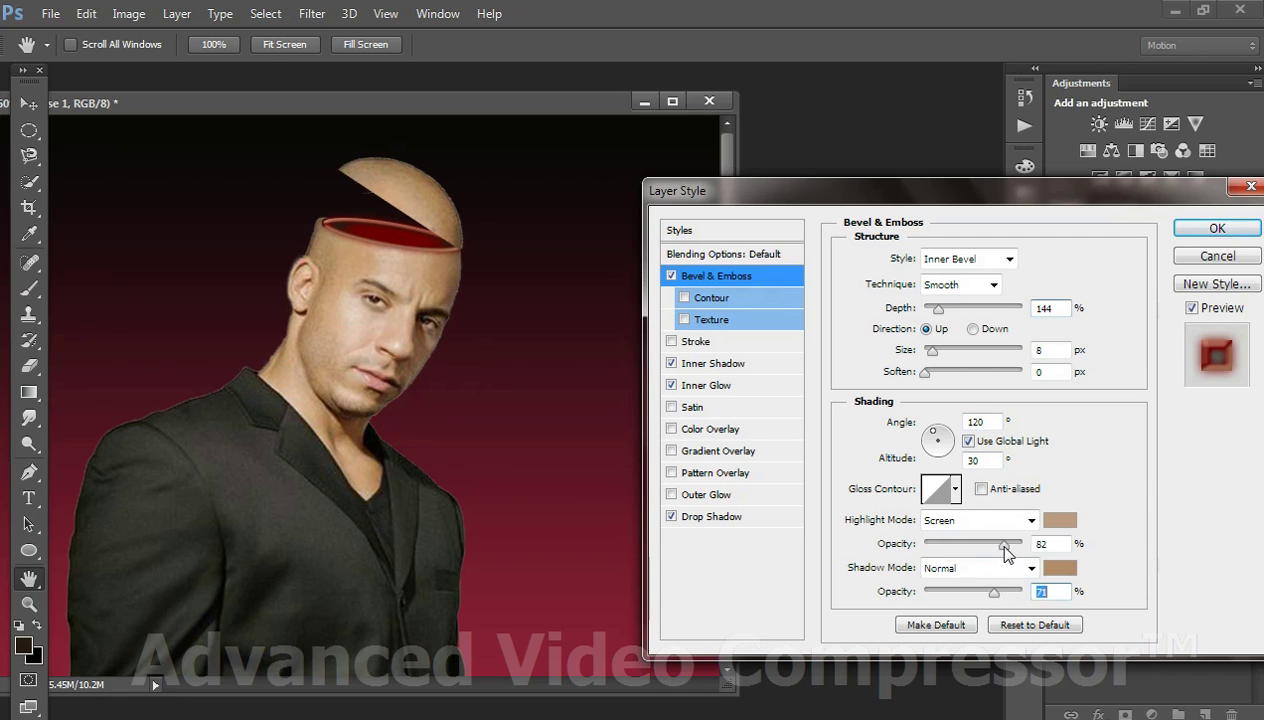
{"action": "left_click_drag", "start_coordinate": [1005, 546], "coordinate": [999, 546]}
Step: Stretch the red-rimmed cavity ellipse upward to fill the head opening
{"action": "left_click", "coordinate": [1184, 232]}
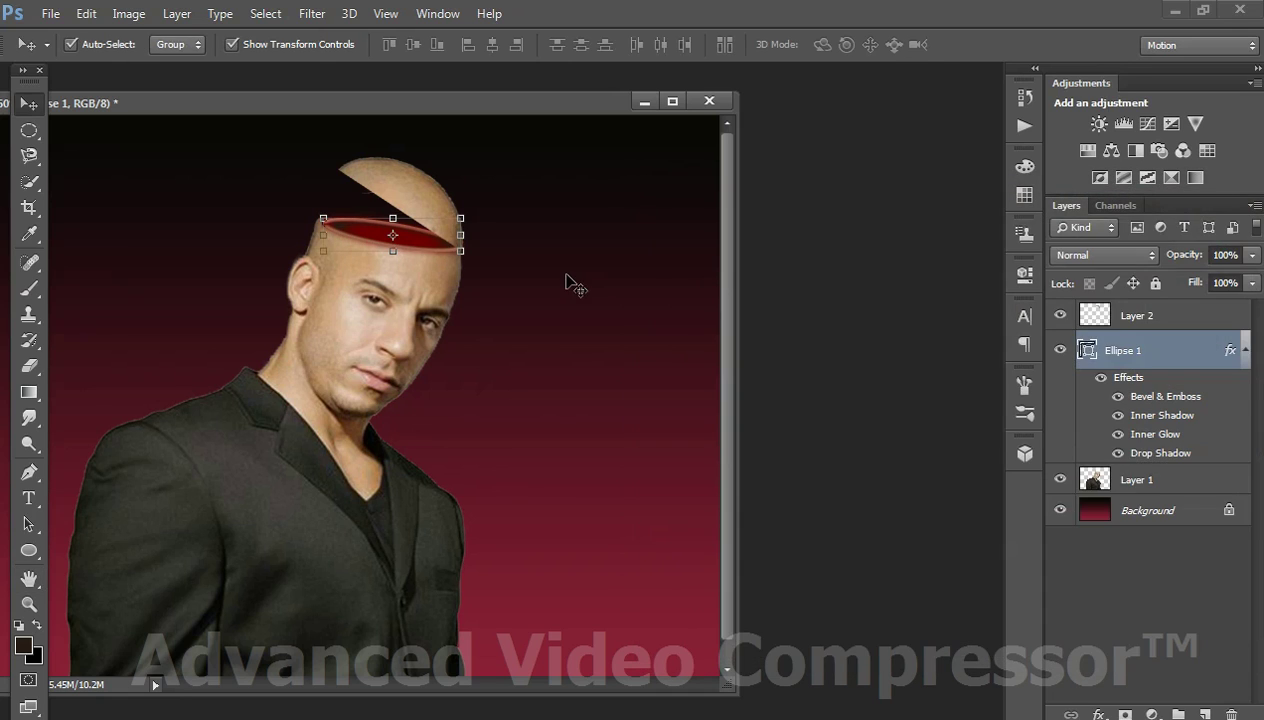
{"action": "left_click", "coordinate": [566, 283]}
{"action": "key", "text": "ctrl+plus"}
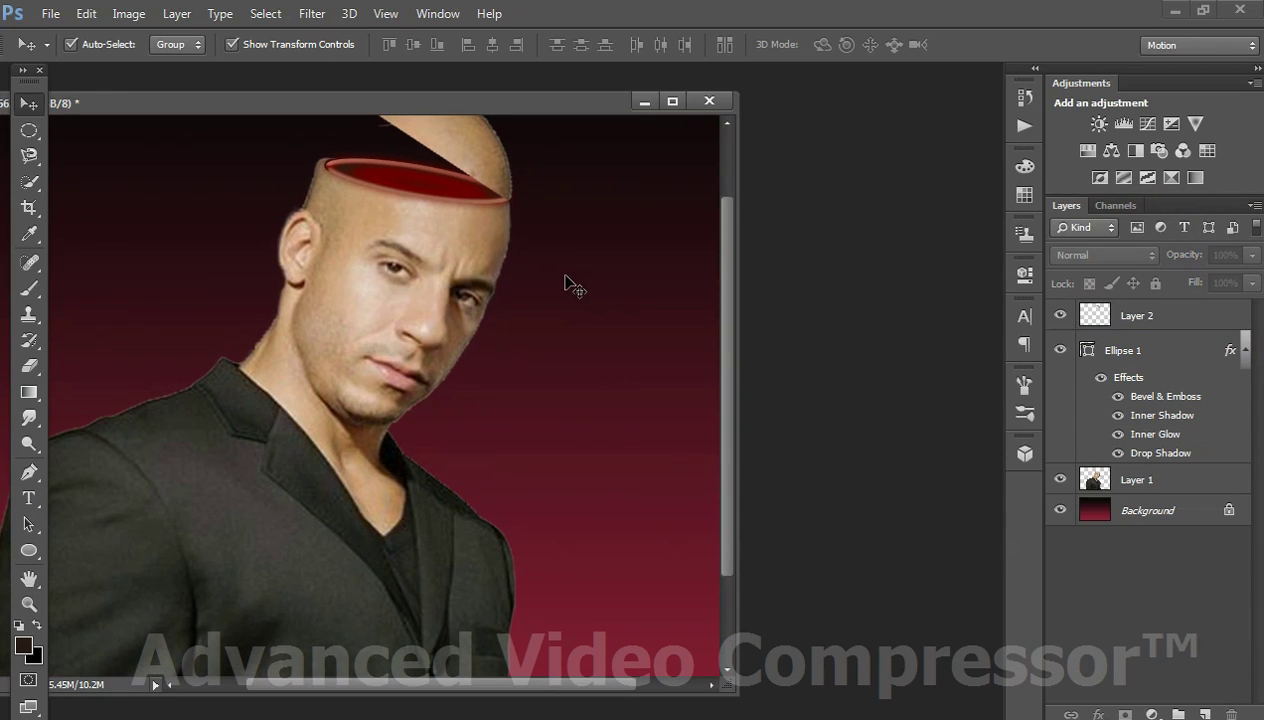
{"action": "left_click_drag", "start_coordinate": [731, 245], "coordinate": [726, 180]}
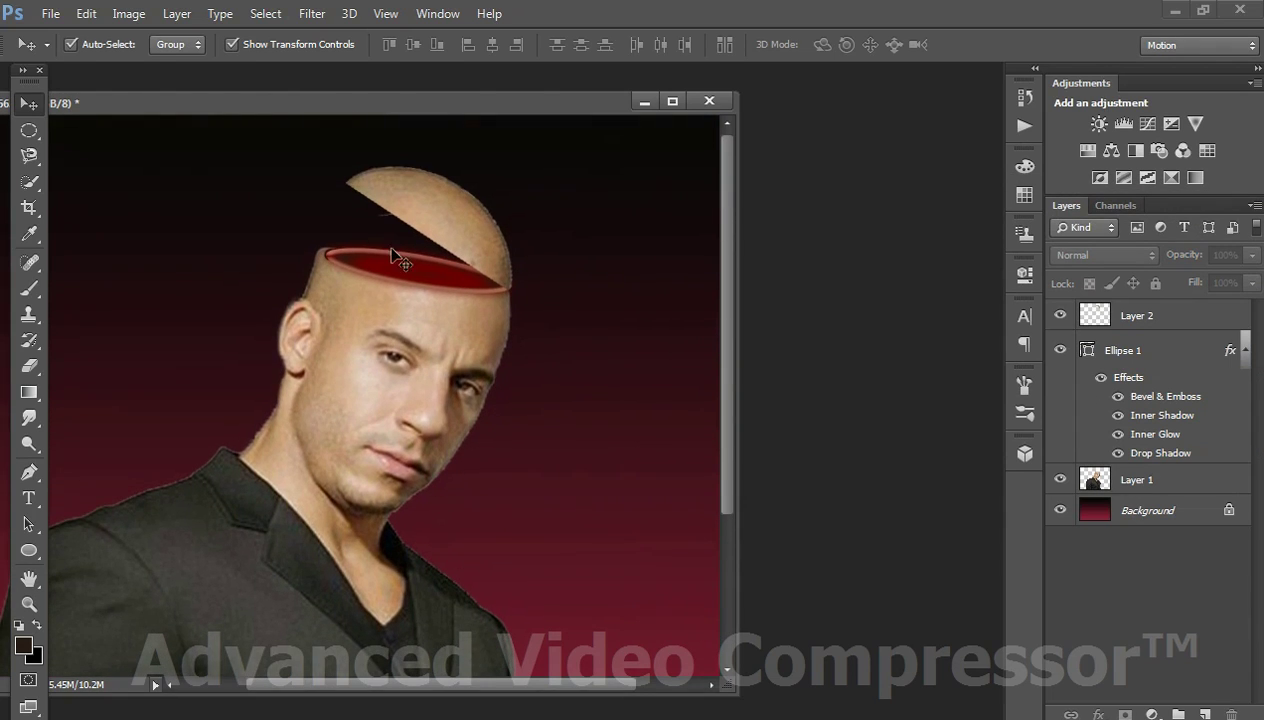
{"action": "left_click", "coordinate": [354, 262]}
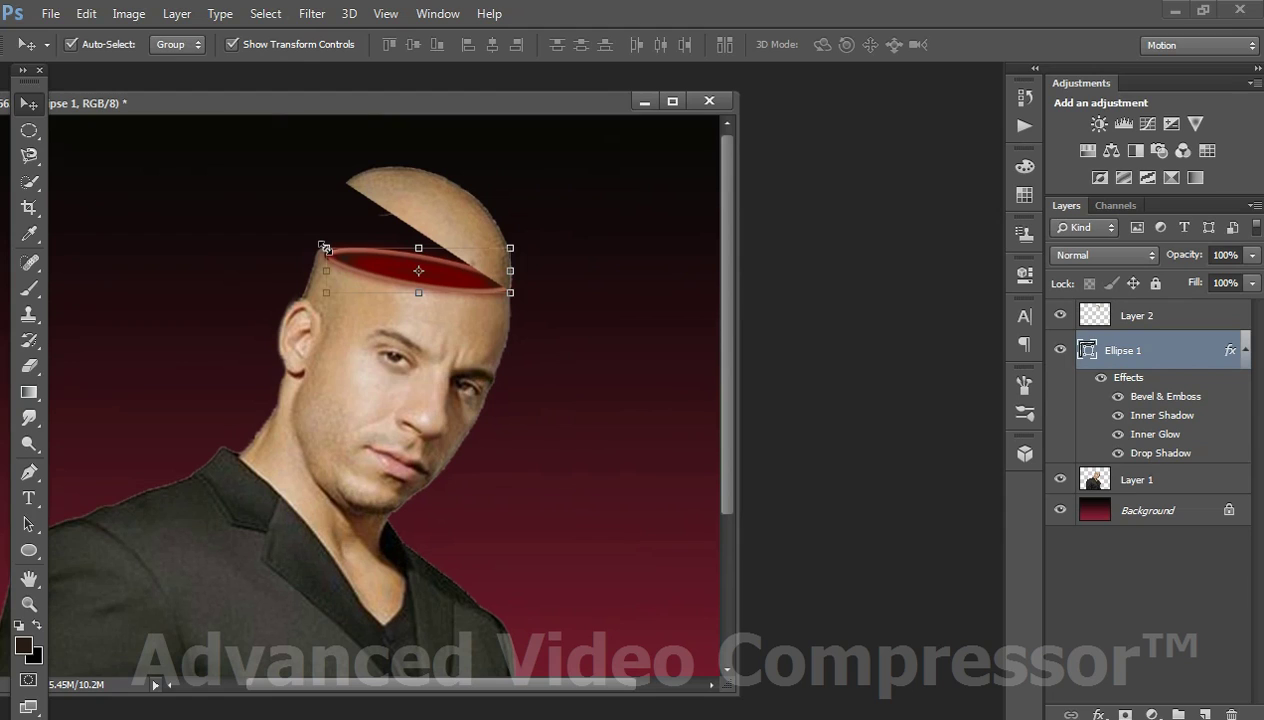
{"action": "left_click_drag", "start_coordinate": [325, 248], "coordinate": [321, 245]}
Step: Commit the ellipse at about 102.10% × 111.25%, then select and show skull cap Layer 2
{"action": "key", "text": "Return"}
{"action": "left_click", "coordinate": [643, 305]}
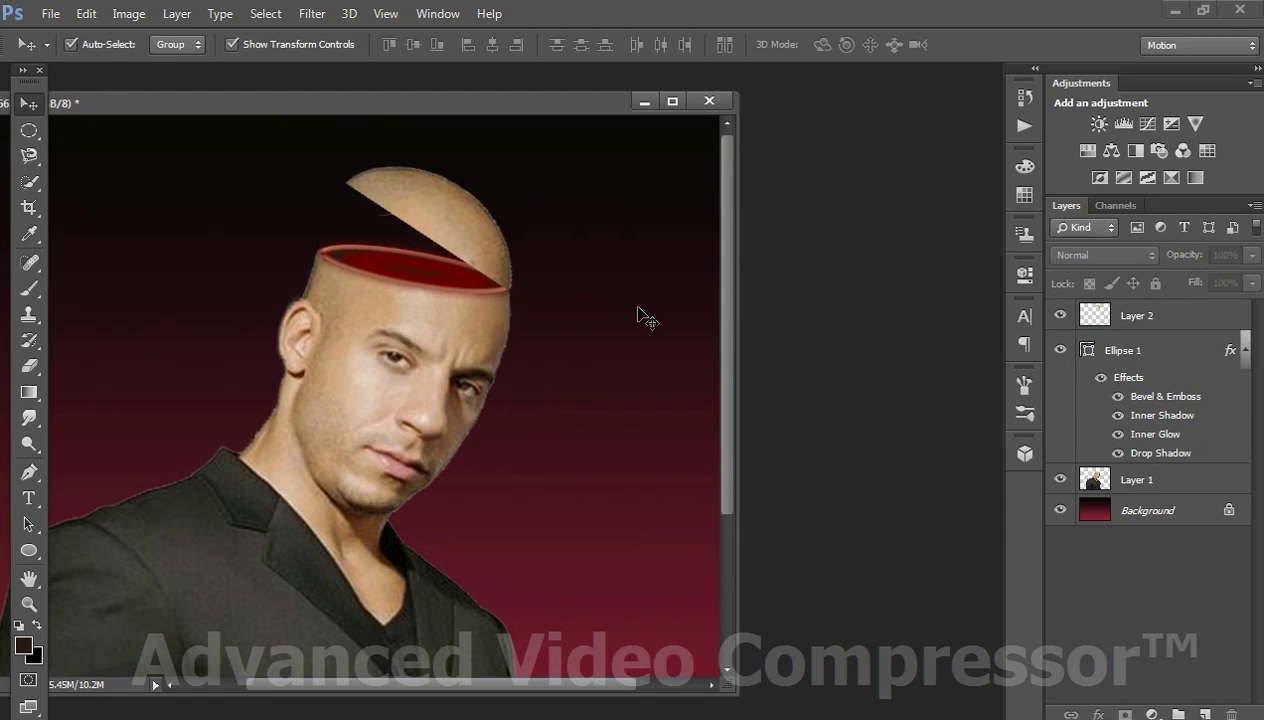
{"action": "key", "text": "ctrl+plus"}
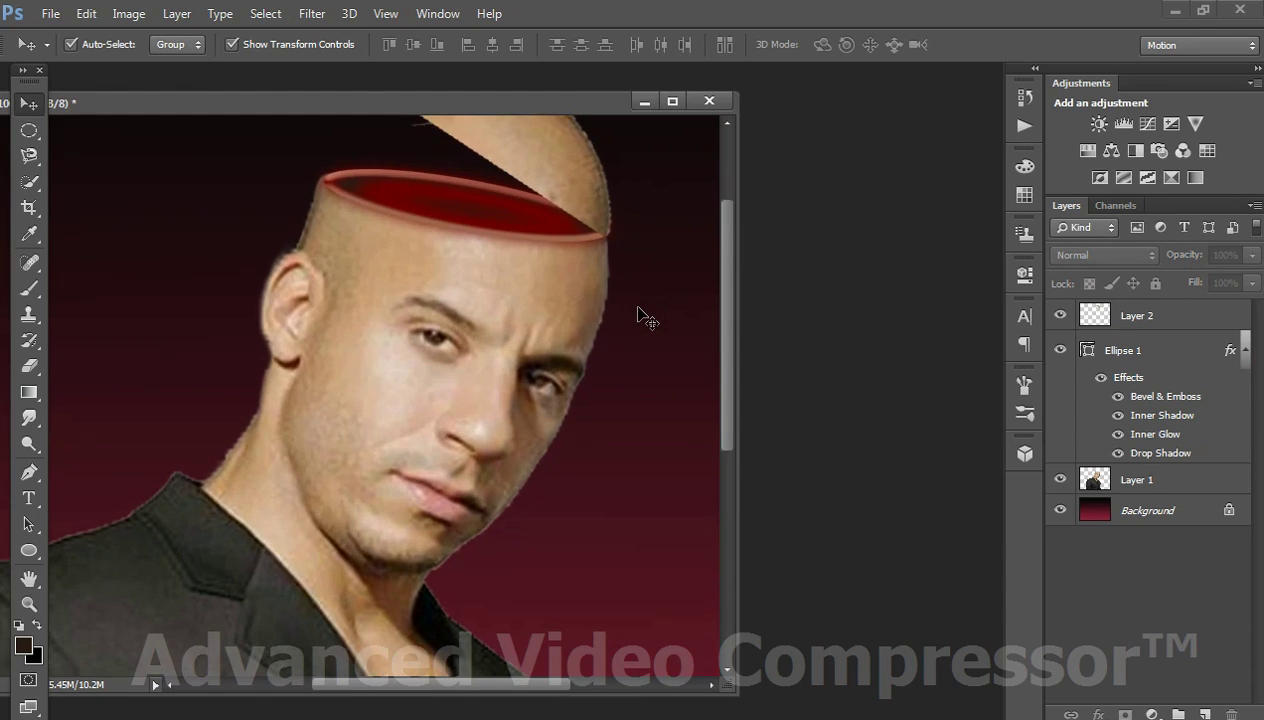
{"action": "key", "text": "ctrl+minus"}
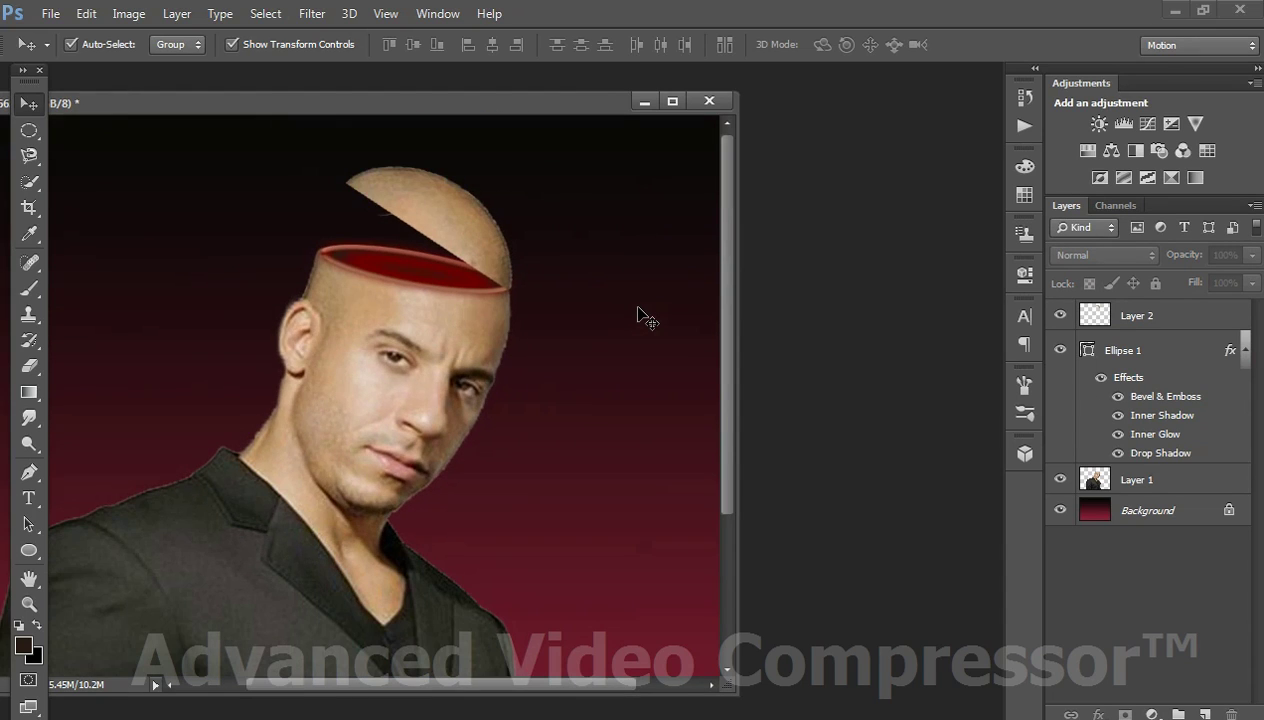
{"action": "left_click", "coordinate": [1106, 315]}
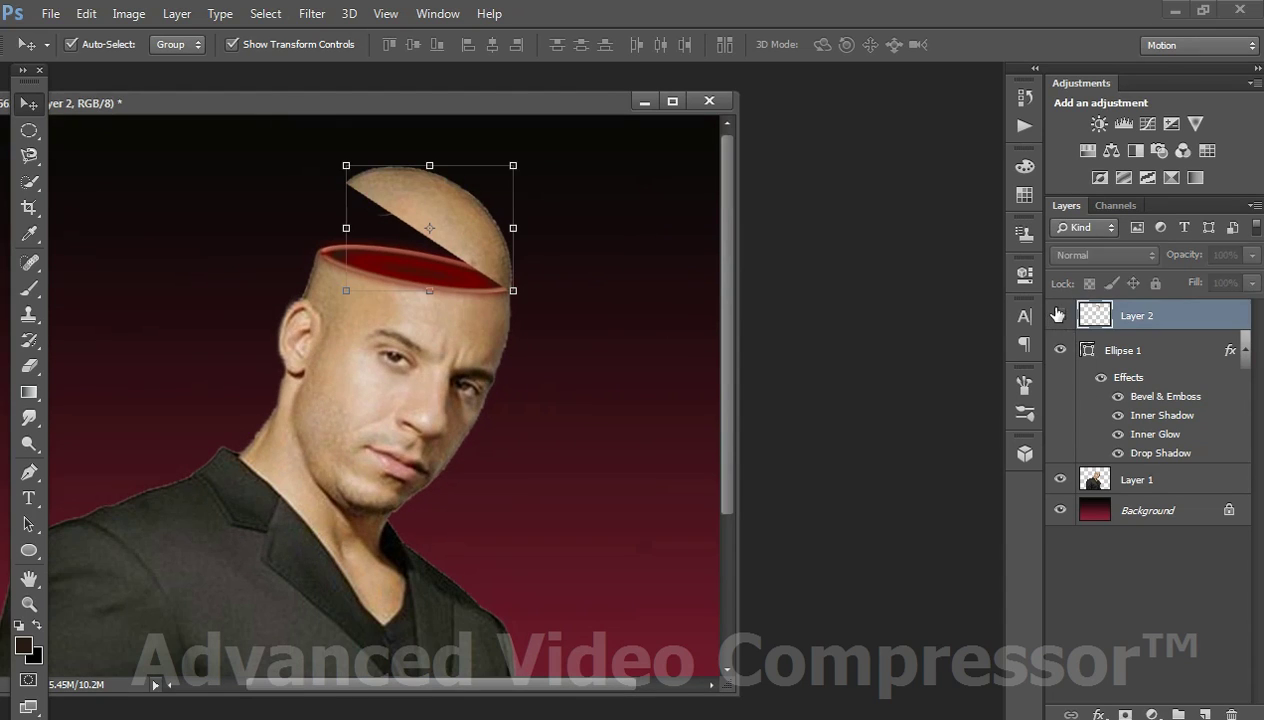
{"action": "left_click", "coordinate": [1060, 315]}
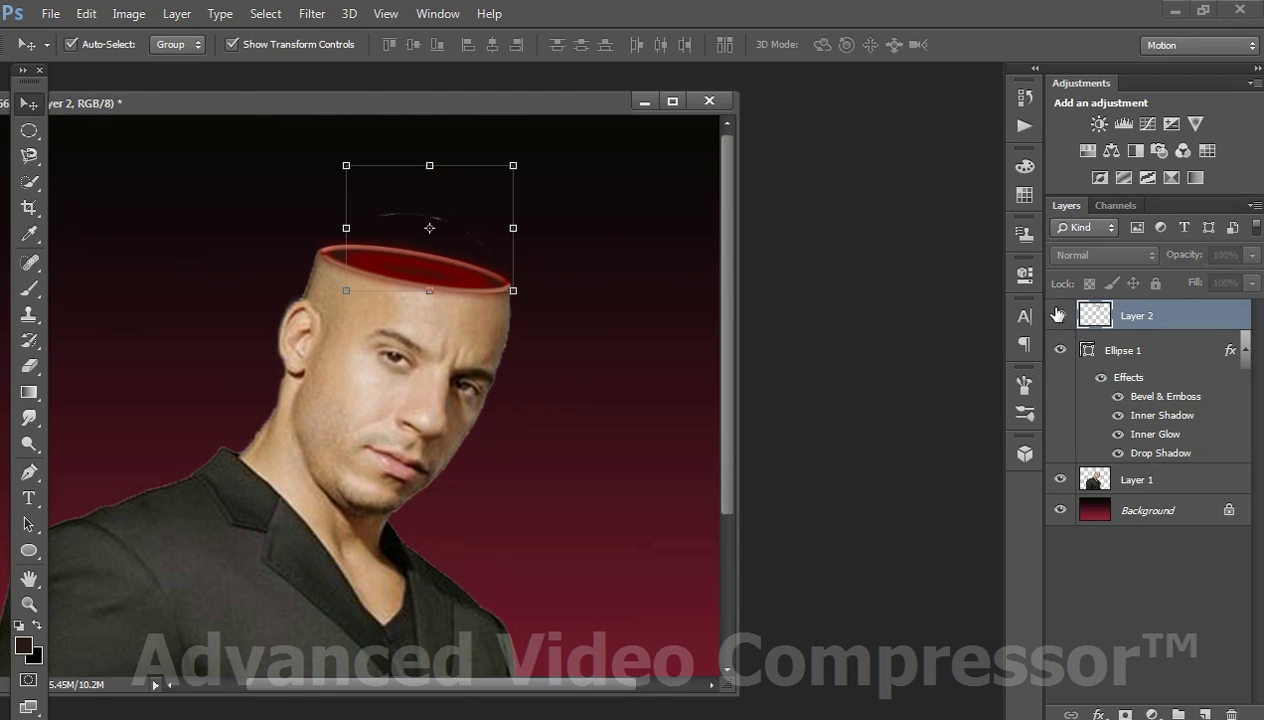
Step: Give Layer 2 a Down inner Bevel & Emboss: 256% depth, 5 px size, 1 px soften
{"action": "right_click", "coordinate": [1139, 320]}
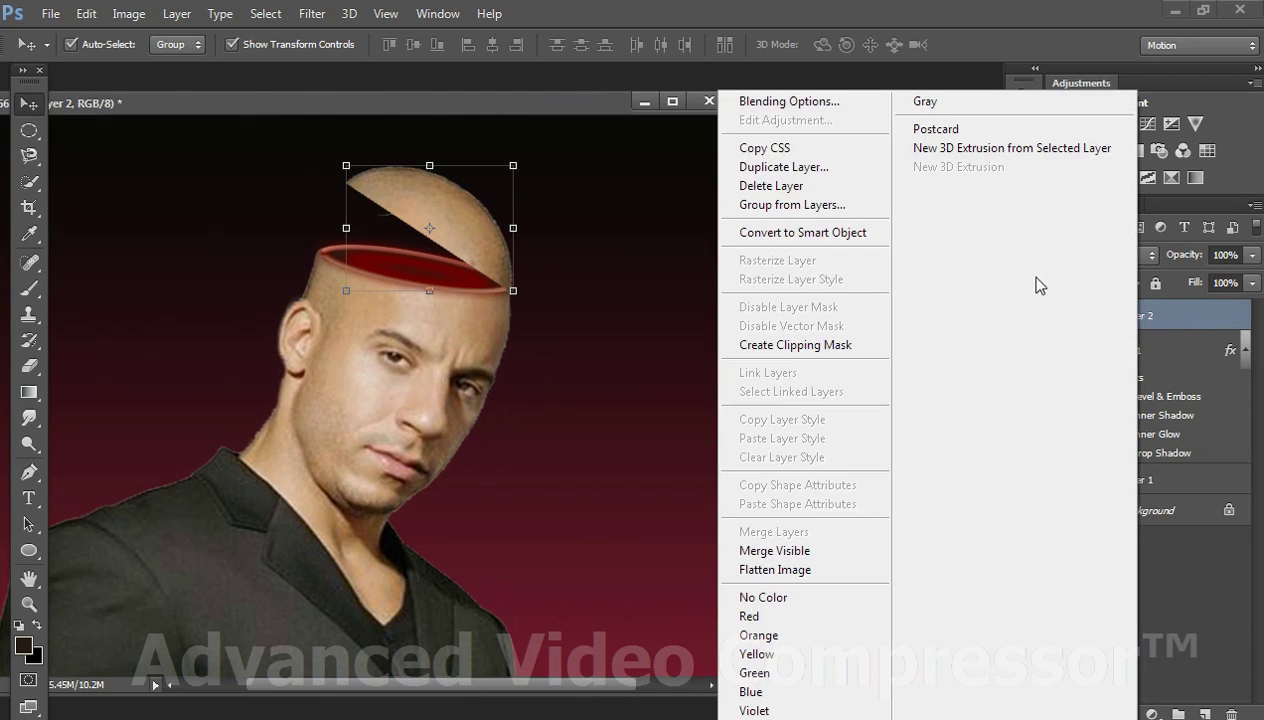
{"action": "left_click", "coordinate": [832, 113]}
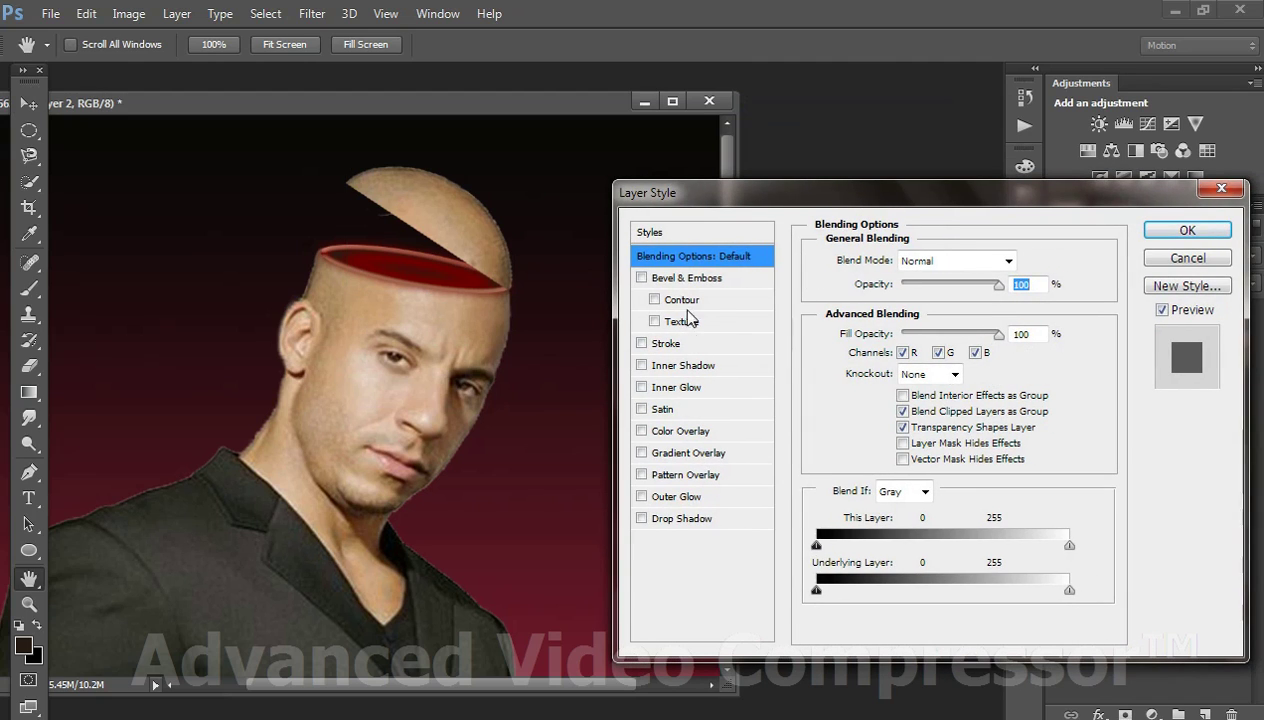
{"action": "left_click", "coordinate": [703, 279]}
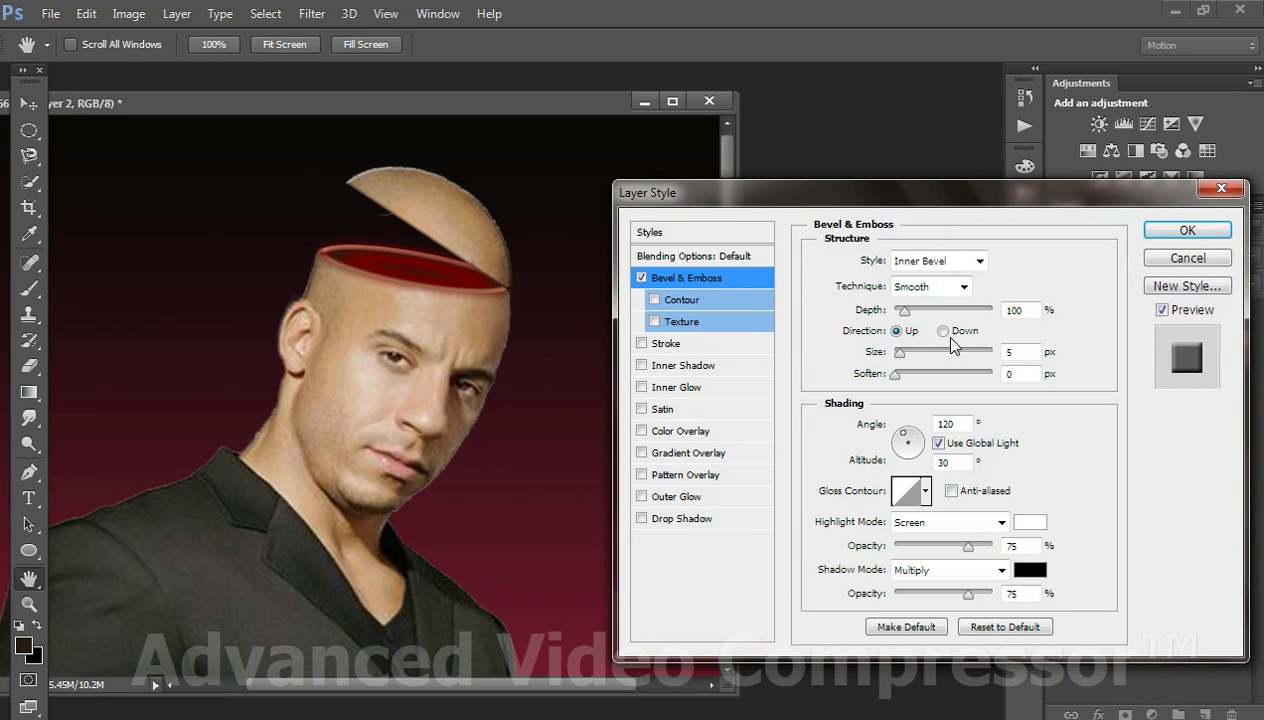
{"action": "left_click_drag", "start_coordinate": [900, 355], "coordinate": [898, 356]}
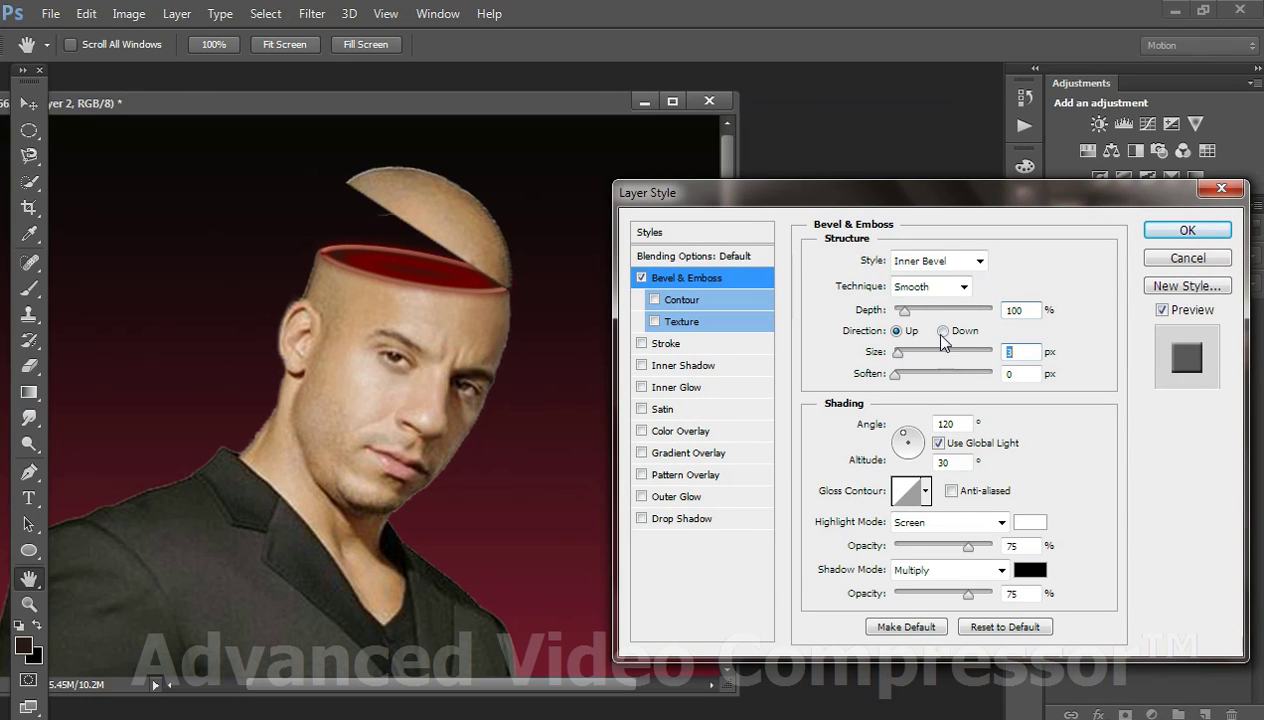
{"action": "left_click", "coordinate": [942, 331]}
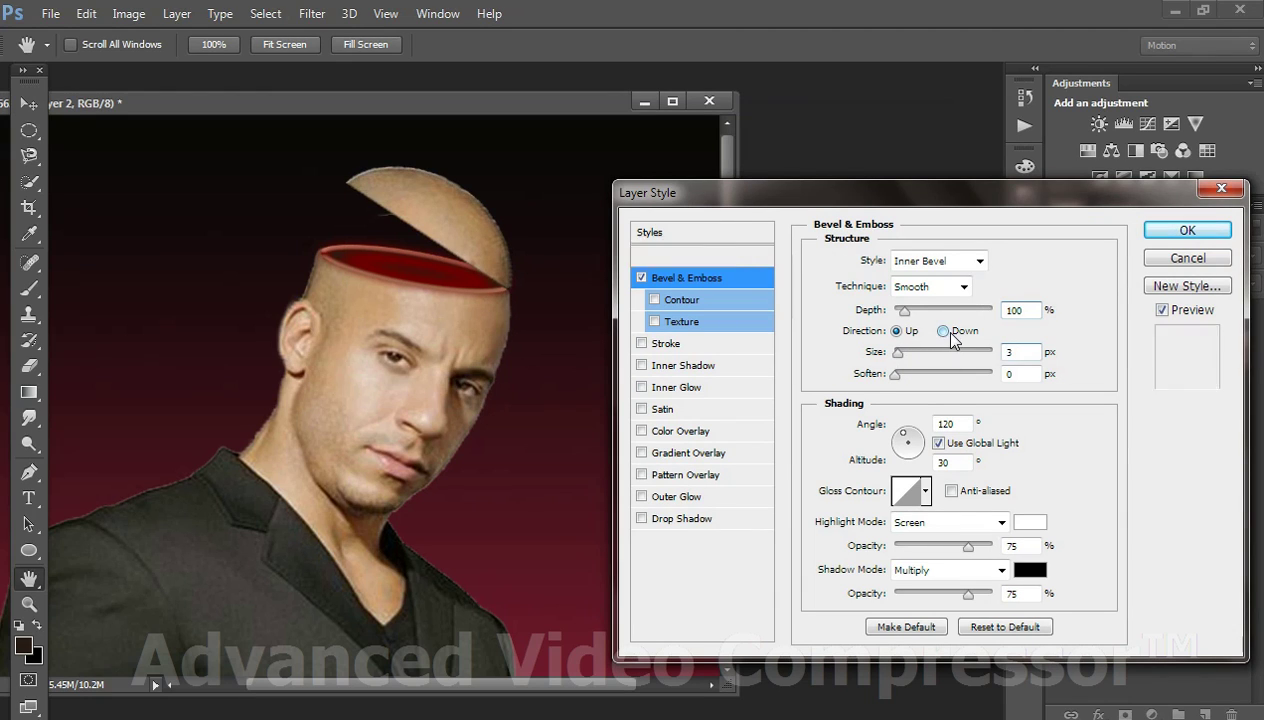
{"action": "left_click_drag", "start_coordinate": [897, 353], "coordinate": [901, 353]}
{"action": "left_click", "coordinate": [896, 376]}
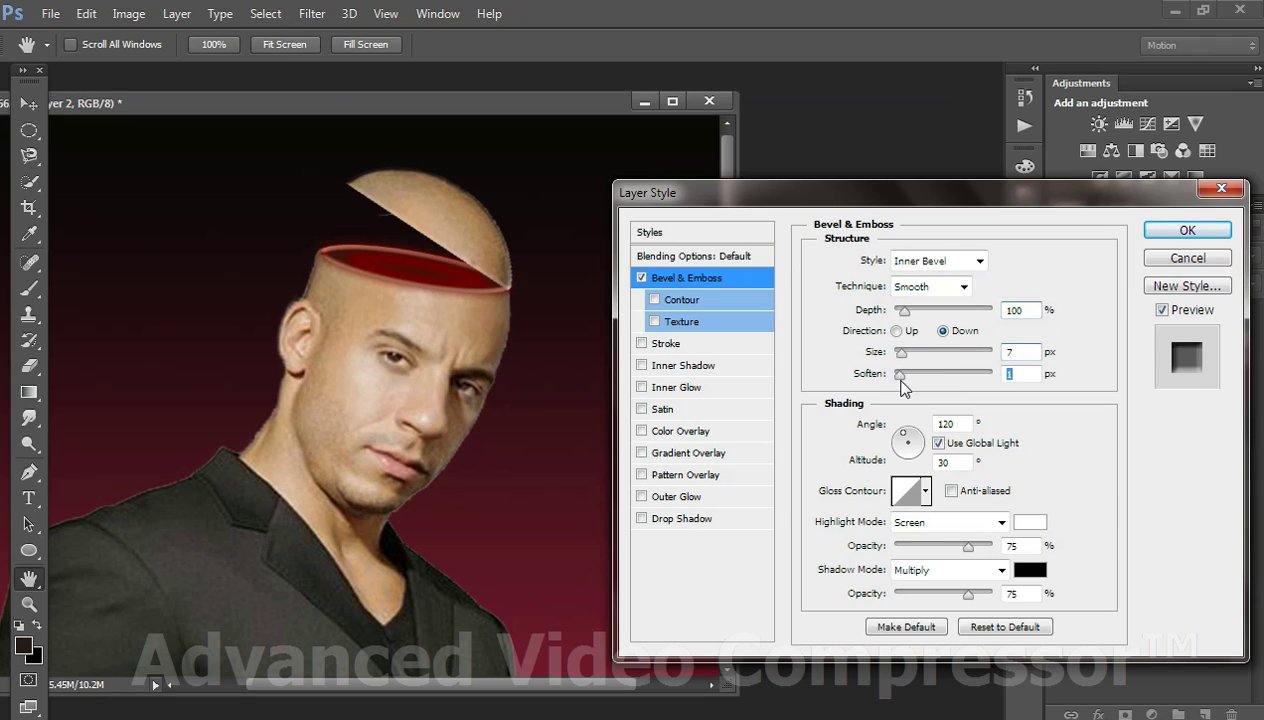
{"action": "left_click", "coordinate": [903, 354]}
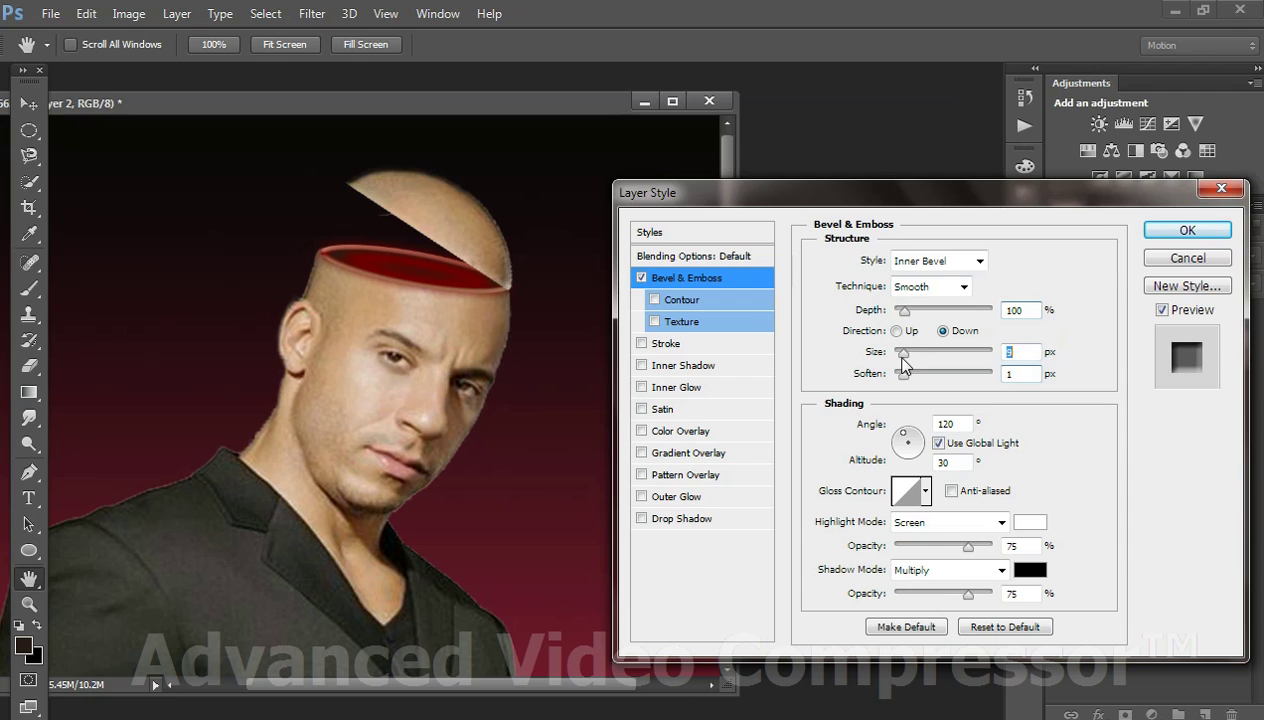
{"action": "left_click_drag", "start_coordinate": [903, 356], "coordinate": [920, 311]}
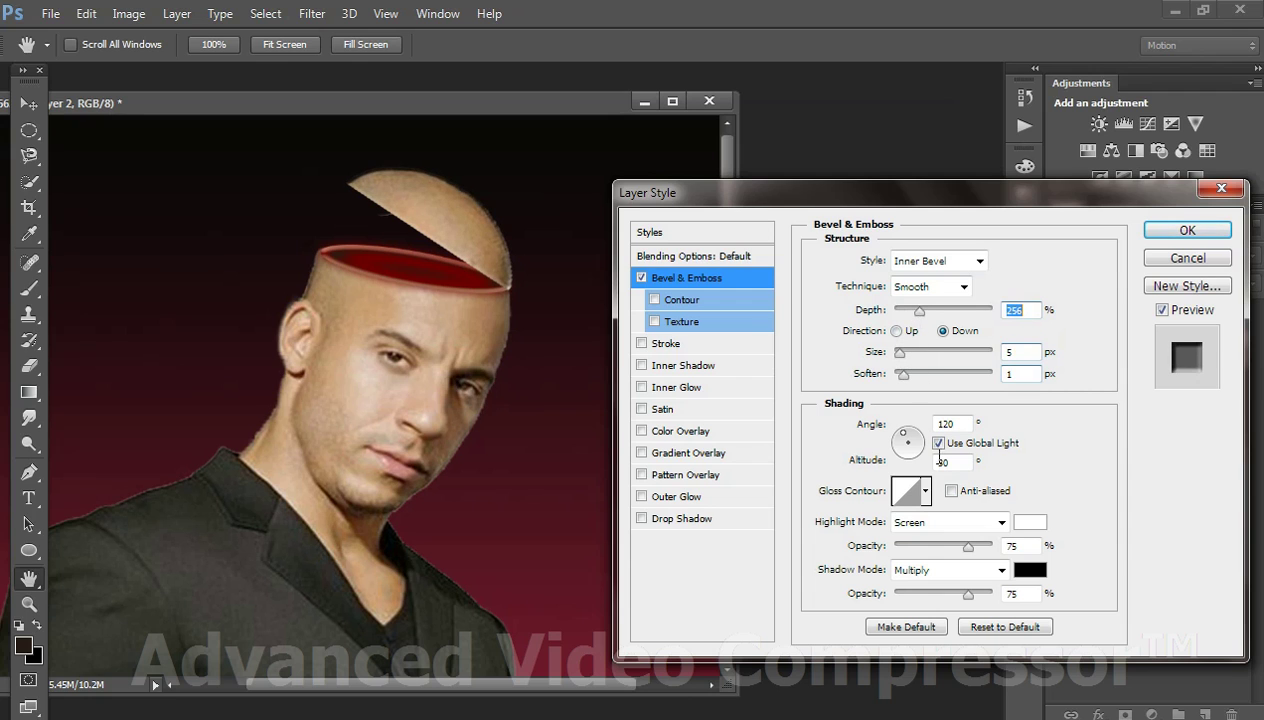
{"action": "left_click", "coordinate": [1028, 522]}
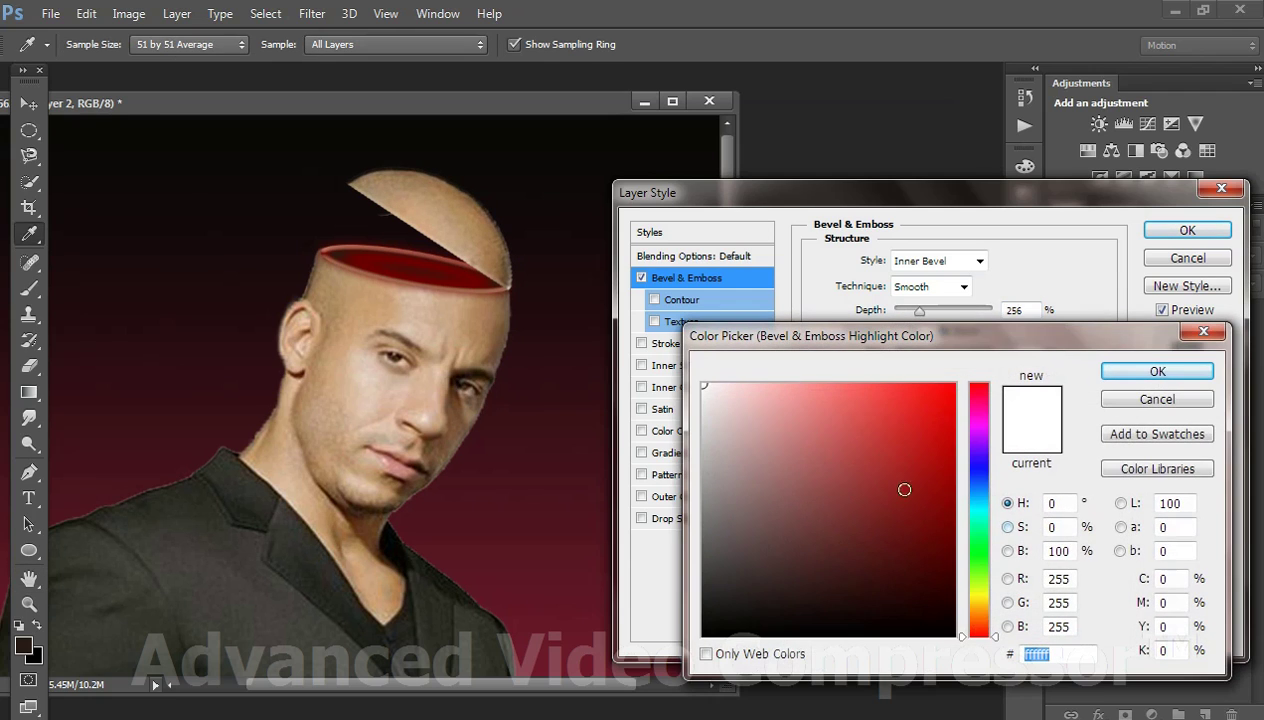
Step: Set the bevel highlight to a skin tone sampled from the face, at 100% opacity
{"action": "left_click", "coordinate": [462, 302]}
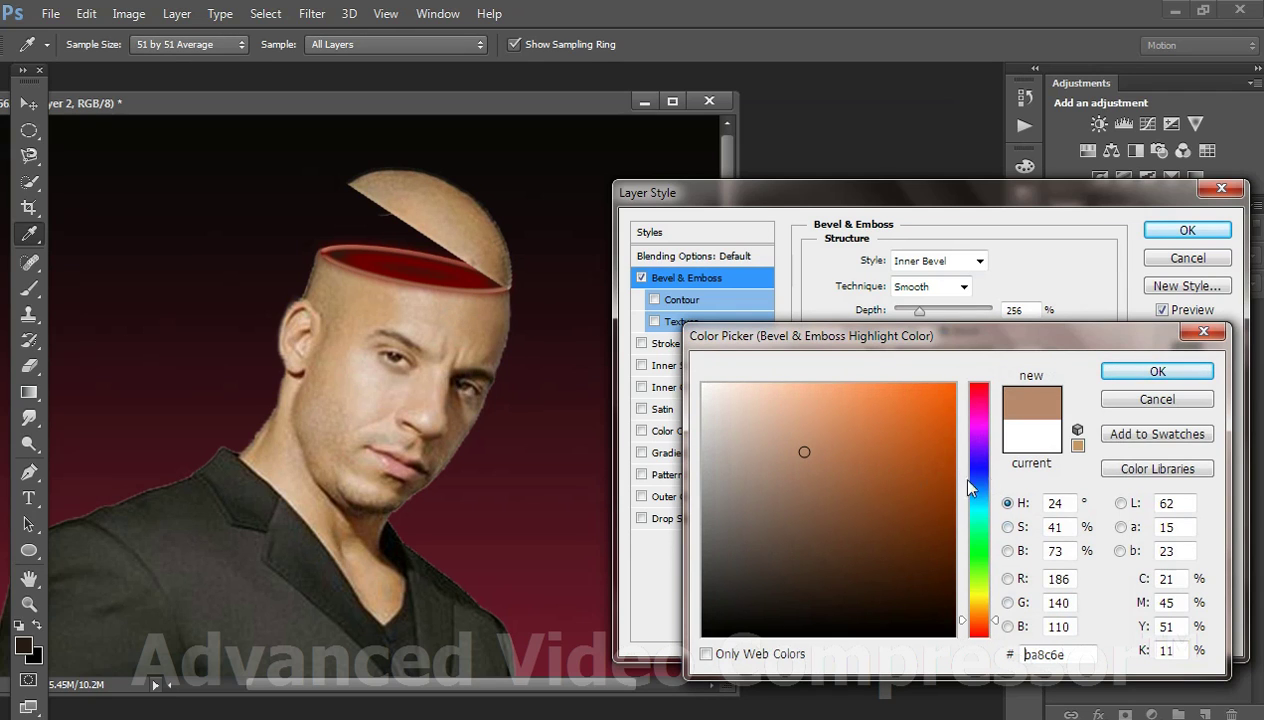
{"action": "left_click", "coordinate": [1155, 371]}
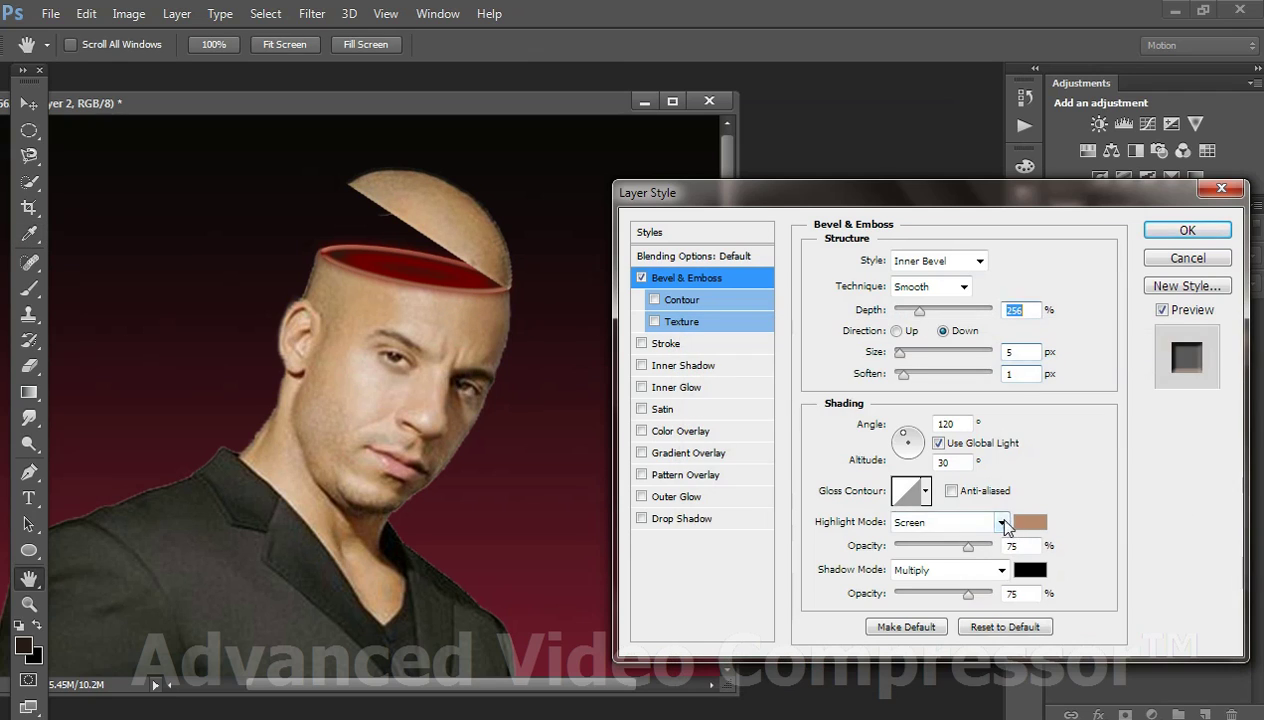
{"action": "left_click", "coordinate": [1002, 522]}
{"action": "left_click", "coordinate": [975, 12]}
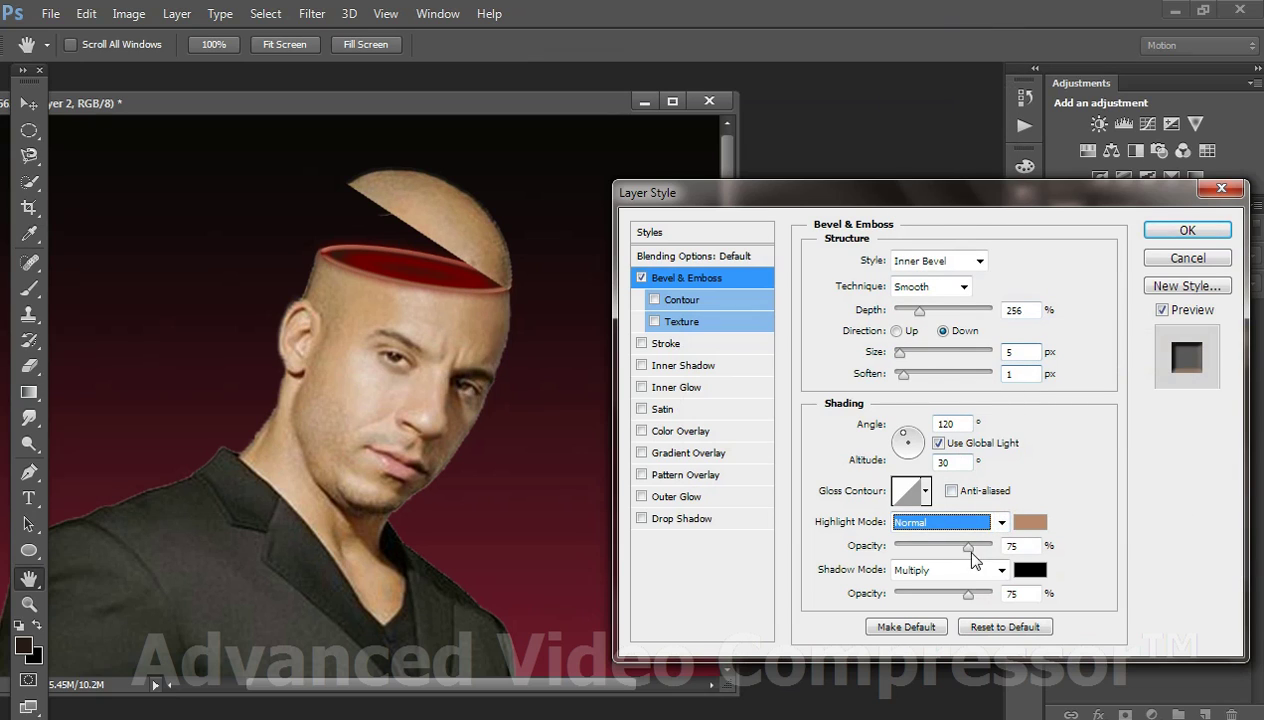
{"action": "left_click_drag", "start_coordinate": [970, 549], "coordinate": [993, 548]}
{"action": "left_click", "coordinate": [1001, 570]}
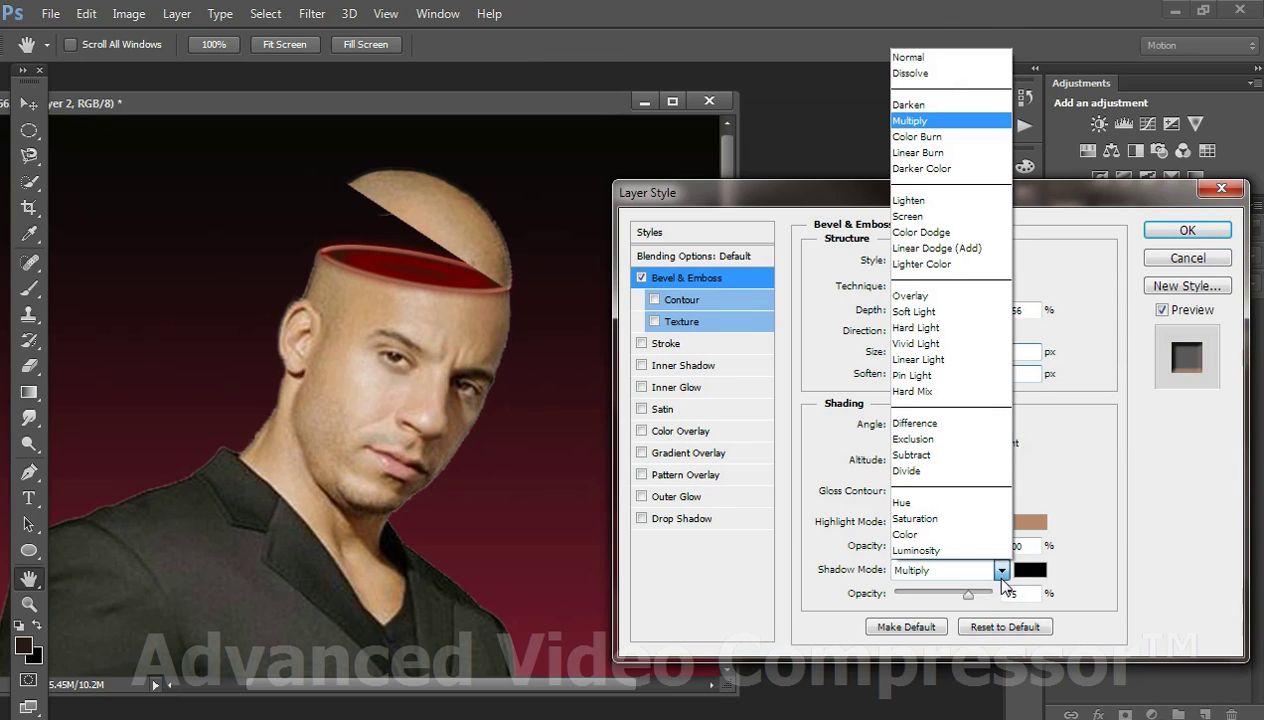
{"action": "left_click", "coordinate": [910, 57]}
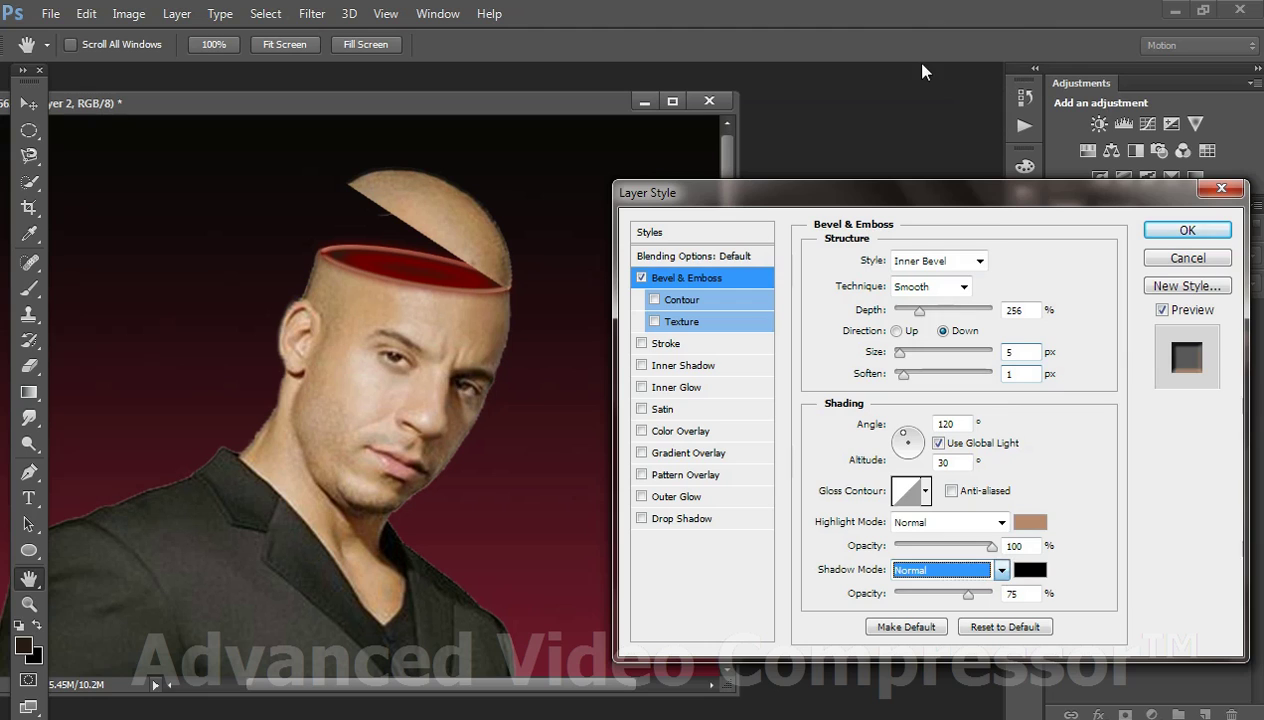
Step: Make the bevel shadow colour dark red 6c0a0a at 100% opacity
{"action": "left_click", "coordinate": [1041, 580]}
{"action": "left_click", "coordinate": [946, 503]}
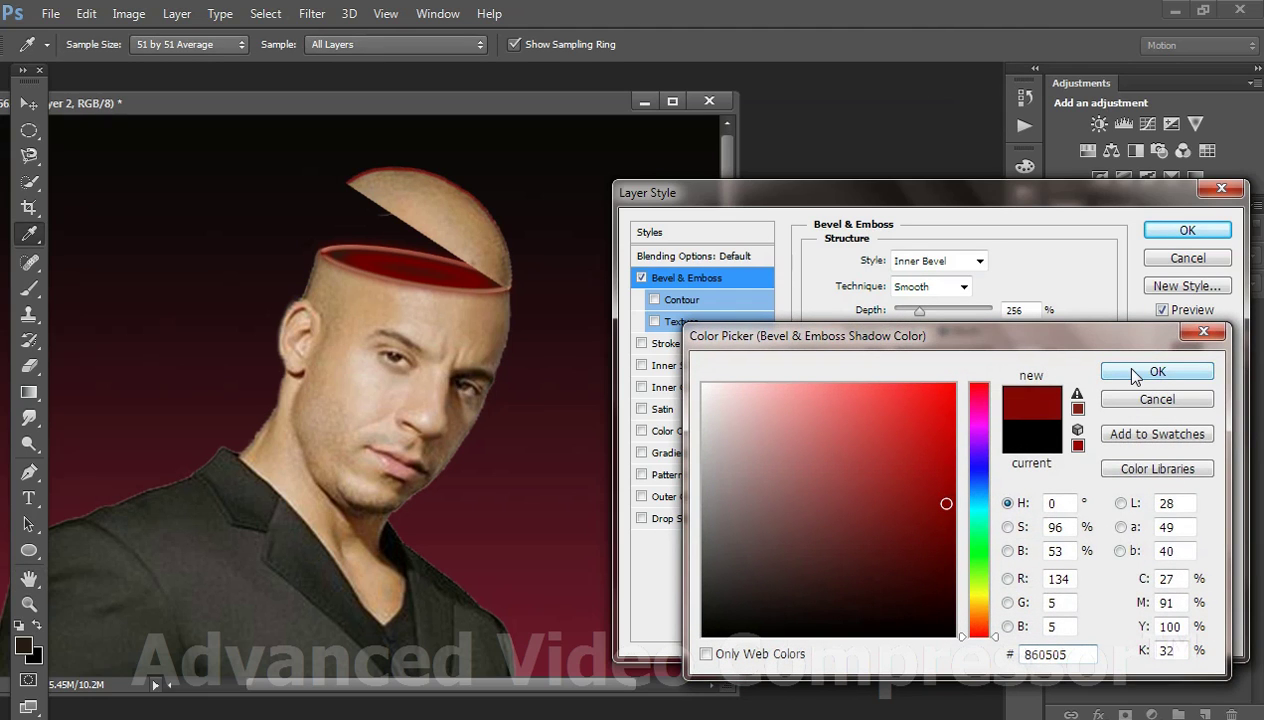
{"action": "left_click", "coordinate": [936, 635]}
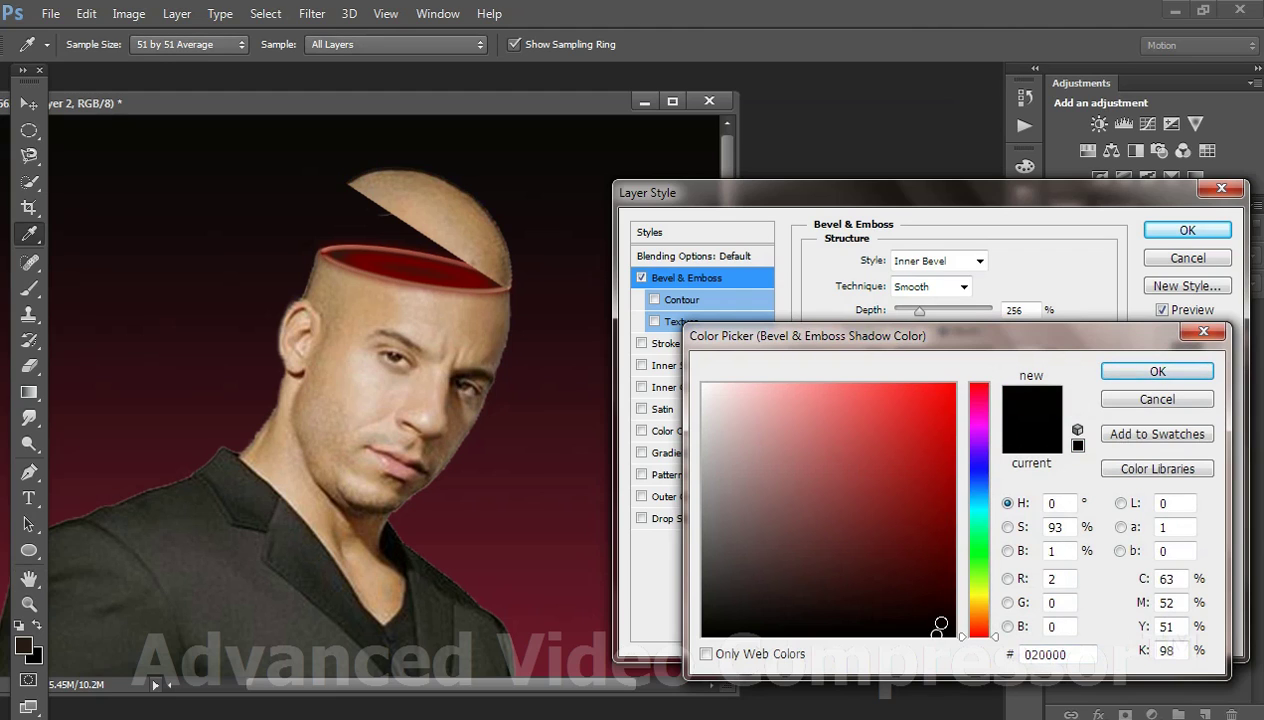
{"action": "left_click_drag", "start_coordinate": [978, 536], "coordinate": [978, 532]}
{"action": "left_click", "coordinate": [931, 529]}
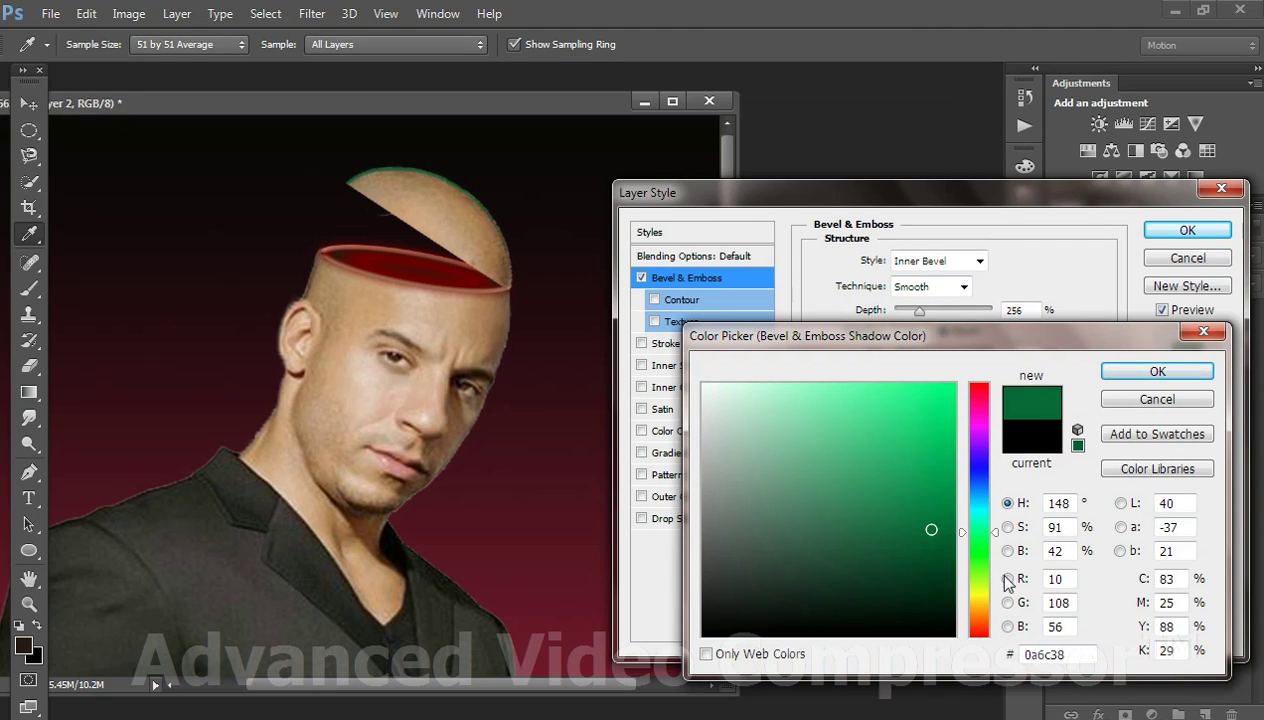
{"action": "left_click", "coordinate": [976, 383]}
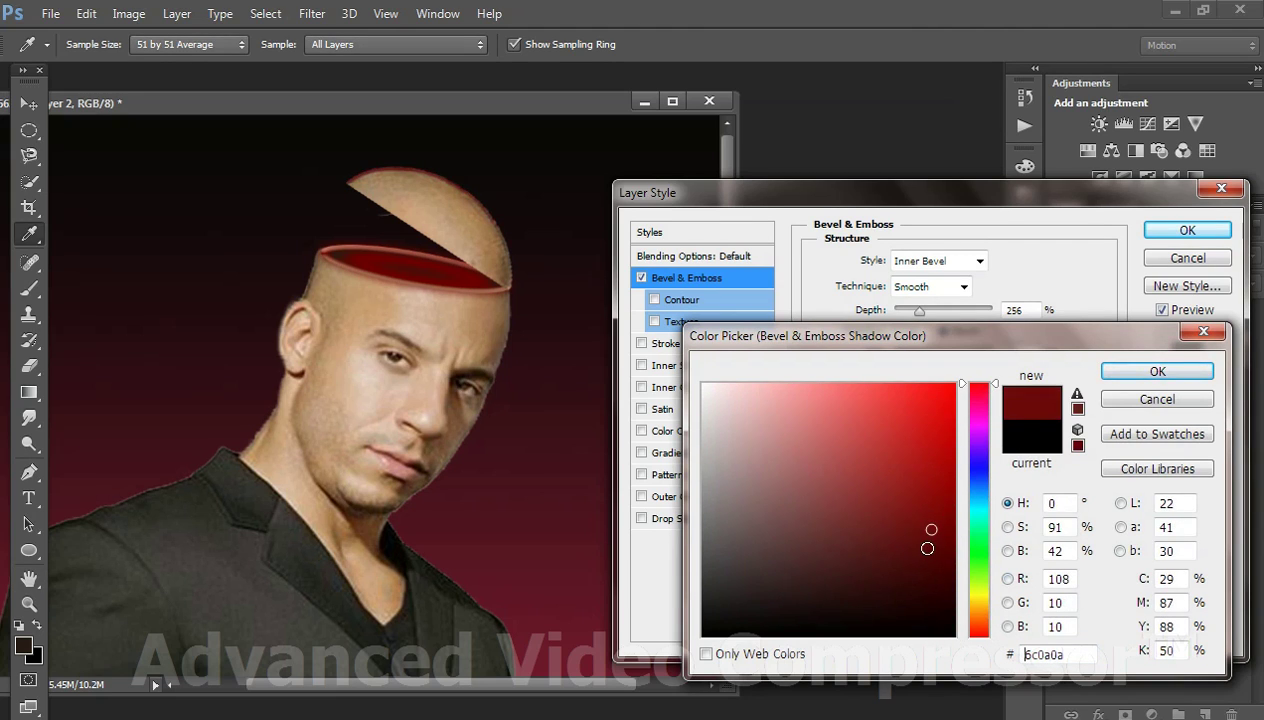
{"action": "left_click", "coordinate": [1140, 372]}
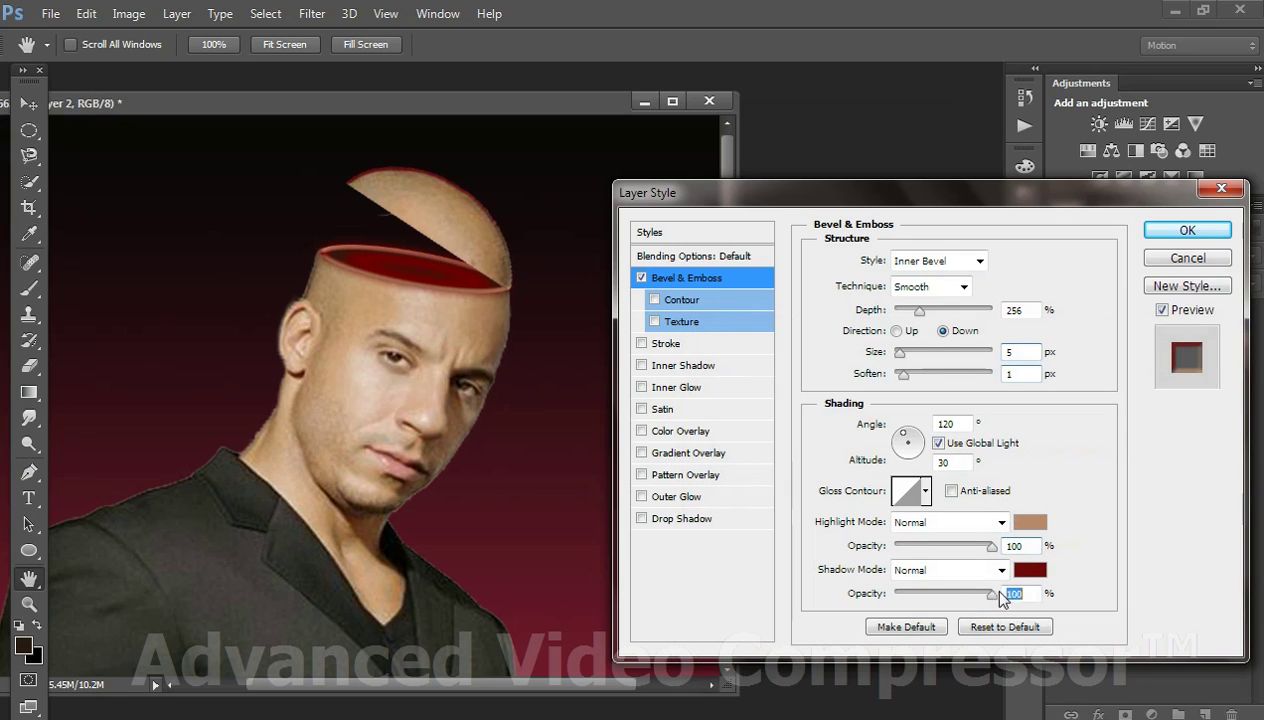
{"action": "left_click", "coordinate": [1013, 593]}
Step: Set the highlight mode to Divide and the shadow mode to Linear Light
{"action": "left_click", "coordinate": [990, 522]}
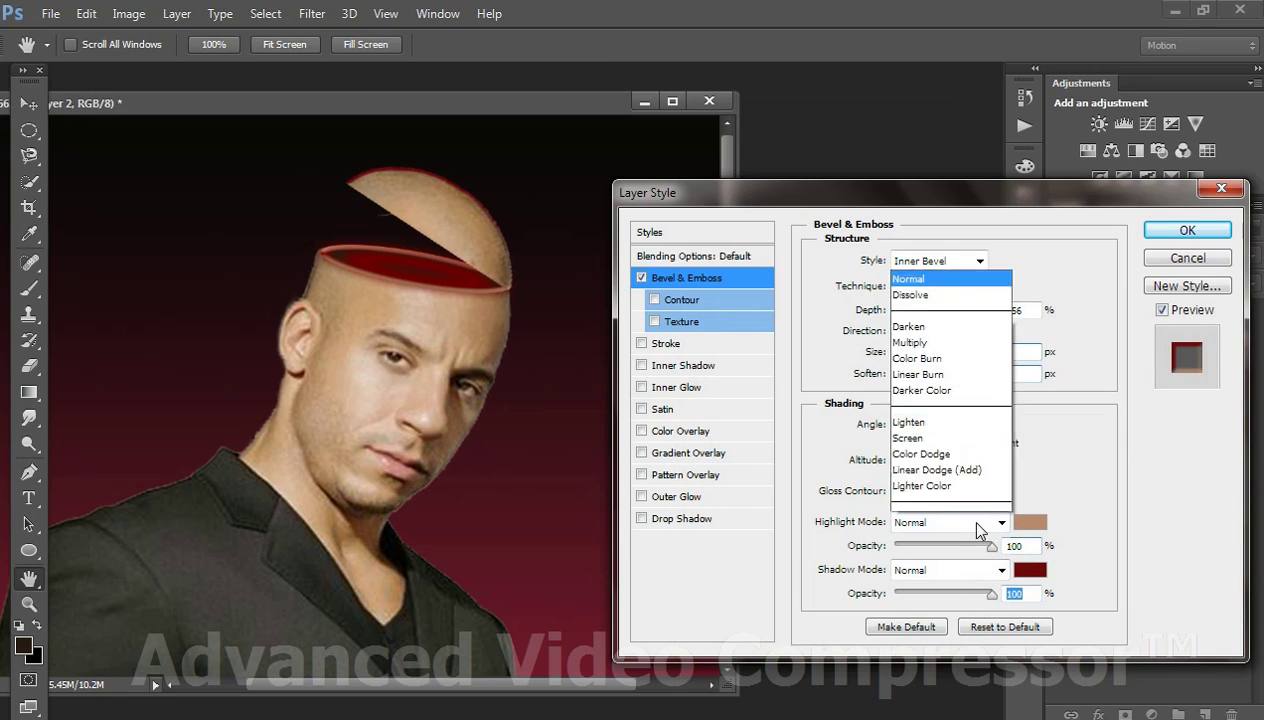
{"action": "left_click", "coordinate": [932, 425]}
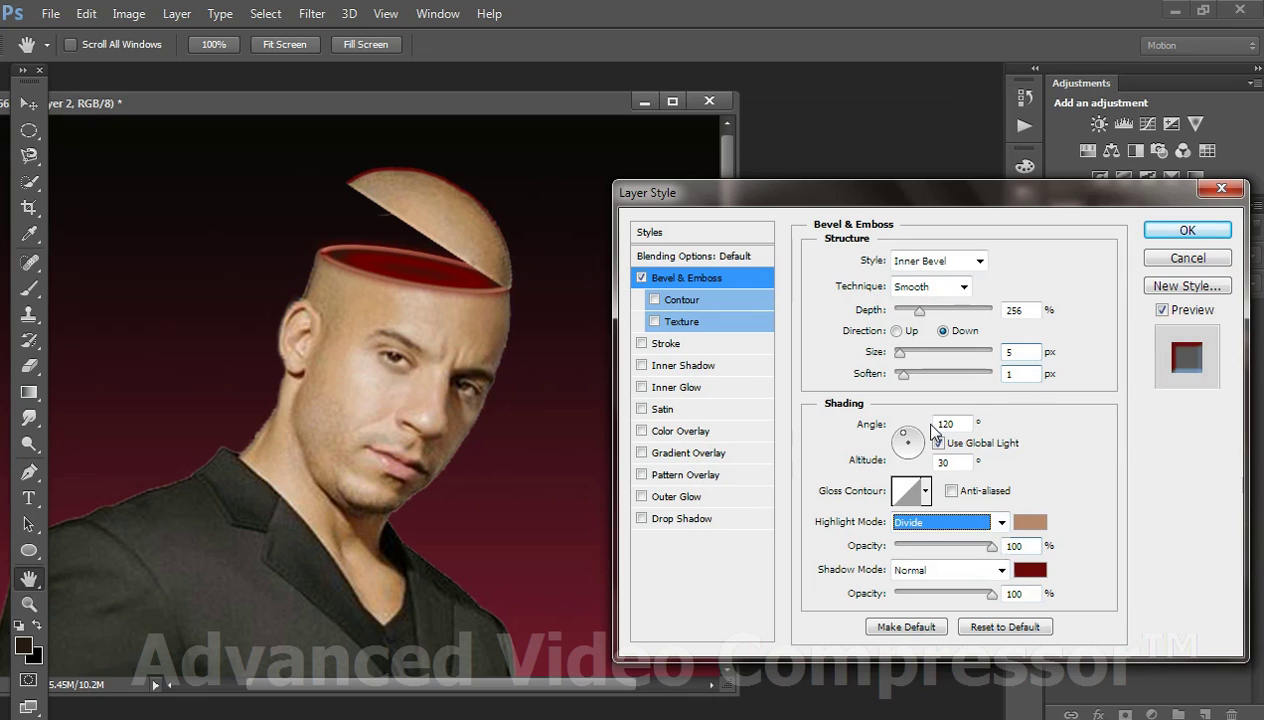
{"action": "left_click", "coordinate": [996, 570]}
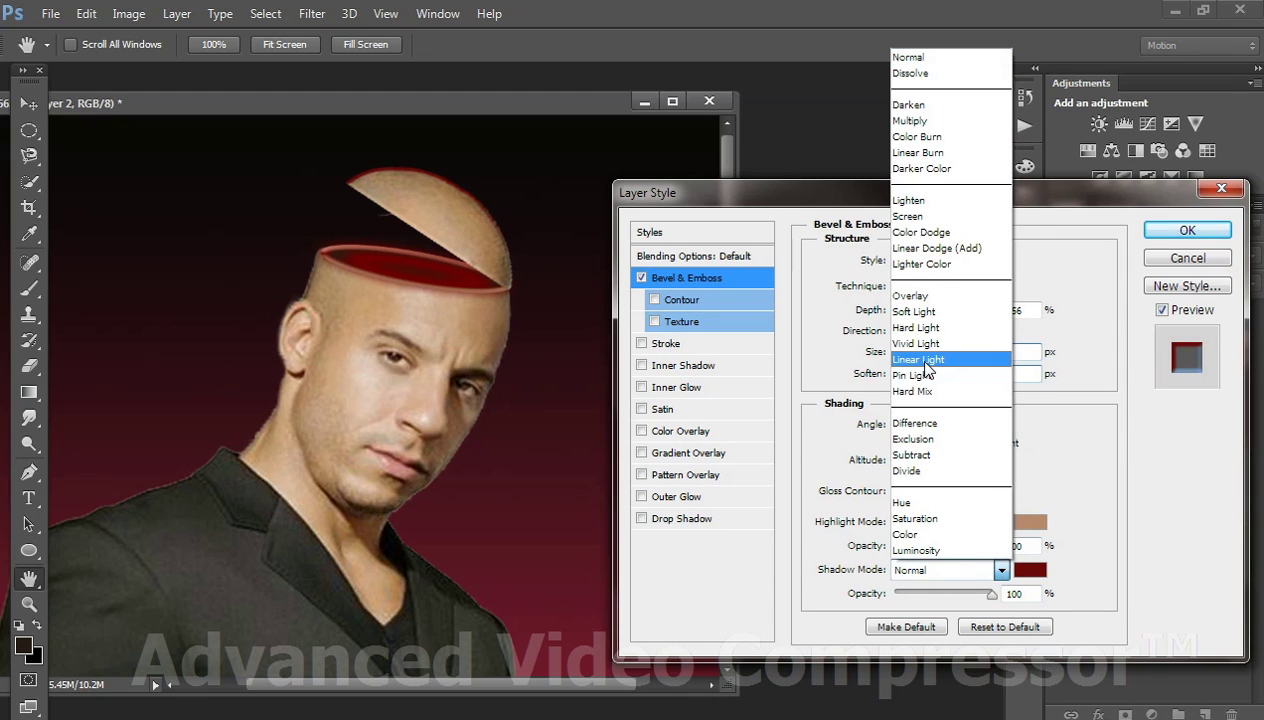
{"action": "left_click", "coordinate": [927, 360]}
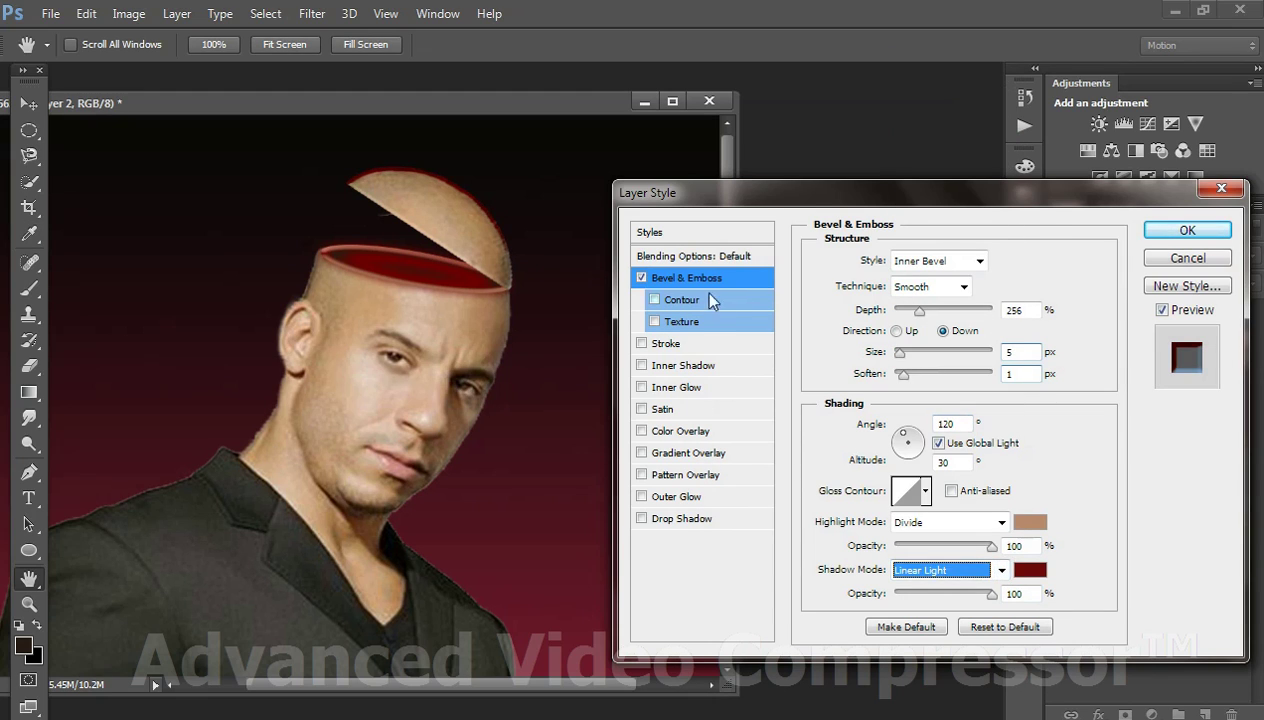
Step: Add a Normal dark red (800000) drop shadow: 0 px distance, 0% spread, 40 px size
{"action": "left_click", "coordinate": [666, 518]}
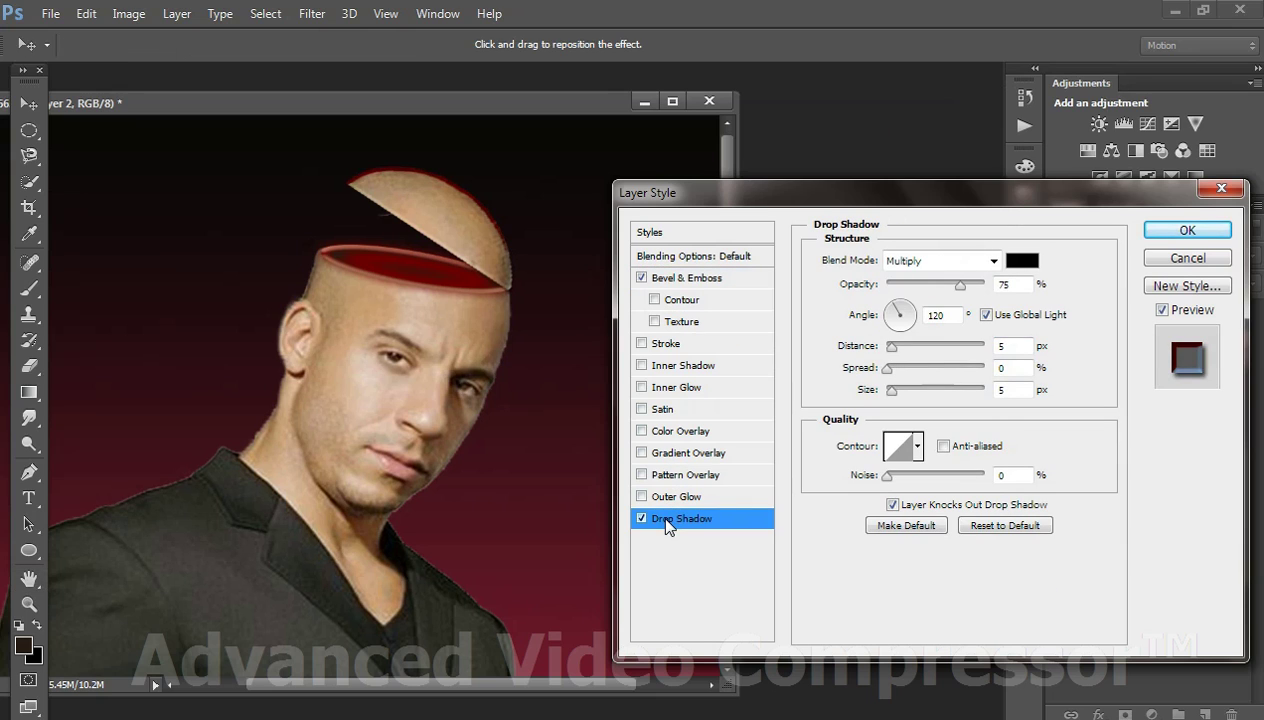
{"action": "left_click", "coordinate": [985, 263]}
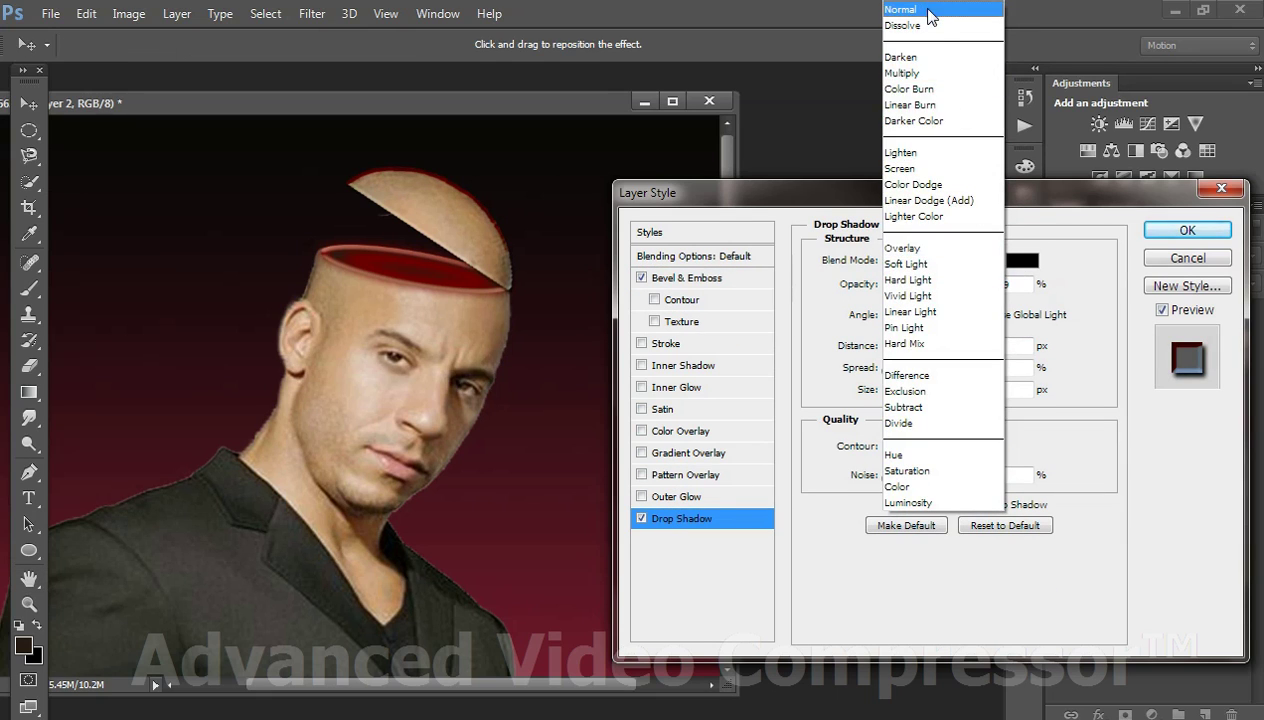
{"action": "left_click", "coordinate": [930, 14]}
{"action": "left_click_drag", "start_coordinate": [889, 369], "coordinate": [900, 370]}
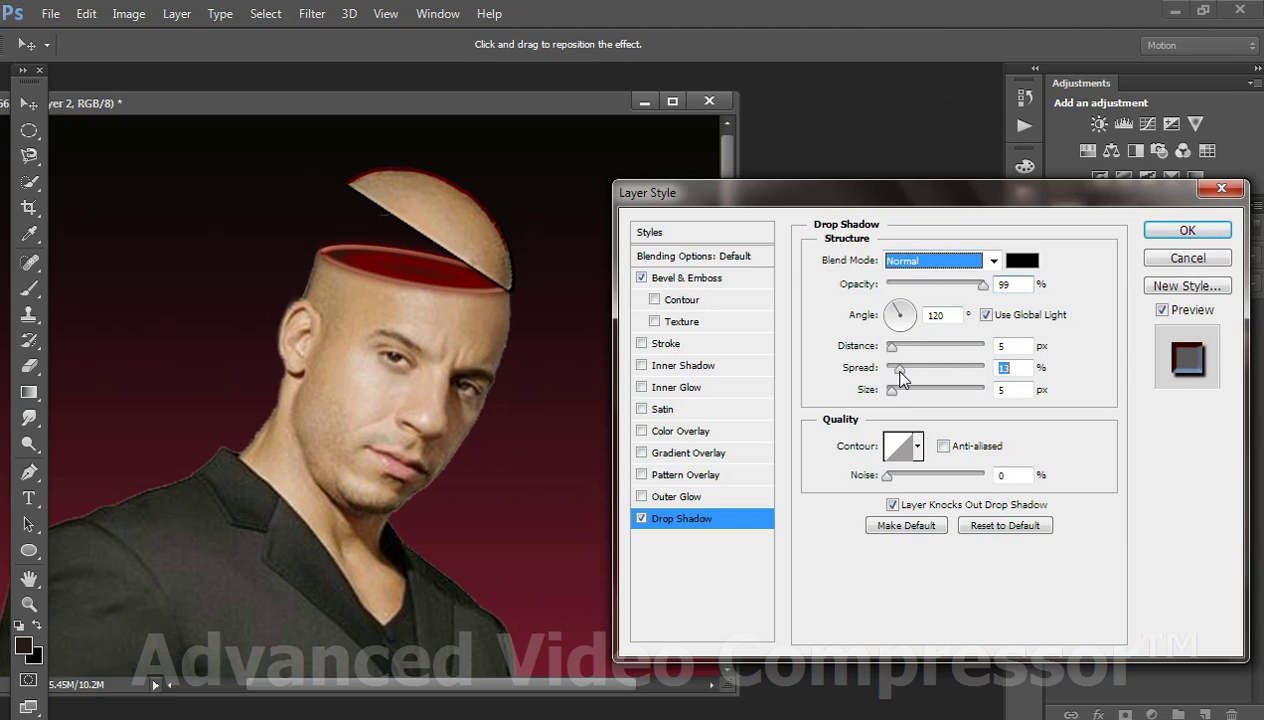
{"action": "left_click", "coordinate": [1022, 260]}
{"action": "left_click", "coordinate": [955, 511]}
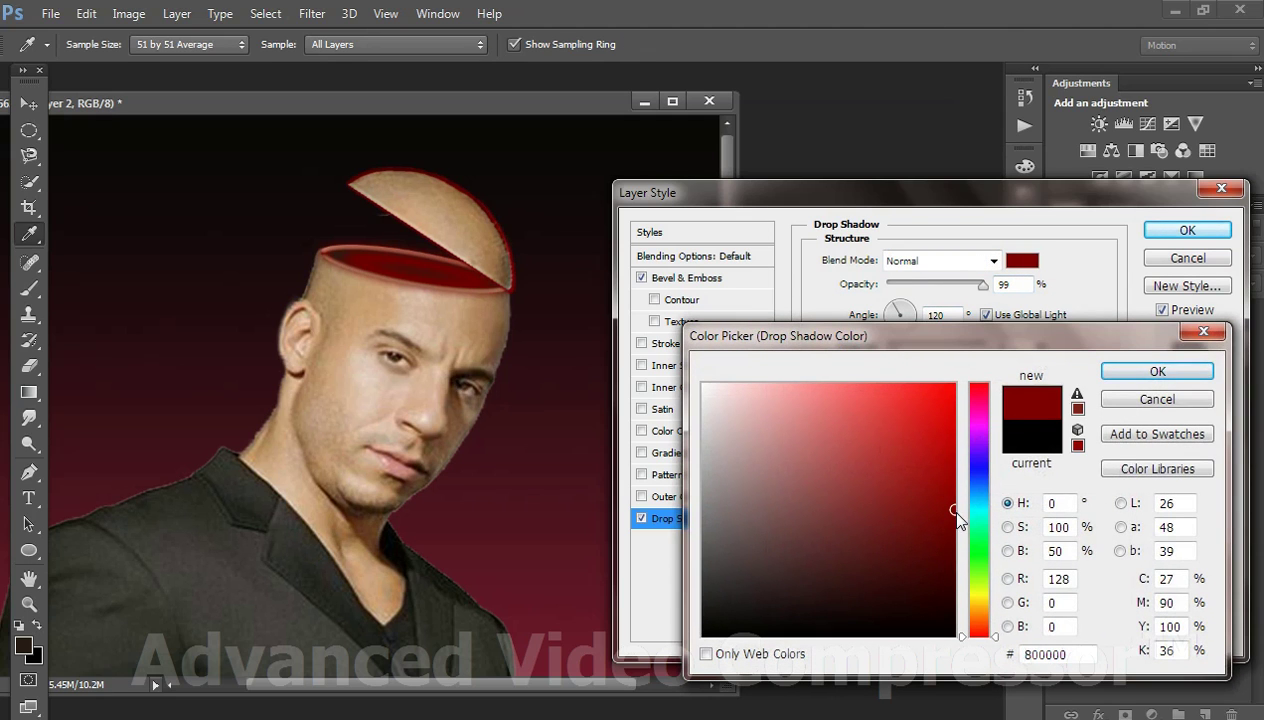
{"action": "left_click", "coordinate": [1157, 371]}
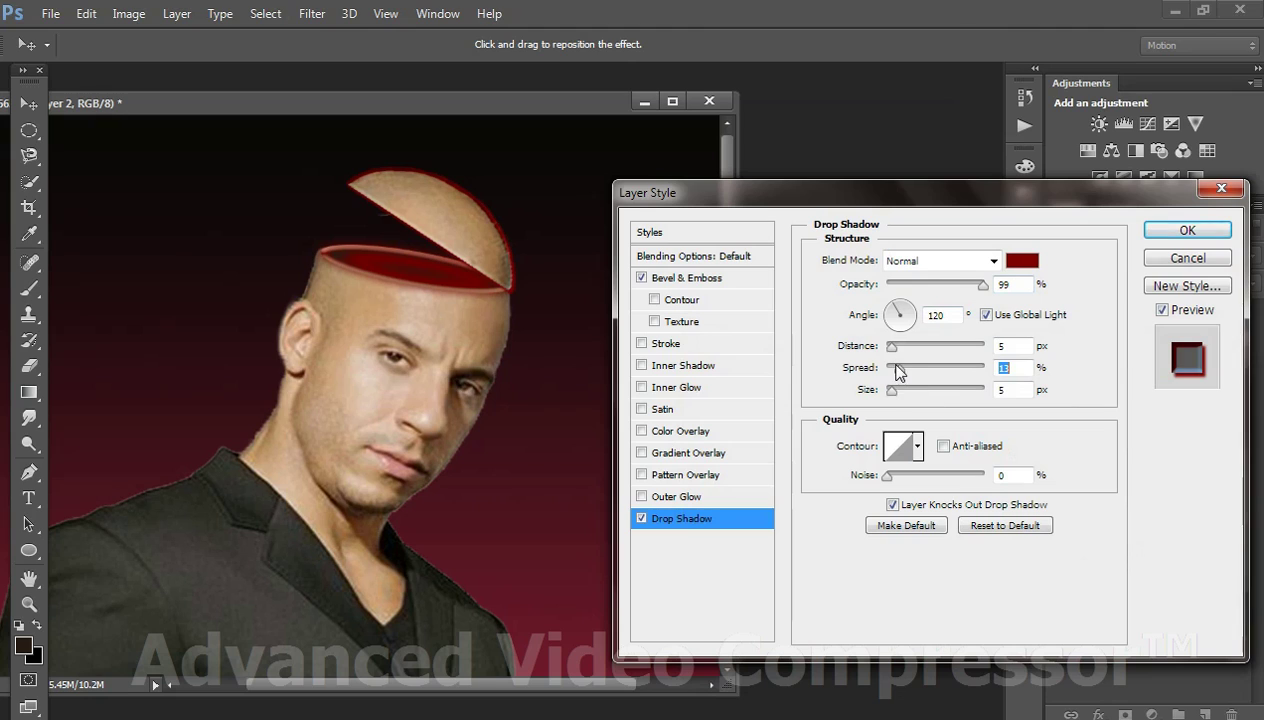
{"action": "left_click_drag", "start_coordinate": [891, 347], "coordinate": [906, 398]}
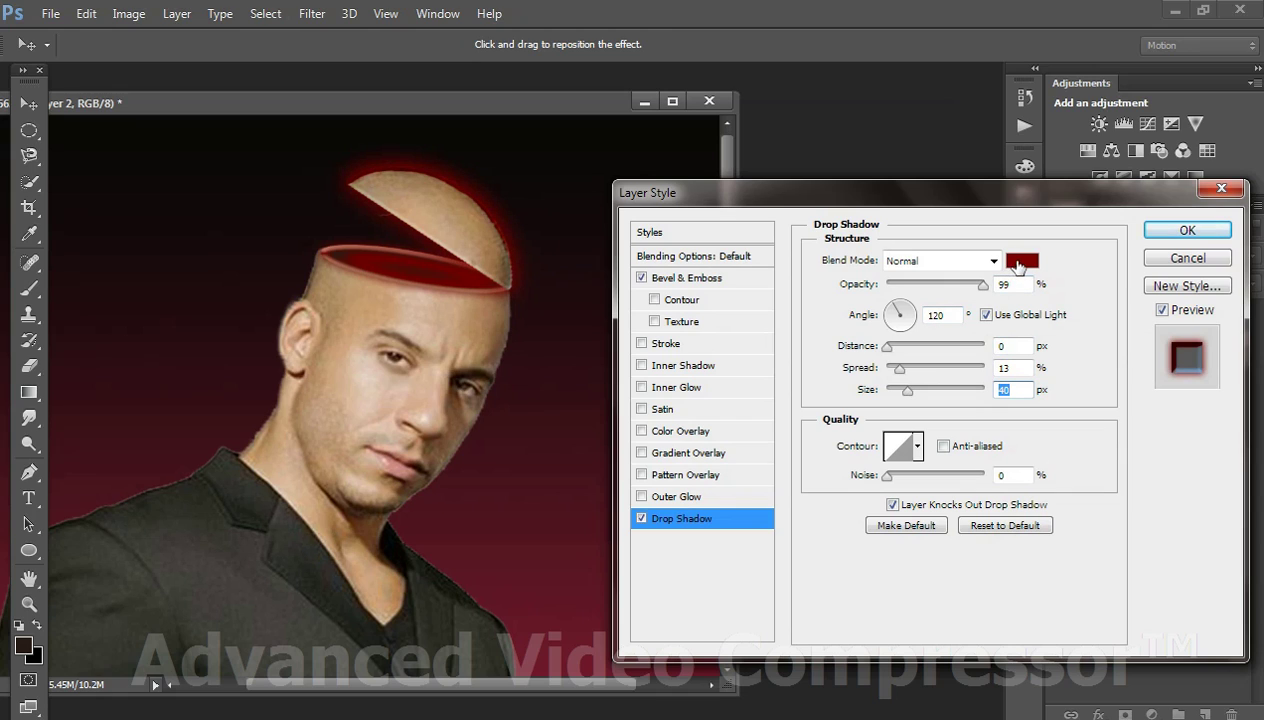
{"action": "left_click_drag", "start_coordinate": [899, 368], "coordinate": [884, 378]}
Step: Turn on an Outer Glow with Softer technique at 43% opacity
{"action": "left_click", "coordinate": [688, 499]}
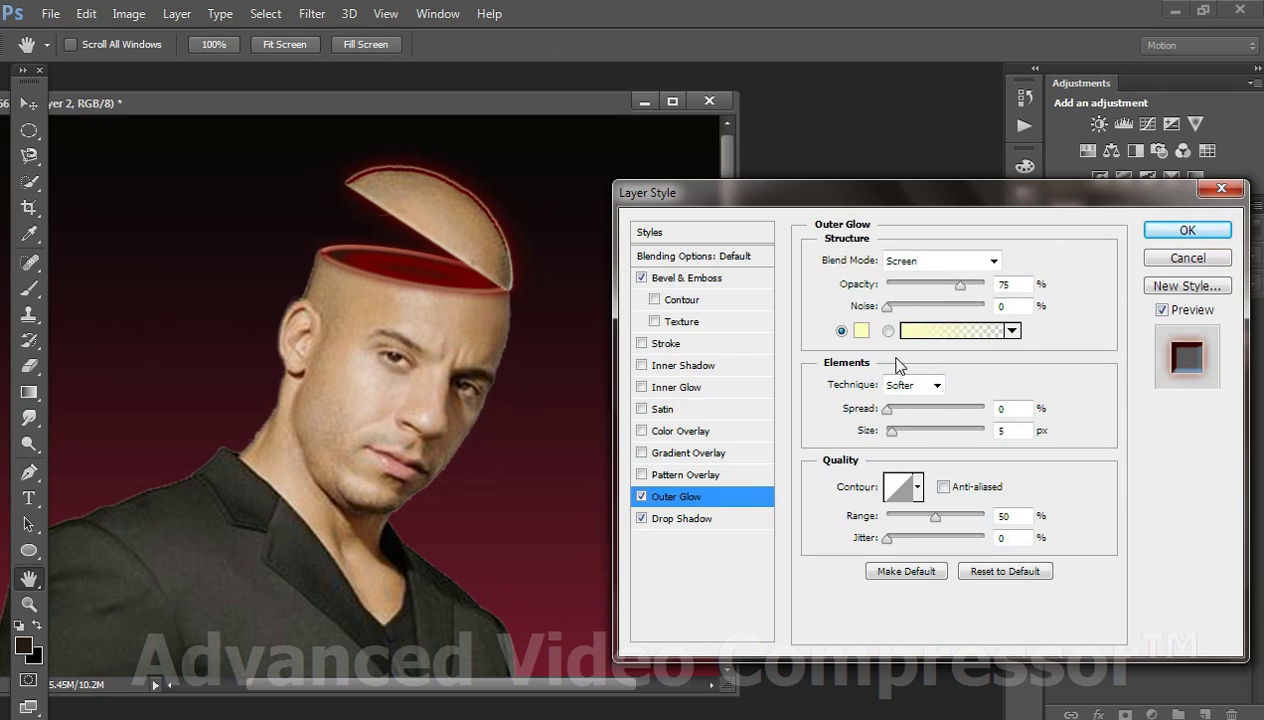
{"action": "left_click", "coordinate": [910, 385]}
{"action": "left_click", "coordinate": [897, 418]}
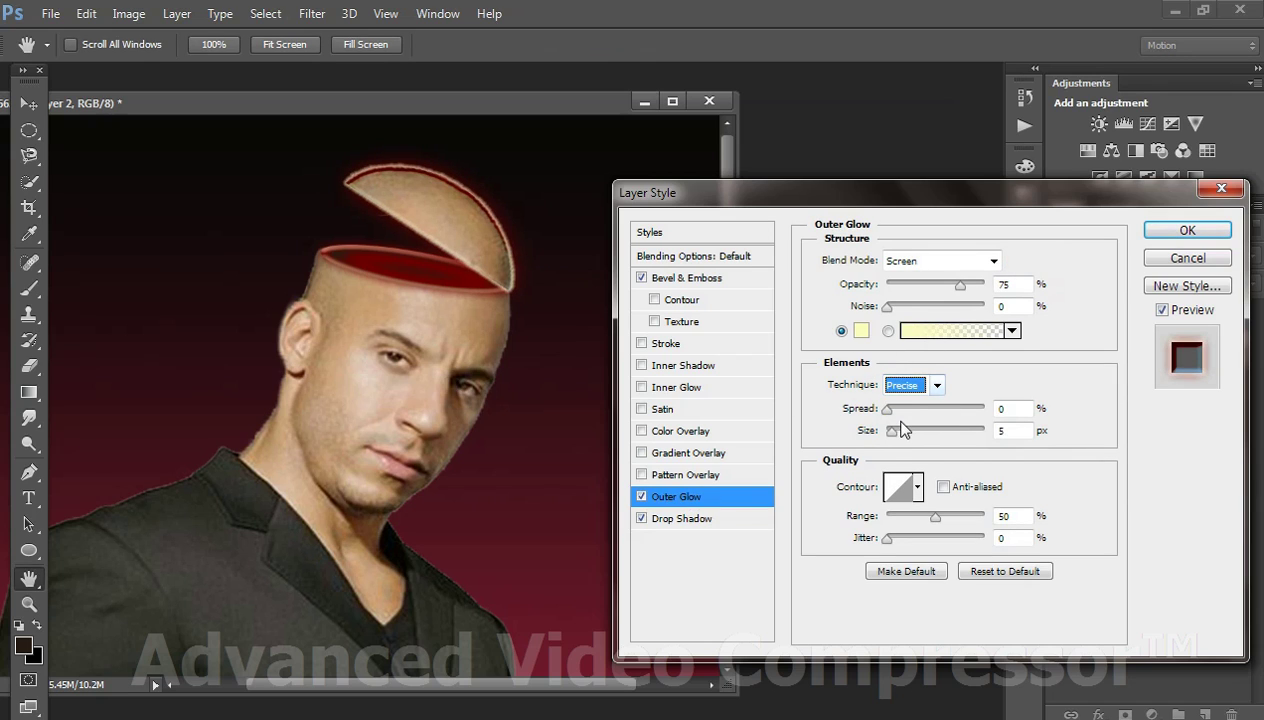
{"action": "left_click", "coordinate": [903, 388]}
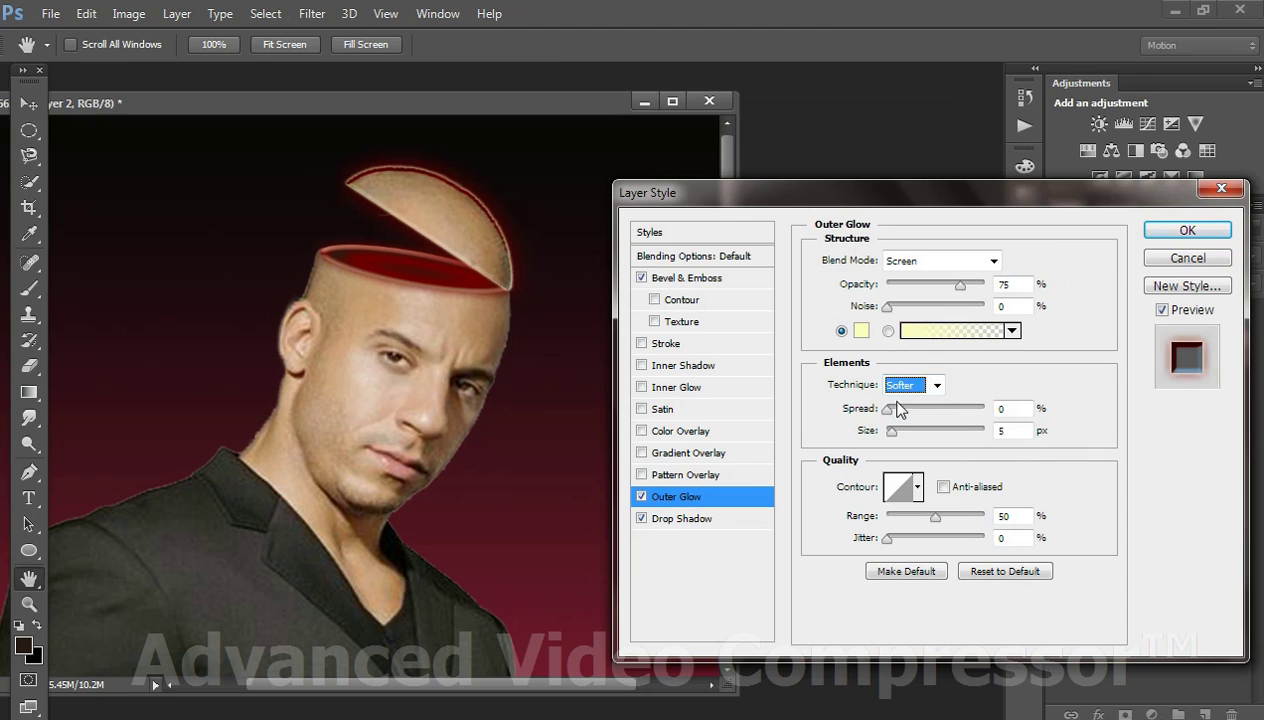
{"action": "left_click_drag", "start_coordinate": [960, 286], "coordinate": [928, 286]}
Step: Change the outer glow colour to dark red 700505
{"action": "left_click", "coordinate": [861, 331]}
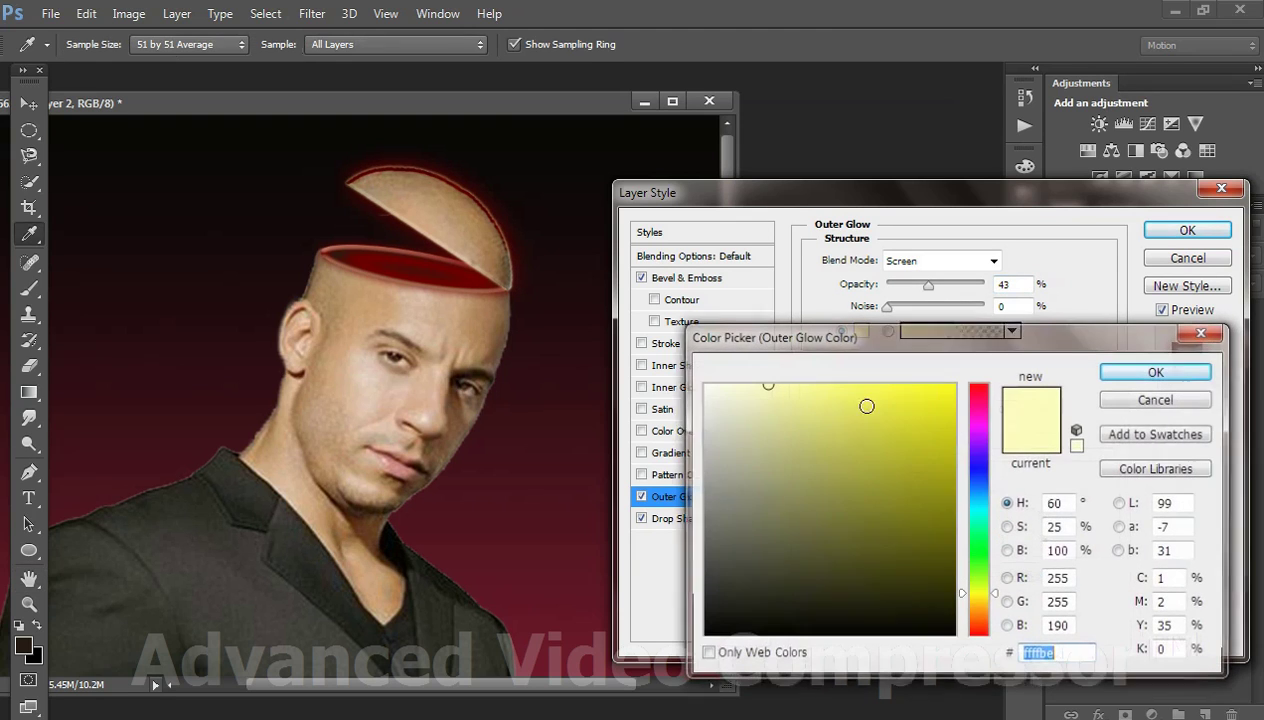
{"action": "left_click", "coordinate": [939, 626]}
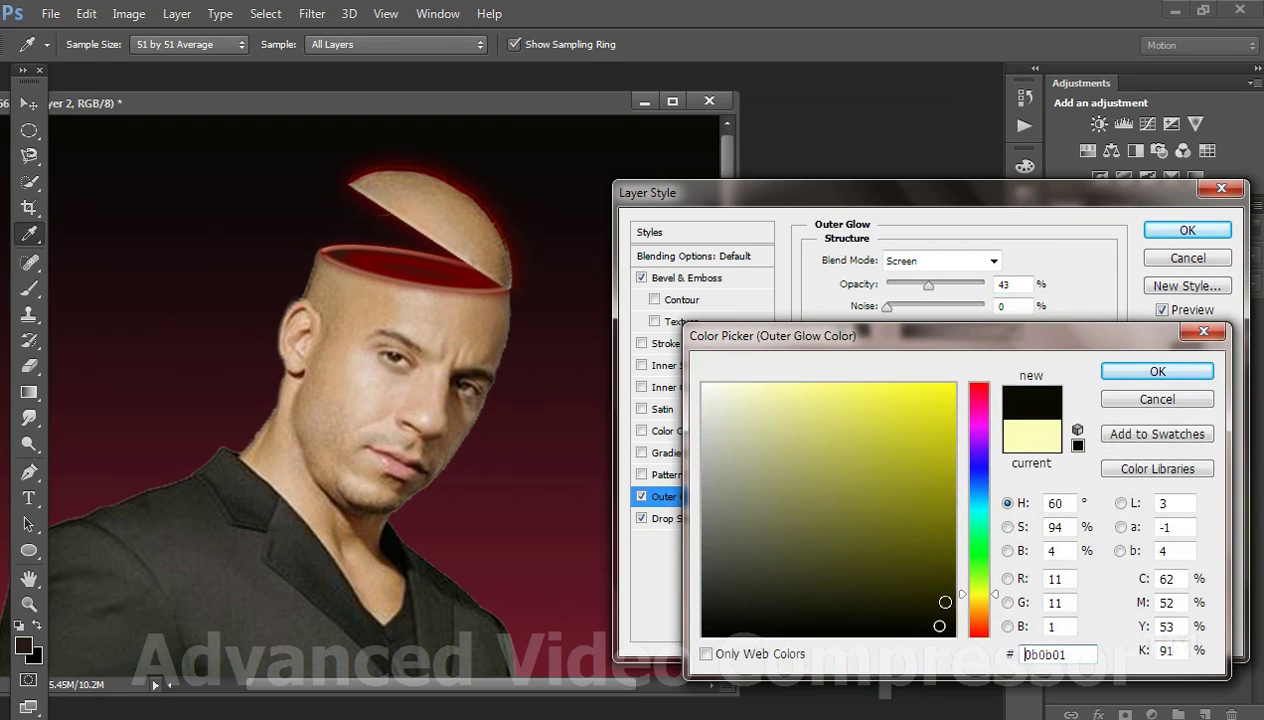
{"action": "left_click", "coordinate": [975, 398]}
{"action": "left_click", "coordinate": [931, 511]}
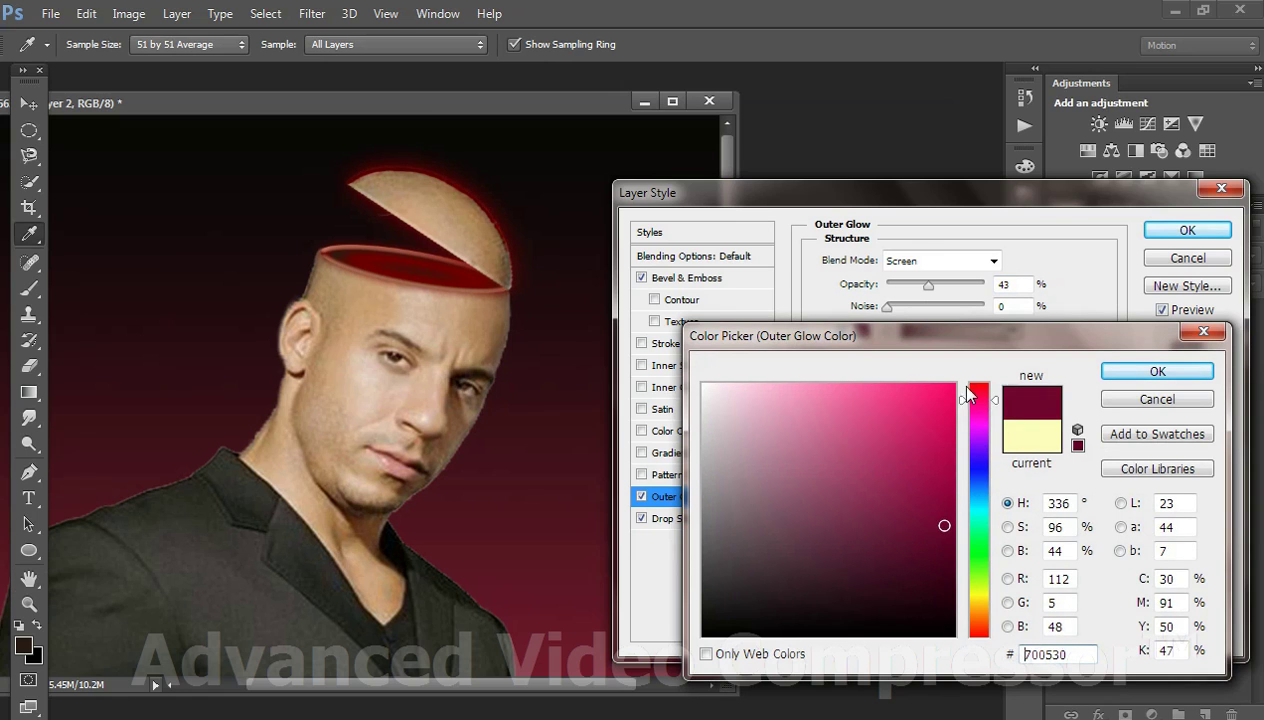
{"action": "left_click_drag", "start_coordinate": [963, 388], "coordinate": [969, 374]}
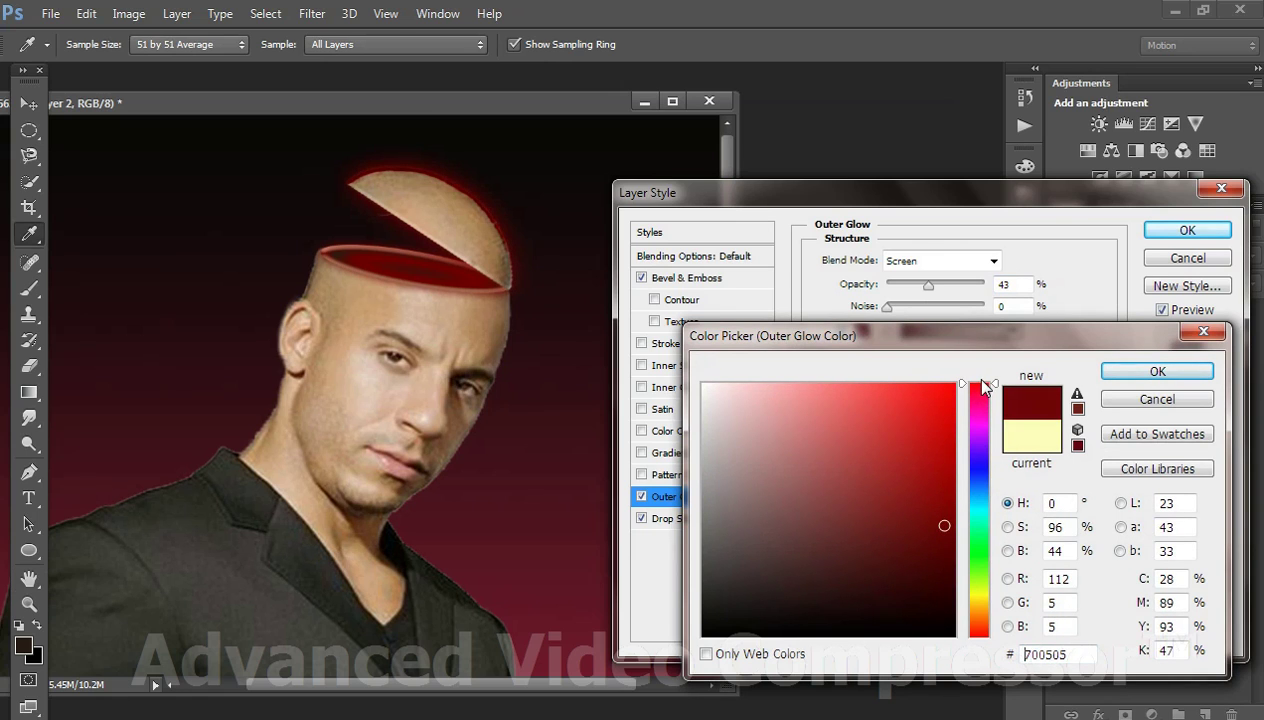
{"action": "left_click", "coordinate": [1112, 371]}
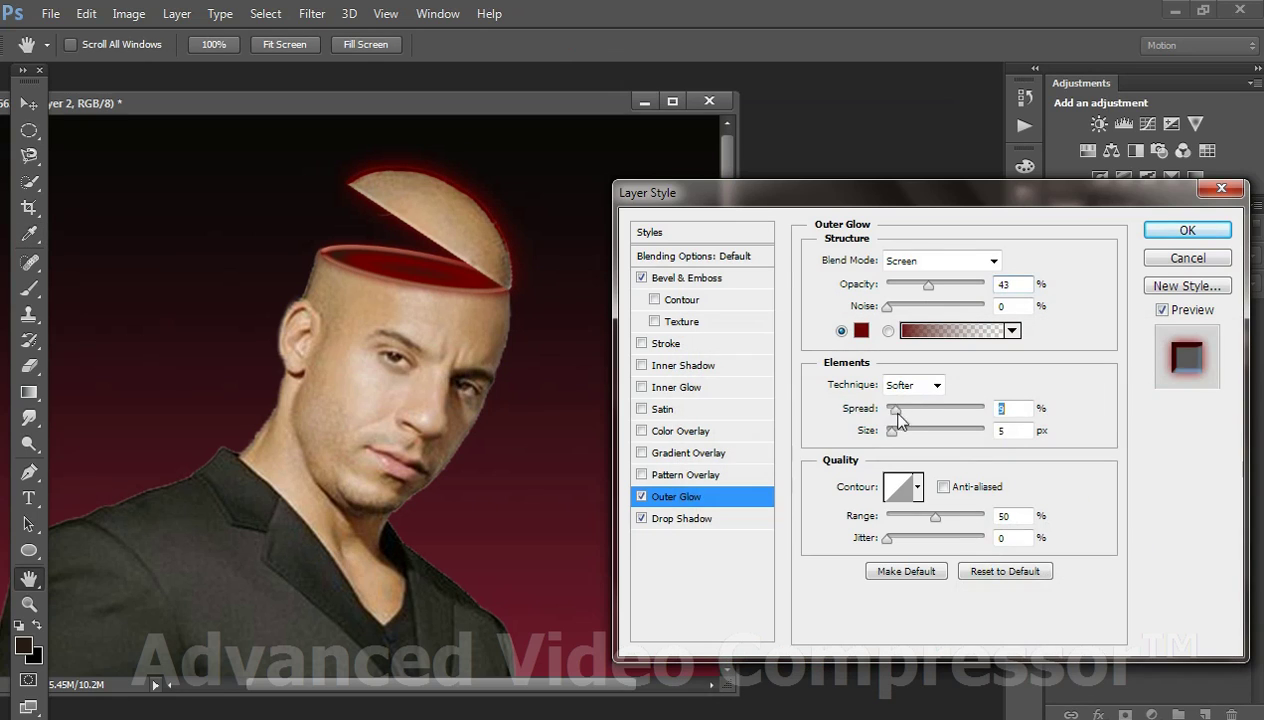
Step: Set the glow size to 1 px and range 49, and enable Inner Shadow
{"action": "mouse_move", "coordinate": [899, 420]}
{"action": "left_mouse_down"}
{"action": "mouse_move", "coordinate": [860, 416]}
{"action": "mouse_move", "coordinate": [920, 441]}
{"action": "mouse_move", "coordinate": [893, 432]}
{"action": "left_mouse_up"}
{"action": "mouse_move", "coordinate": [935, 517]}
{"action": "left_mouse_down"}
{"action": "mouse_move", "coordinate": [919, 519]}
{"action": "mouse_move", "coordinate": [934, 519]}
{"action": "left_mouse_up"}
{"action": "left_click_drag", "start_coordinate": [894, 432], "coordinate": [872, 434]}
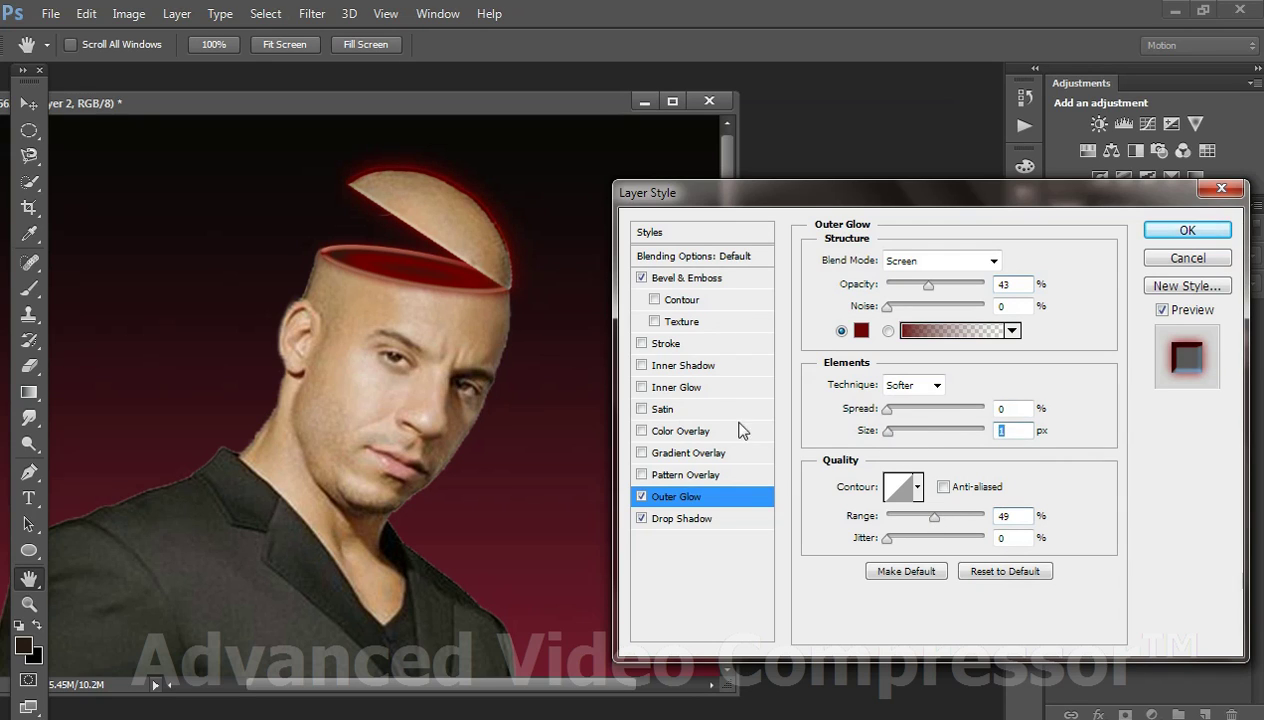
{"action": "left_click", "coordinate": [688, 366]}
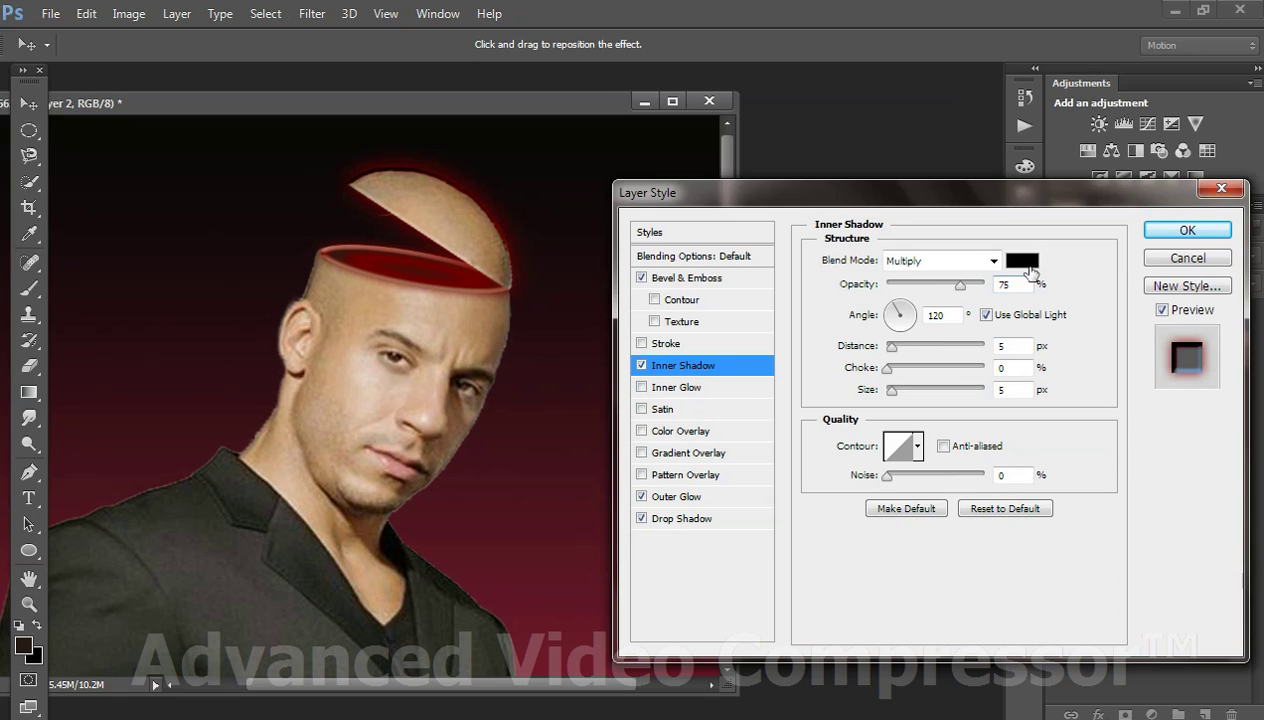
Step: Set the inner shadow to 0 distance, choke 1 and size 32 px
{"action": "left_click_drag", "start_coordinate": [960, 285], "coordinate": [970, 290]}
{"action": "mouse_move", "coordinate": [891, 390]}
{"action": "left_mouse_down"}
{"action": "mouse_move", "coordinate": [903, 399]}
{"action": "mouse_move", "coordinate": [897, 373]}
{"action": "left_mouse_up"}
{"action": "left_click", "coordinate": [893, 370]}
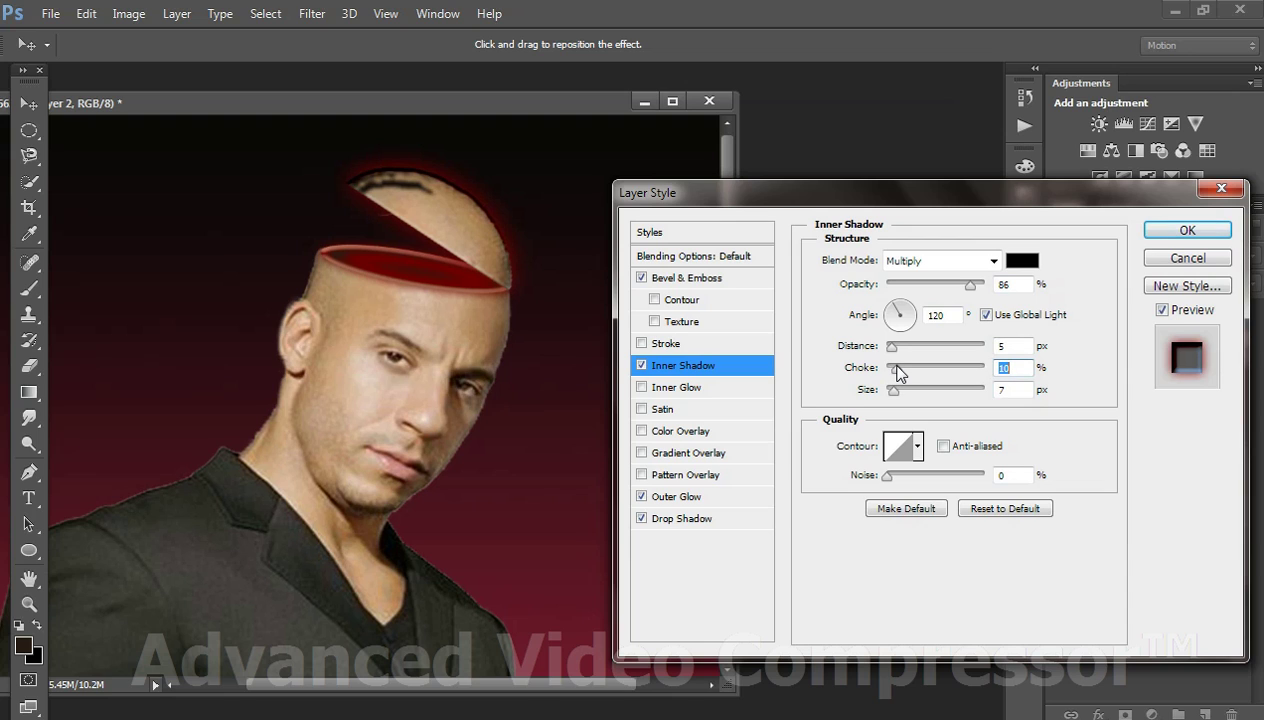
{"action": "key", "text": "ctrl+minus"}
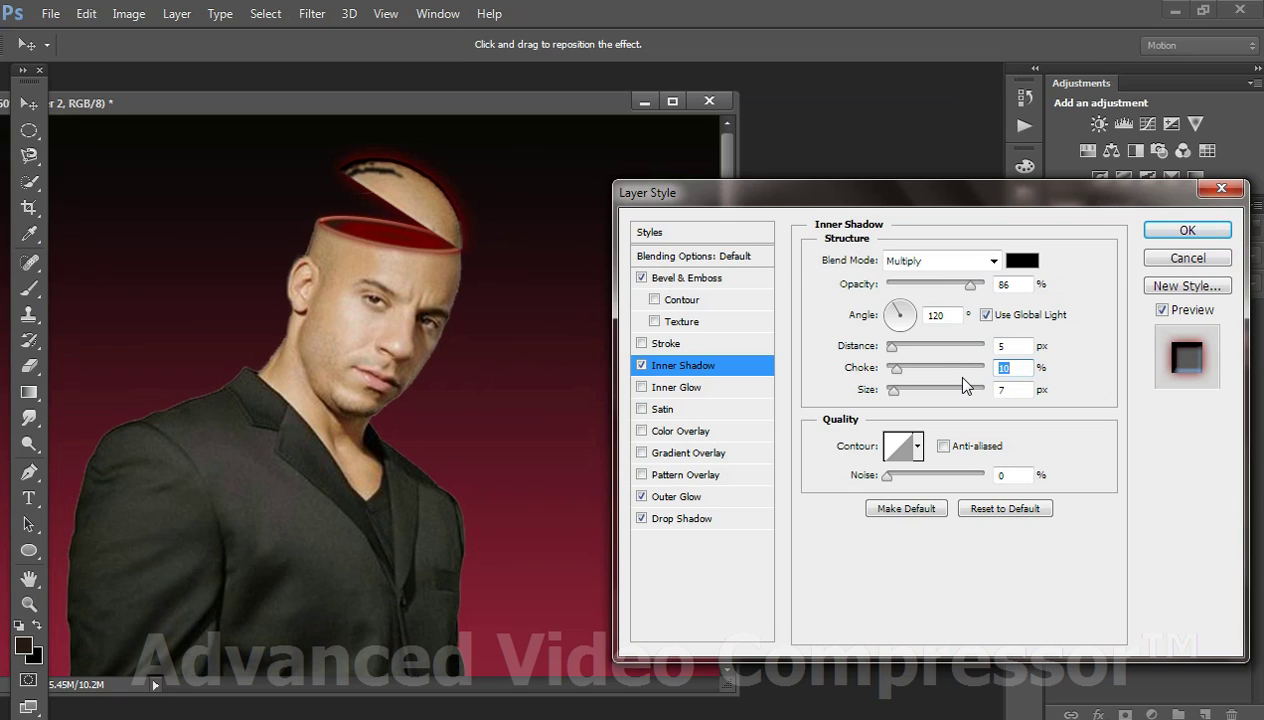
{"action": "key", "text": "Down"}
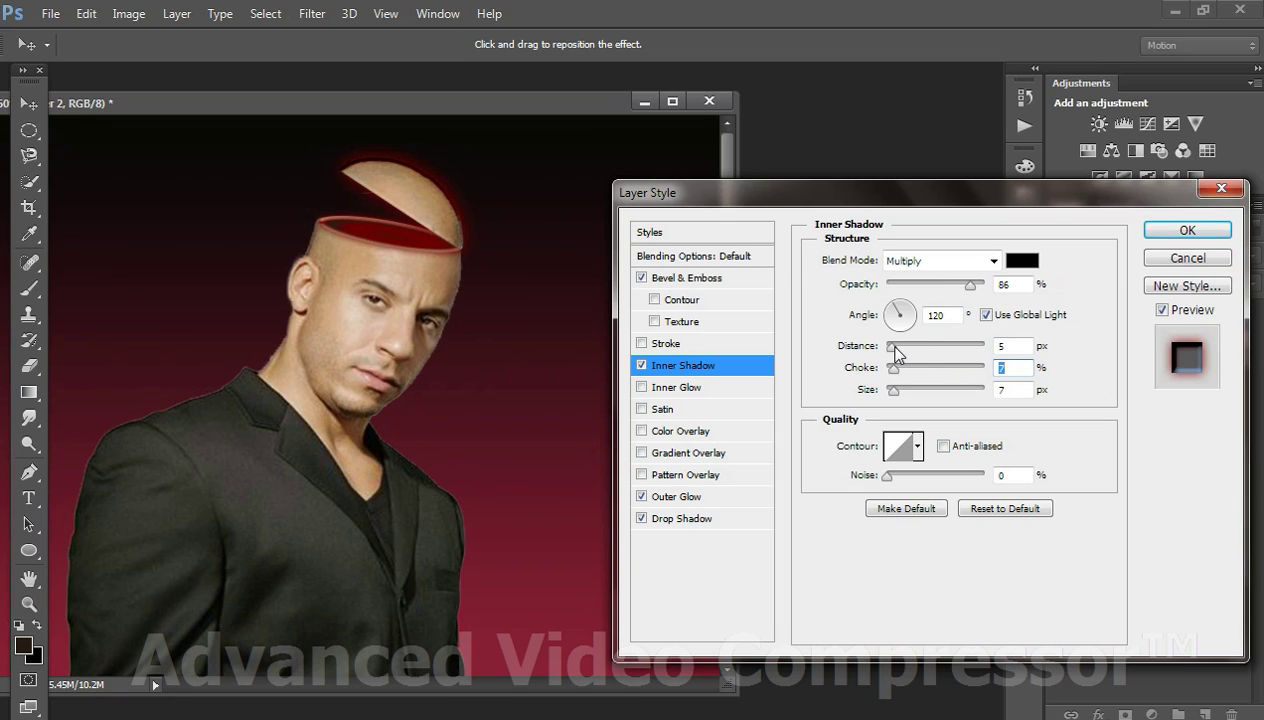
{"action": "mouse_move", "coordinate": [895, 347]}
{"action": "left_mouse_down"}
{"action": "mouse_move", "coordinate": [907, 348]}
{"action": "mouse_move", "coordinate": [886, 348]}
{"action": "mouse_move", "coordinate": [887, 369]}
{"action": "mouse_move", "coordinate": [906, 400]}
{"action": "left_mouse_up"}
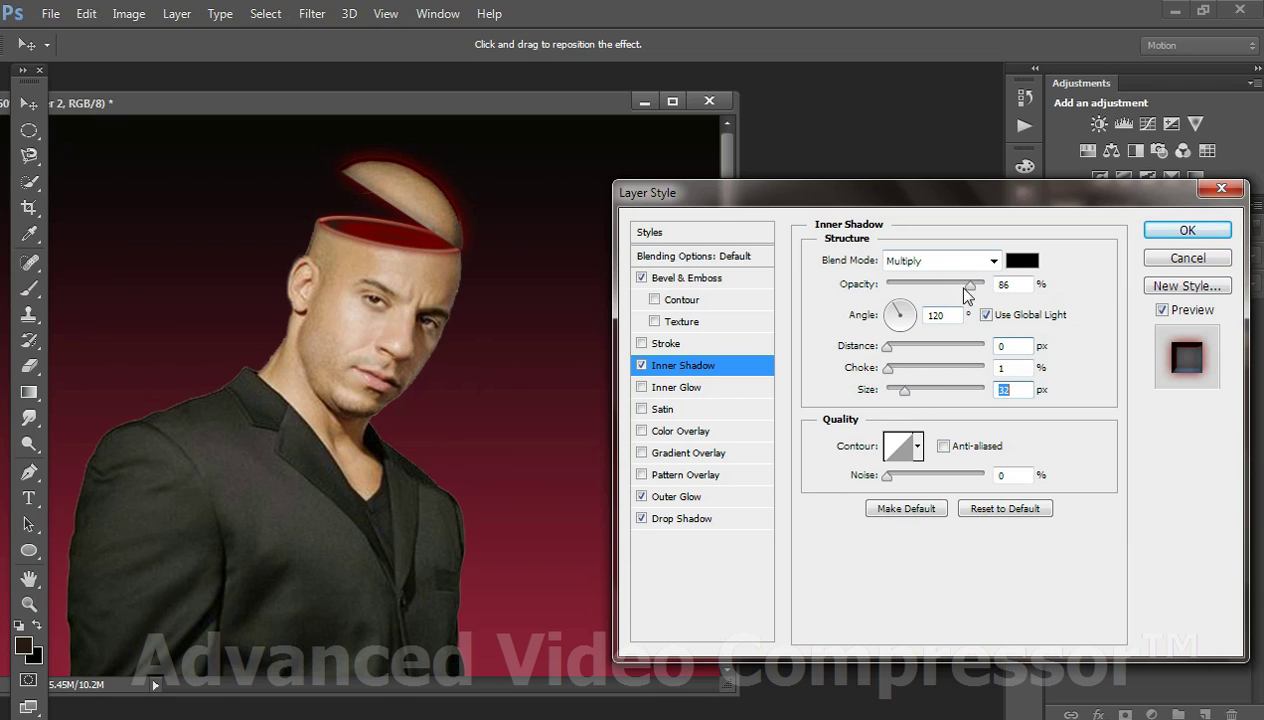
Step: Colour the inner shadow dark red 7f0202 at 100% opacity and apply the layer style
{"action": "left_click", "coordinate": [1020, 262]}
{"action": "left_click_drag", "start_coordinate": [955, 386], "coordinate": [951, 511]}
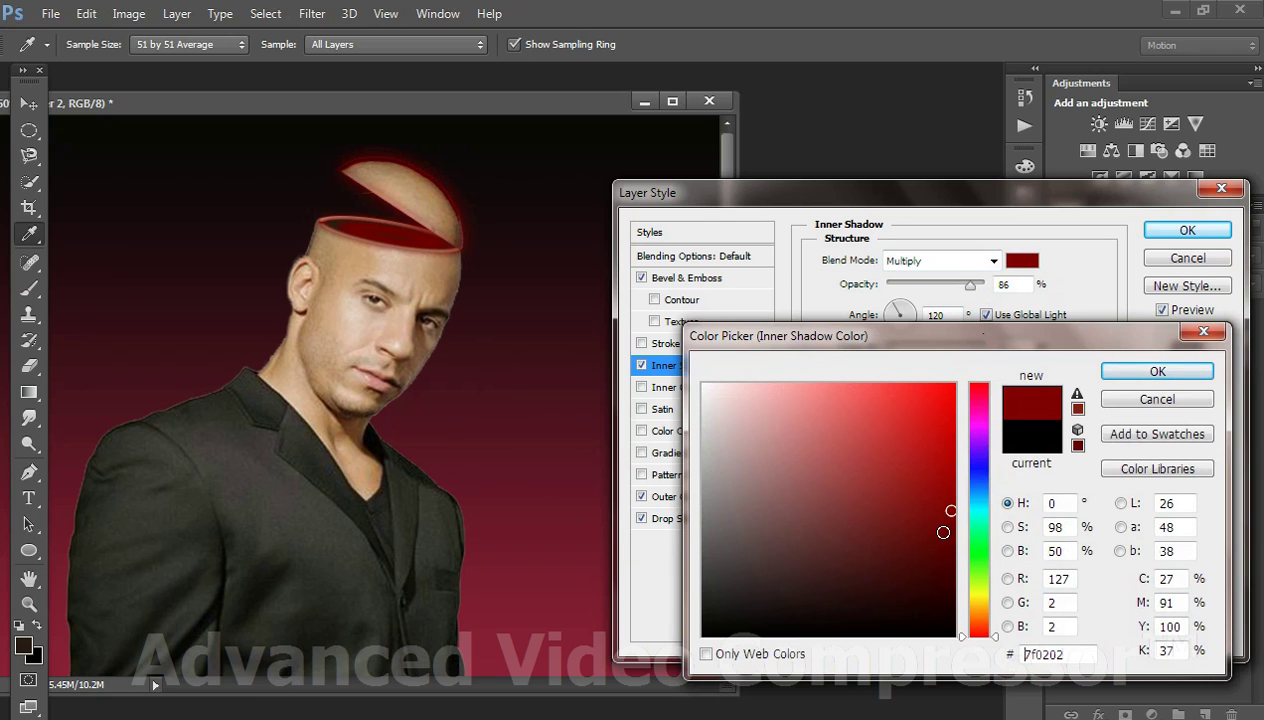
{"action": "left_click", "coordinate": [1157, 372]}
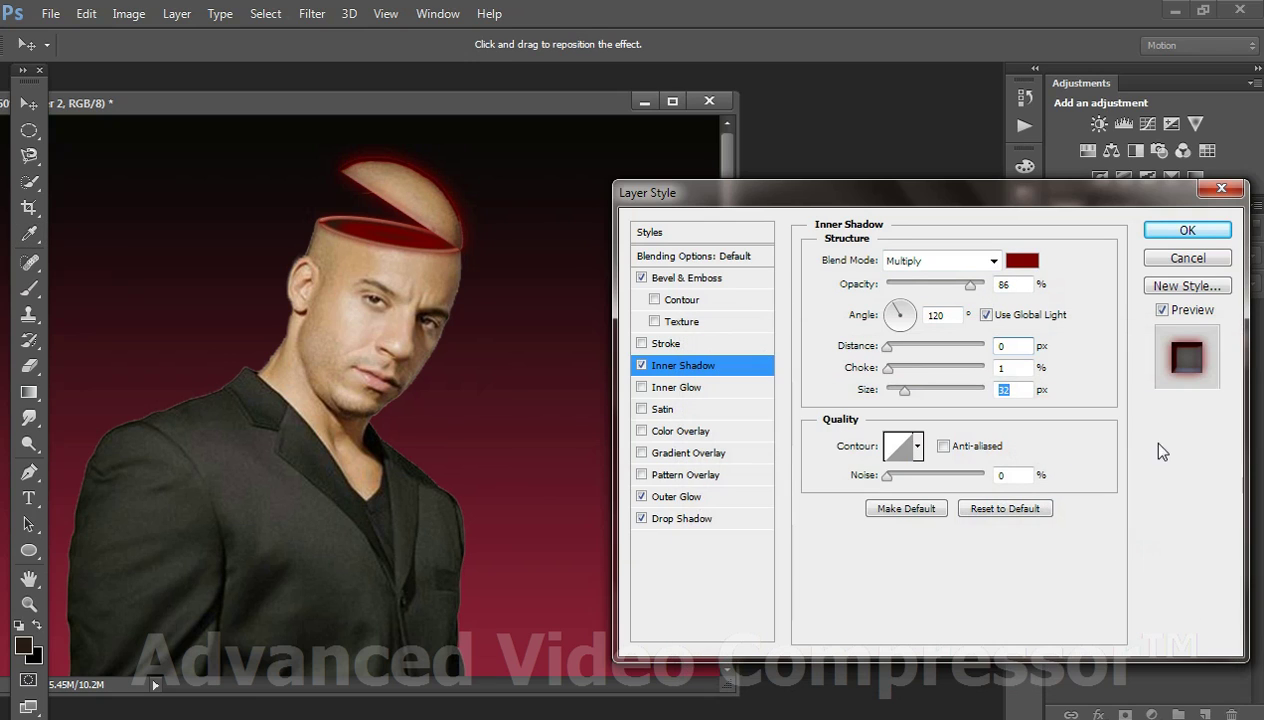
{"action": "left_click_drag", "start_coordinate": [969, 285], "coordinate": [984, 285]}
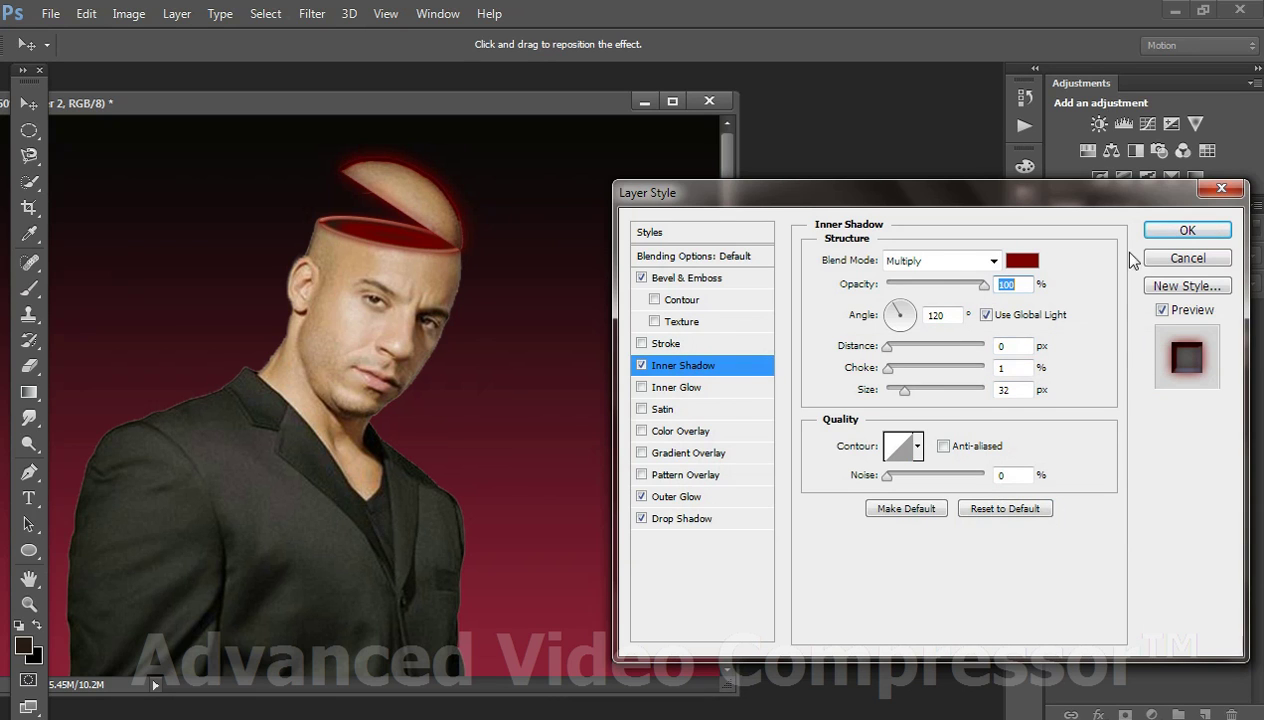
{"action": "left_click", "coordinate": [1182, 231]}
{"action": "left_click", "coordinate": [541, 360]}
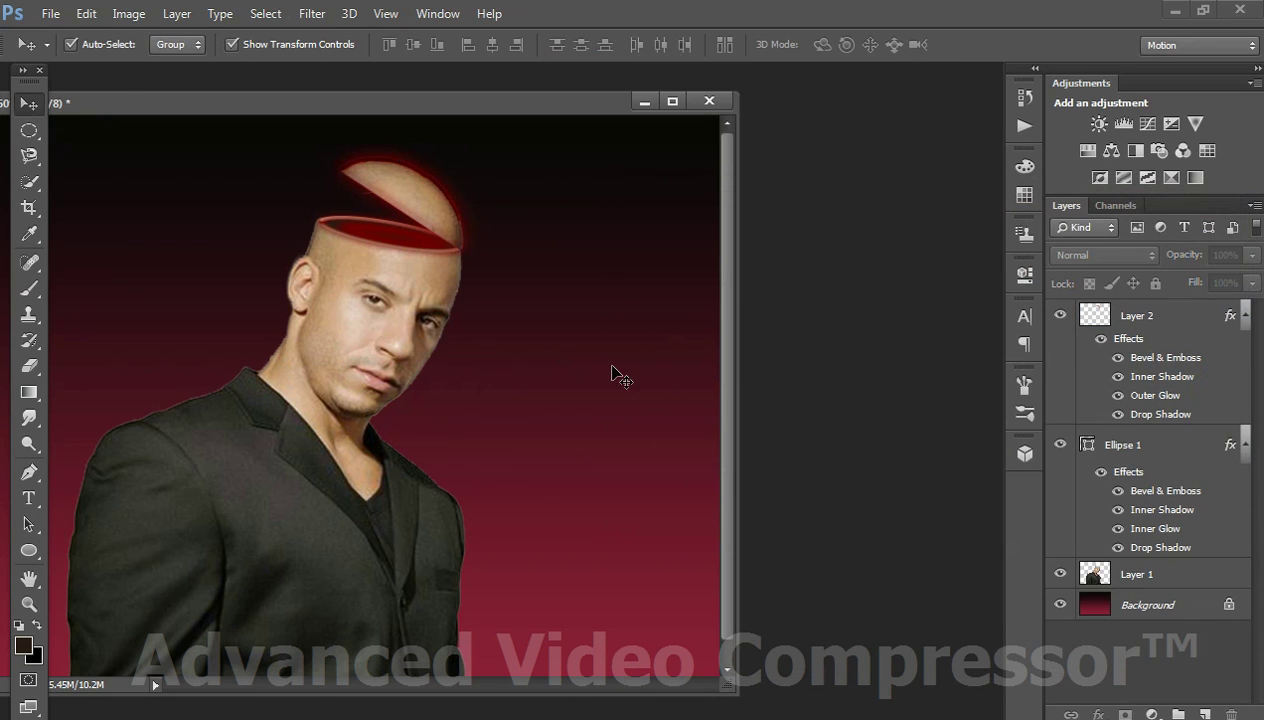
{"action": "key", "text": "ctrl+minus"}
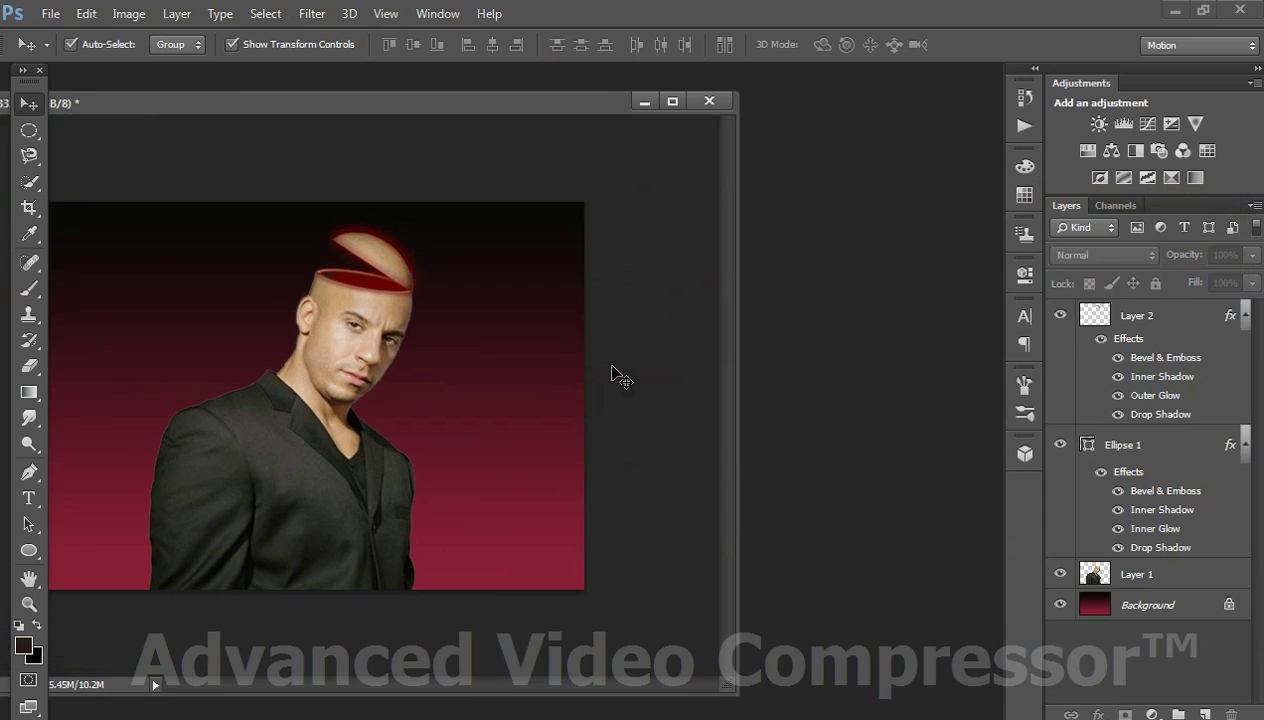
{"action": "left_click_drag", "start_coordinate": [349, 106], "coordinate": [576, 112]}
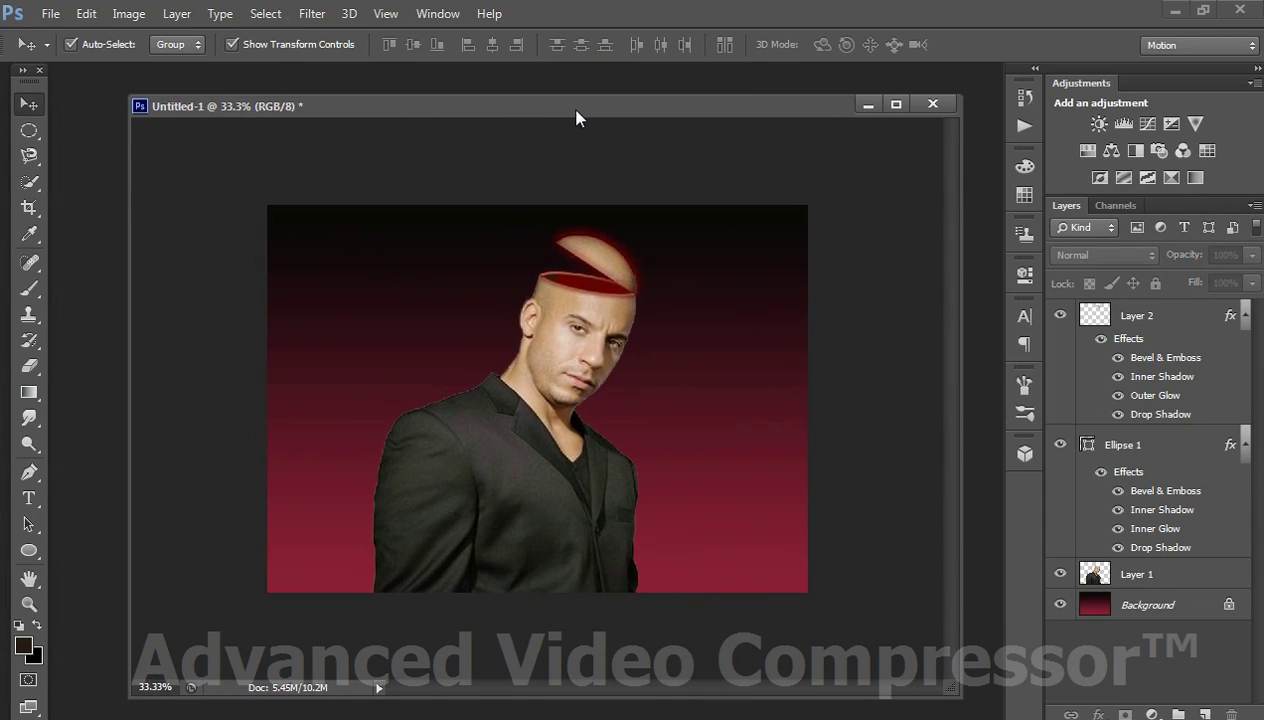
{"action": "key", "text": "ctrl+plus"}
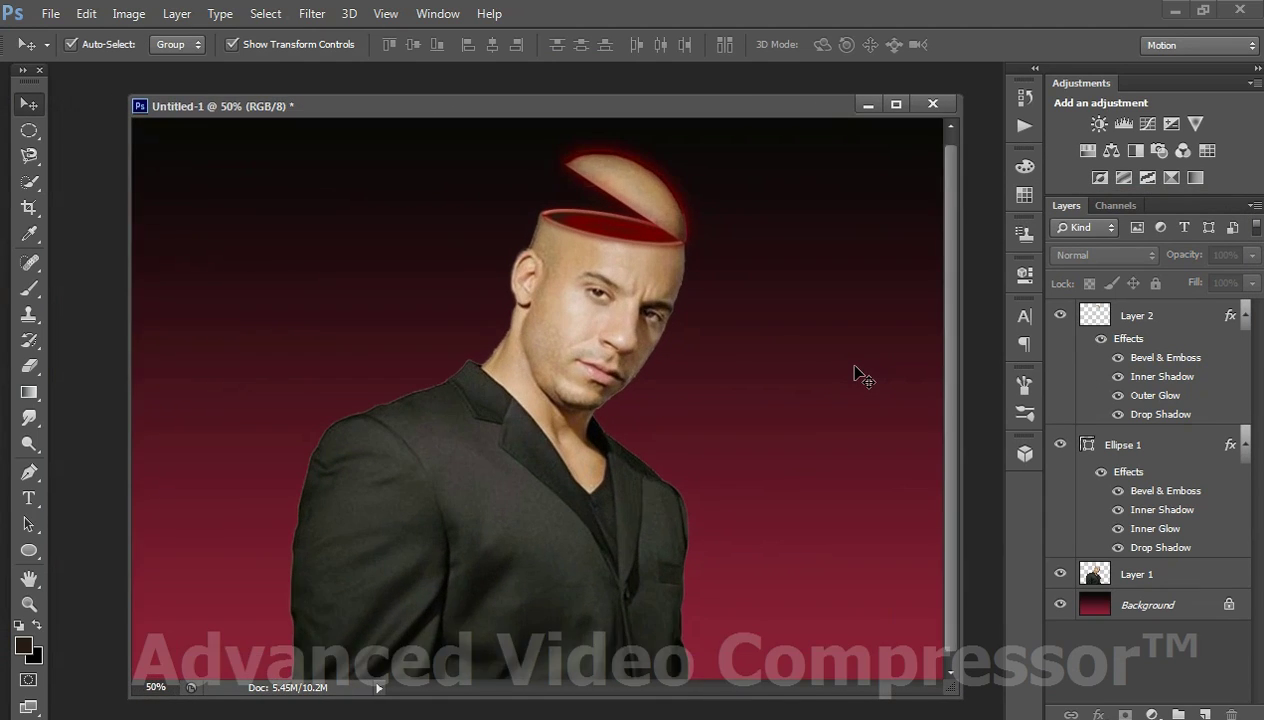
{"action": "key", "text": "ctrl+plus"}
{"action": "left_click_drag", "start_coordinate": [954, 314], "coordinate": [954, 217]}
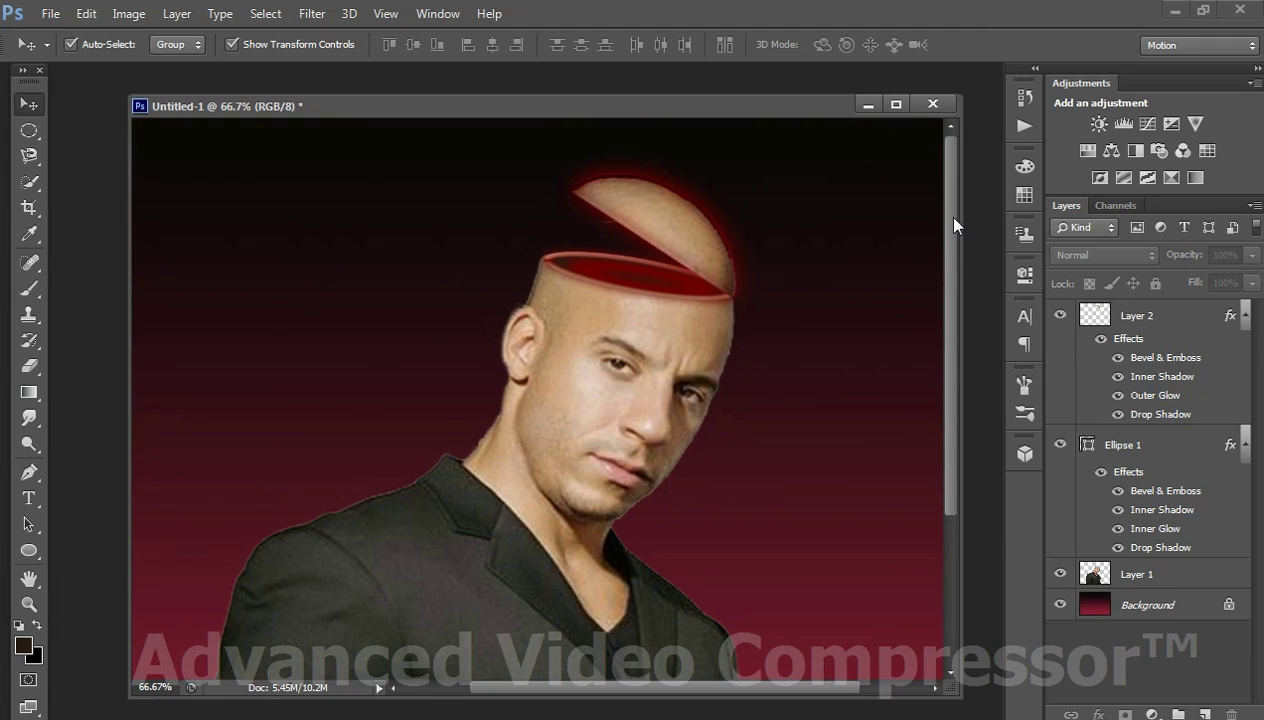
{"action": "key", "text": "alt+Tab"}
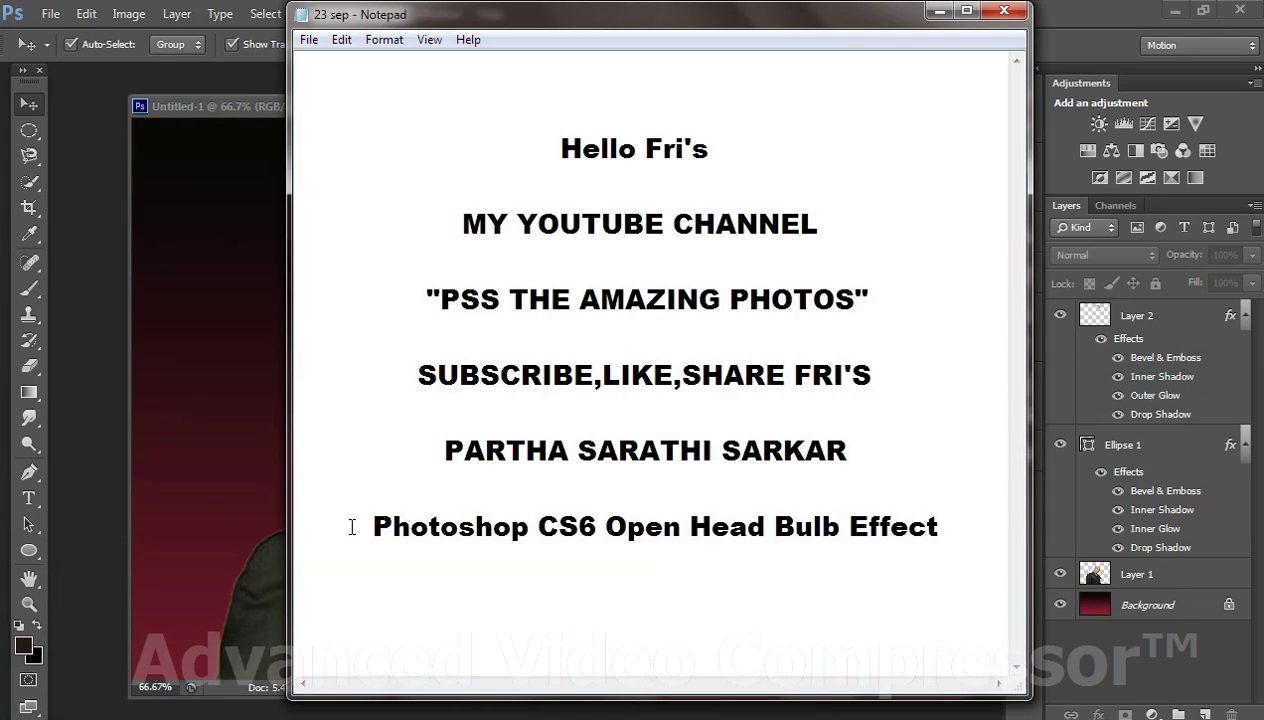
{"action": "left_click_drag", "start_coordinate": [353, 524], "coordinate": [951, 538]}
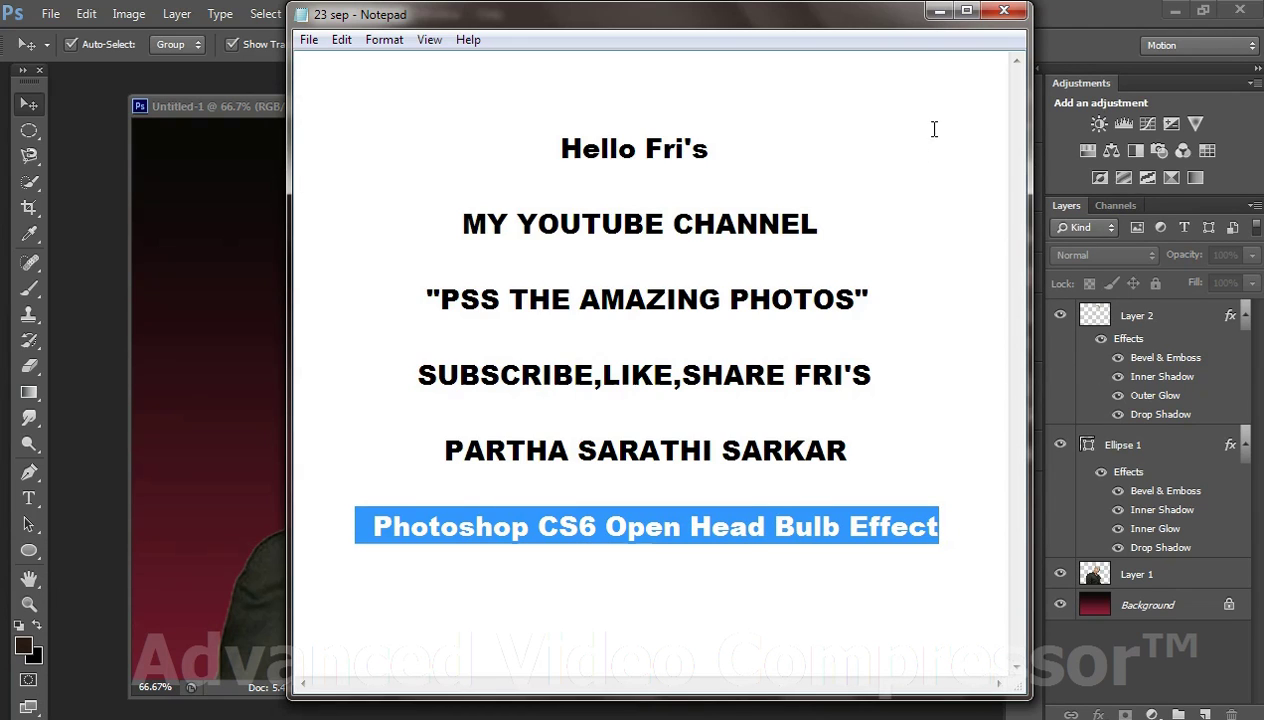
{"action": "left_click", "coordinate": [940, 11]}
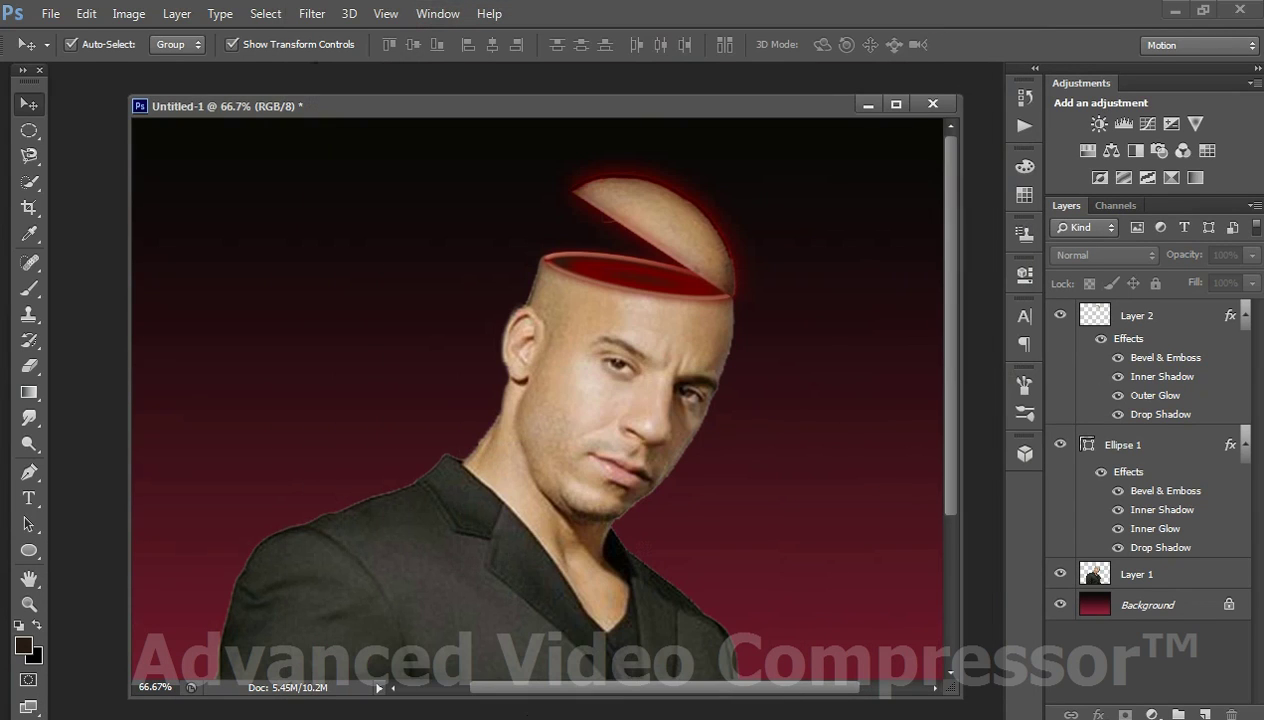
Step: Drag the lit light bulb photo into the open-head composite as a new layer
{"action": "left_click", "coordinate": [390, 667]}
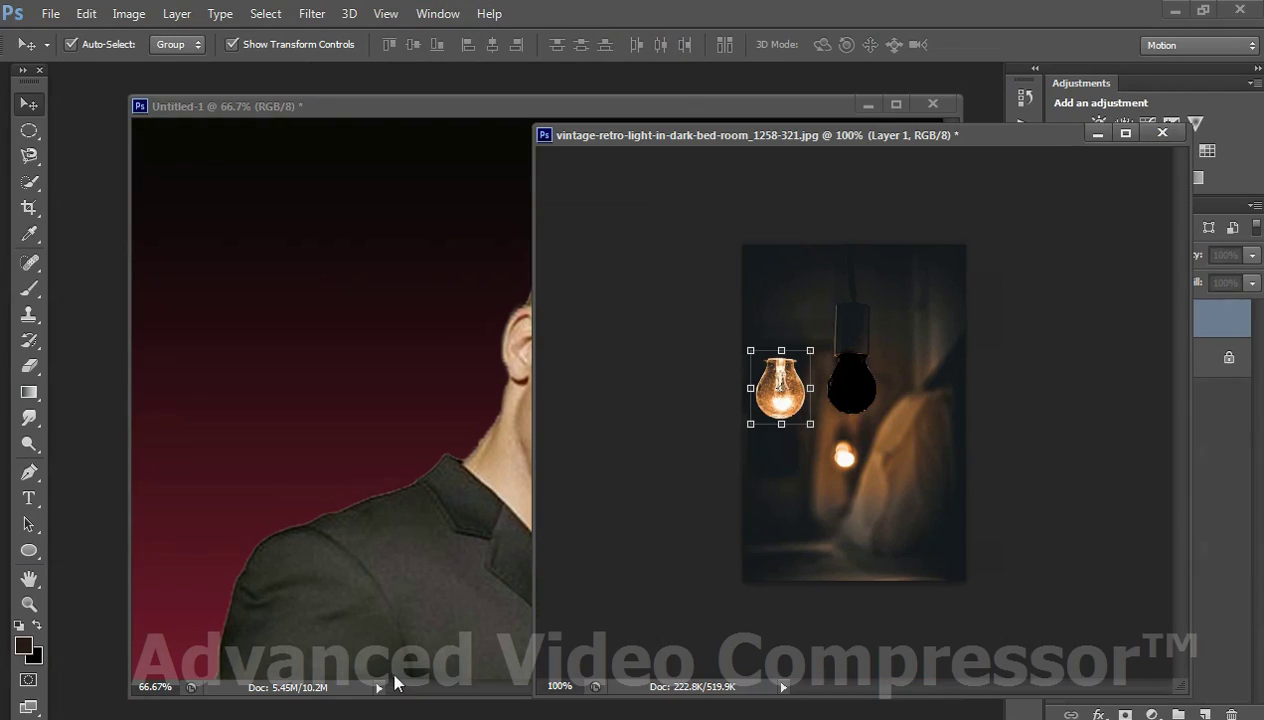
{"action": "left_click_drag", "start_coordinate": [786, 403], "coordinate": [509, 377]}
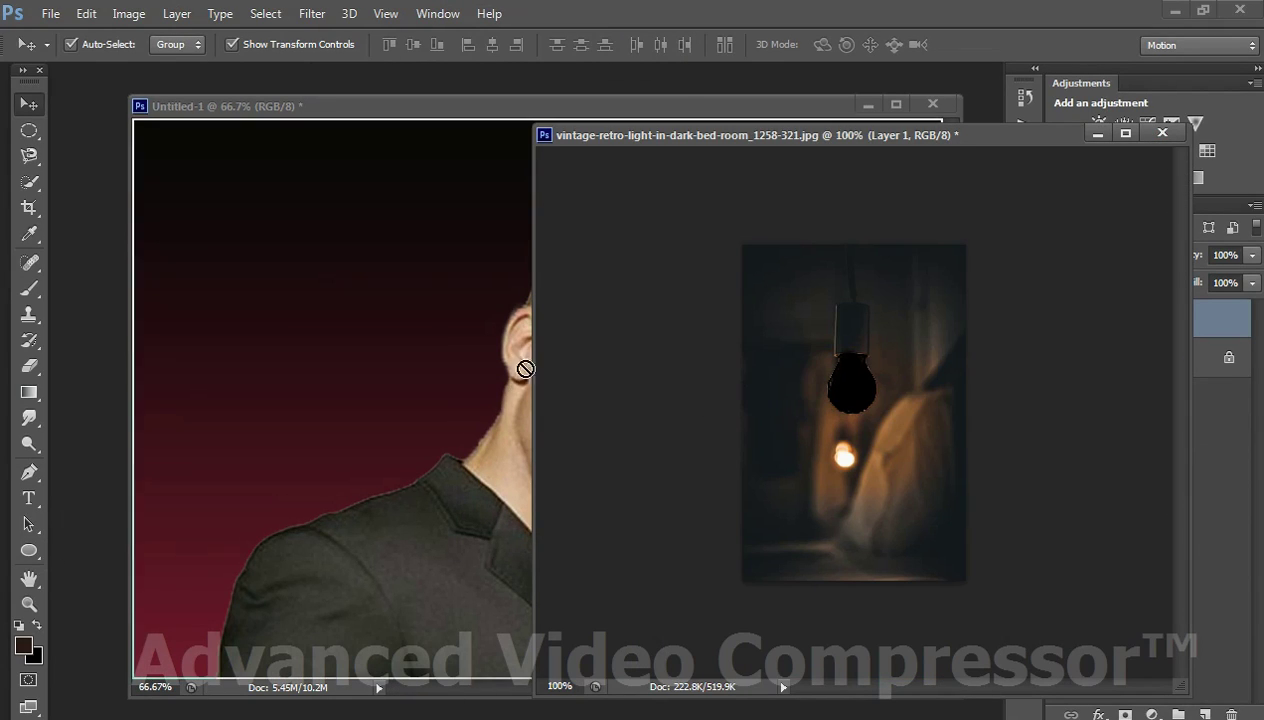
{"action": "left_click", "coordinate": [1097, 133]}
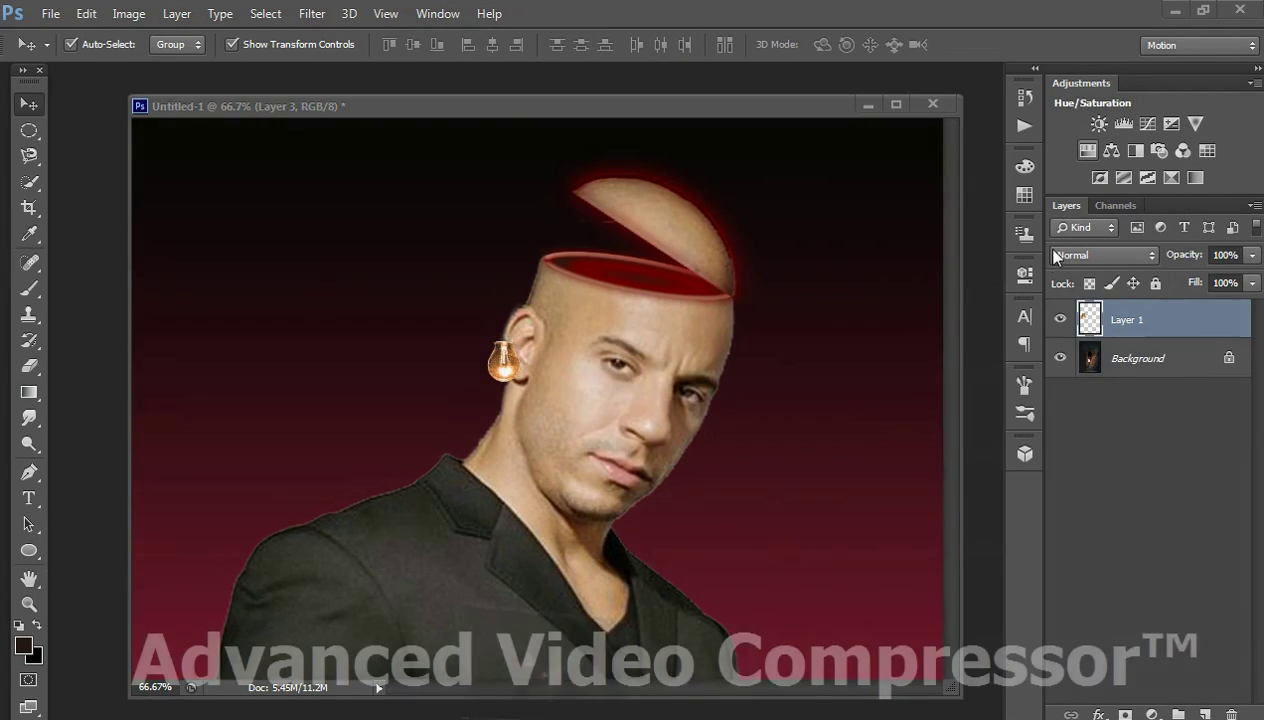
Step: Flip the light bulb horizontally and rotate it 180°
{"action": "left_click", "coordinate": [86, 14]}
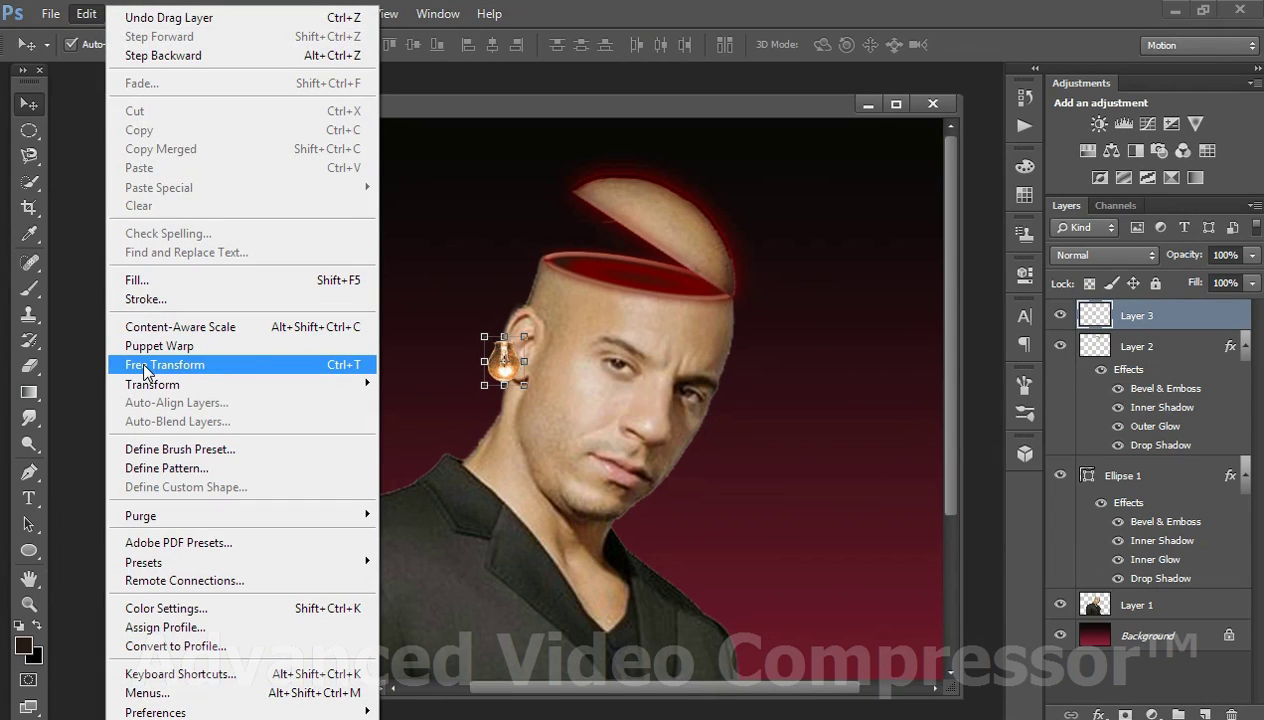
{"action": "mouse_move", "coordinate": [152, 384]}
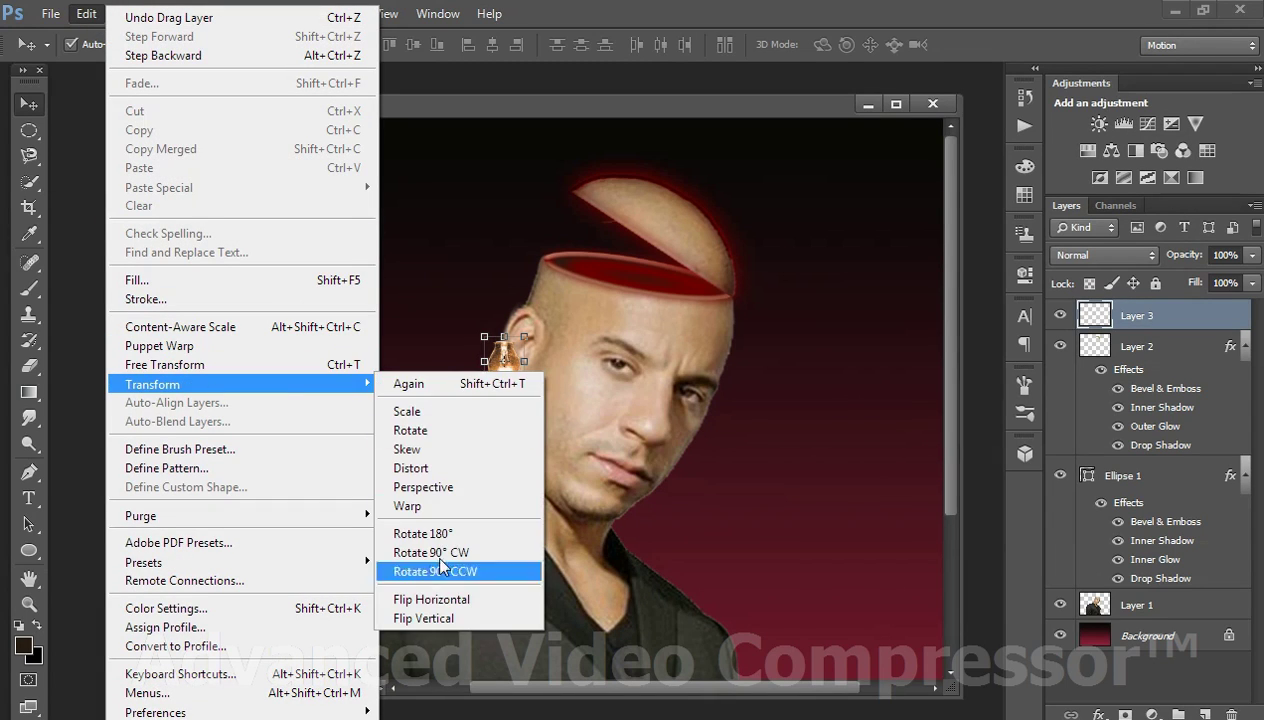
{"action": "left_click", "coordinate": [437, 599]}
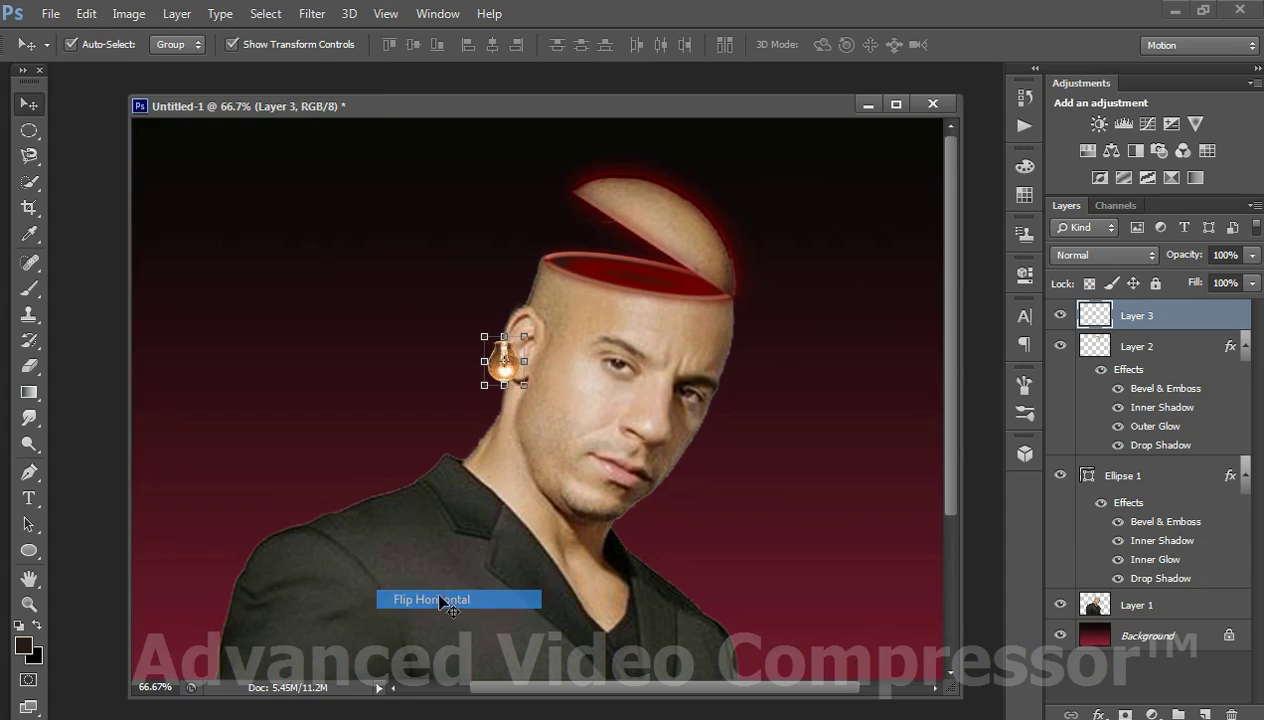
{"action": "left_click", "coordinate": [86, 13]}
{"action": "mouse_move", "coordinate": [152, 384]}
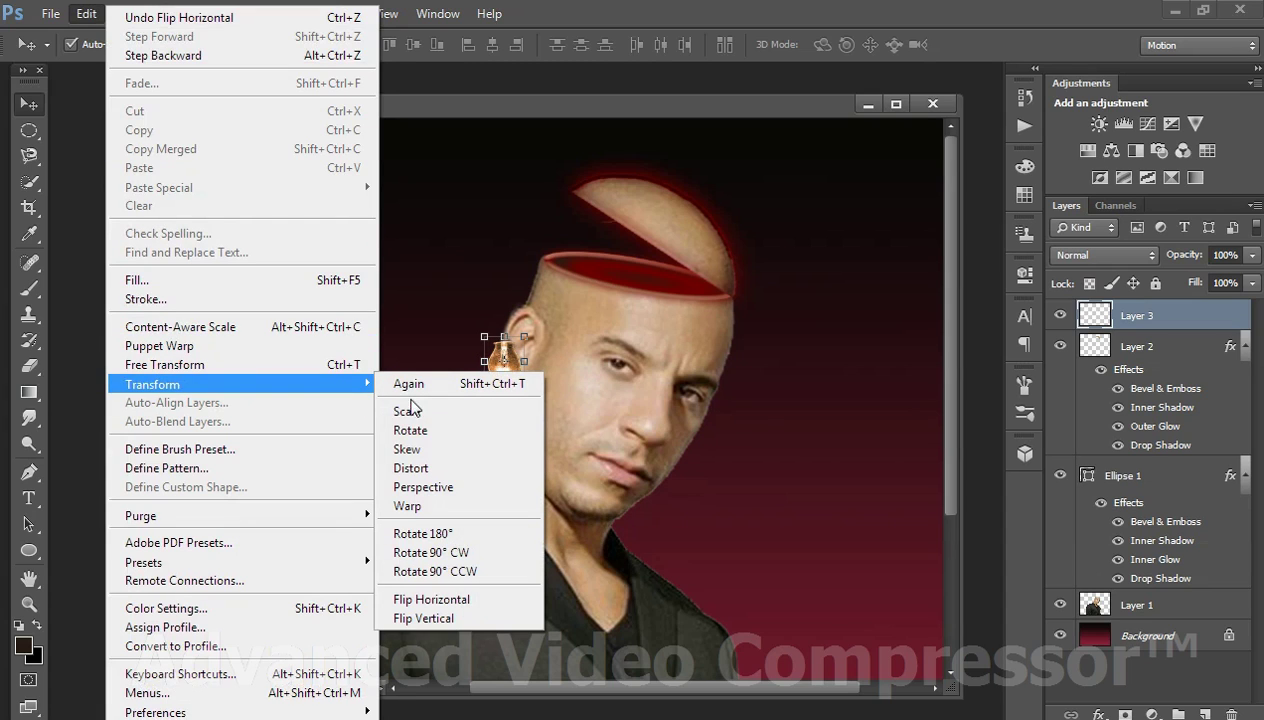
{"action": "left_click", "coordinate": [448, 533]}
Step: Place the bulb in the open head, stretched to 113.35% width and 161.07% height
{"action": "mouse_move", "coordinate": [510, 352]}
{"action": "left_mouse_down"}
{"action": "mouse_move", "coordinate": [636, 259]}
{"action": "mouse_move", "coordinate": [640, 221]}
{"action": "mouse_move", "coordinate": [602, 251]}
{"action": "left_mouse_up"}
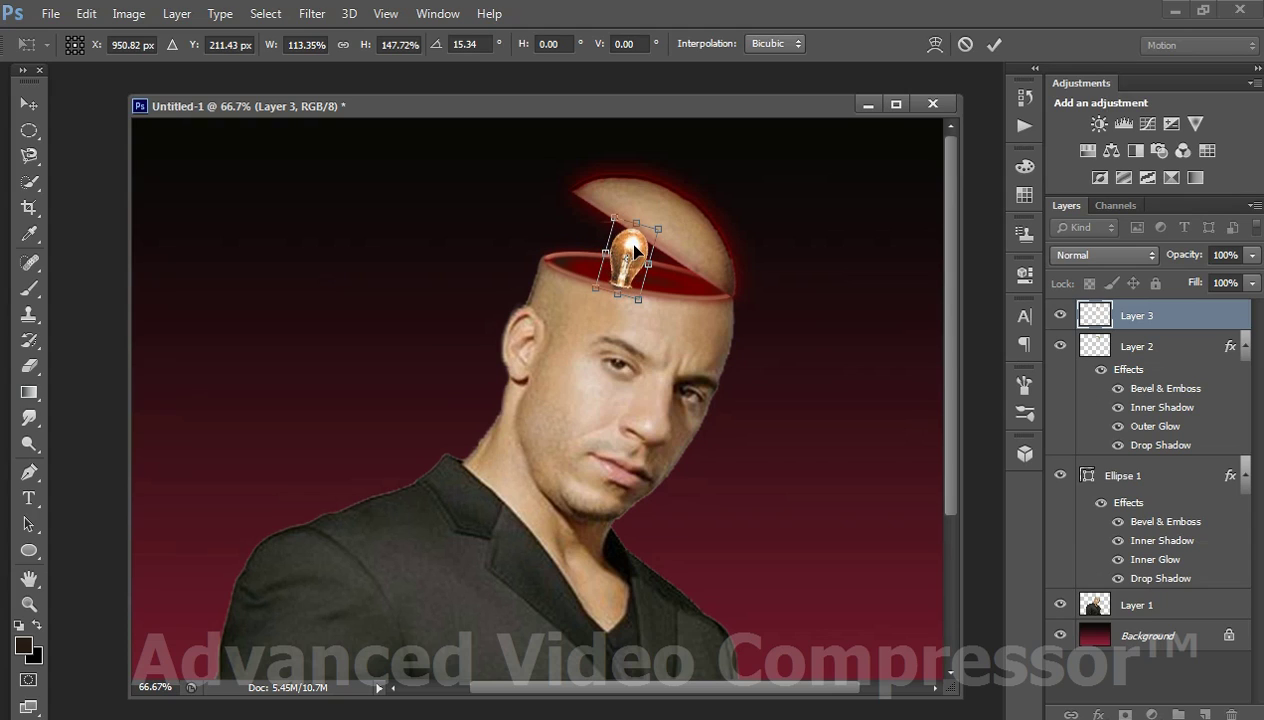
{"action": "left_click_drag", "start_coordinate": [619, 294], "coordinate": [614, 300]}
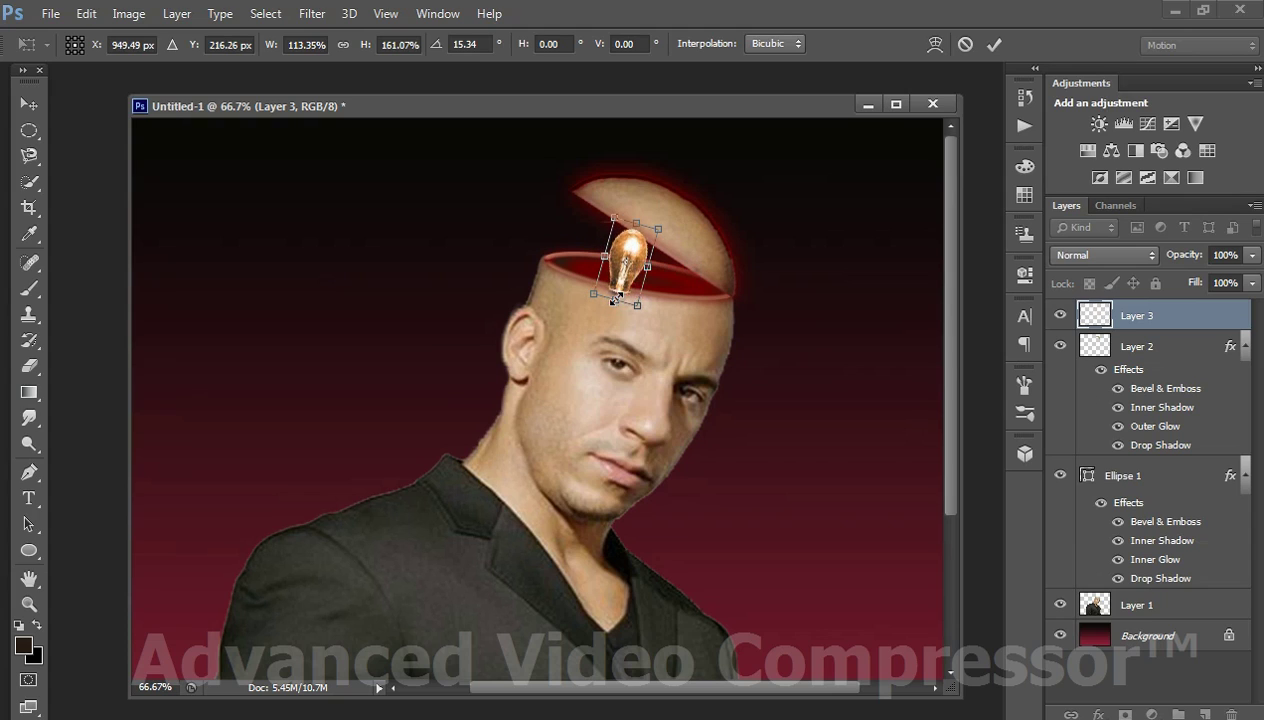
{"action": "left_click_drag", "start_coordinate": [629, 251], "coordinate": [622, 244]}
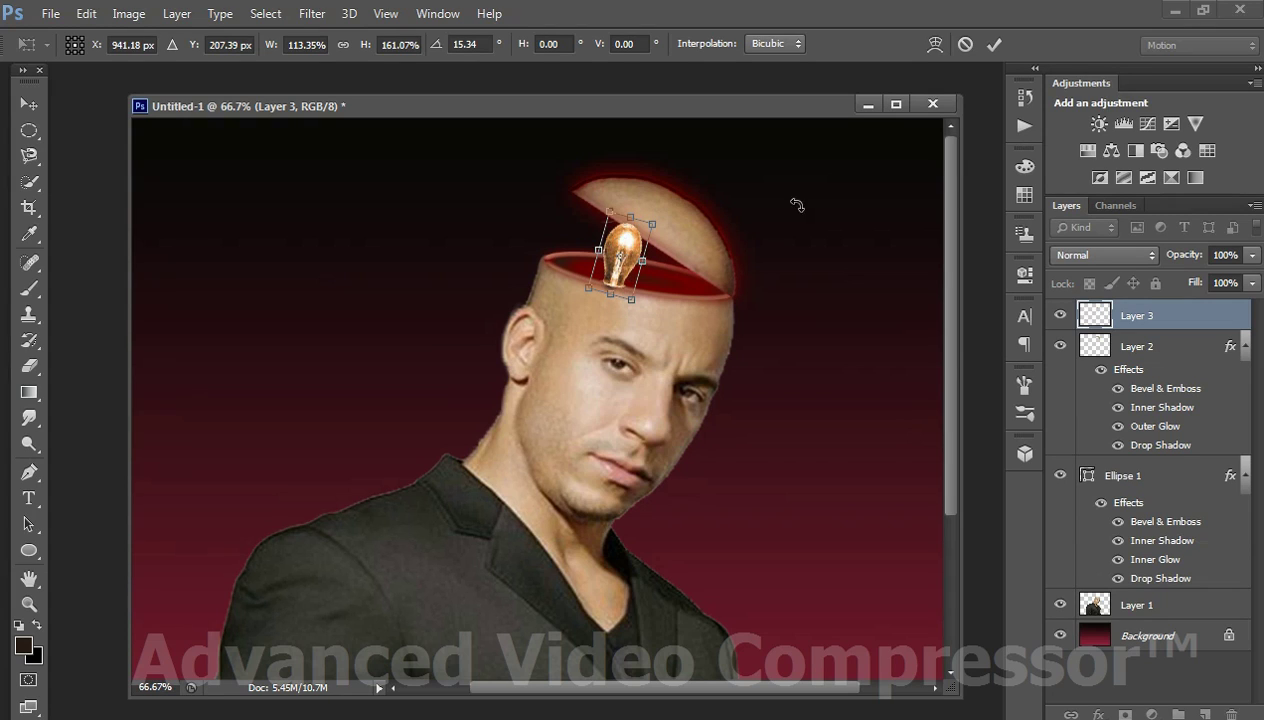
{"action": "left_click", "coordinate": [994, 44]}
{"action": "left_click", "coordinate": [870, 285]}
Step: At 200% zoom, widen and reposition the bulb, then move Layer 3 below Layer 2
{"action": "key", "text": "ctrl+plus"}
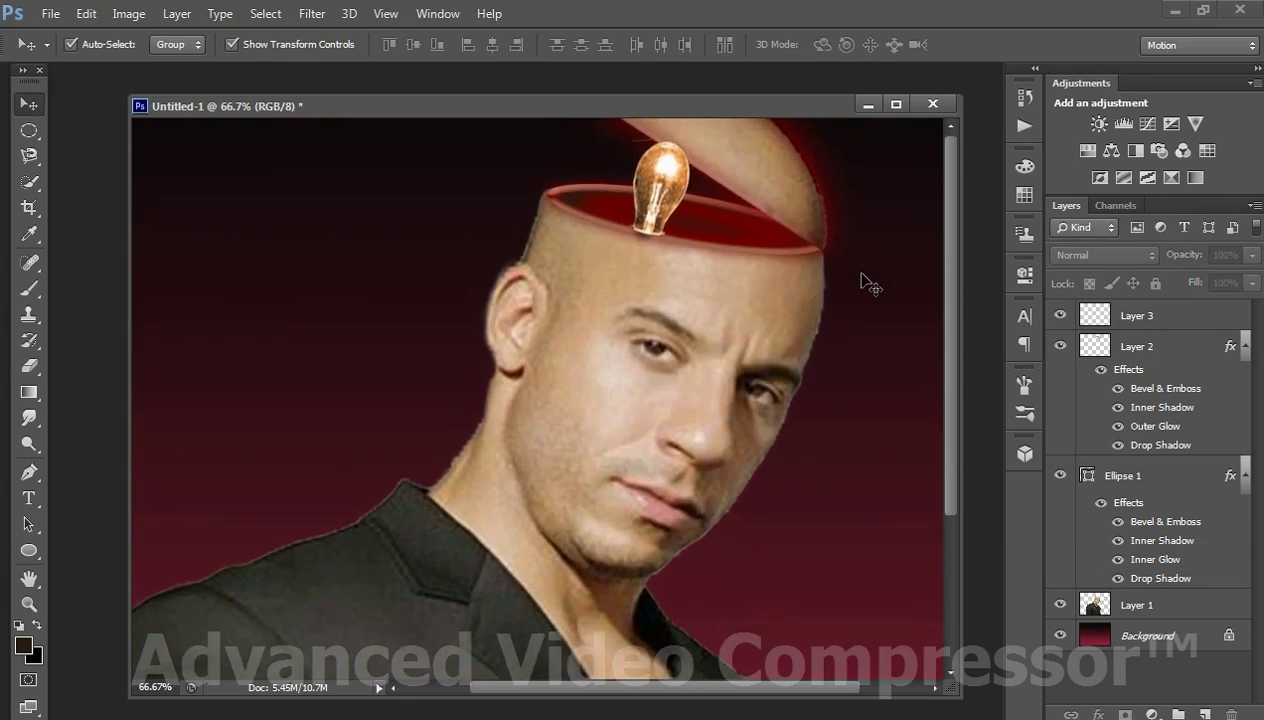
{"action": "key", "text": "ctrl+plus"}
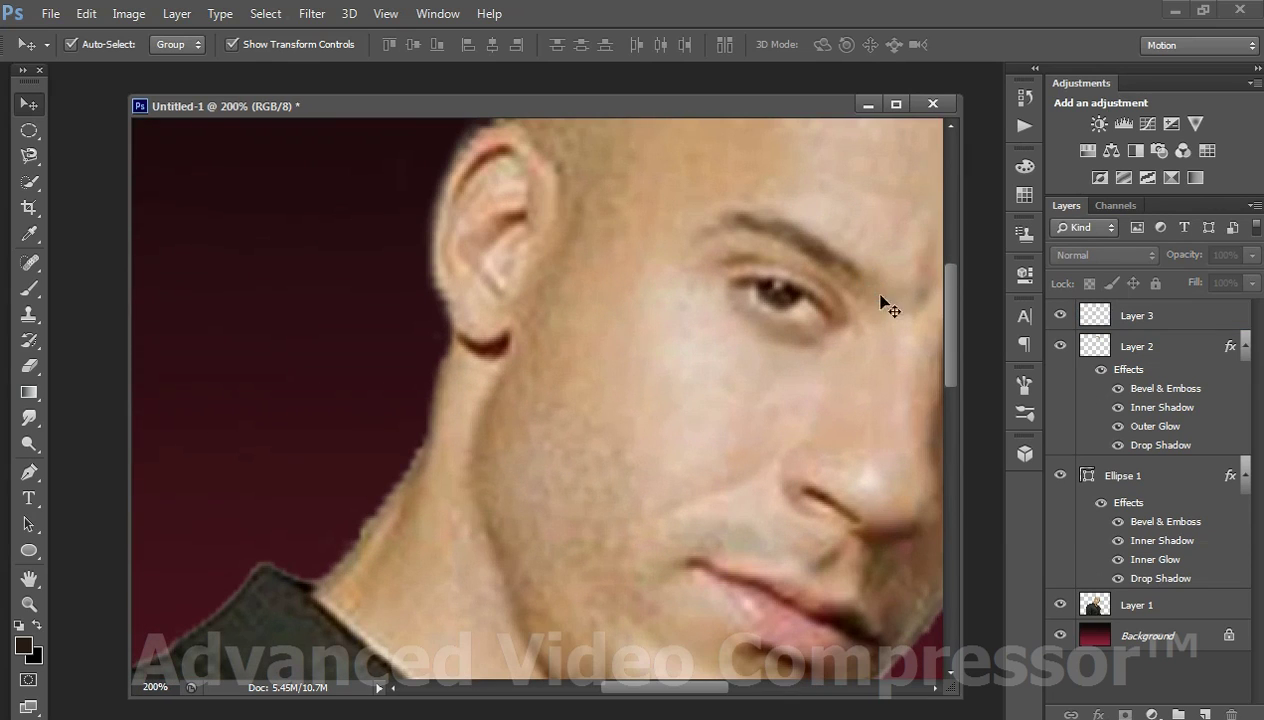
{"action": "left_click_drag", "start_coordinate": [948, 355], "coordinate": [953, 338]}
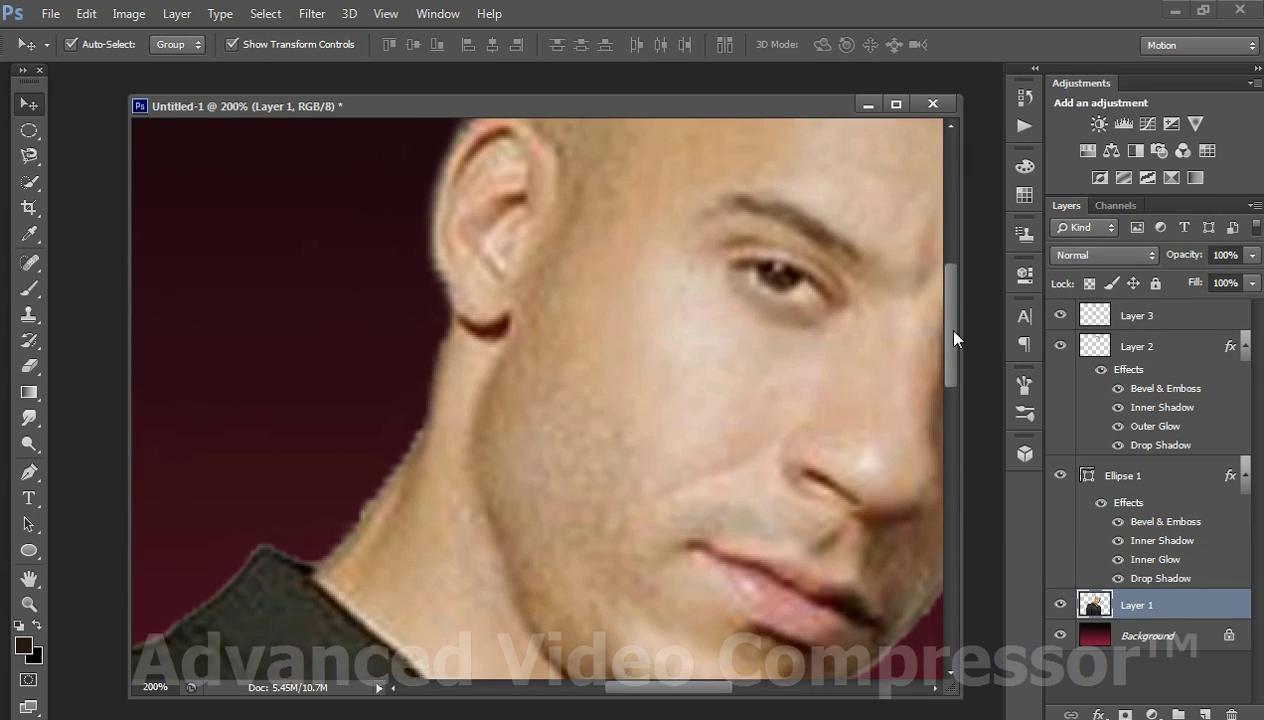
{"action": "key", "text": "ctrl+z"}
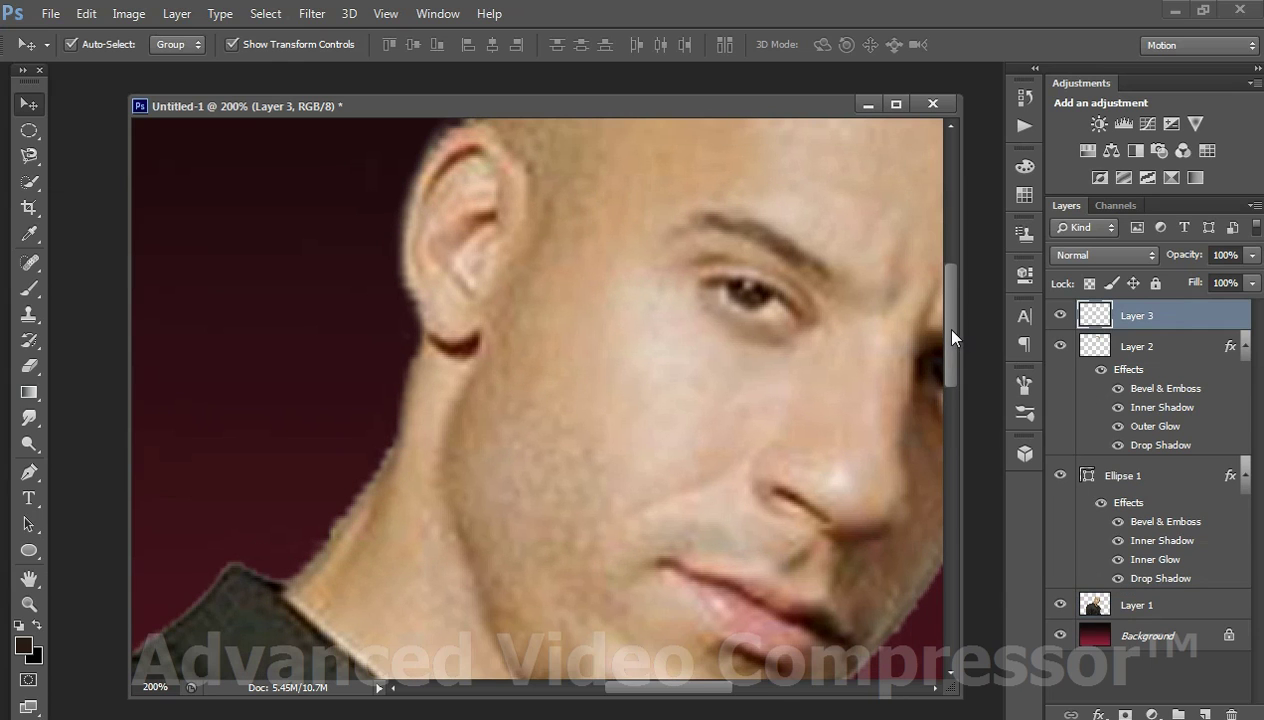
{"action": "left_click_drag", "start_coordinate": [952, 337], "coordinate": [953, 249]}
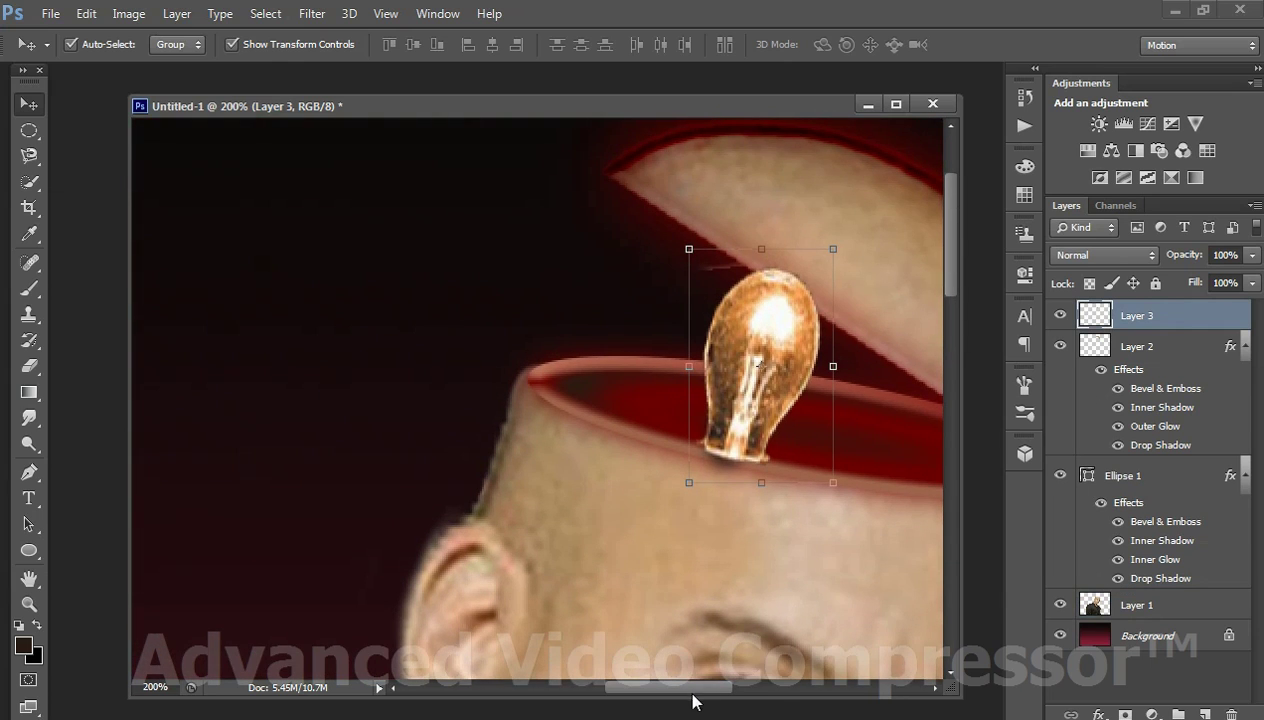
{"action": "left_click_drag", "start_coordinate": [692, 690], "coordinate": [722, 690]}
{"action": "left_click_drag", "start_coordinate": [607, 362], "coordinate": [689, 370]}
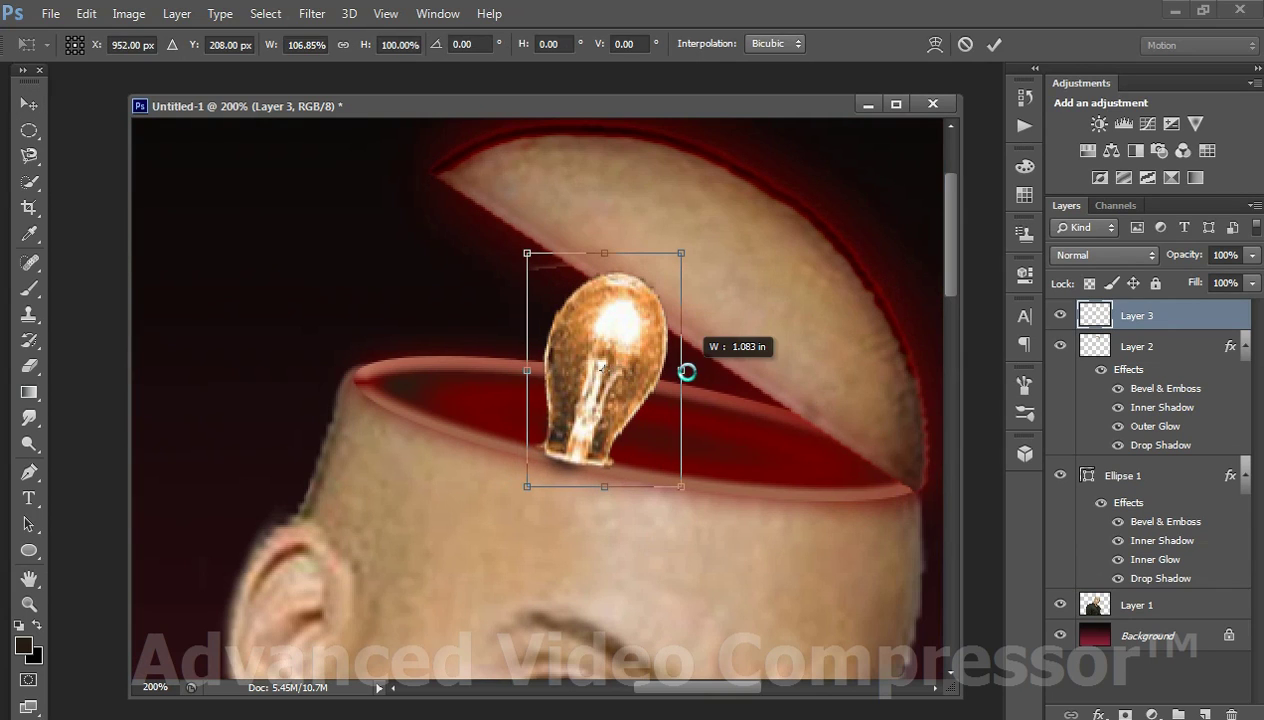
{"action": "mouse_move", "coordinate": [597, 367]}
{"action": "left_mouse_down"}
{"action": "mouse_move", "coordinate": [483, 349]}
{"action": "mouse_move", "coordinate": [662, 368]}
{"action": "left_mouse_up"}
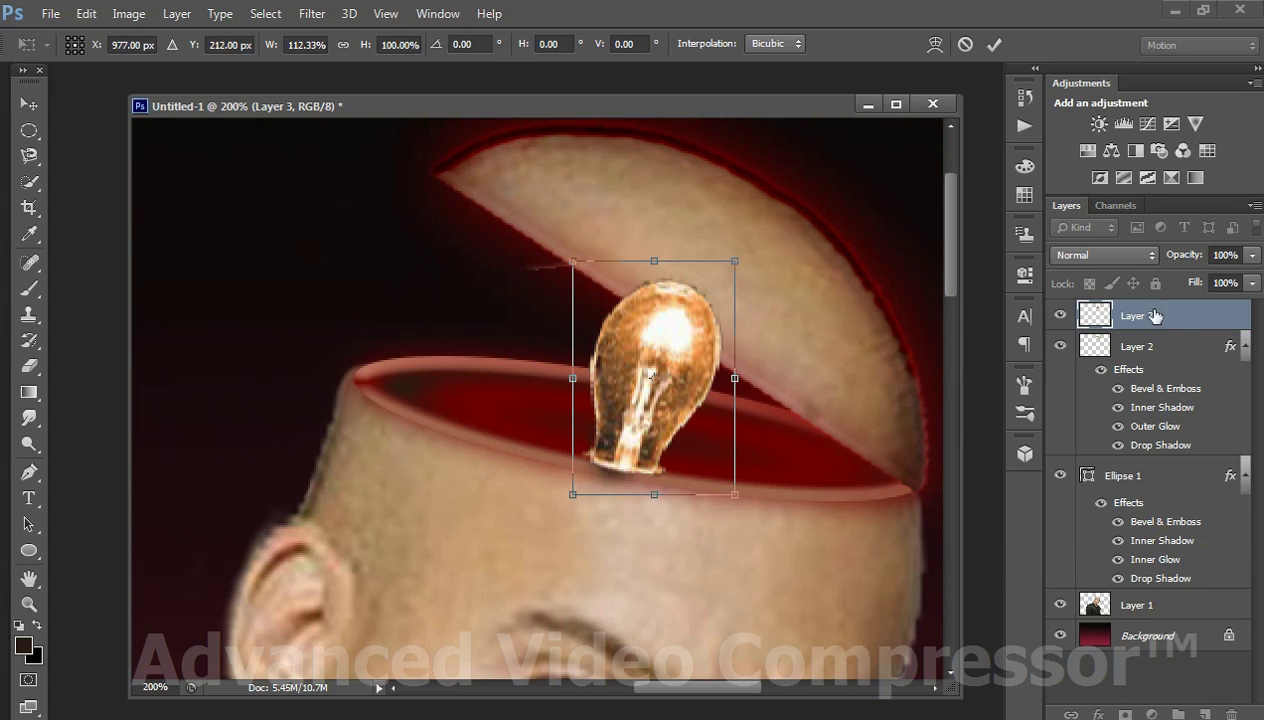
{"action": "left_click", "coordinate": [992, 46]}
{"action": "left_click_drag", "start_coordinate": [1130, 315], "coordinate": [1165, 448]}
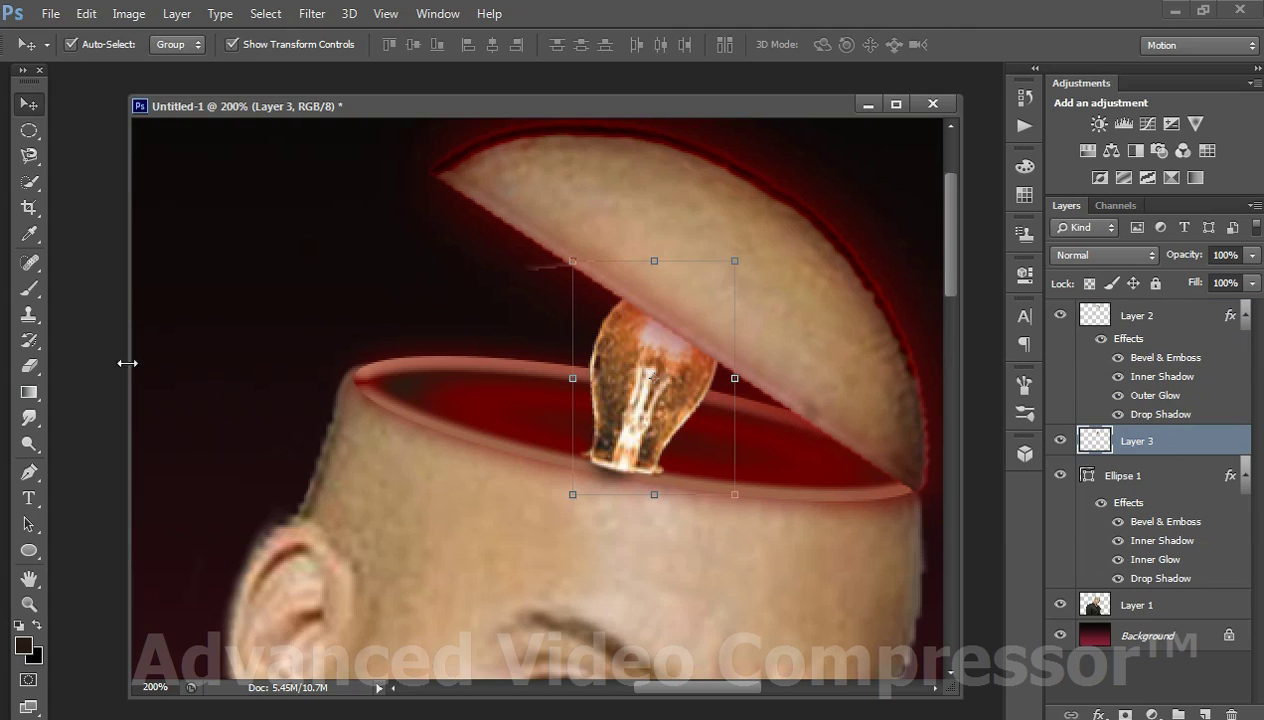
Step: Softly erase the bulb's base with a soft round eraser brush
{"action": "left_click", "coordinate": [29, 366]}
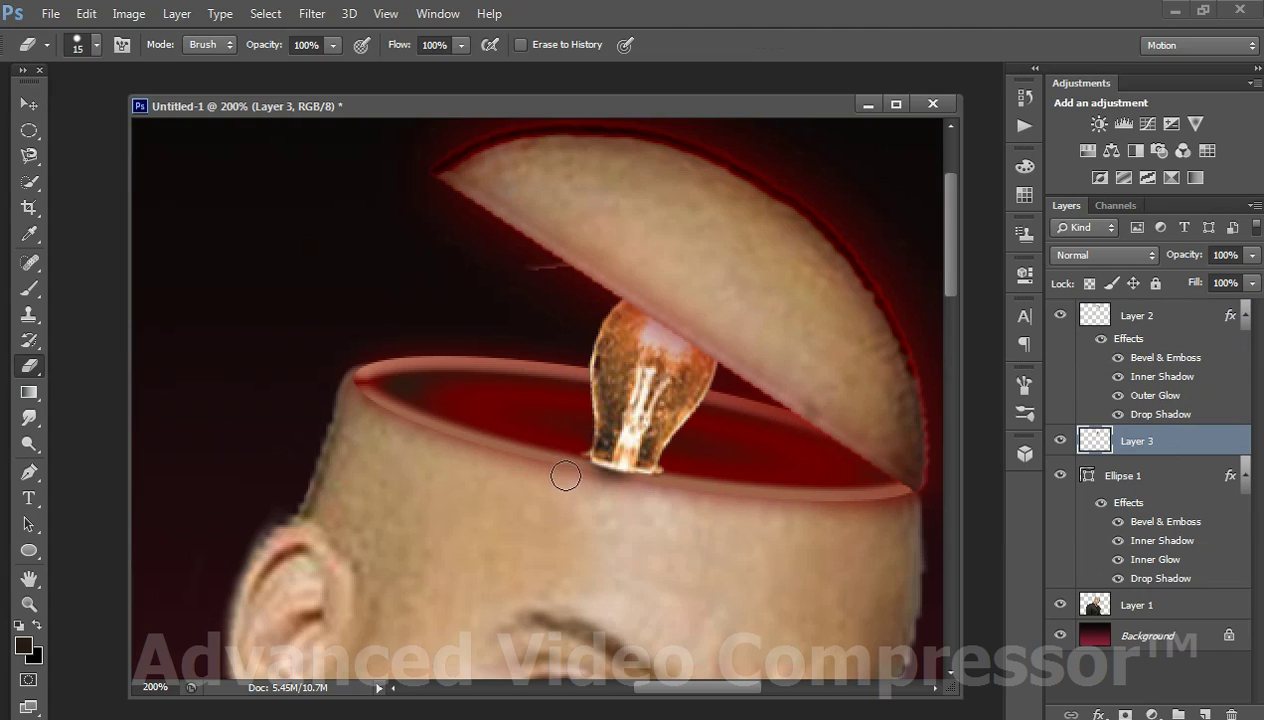
{"action": "left_click_drag", "start_coordinate": [565, 476], "coordinate": [607, 480]}
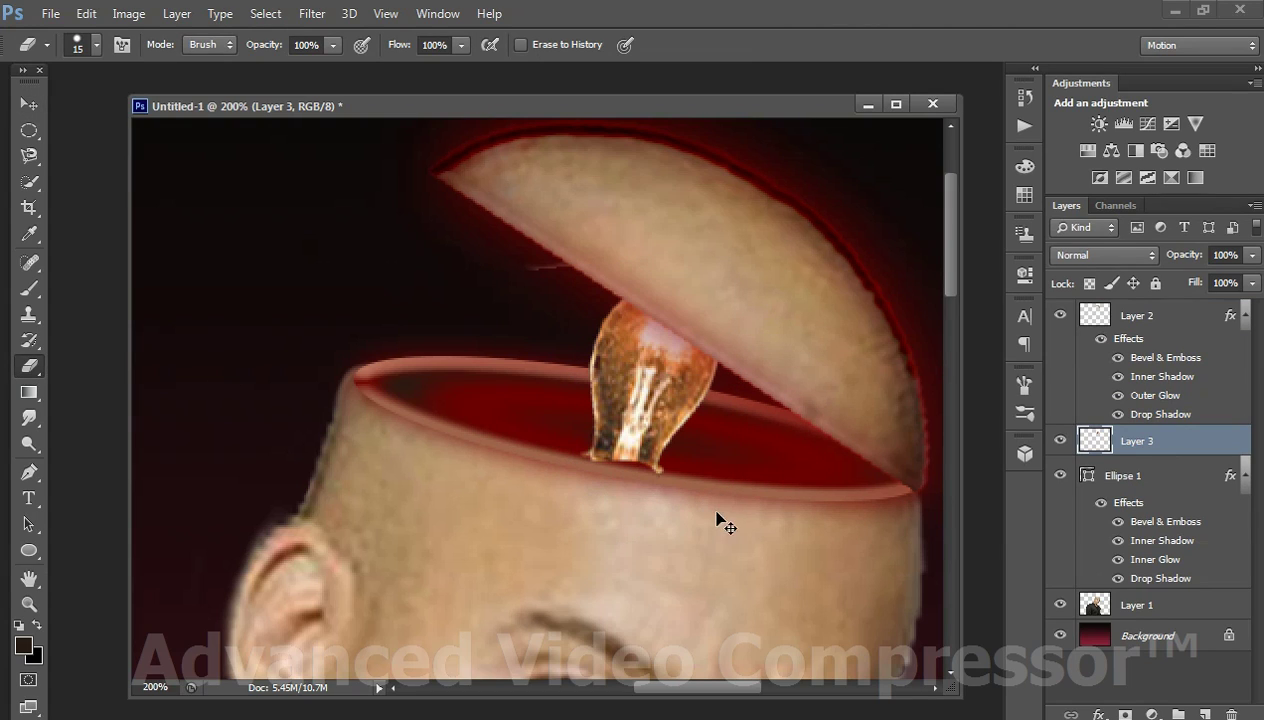
{"action": "key", "text": "ctrl+z"}
{"action": "left_click", "coordinate": [1024, 414]}
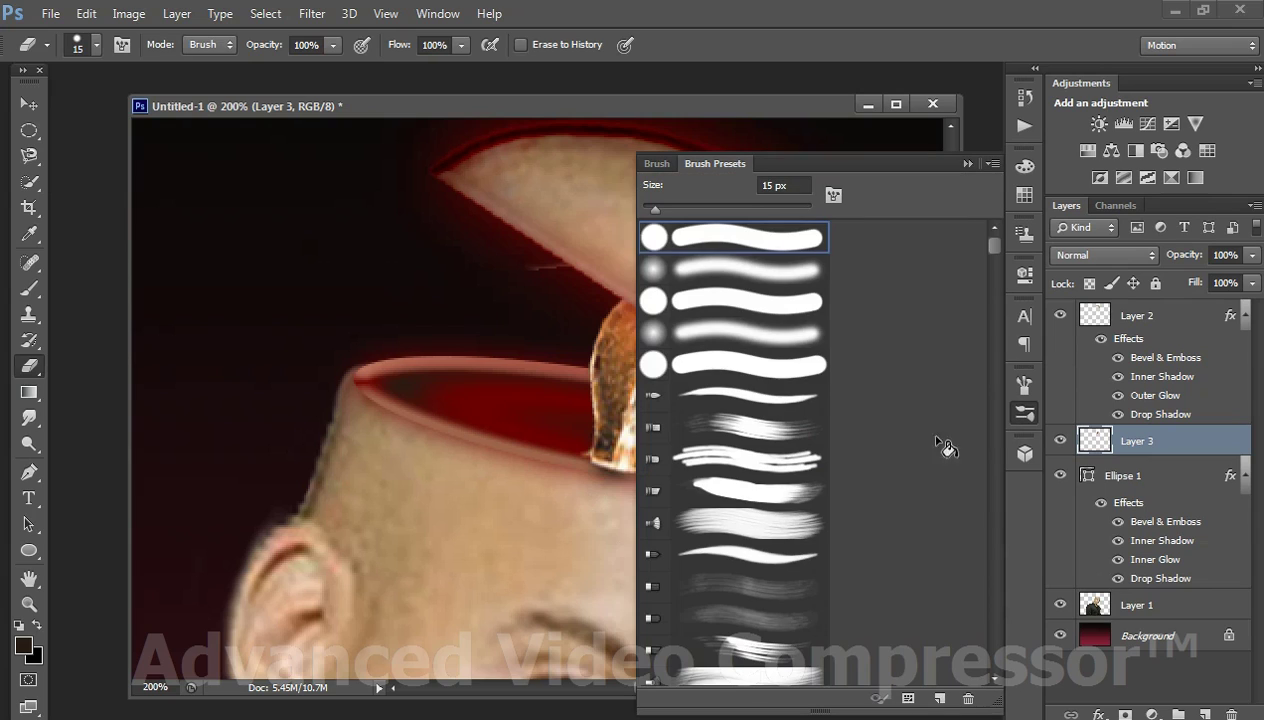
{"action": "left_click", "coordinate": [733, 268]}
{"action": "left_click", "coordinate": [966, 164]}
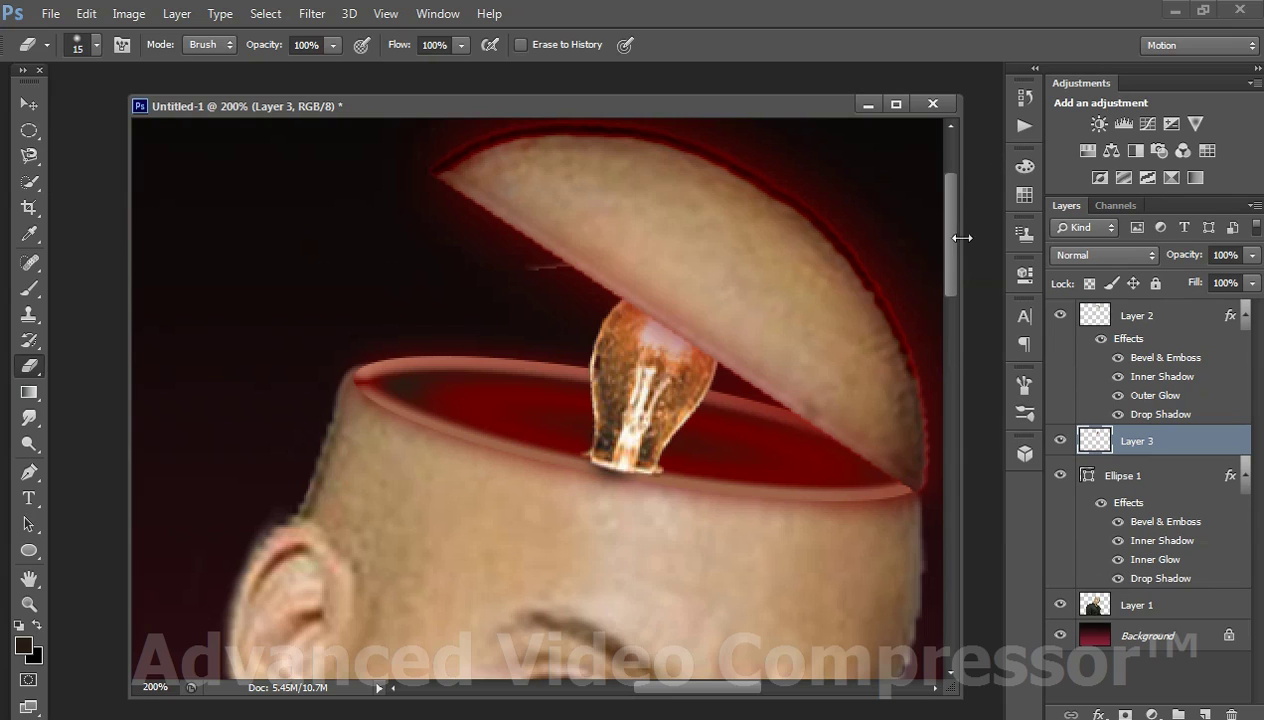
{"action": "mouse_move", "coordinate": [578, 471]}
{"action": "left_mouse_down"}
{"action": "mouse_move", "coordinate": [660, 485]}
{"action": "mouse_move", "coordinate": [556, 466]}
{"action": "left_mouse_up"}
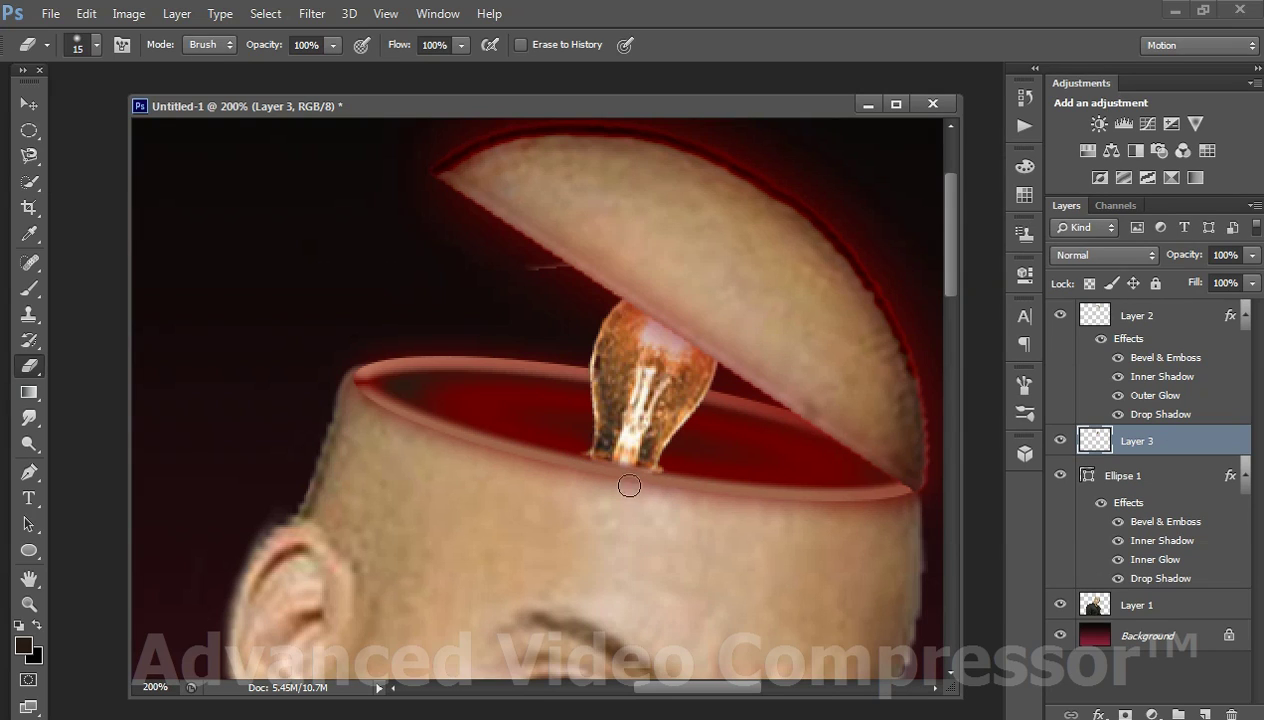
Step: Enlarge the bulb to about 102.44% width and 102.54% height
{"action": "left_click", "coordinate": [20, 106]}
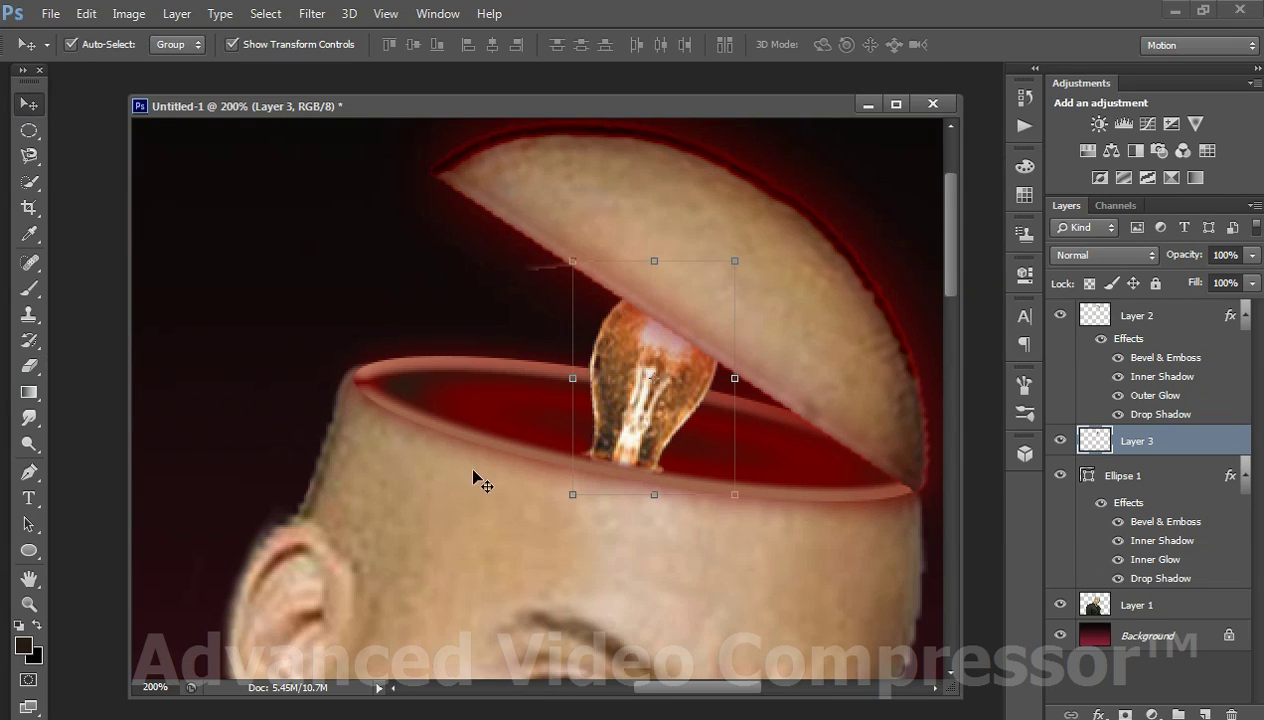
{"action": "left_click_drag", "start_coordinate": [568, 497], "coordinate": [568, 500]}
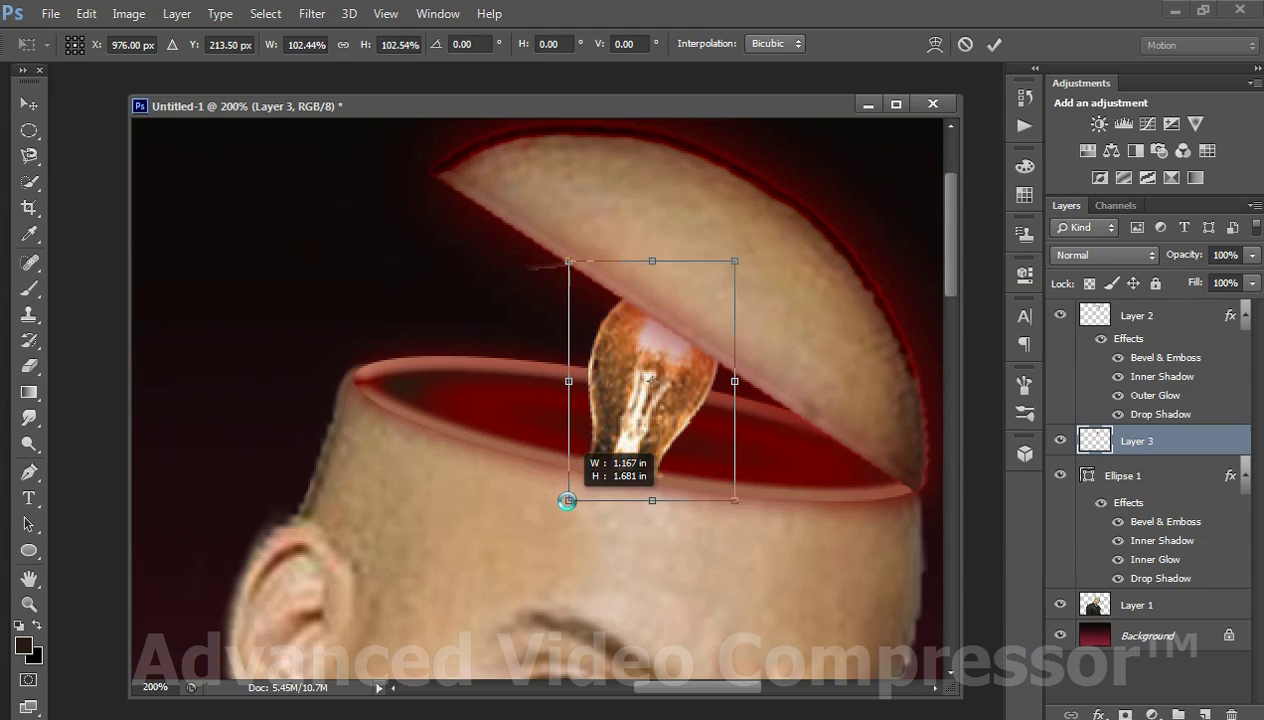
{"action": "double_click", "coordinate": [655, 450]}
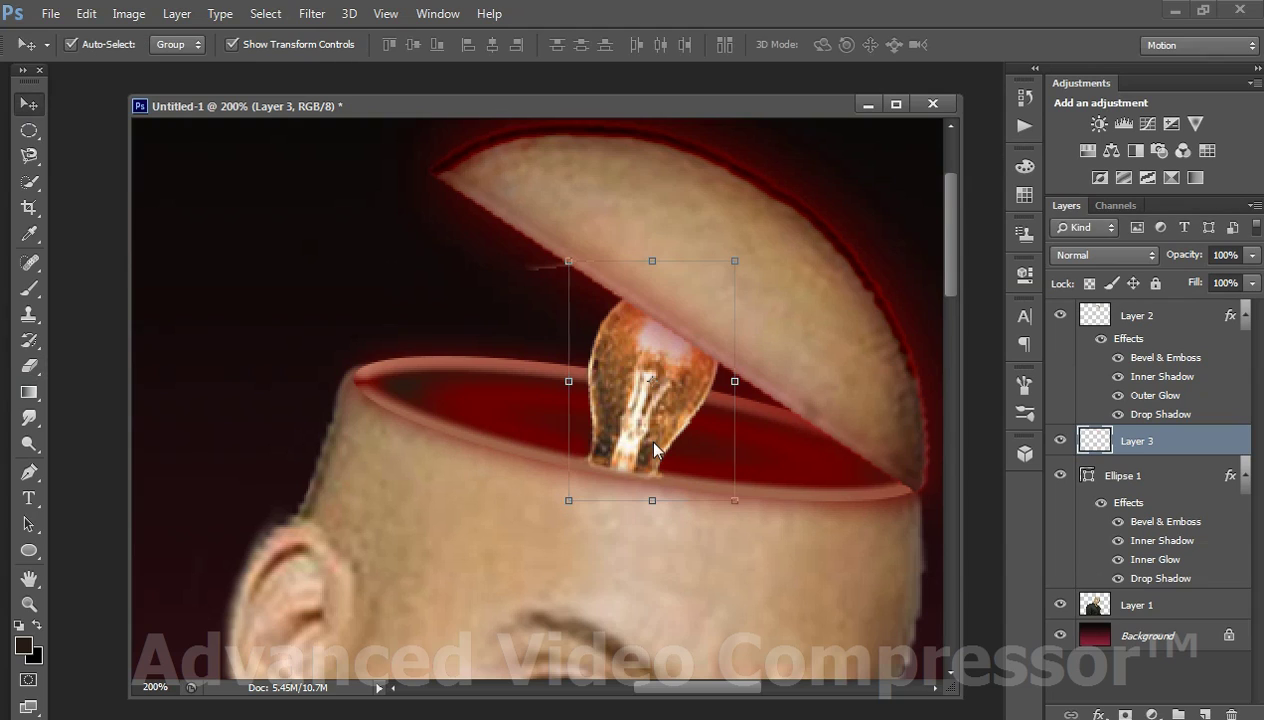
{"action": "left_click", "coordinate": [22, 372]}
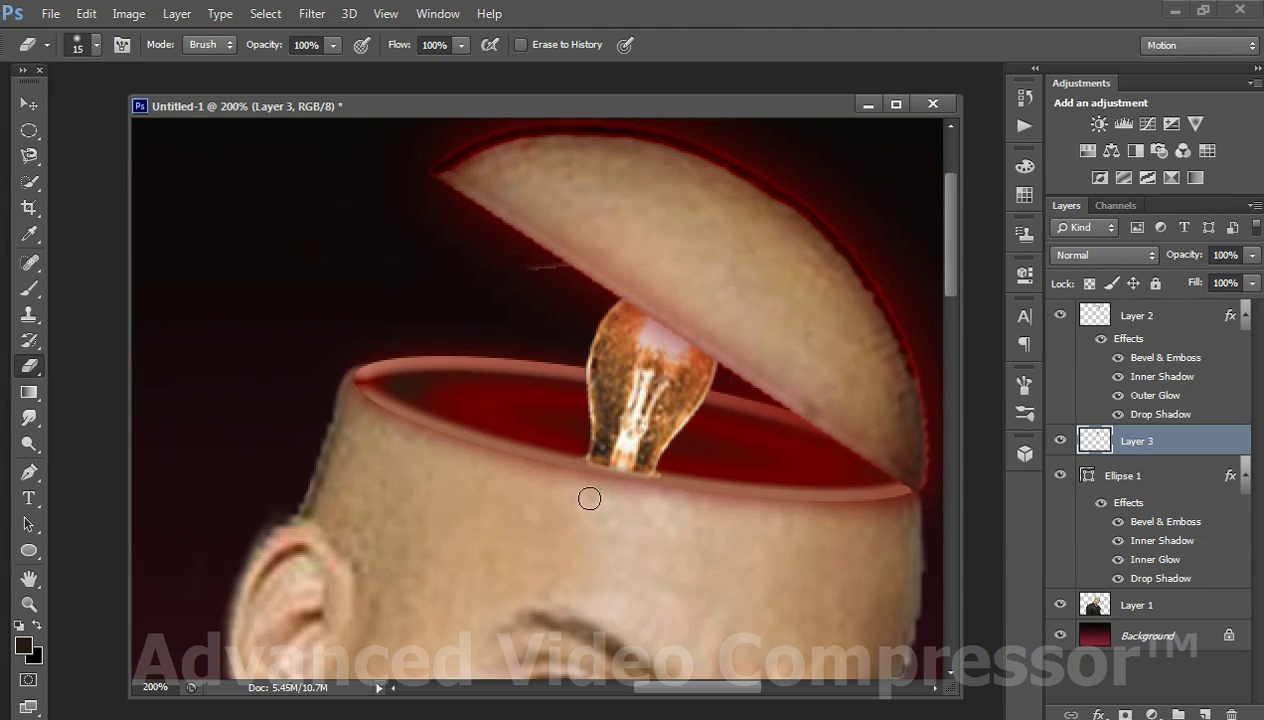
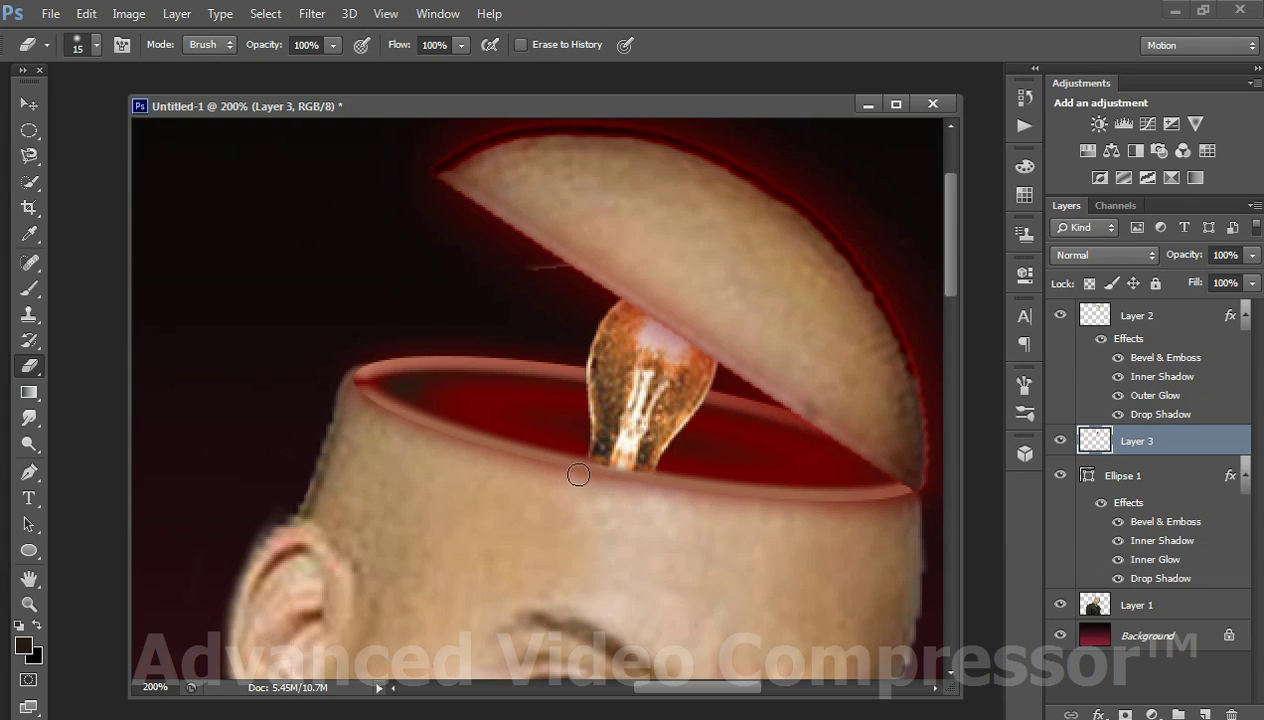
Step: Zoom out to see the whole figure and give the bulb layer Brightness 59, Contrast 33
{"action": "key", "text": "ctrl+minus"}
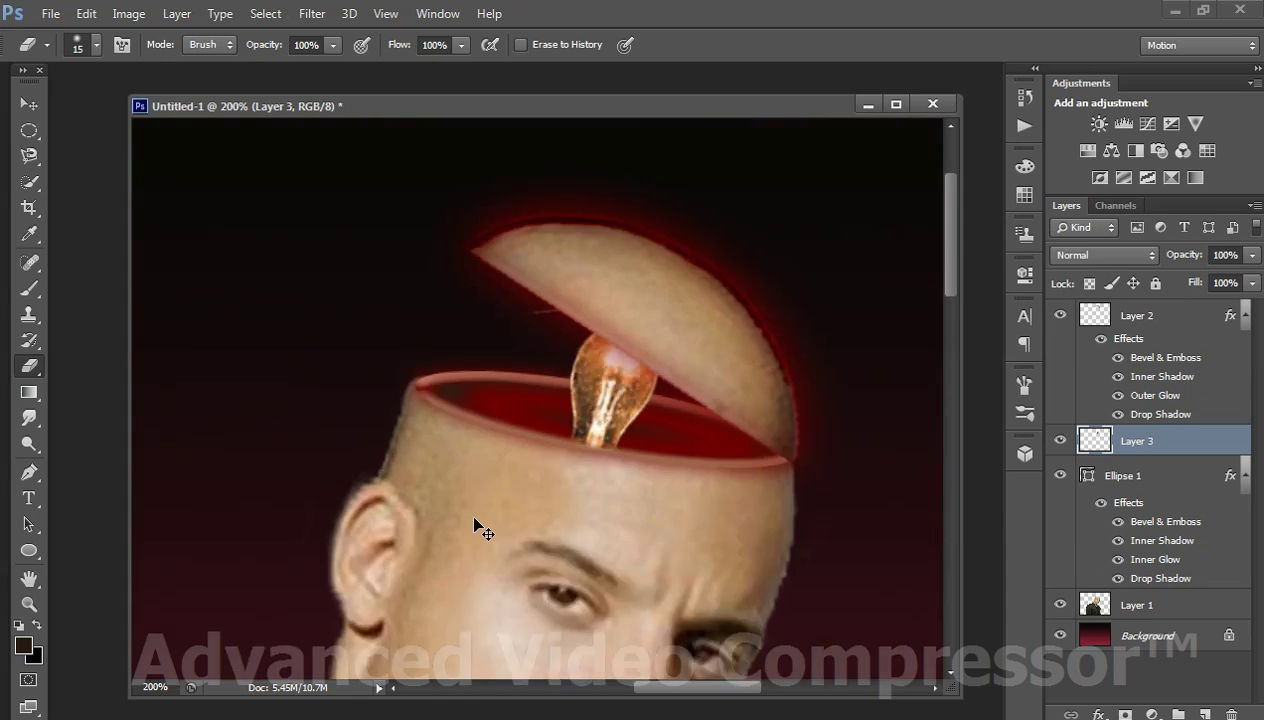
{"action": "key", "text": "ctrl+minus"}
{"action": "key", "text": "ctrl+minus"}
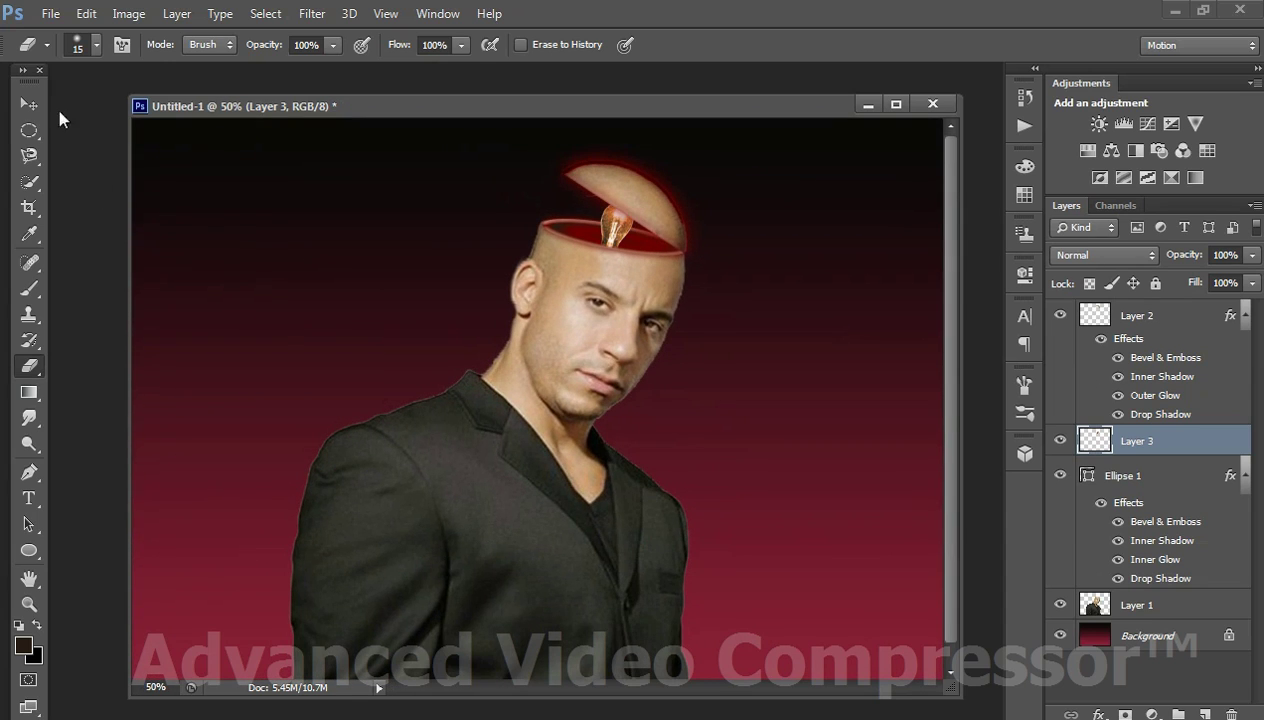
{"action": "left_click", "coordinate": [29, 104]}
{"action": "left_click", "coordinate": [128, 14]}
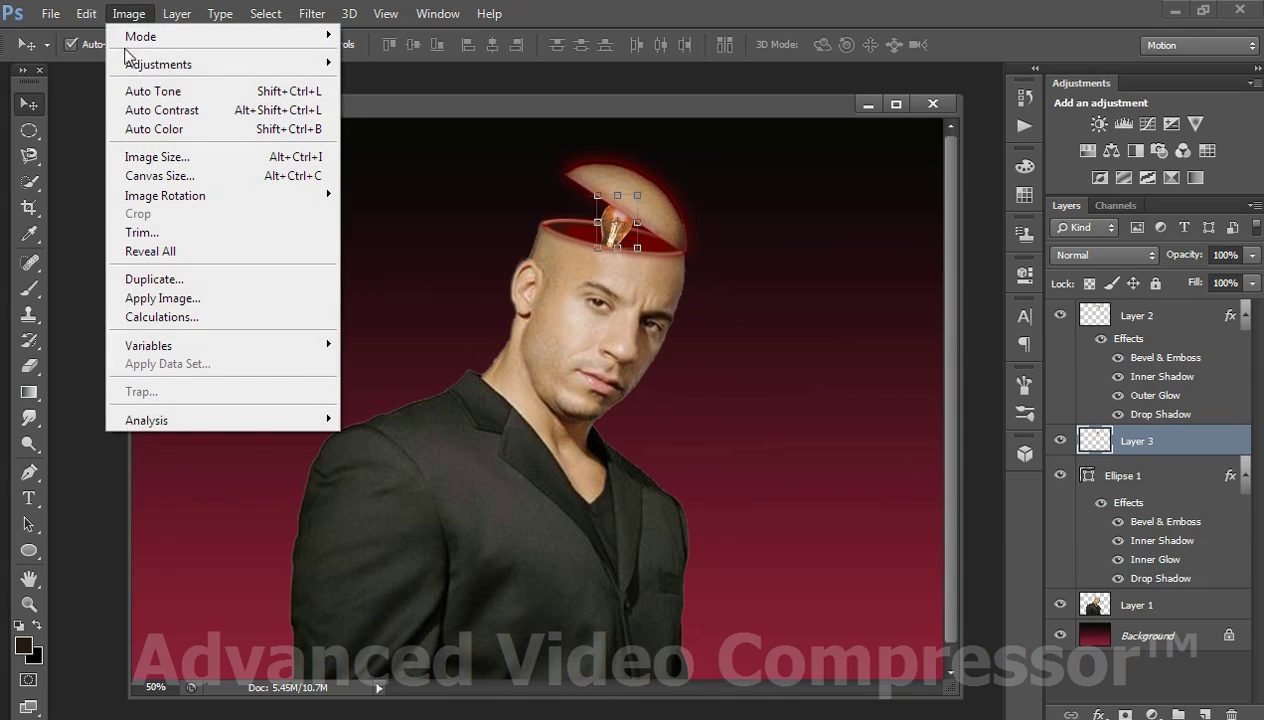
{"action": "mouse_move", "coordinate": [158, 64]}
{"action": "left_click", "coordinate": [362, 65]}
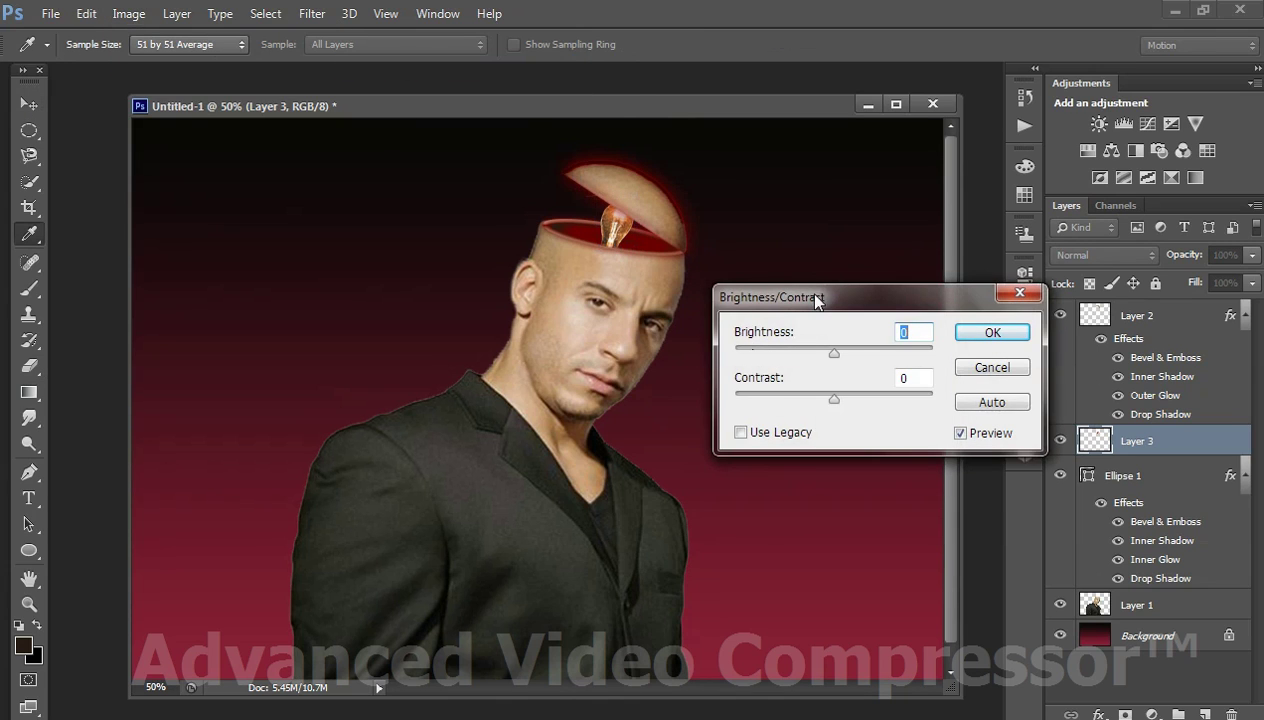
{"action": "left_click_drag", "start_coordinate": [816, 300], "coordinate": [830, 325]}
{"action": "left_click_drag", "start_coordinate": [848, 376], "coordinate": [889, 385]}
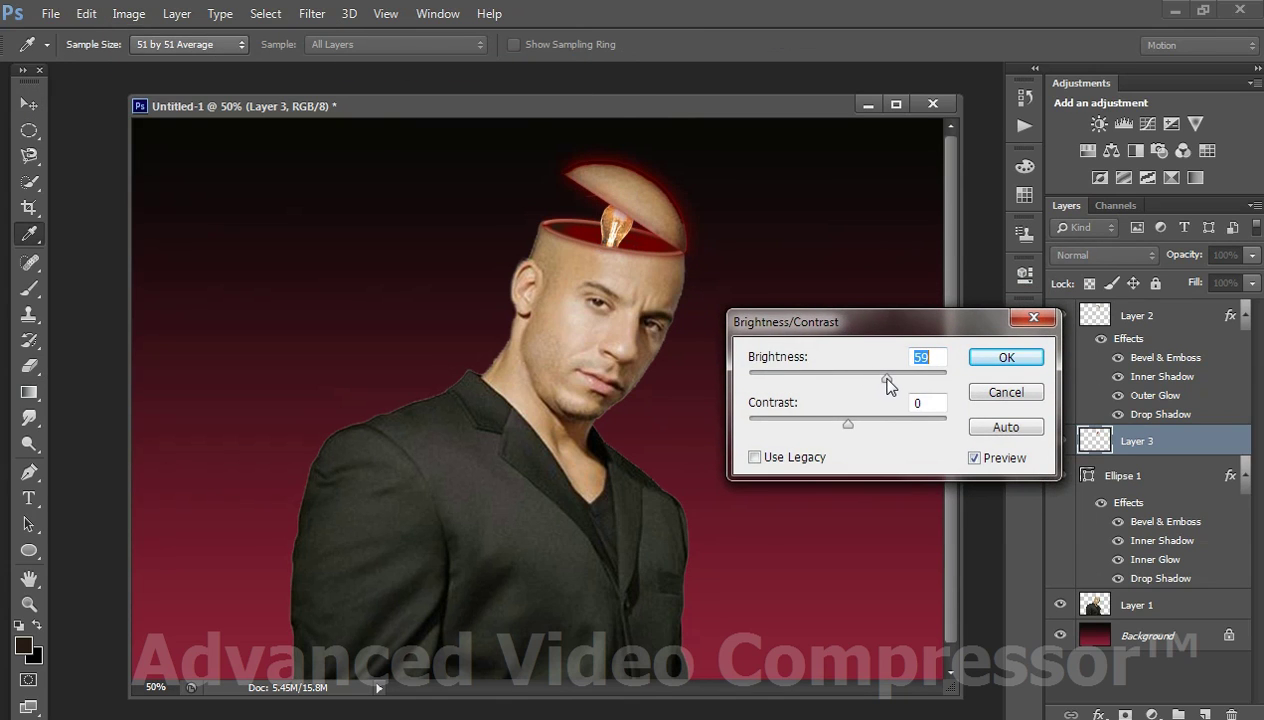
{"action": "left_click_drag", "start_coordinate": [850, 424], "coordinate": [880, 425]}
{"action": "left_click", "coordinate": [990, 358]}
Step: Apply an S-shaped Curves adjustment to the bulb layer
{"action": "key", "text": "v"}
{"action": "left_click", "coordinate": [128, 13]}
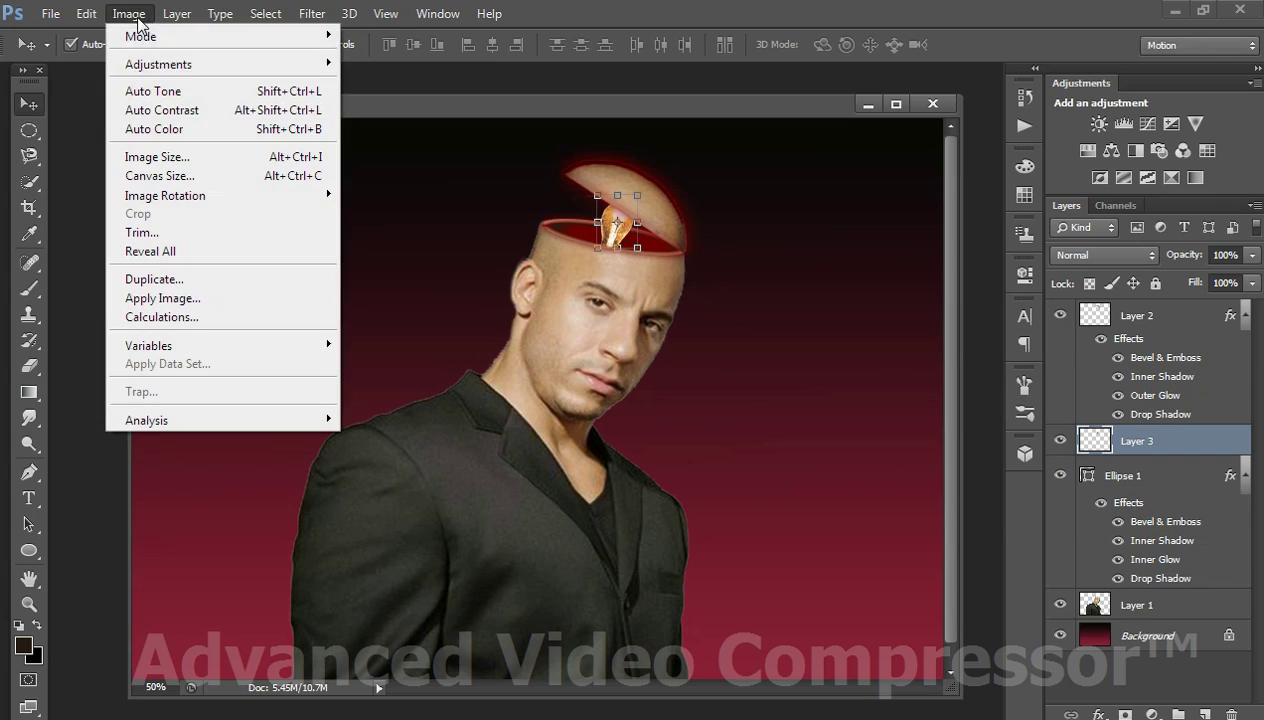
{"action": "left_click", "coordinate": [403, 100]}
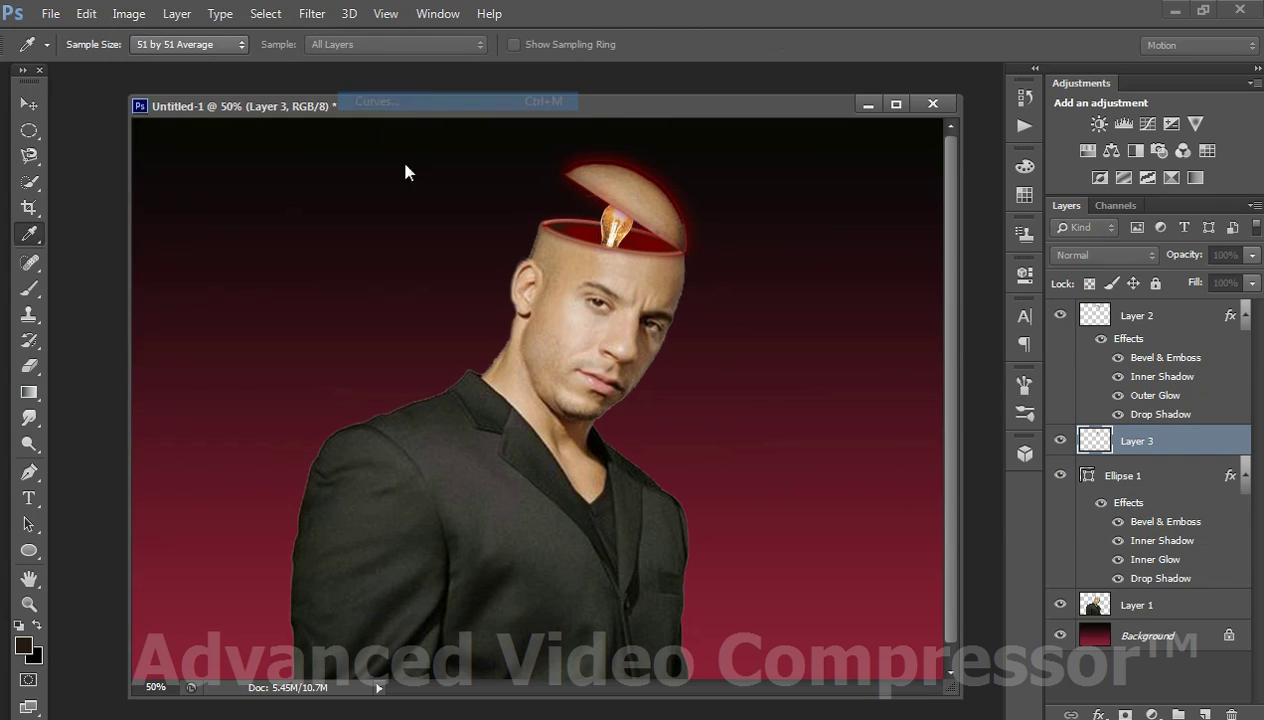
{"action": "left_click_drag", "start_coordinate": [973, 293], "coordinate": [969, 273]}
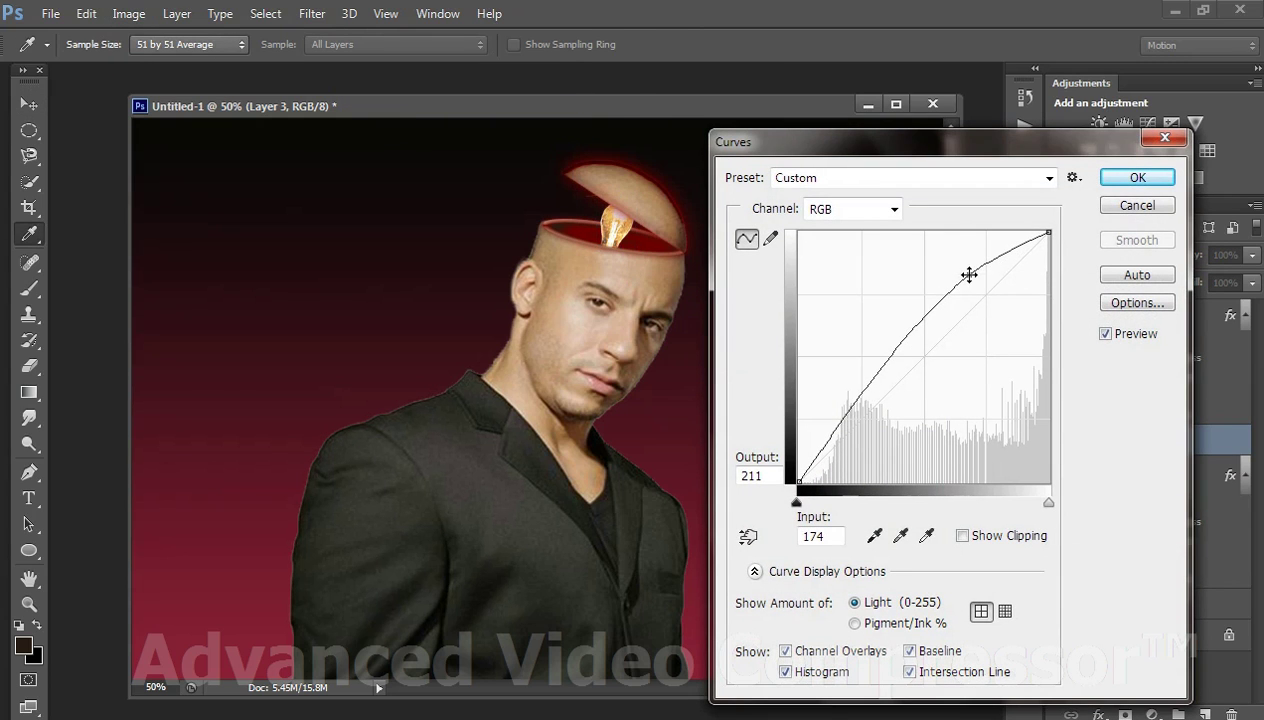
{"action": "left_click_drag", "start_coordinate": [886, 362], "coordinate": [902, 384]}
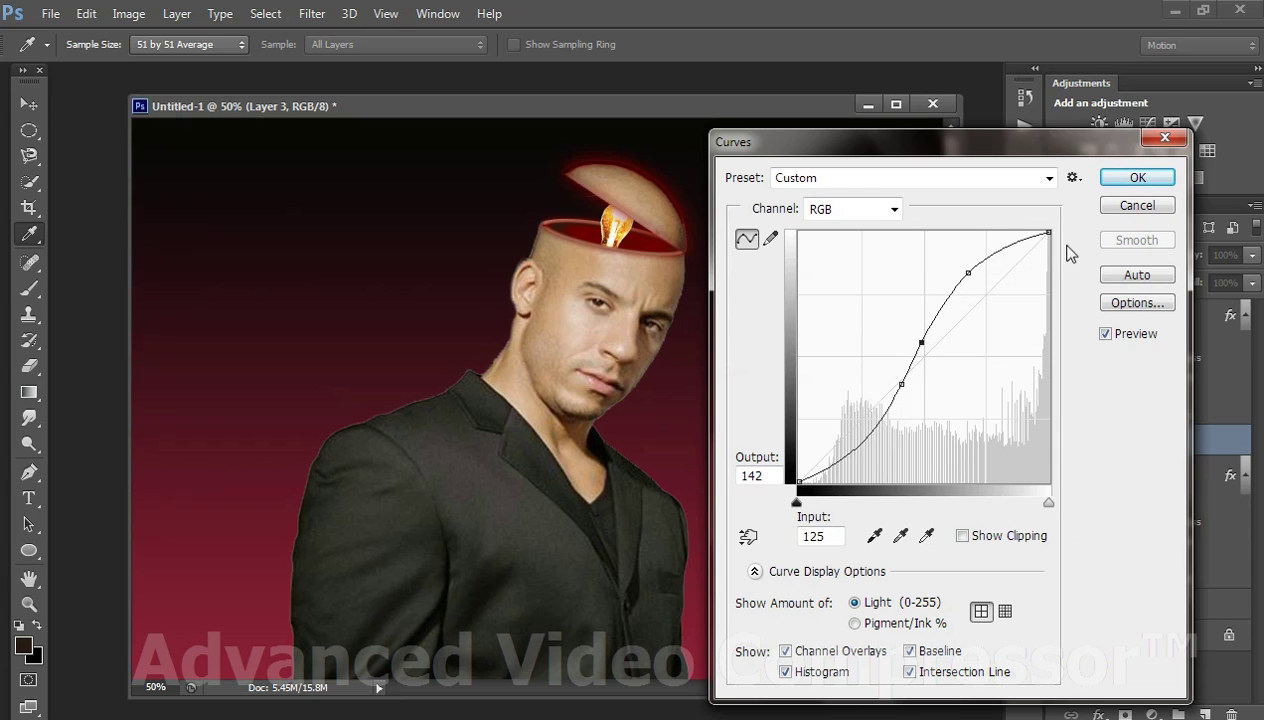
{"action": "left_click", "coordinate": [1130, 178]}
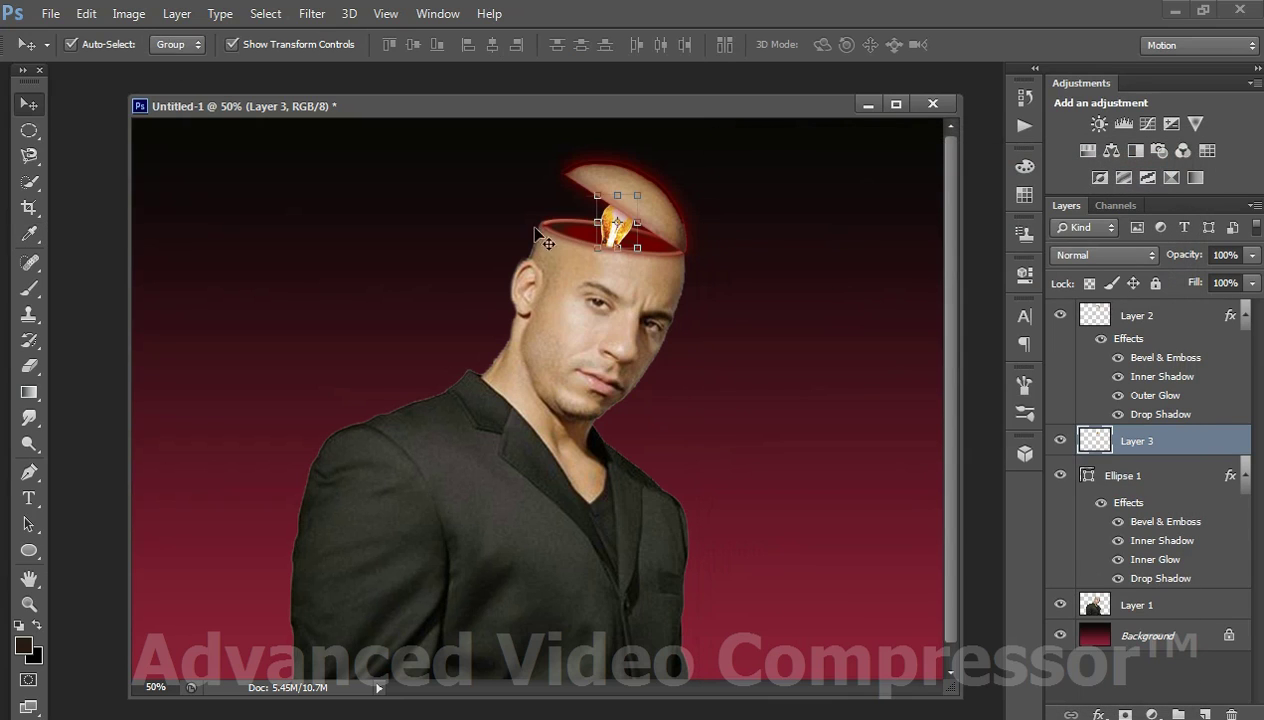
Step: Colour-balance the bulb: midtones and highlights toward green, shadows toward cyan and blue +47
{"action": "left_click", "coordinate": [118, 20]}
{"action": "mouse_move", "coordinate": [158, 64]}
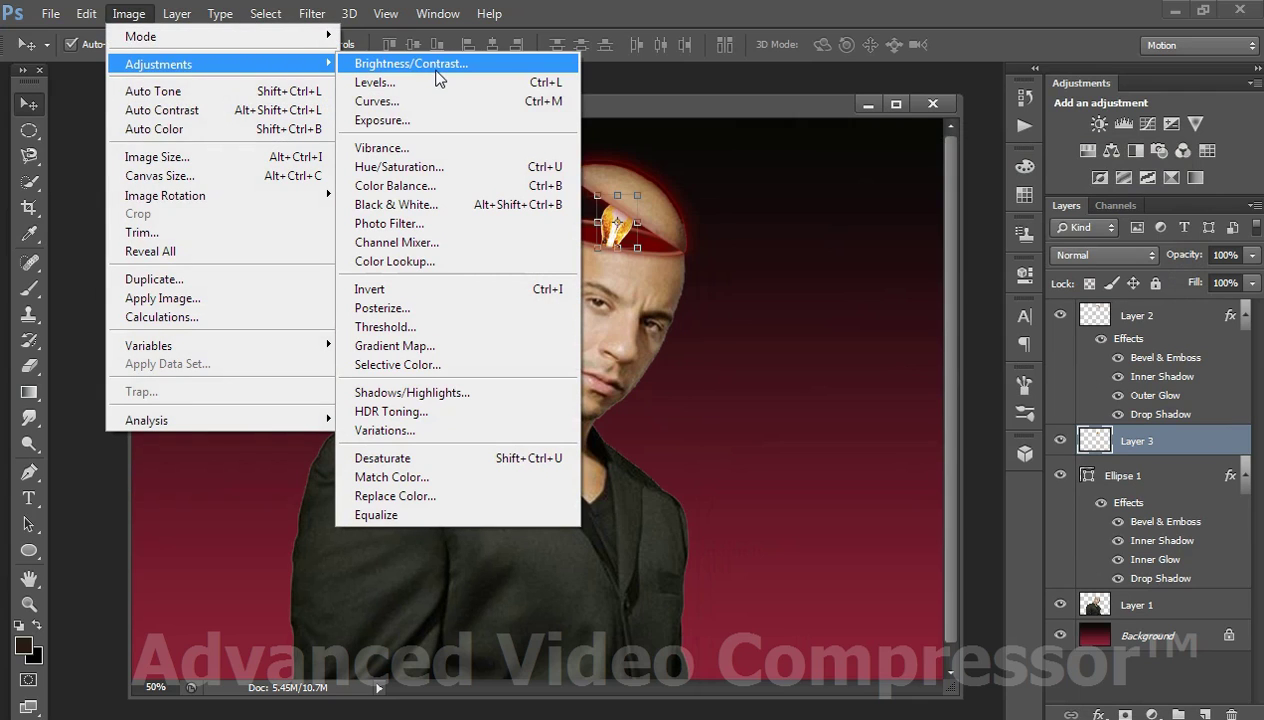
{"action": "left_click", "coordinate": [412, 186]}
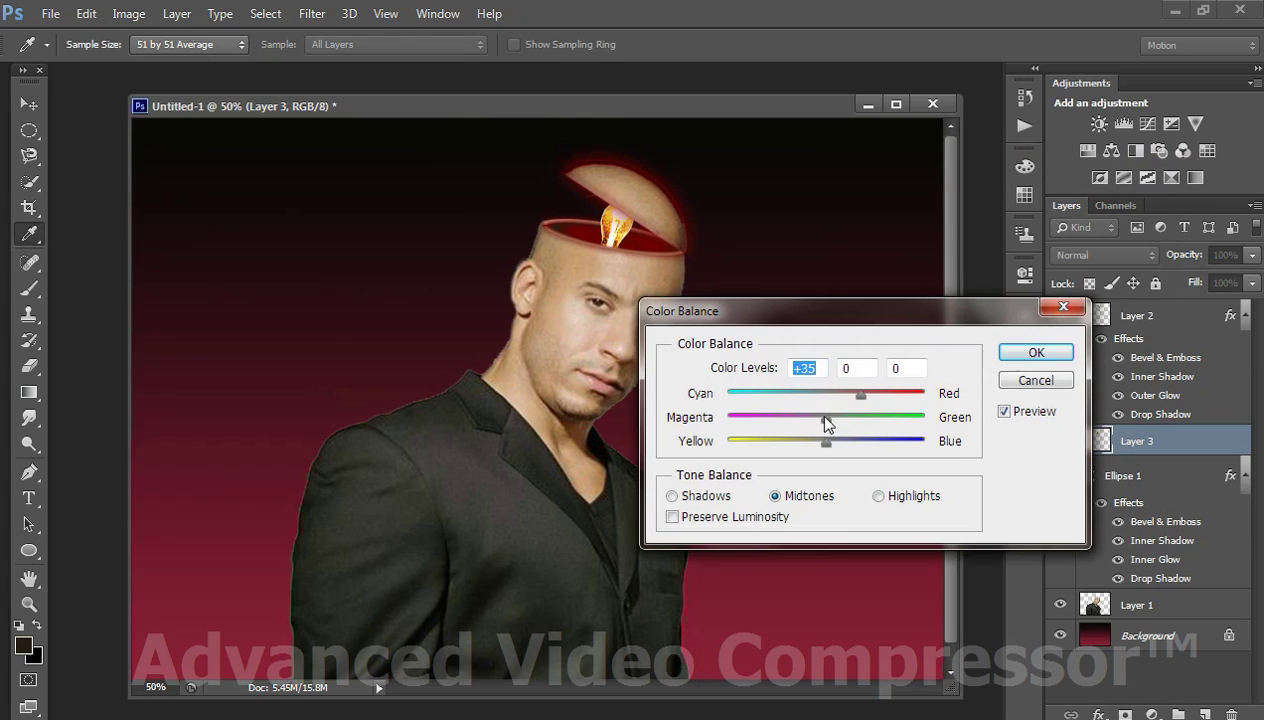
{"action": "mouse_move", "coordinate": [825, 418]}
{"action": "left_mouse_down"}
{"action": "mouse_move", "coordinate": [876, 420]}
{"action": "mouse_move", "coordinate": [798, 440]}
{"action": "mouse_move", "coordinate": [861, 440]}
{"action": "left_mouse_up"}
{"action": "left_click", "coordinate": [878, 496]}
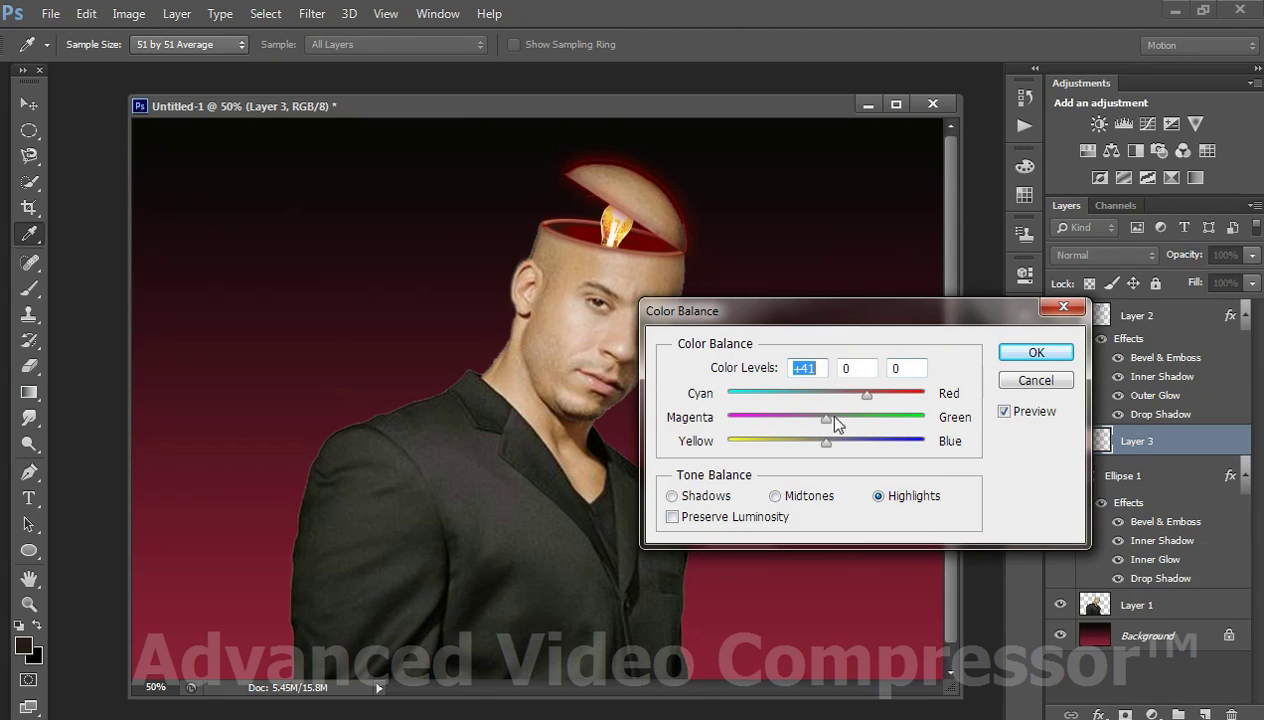
{"action": "mouse_move", "coordinate": [826, 418]}
{"action": "left_mouse_down"}
{"action": "mouse_move", "coordinate": [793, 420]}
{"action": "mouse_move", "coordinate": [874, 423]}
{"action": "mouse_move", "coordinate": [838, 446]}
{"action": "mouse_move", "coordinate": [855, 442]}
{"action": "mouse_move", "coordinate": [815, 446]}
{"action": "mouse_move", "coordinate": [847, 422]}
{"action": "mouse_move", "coordinate": [774, 397]}
{"action": "left_mouse_up"}
{"action": "left_click", "coordinate": [776, 497]}
{"action": "left_click", "coordinate": [714, 498]}
{"action": "left_click", "coordinate": [794, 421]}
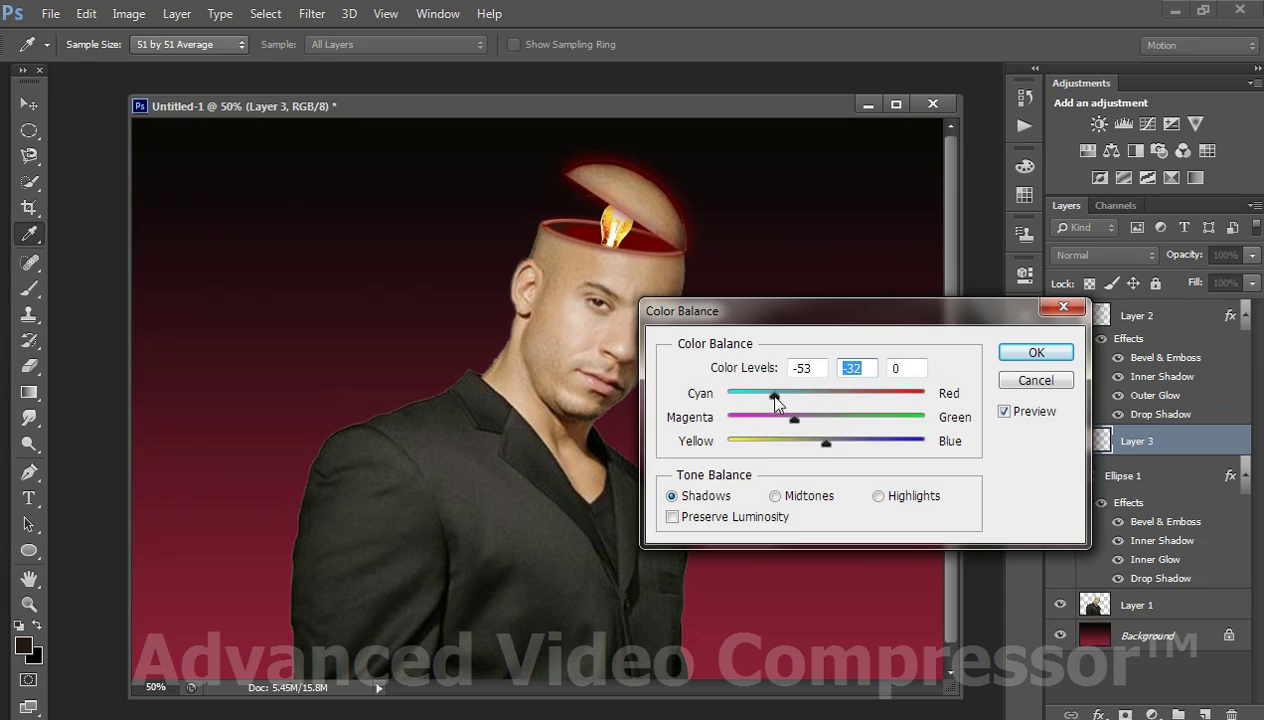
{"action": "mouse_move", "coordinate": [826, 441]}
{"action": "left_mouse_down"}
{"action": "mouse_move", "coordinate": [790, 441]}
{"action": "mouse_move", "coordinate": [873, 441]}
{"action": "left_mouse_up"}
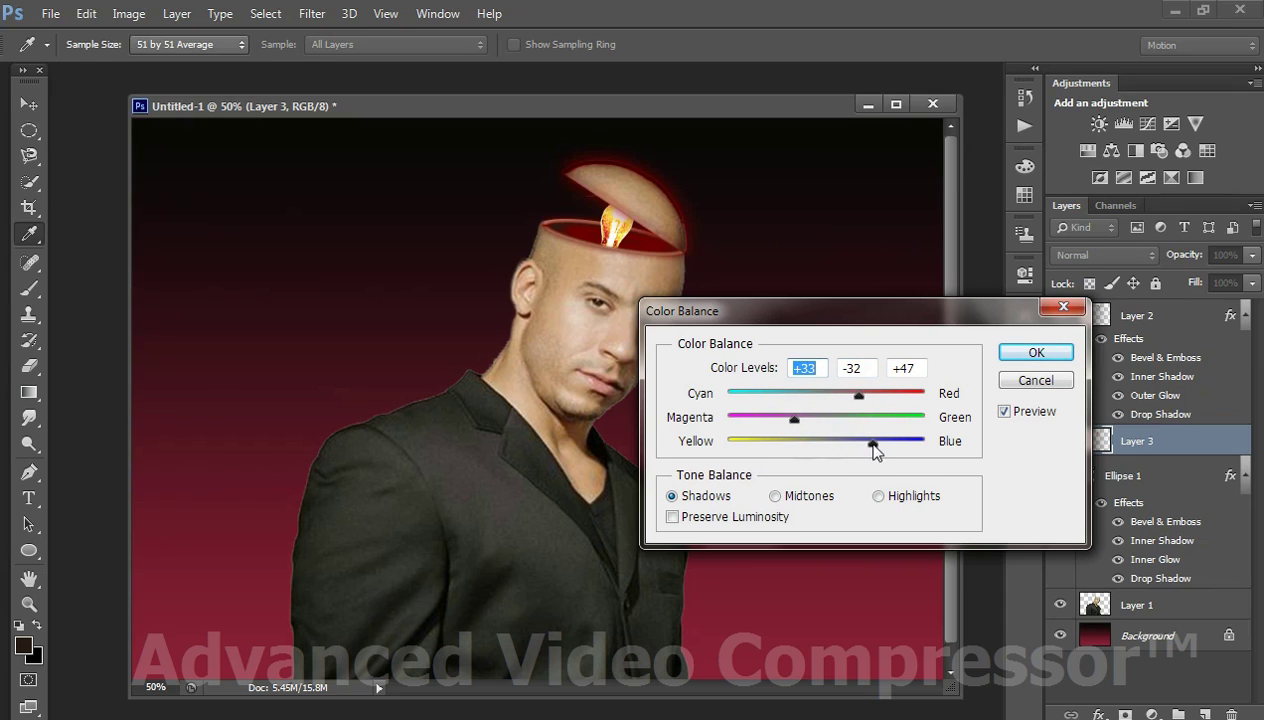
{"action": "left_click", "coordinate": [1036, 352]}
Step: Check the whole canvas at 50% zoom, then bring the Notepad notes to the front
{"action": "key", "text": "v"}
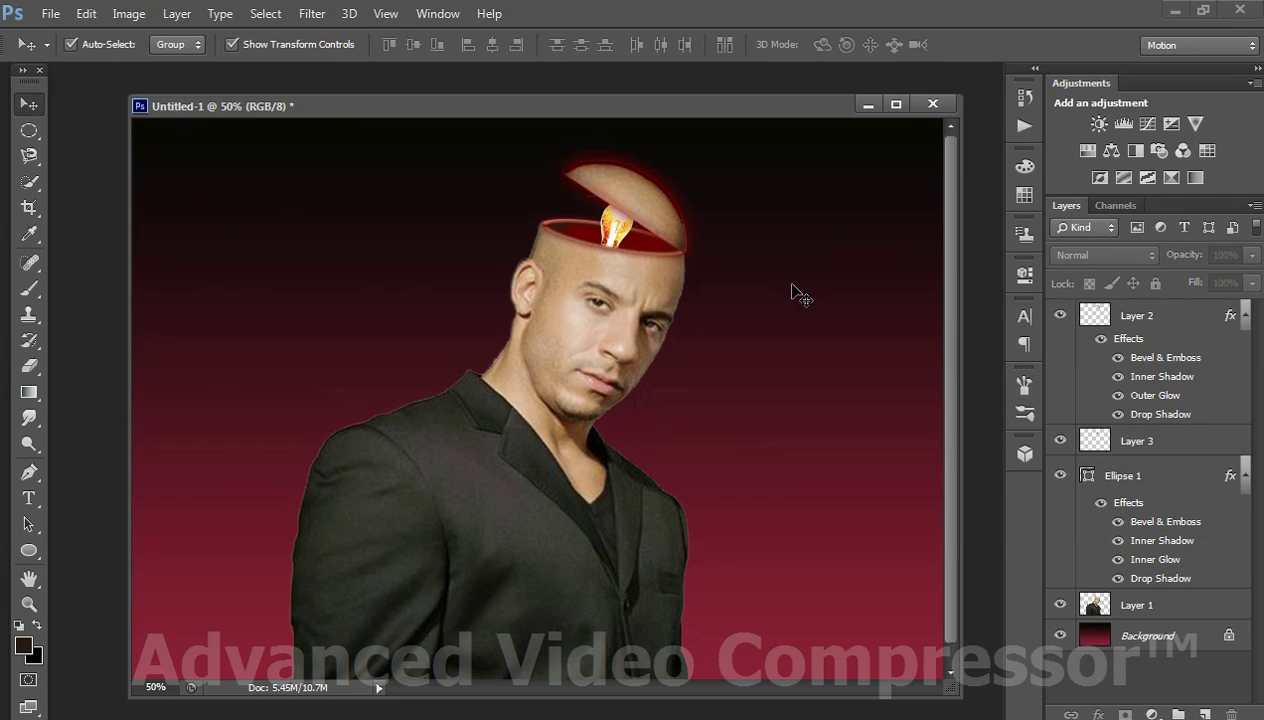
{"action": "key", "text": "ctrl+minus"}
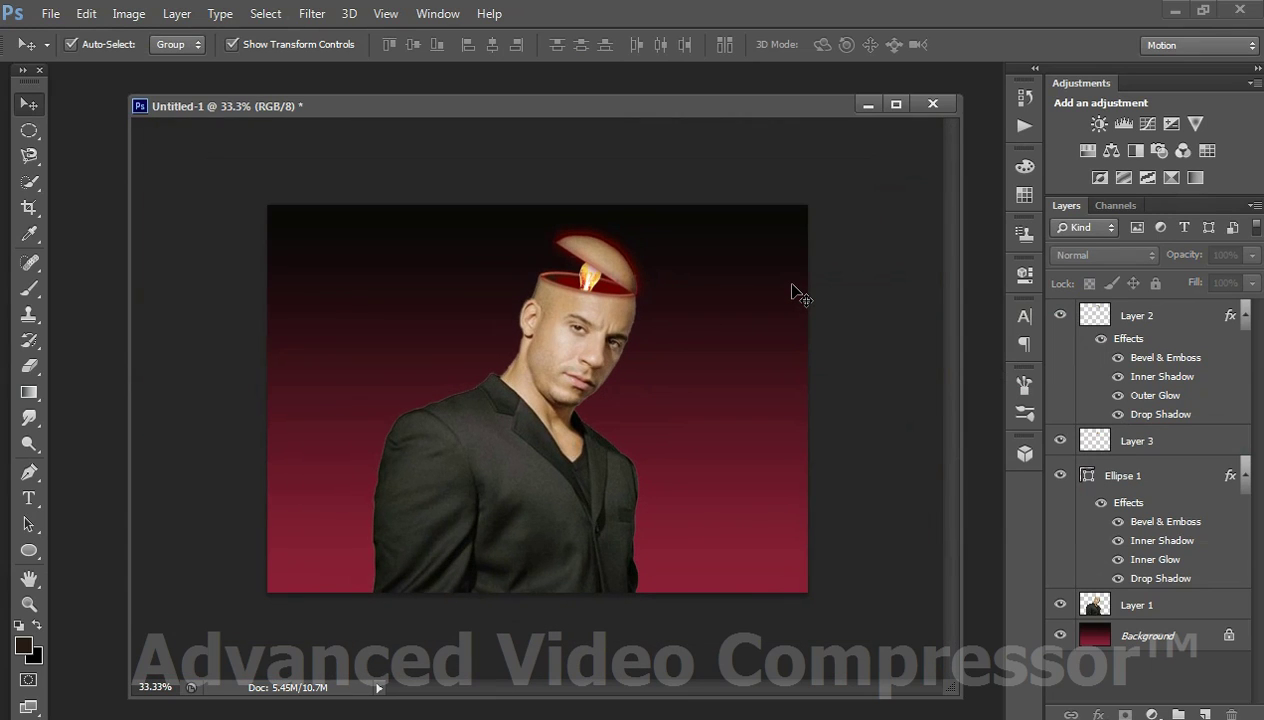
{"action": "key", "text": "ctrl+plus"}
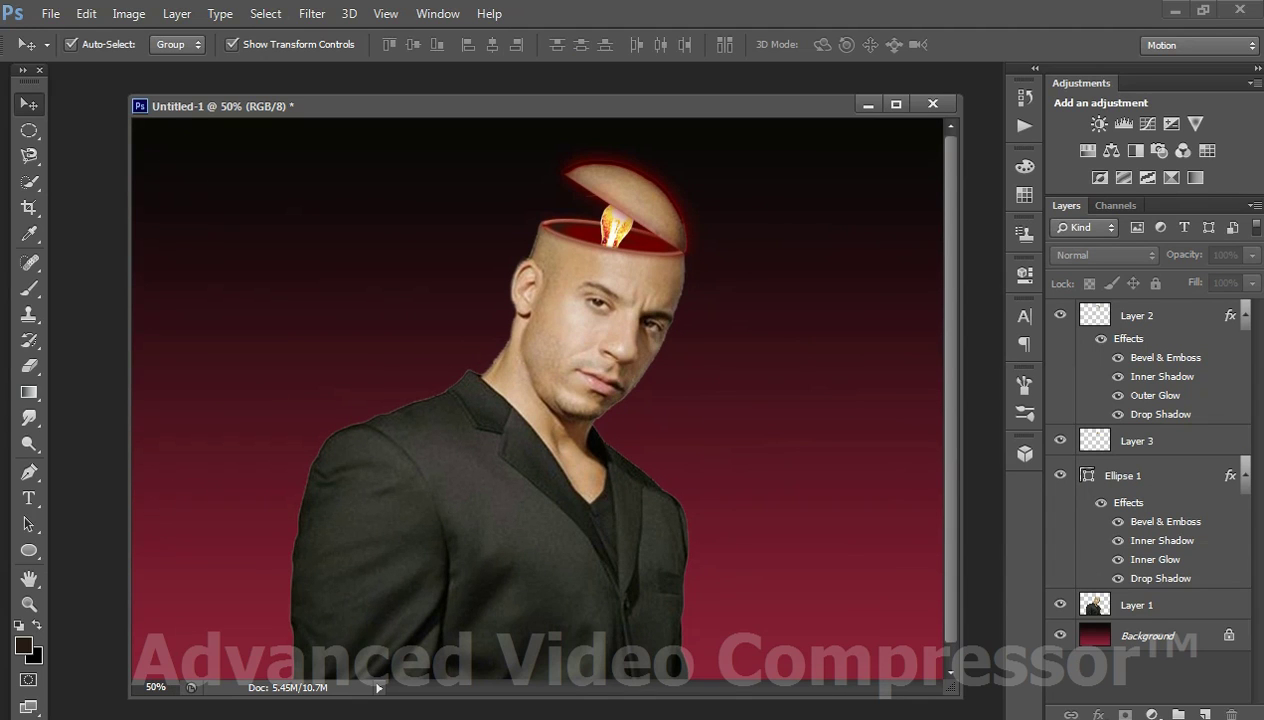
{"action": "key", "text": "alt+Tab"}
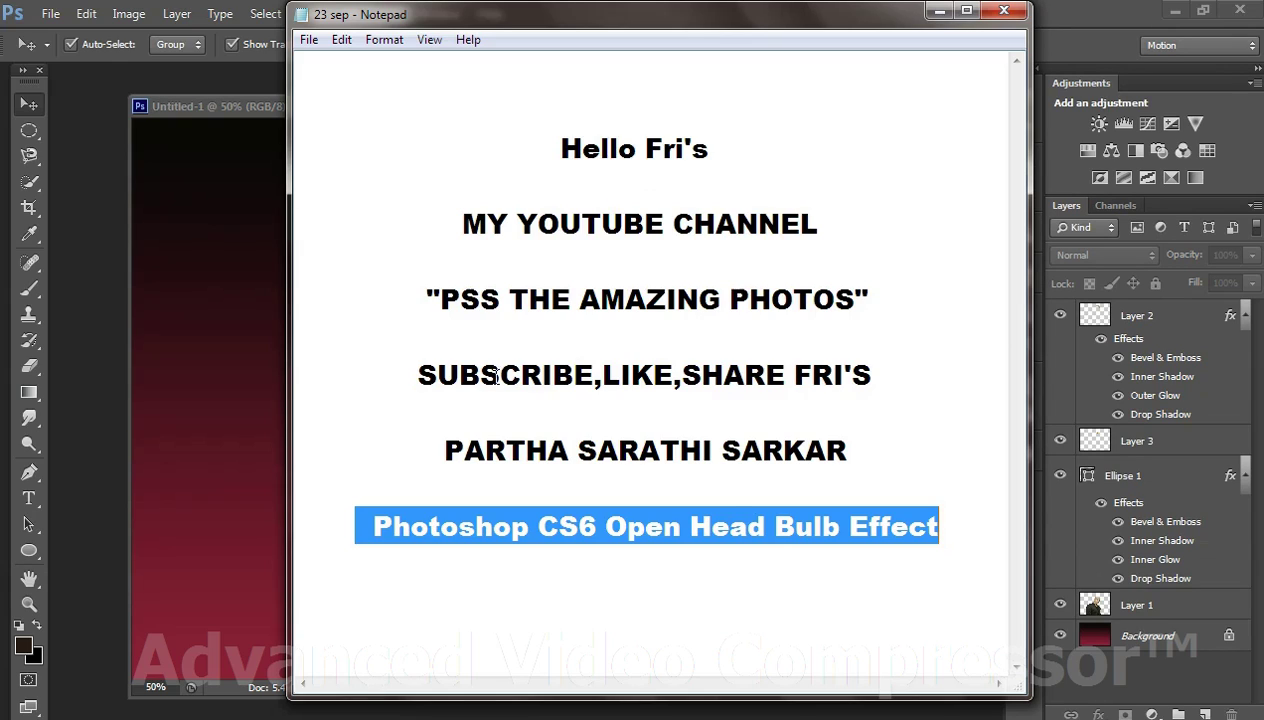
Step: Select the SUBSCRIBE and 'PSS THE AMAZING PHOTOS' lines, then minimise Notepad
{"action": "mouse_move", "coordinate": [412, 376]}
{"action": "left_mouse_down"}
{"action": "mouse_move", "coordinate": [595, 390]}
{"action": "mouse_move", "coordinate": [667, 376]}
{"action": "mouse_move", "coordinate": [896, 380]}
{"action": "left_mouse_up"}
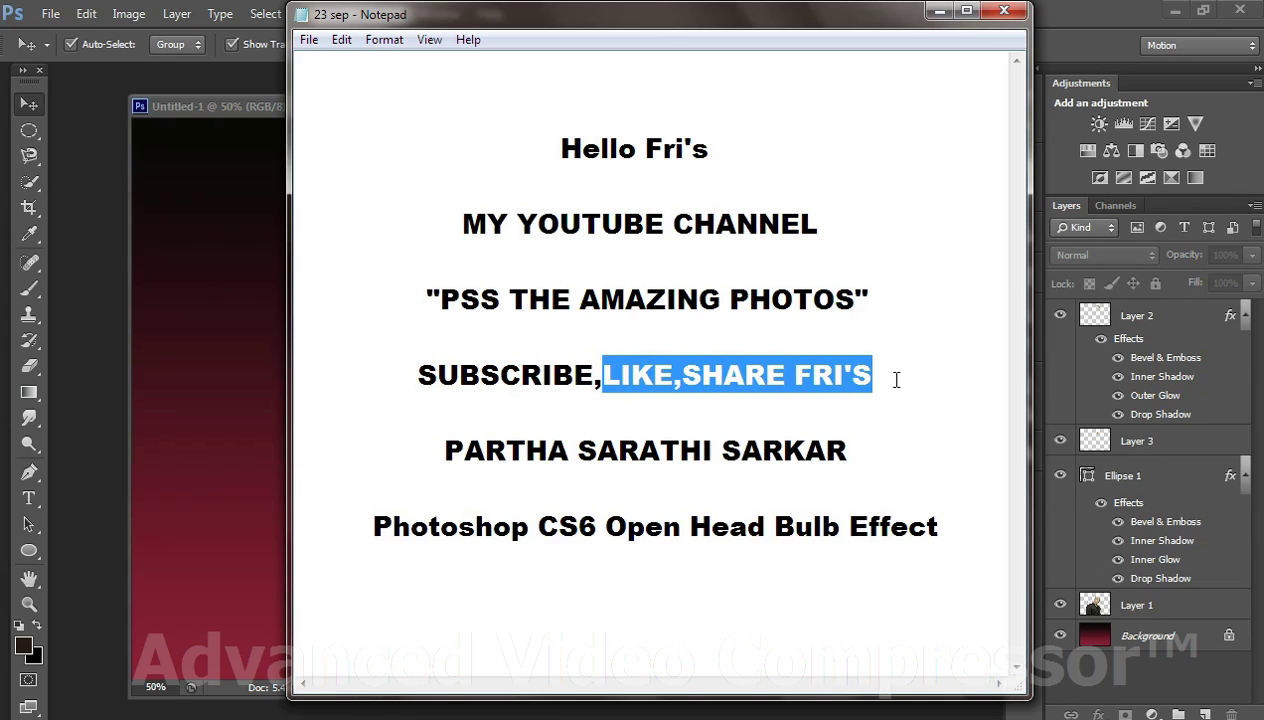
{"action": "left_click_drag", "start_coordinate": [437, 303], "coordinate": [866, 318]}
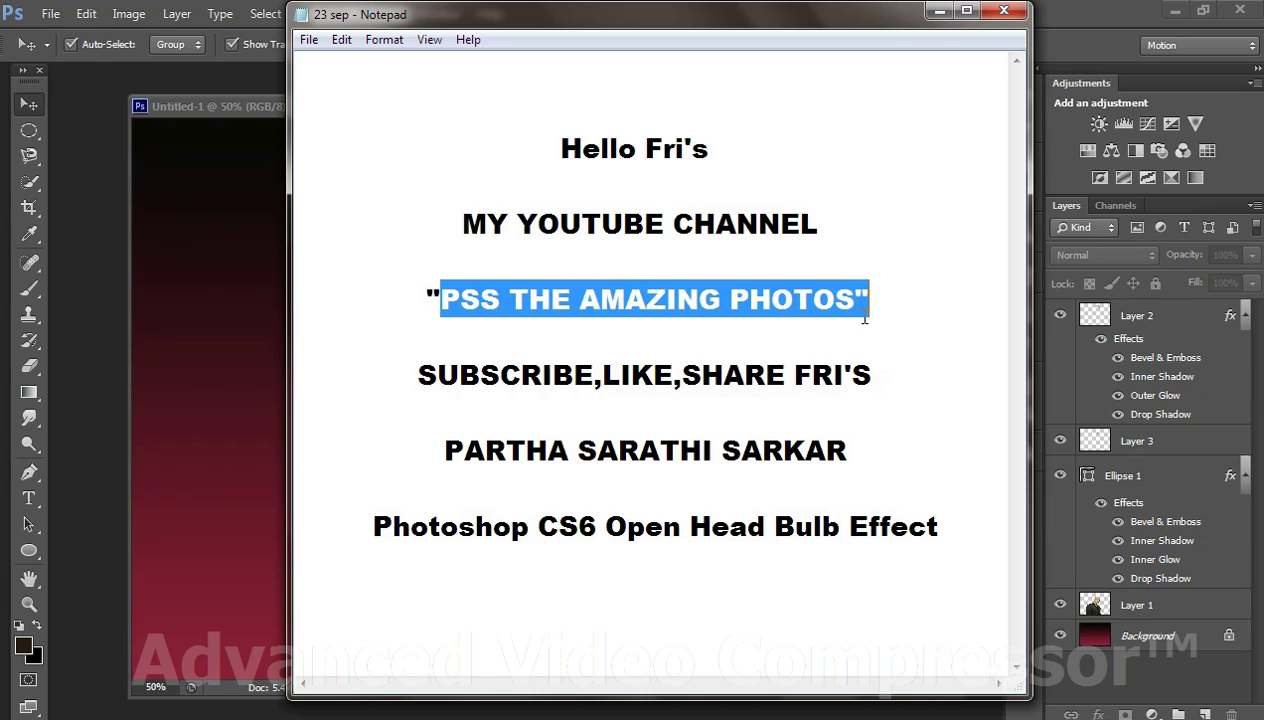
{"action": "left_click", "coordinate": [940, 11]}
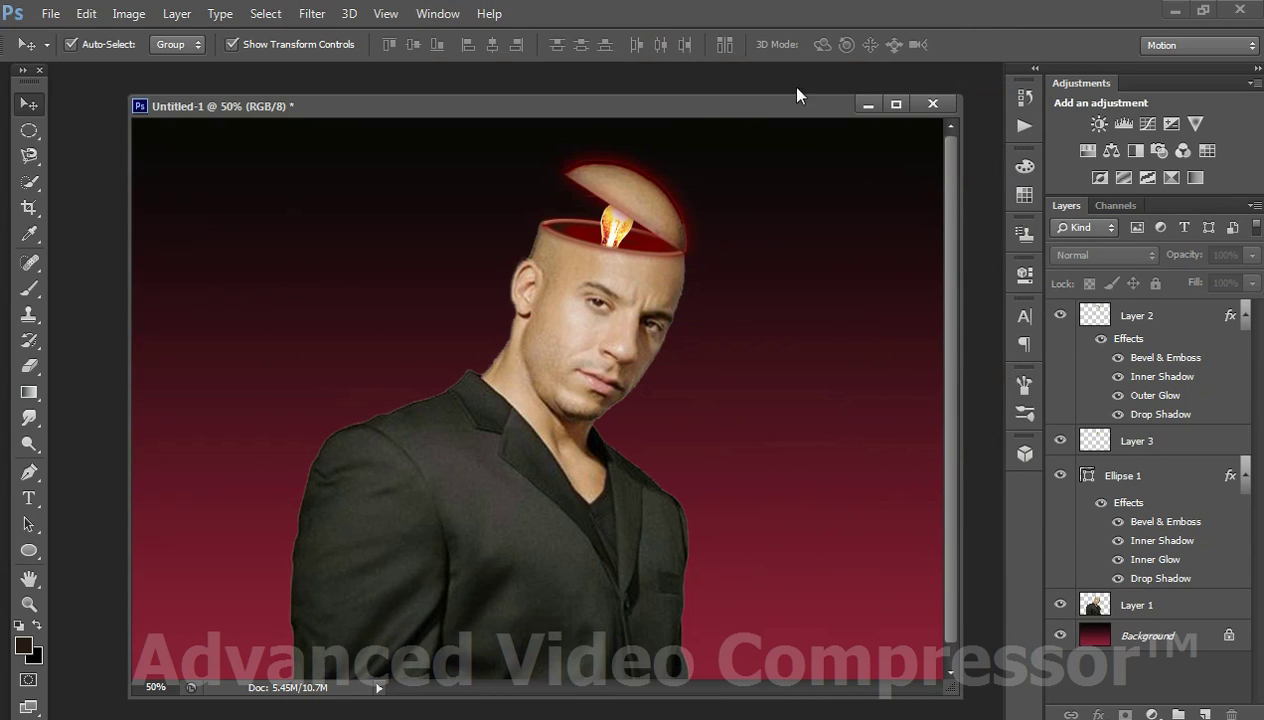
Step: Apply a first Brightness/Contrast of about 20 and -4 to the man's Layer 1
{"action": "left_click", "coordinate": [618, 418]}
{"action": "left_click", "coordinate": [128, 14]}
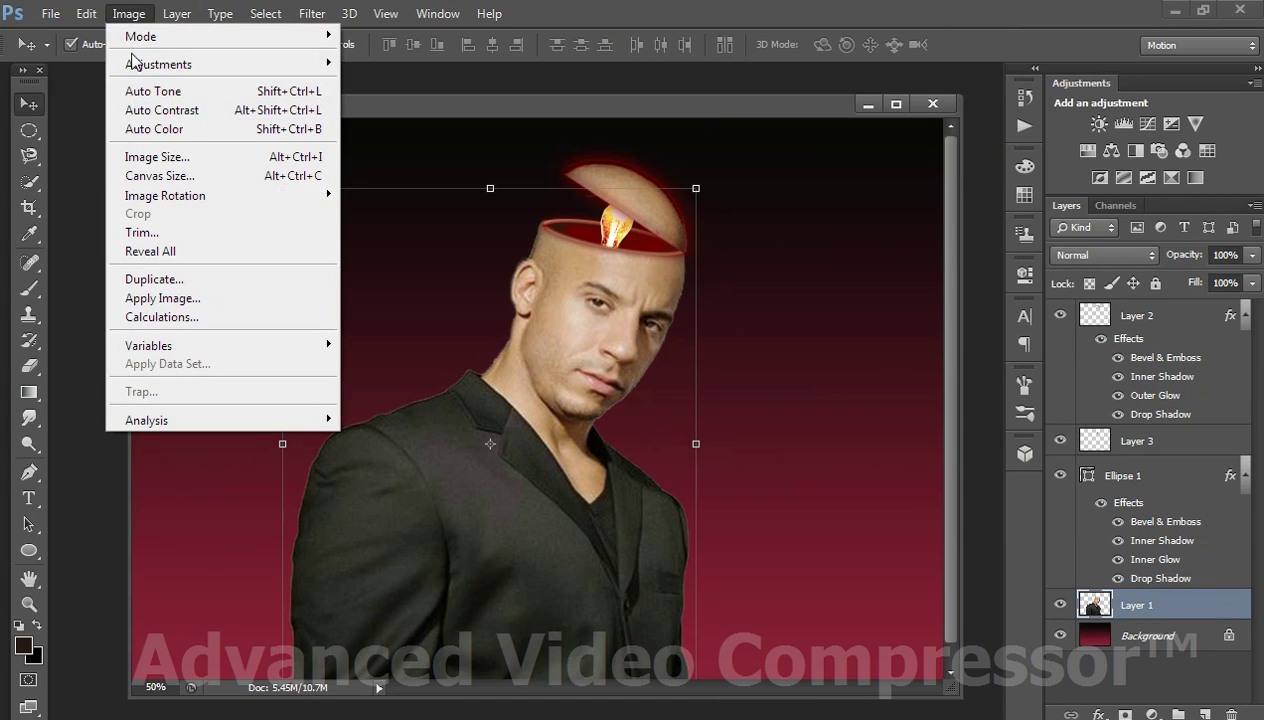
{"action": "mouse_move", "coordinate": [158, 64]}
{"action": "left_click", "coordinate": [392, 68]}
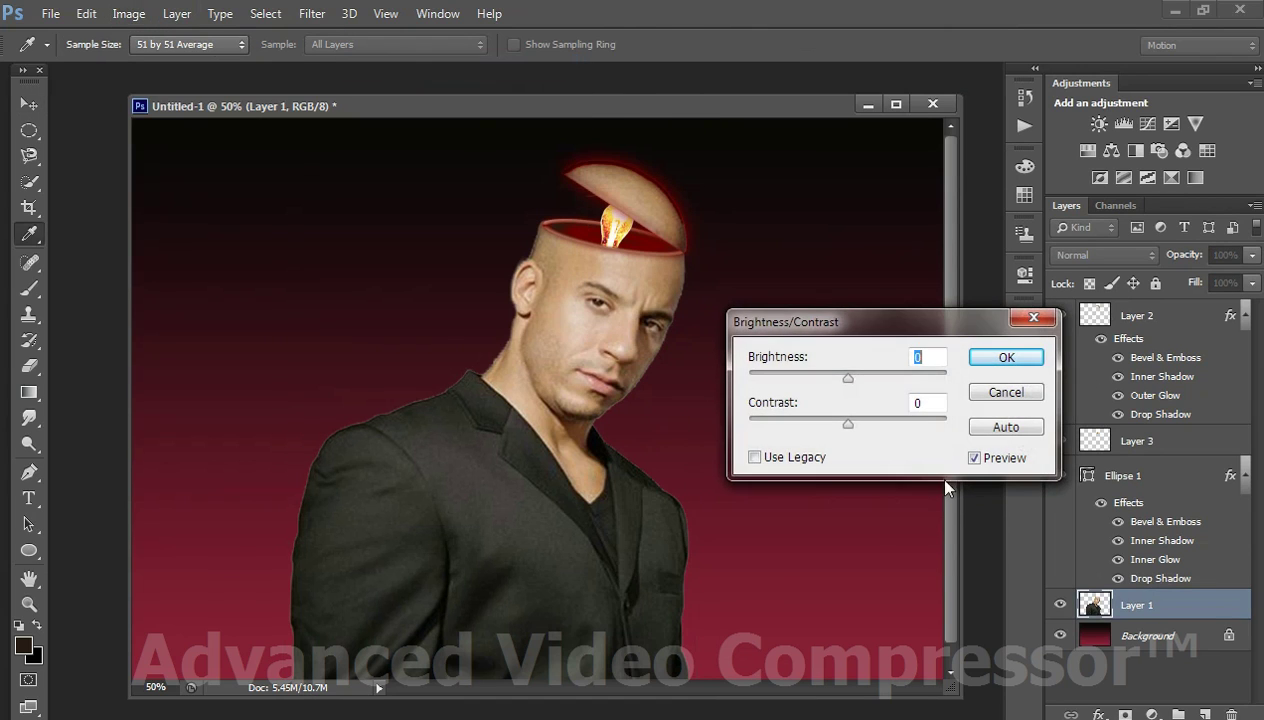
{"action": "left_click_drag", "start_coordinate": [855, 378], "coordinate": [861, 380]}
{"action": "left_click_drag", "start_coordinate": [848, 424], "coordinate": [841, 424]}
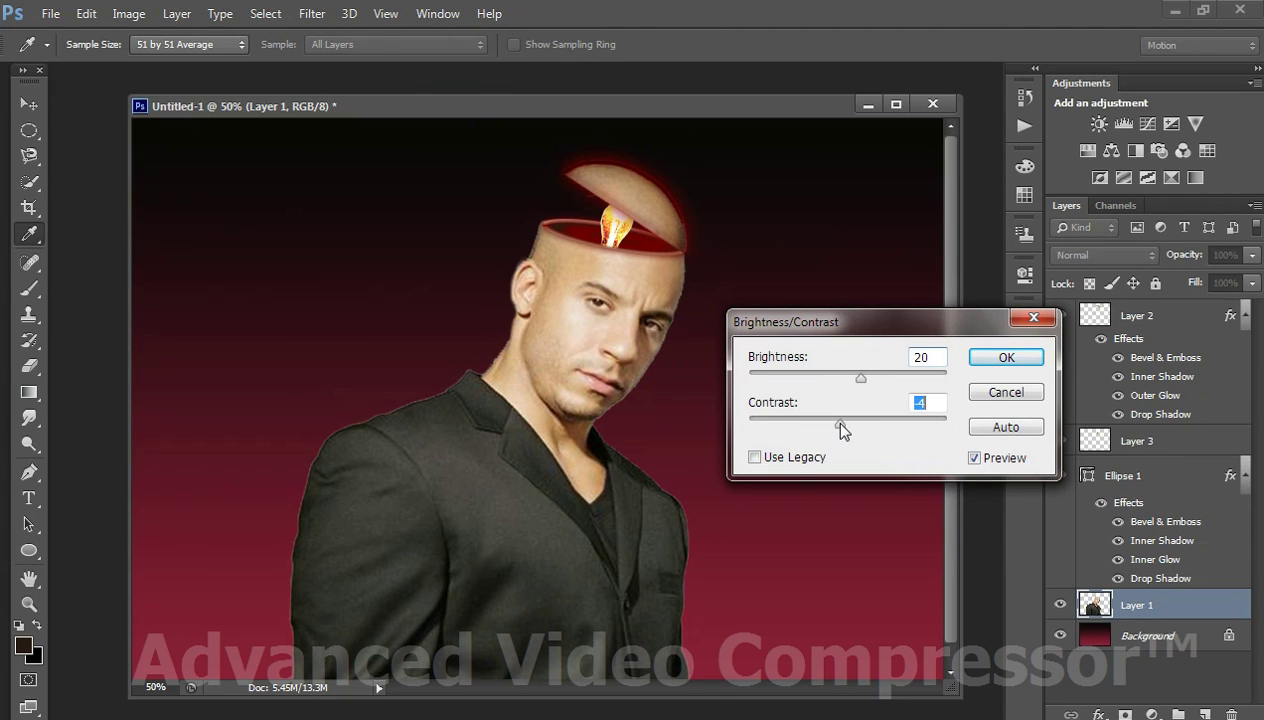
{"action": "left_click", "coordinate": [987, 390]}
{"action": "key", "text": "v"}
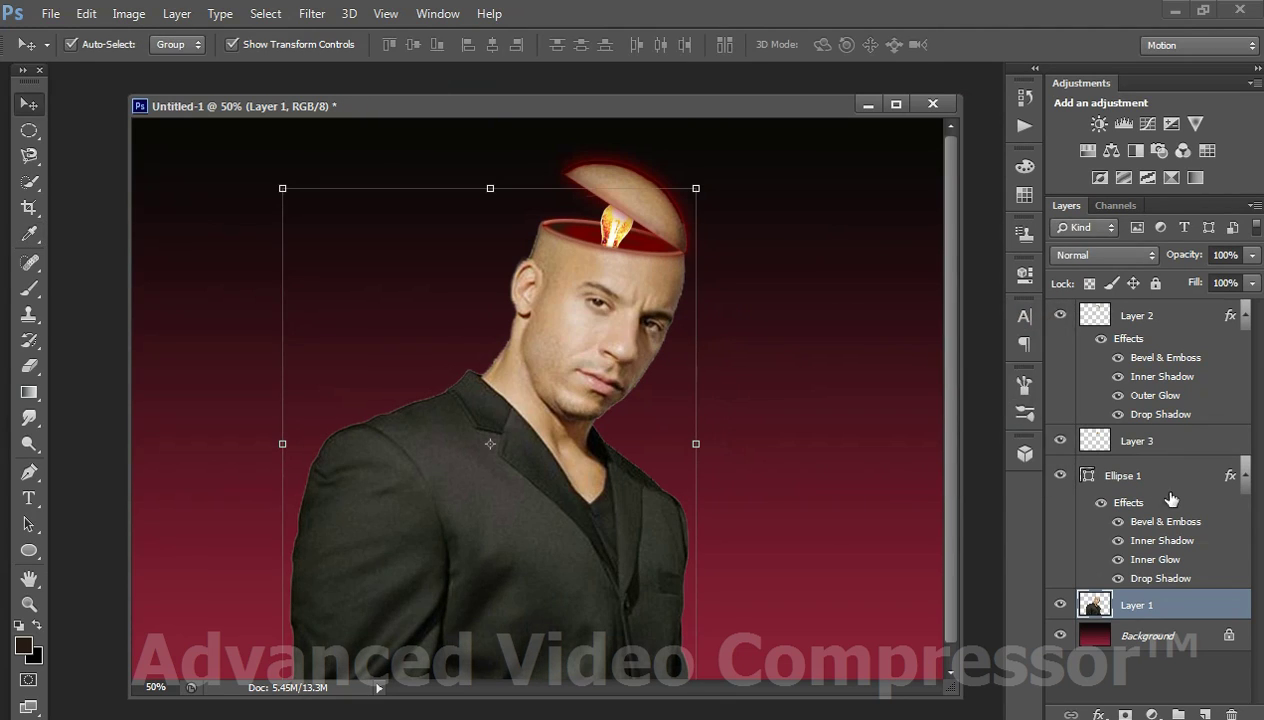
Step: Toggle the bulb layer's visibility and select only Layer 2, the skull top
{"action": "left_click", "coordinate": [1062, 441]}
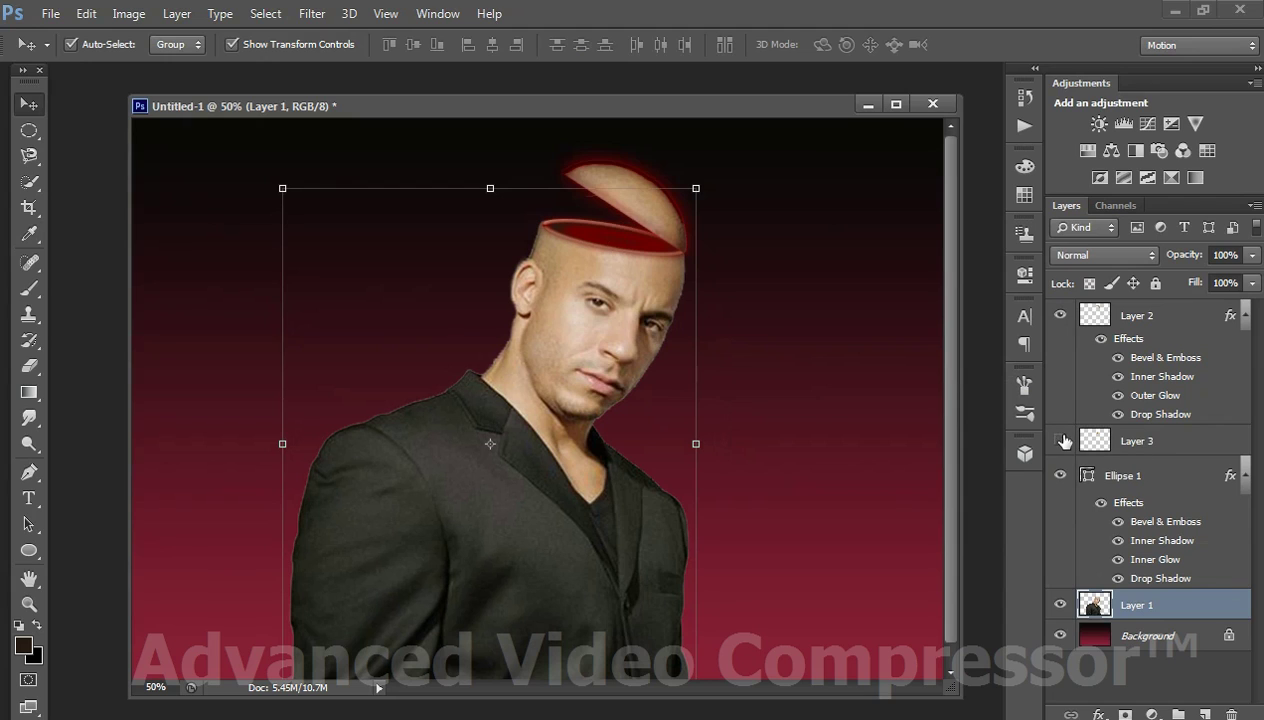
{"action": "left_click", "coordinate": [1143, 318]}
{"action": "left_click", "coordinate": [1137, 606], "text": "ctrl"}
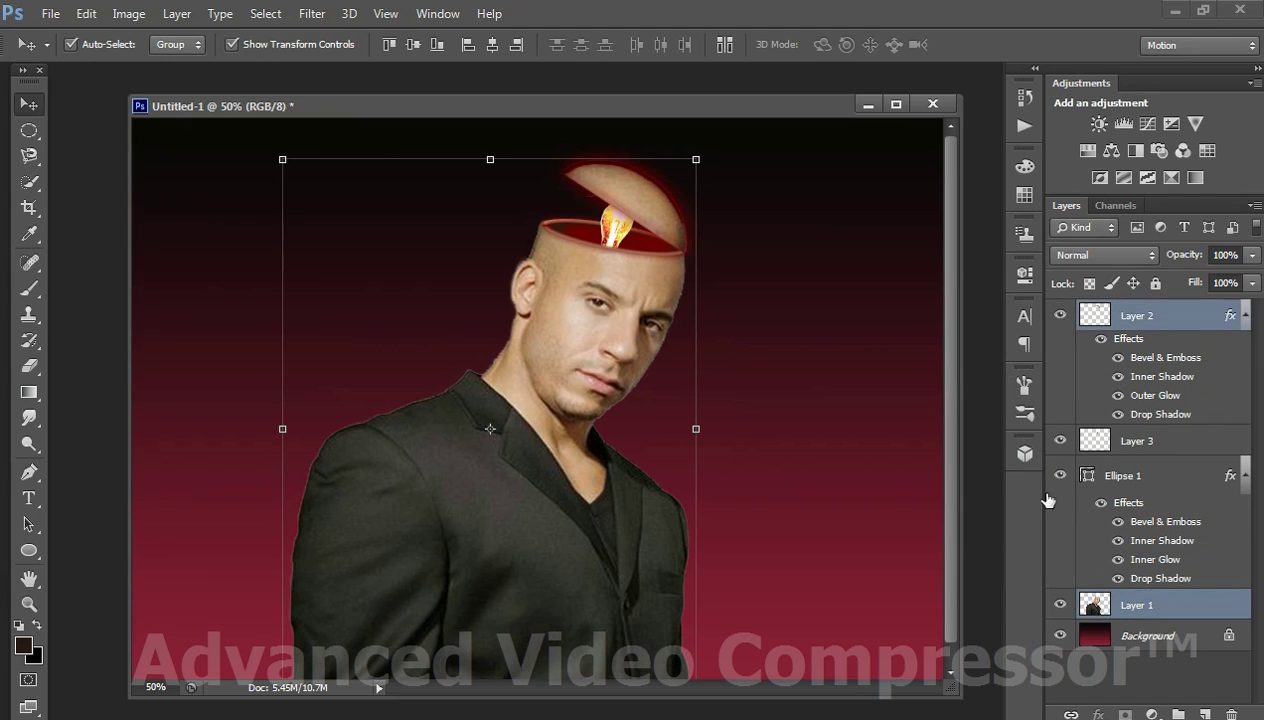
{"action": "left_click", "coordinate": [128, 13]}
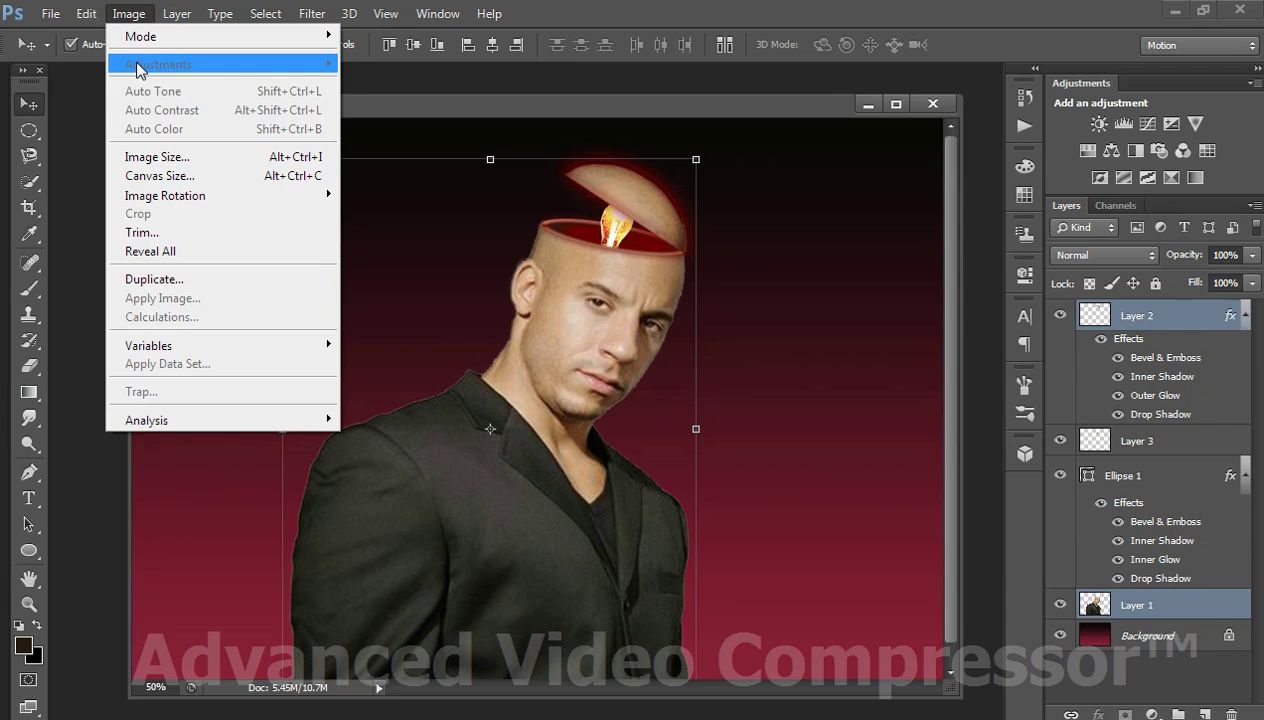
{"action": "left_click", "coordinate": [454, 117]}
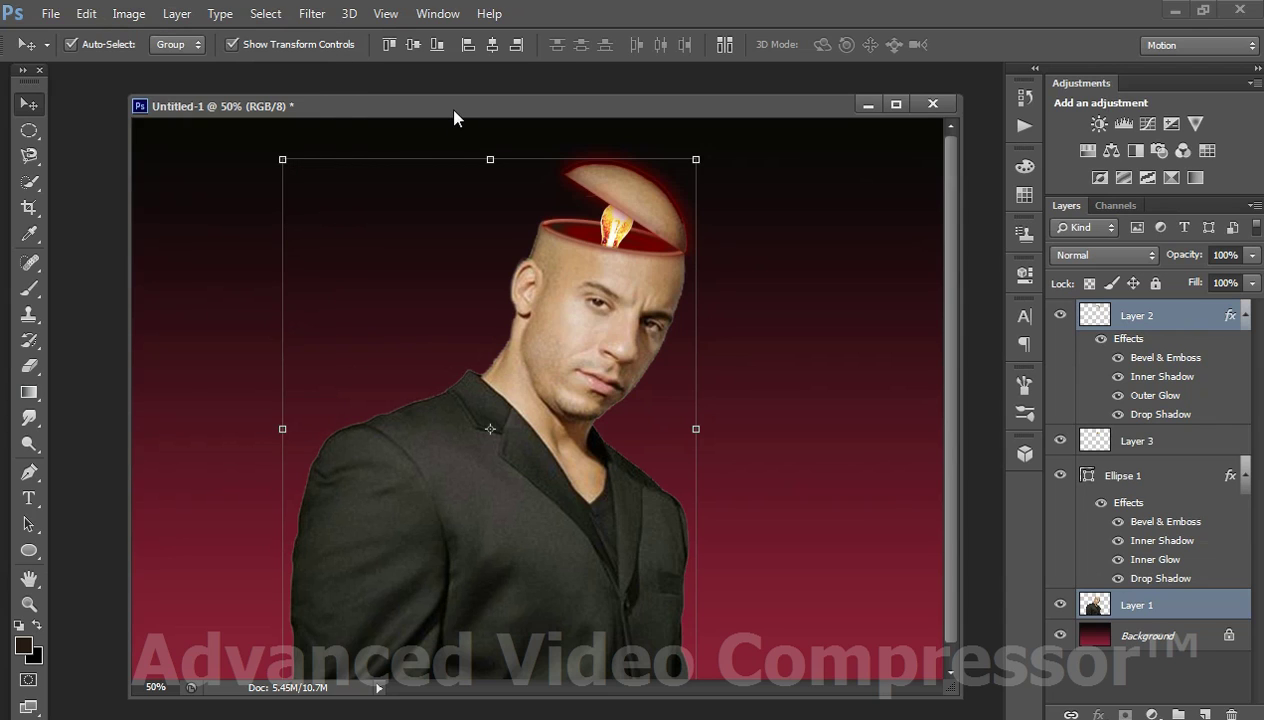
{"action": "left_click", "coordinate": [1125, 318]}
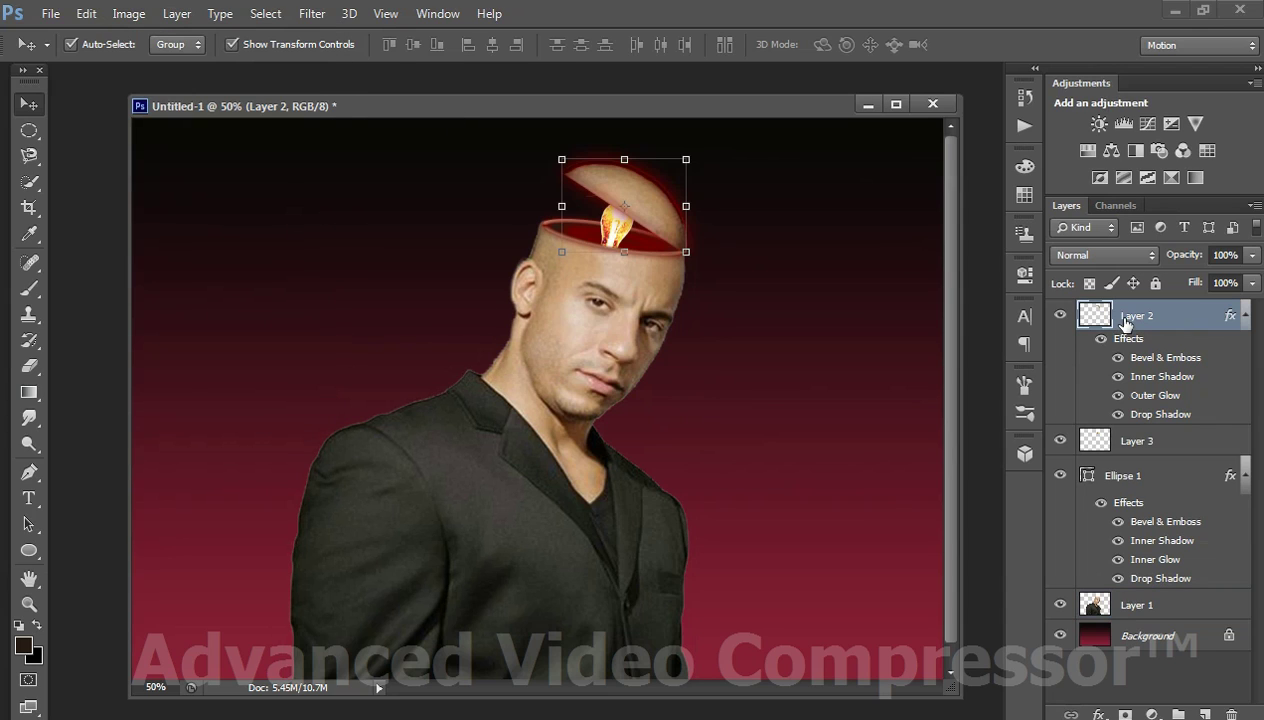
Step: Give the skull top Layer 2 Brightness 35 and Contrast -3
{"action": "left_click", "coordinate": [128, 13]}
{"action": "left_click", "coordinate": [406, 63]}
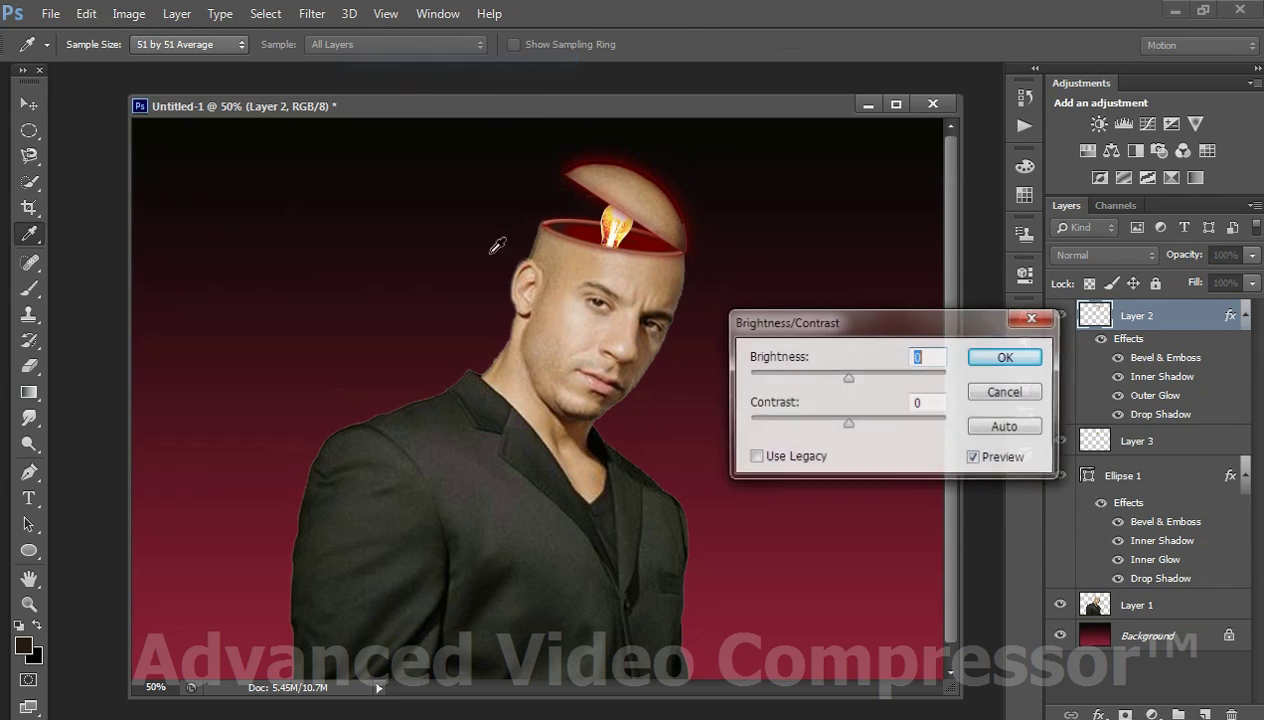
{"action": "left_click_drag", "start_coordinate": [848, 378], "coordinate": [871, 380]}
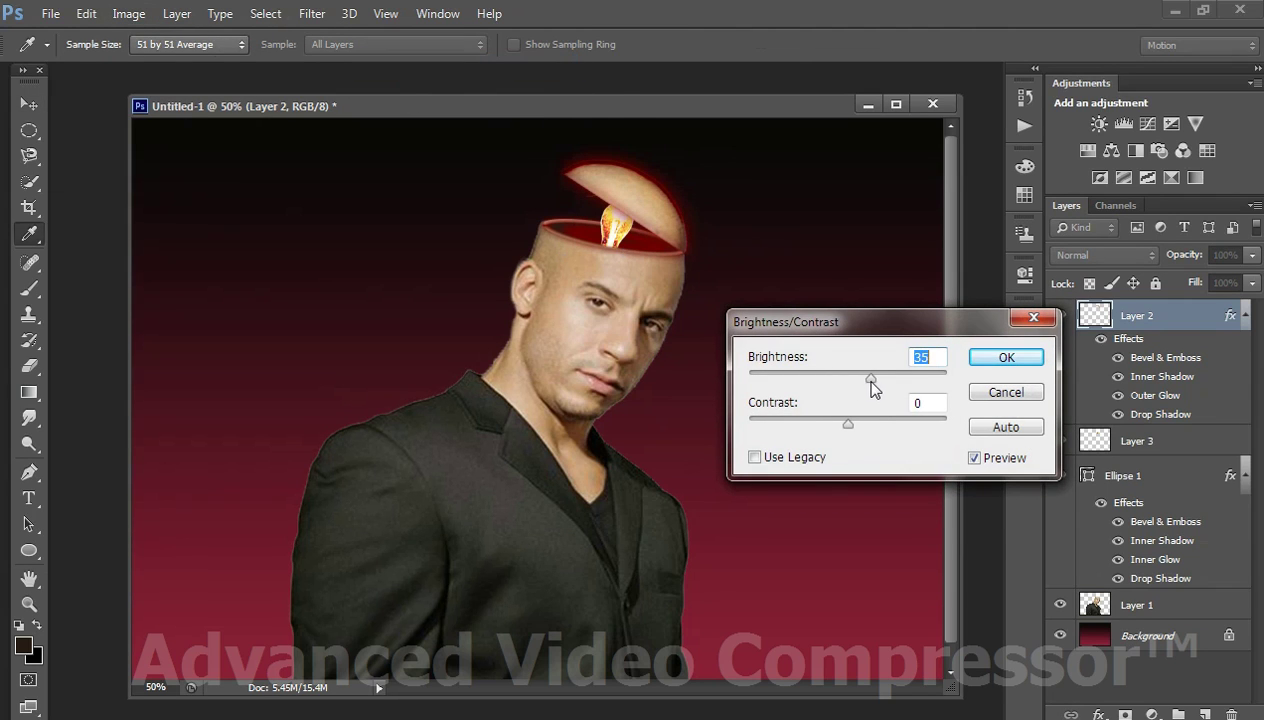
{"action": "left_click_drag", "start_coordinate": [846, 421], "coordinate": [876, 426]}
{"action": "left_click", "coordinate": [1005, 357]}
{"action": "key", "text": "v"}
Step: Give the portrait's Layer 1 Brightness 27 and Contrast 15
{"action": "left_click", "coordinate": [1134, 605]}
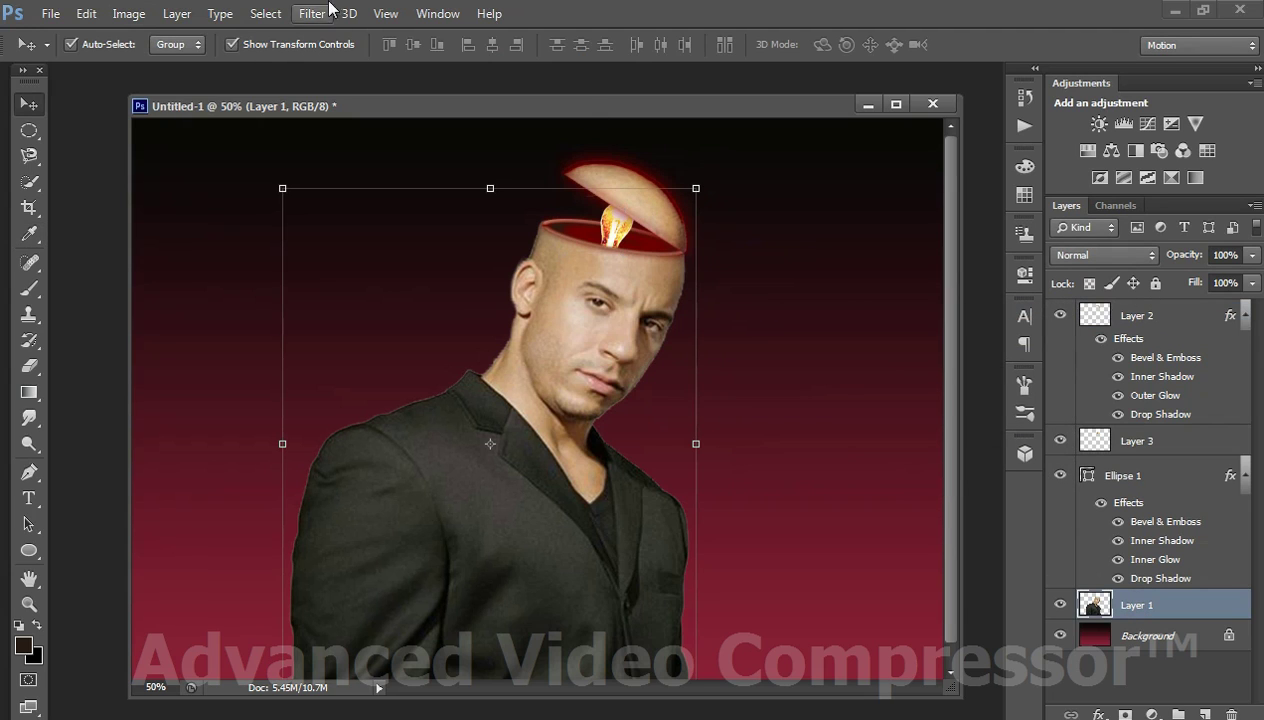
{"action": "left_click", "coordinate": [129, 13]}
{"action": "left_click", "coordinate": [410, 63]}
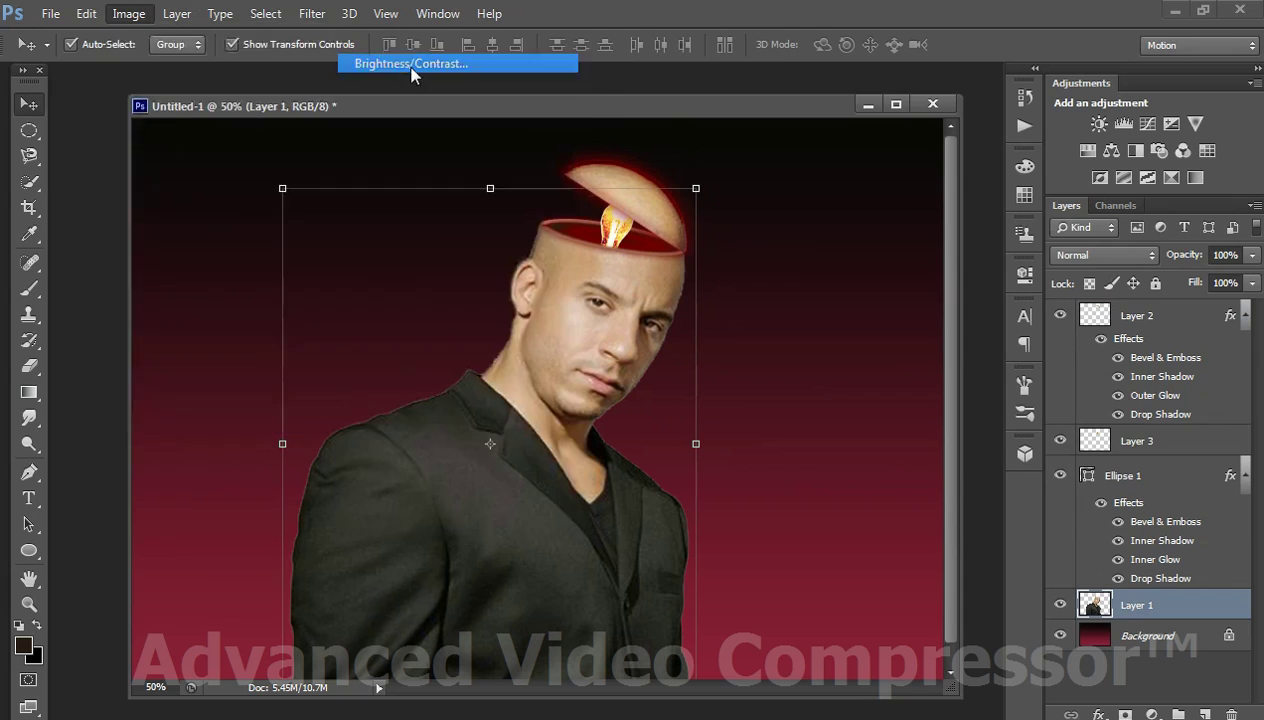
{"action": "left_click_drag", "start_coordinate": [847, 376], "coordinate": [862, 380]}
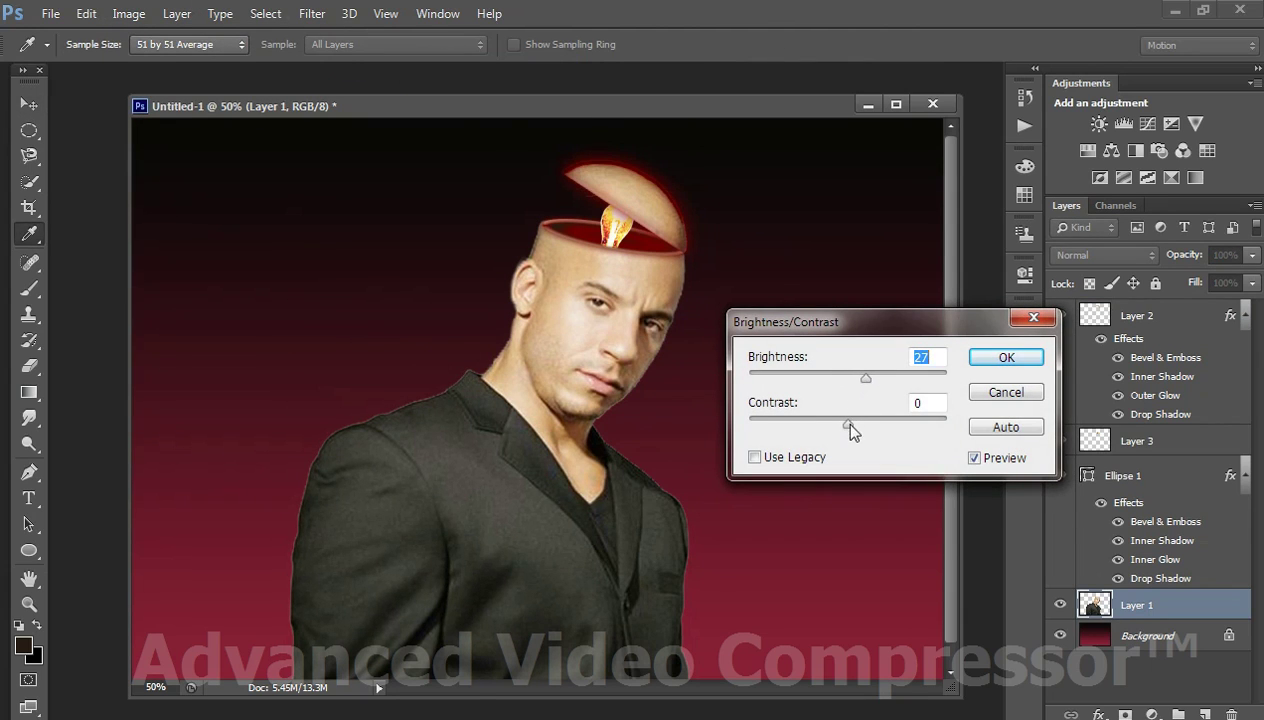
{"action": "left_click_drag", "start_coordinate": [849, 423], "coordinate": [862, 423]}
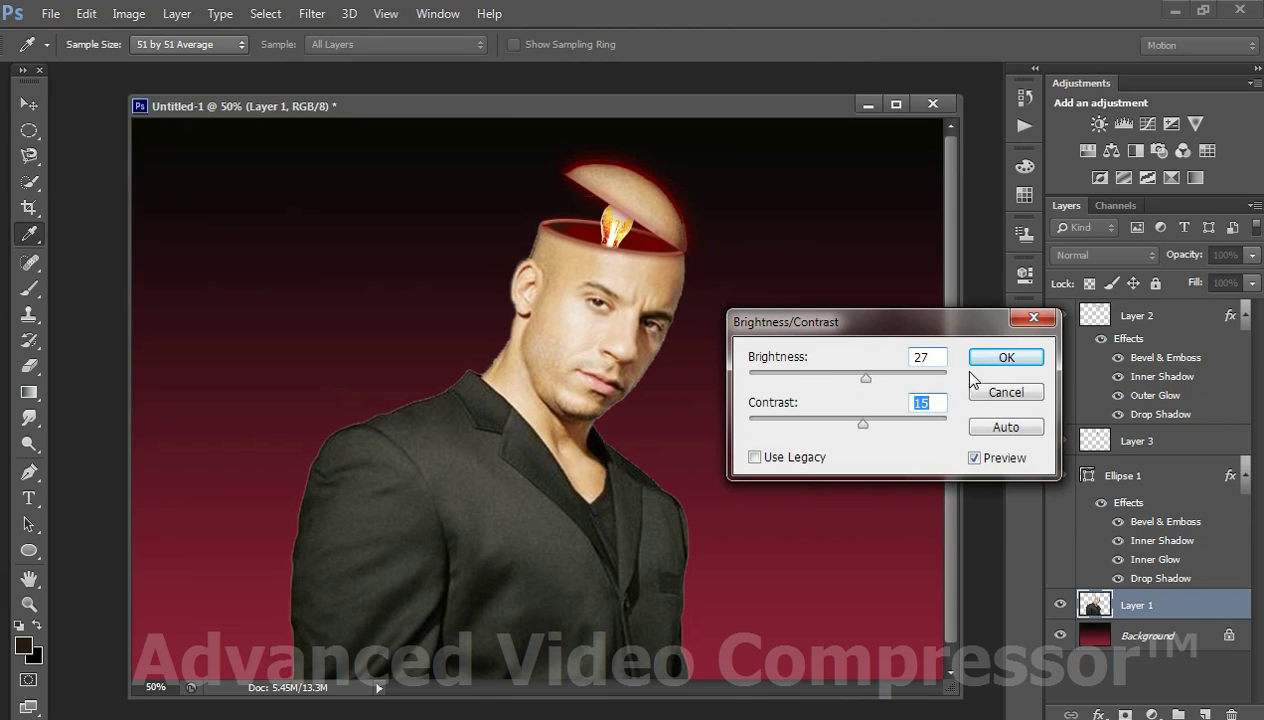
{"action": "left_click", "coordinate": [1005, 357]}
Step: Try a Curves adjustment on the portrait, then cancel it
{"action": "key", "text": "v"}
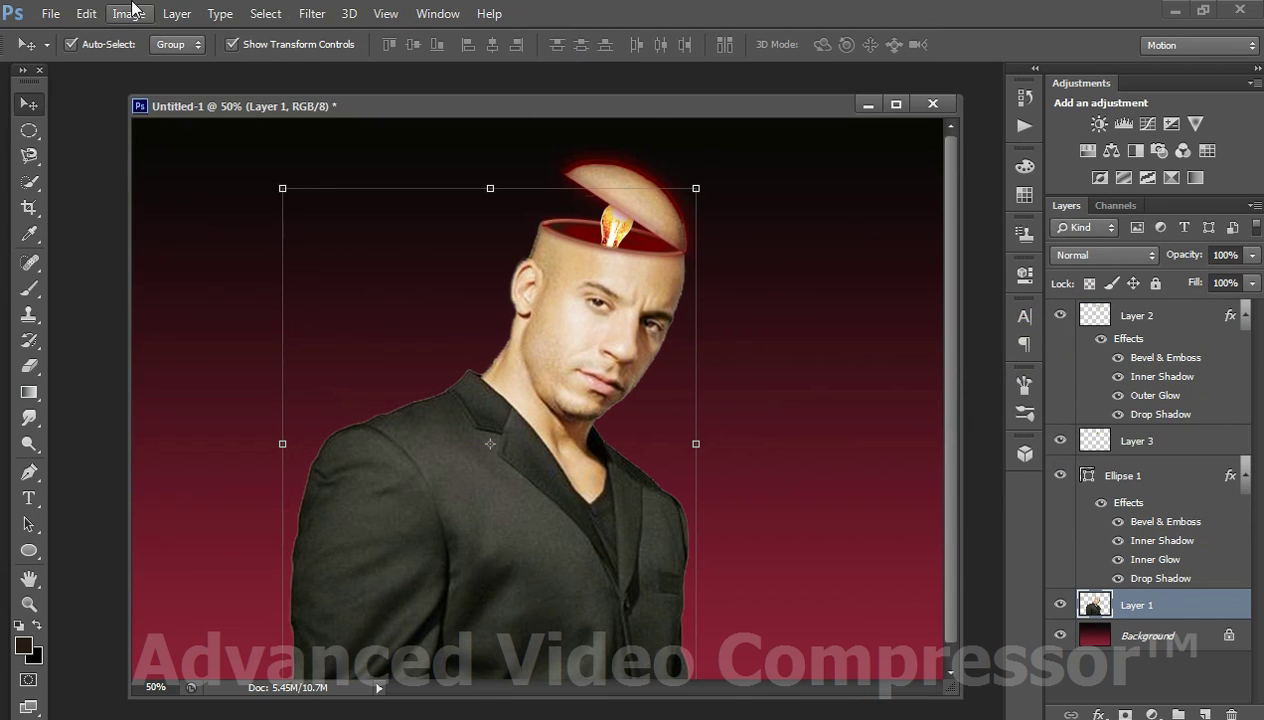
{"action": "left_click", "coordinate": [129, 14]}
{"action": "left_click", "coordinate": [445, 101]}
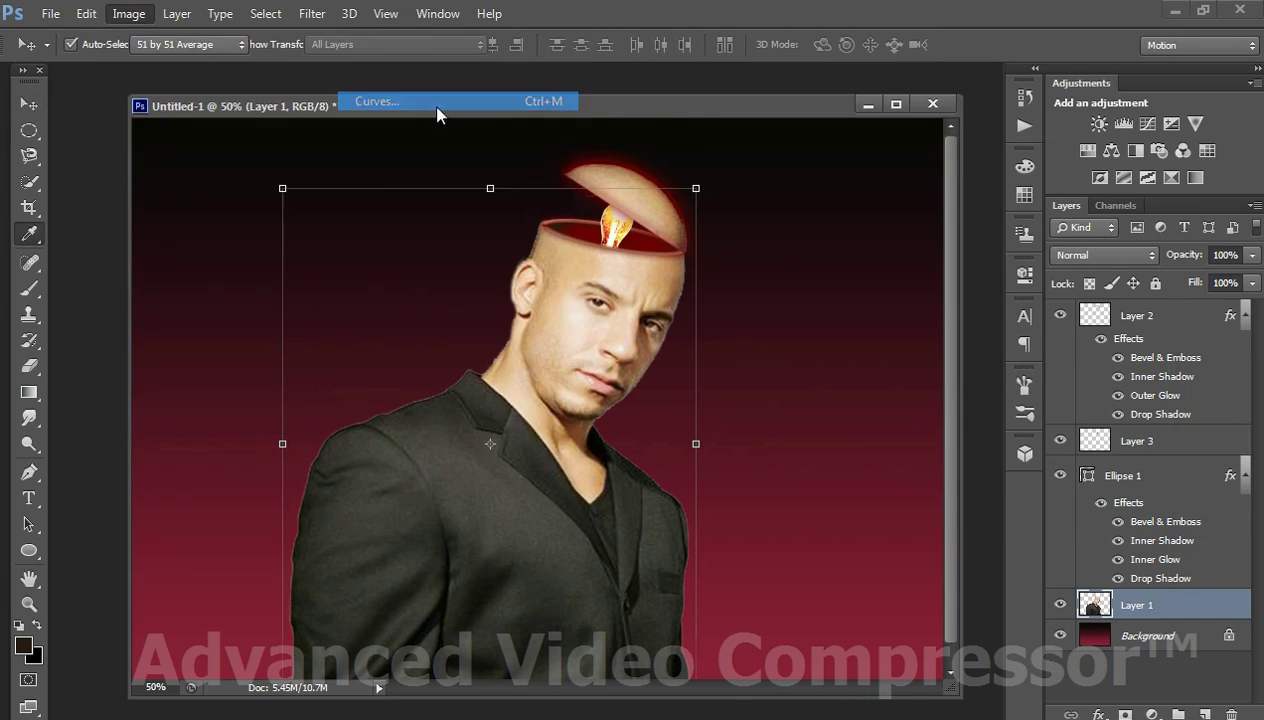
{"action": "left_click_drag", "start_coordinate": [963, 317], "coordinate": [963, 284]}
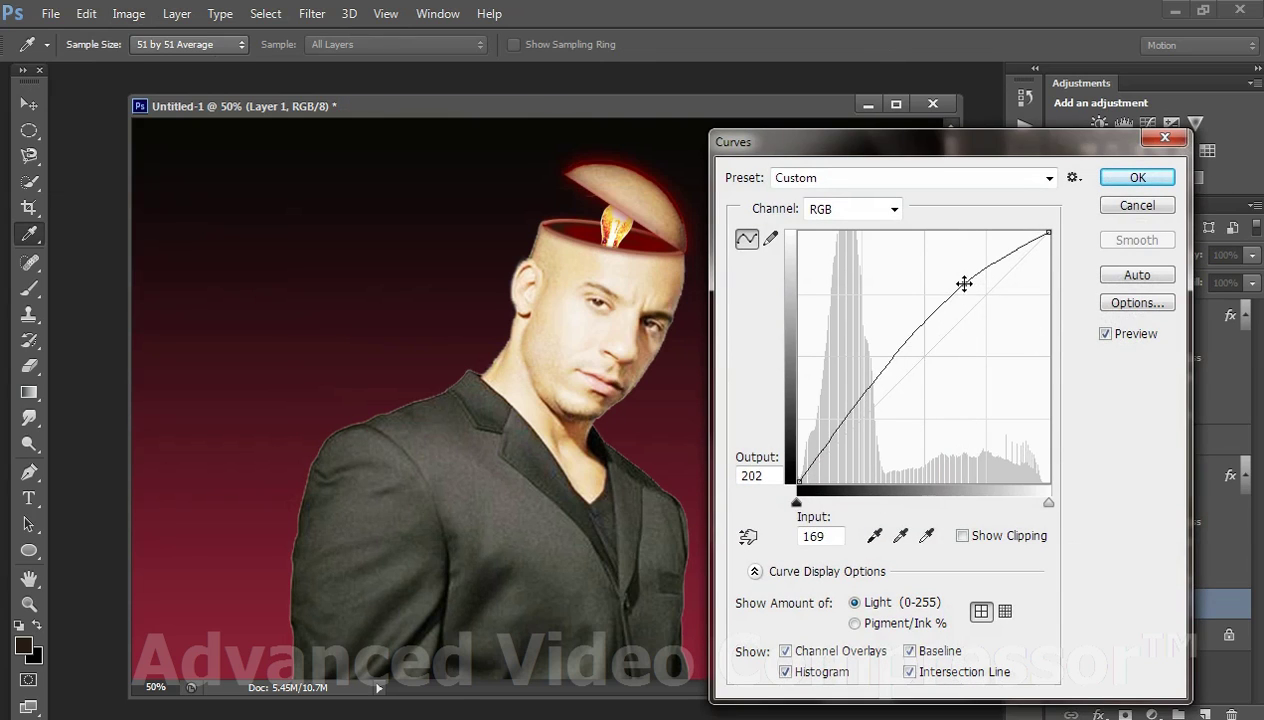
{"action": "left_click_drag", "start_coordinate": [877, 381], "coordinate": [889, 400]}
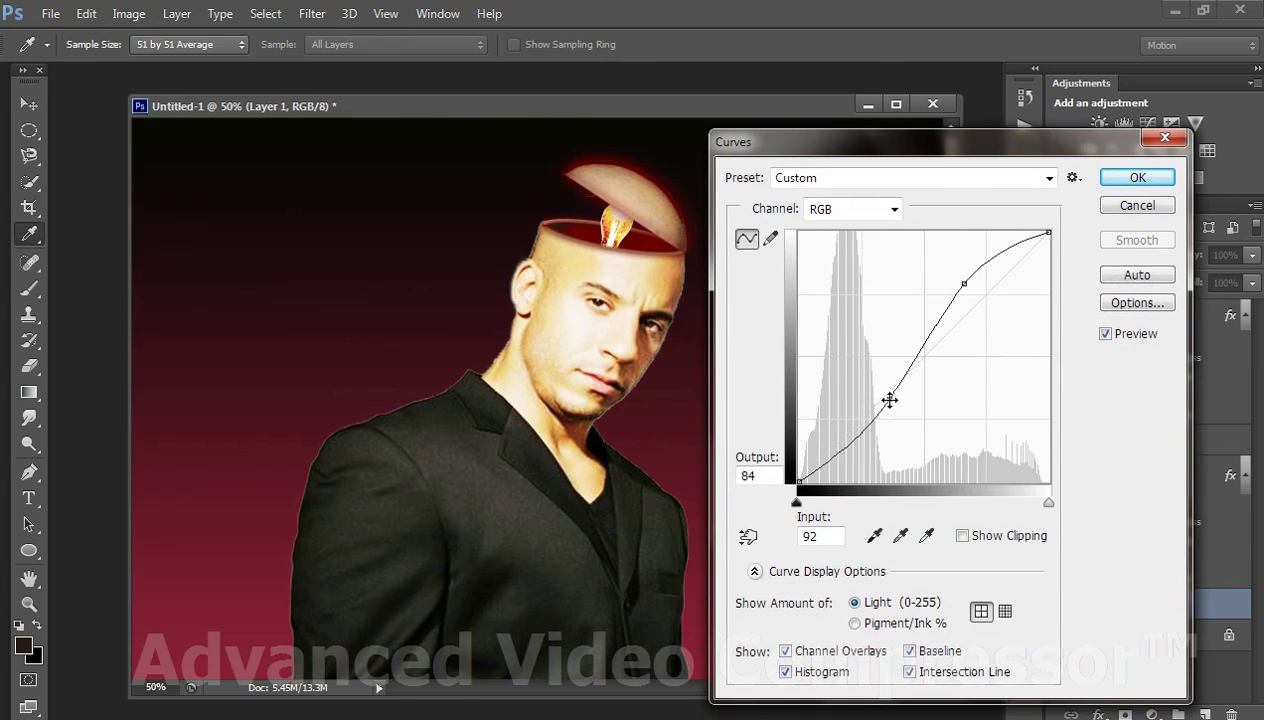
{"action": "left_click_drag", "start_coordinate": [969, 284], "coordinate": [972, 288]}
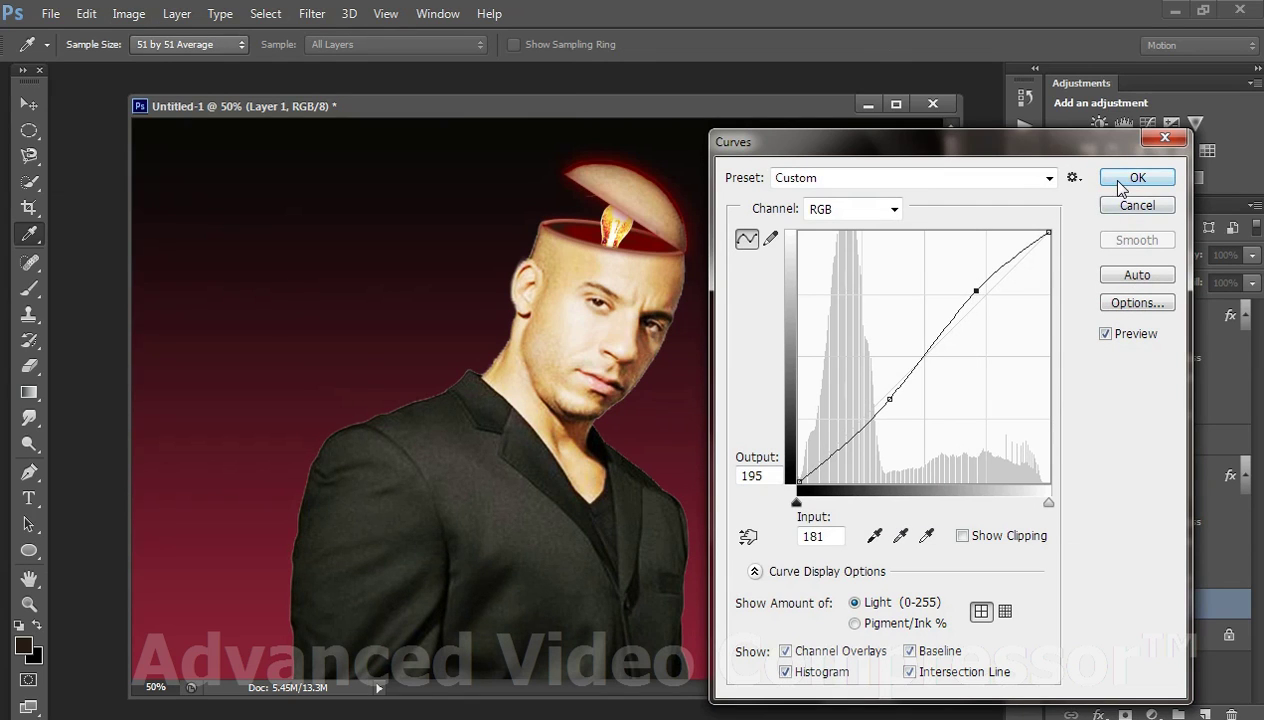
{"action": "left_click", "coordinate": [1137, 205]}
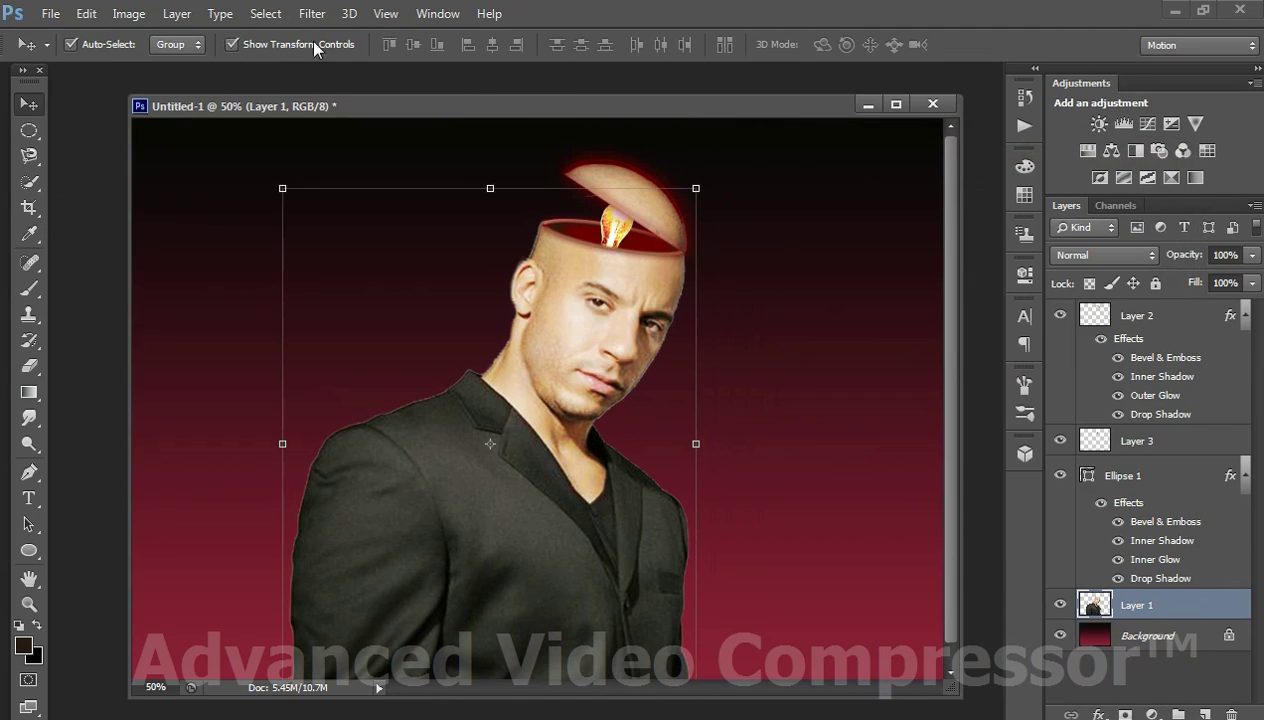
Step: Colour-balance the portrait: midtones Cyan/Red +28, shadows -18, +18, +19
{"action": "left_click", "coordinate": [128, 14]}
{"action": "mouse_move", "coordinate": [158, 64]}
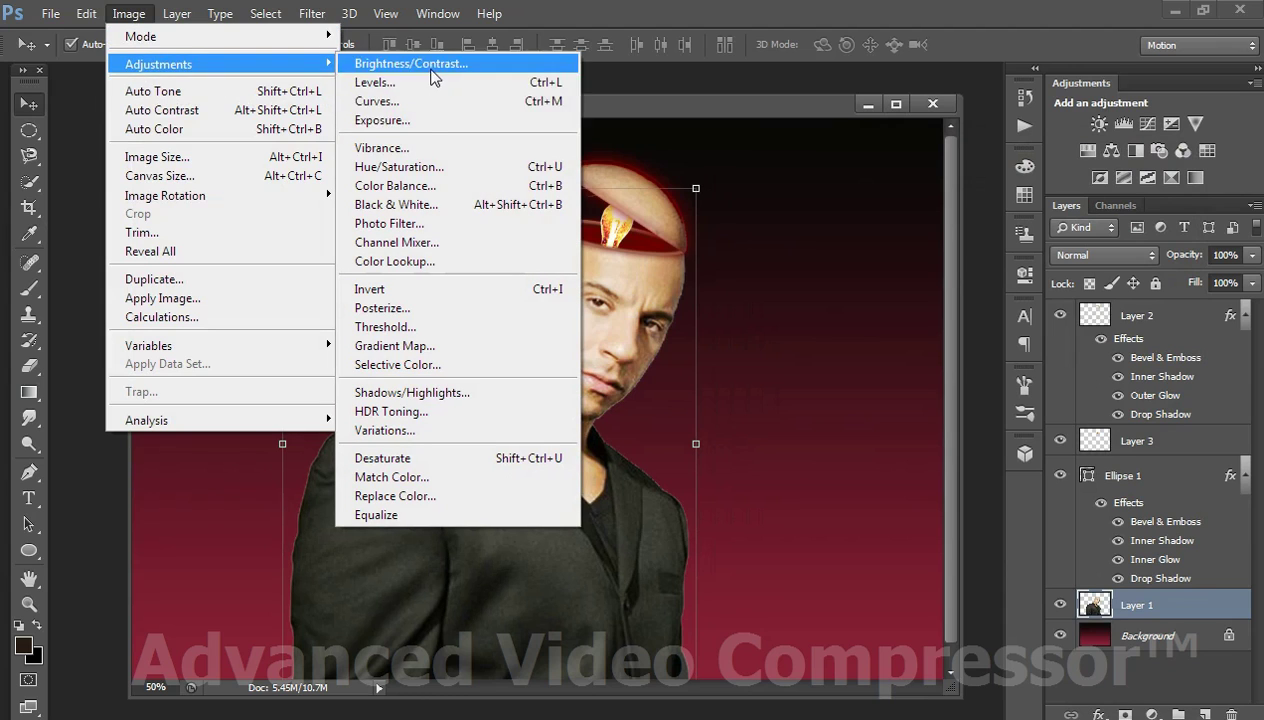
{"action": "left_click", "coordinate": [420, 185]}
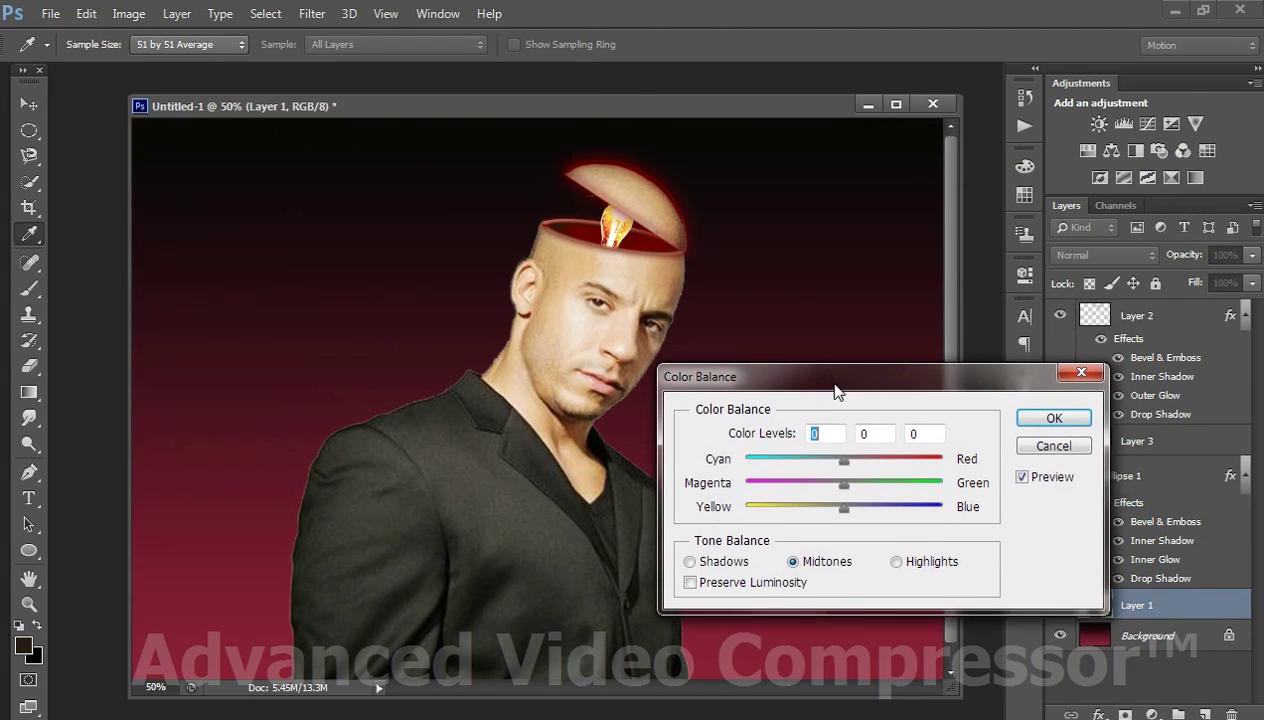
{"action": "left_click", "coordinate": [871, 467]}
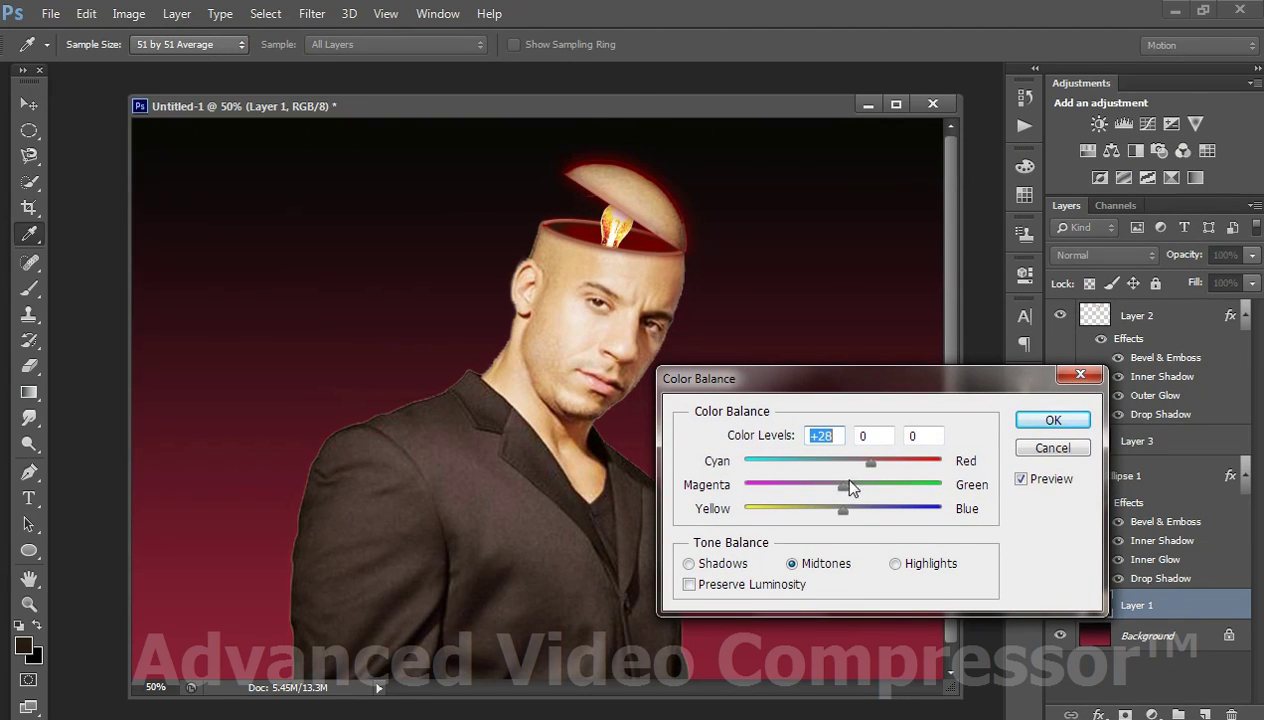
{"action": "mouse_move", "coordinate": [803, 490]}
{"action": "left_mouse_down"}
{"action": "mouse_move", "coordinate": [863, 488]}
{"action": "mouse_move", "coordinate": [822, 510]}
{"action": "mouse_move", "coordinate": [860, 513]}
{"action": "mouse_move", "coordinate": [829, 509]}
{"action": "mouse_move", "coordinate": [863, 488]}
{"action": "mouse_move", "coordinate": [836, 486]}
{"action": "mouse_move", "coordinate": [864, 462]}
{"action": "mouse_move", "coordinate": [850, 484]}
{"action": "mouse_move", "coordinate": [867, 488]}
{"action": "mouse_move", "coordinate": [862, 509]}
{"action": "left_mouse_up"}
{"action": "left_click", "coordinate": [895, 564]}
{"action": "left_click", "coordinate": [688, 563]}
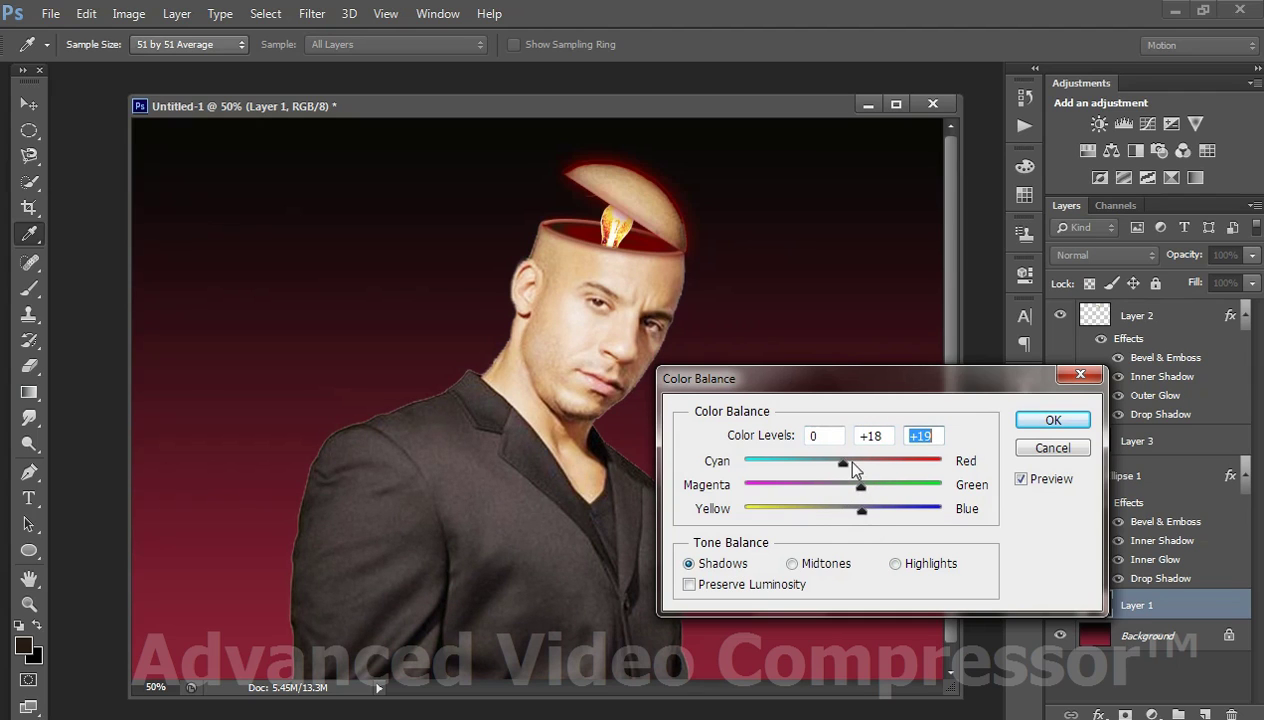
{"action": "left_click_drag", "start_coordinate": [821, 462], "coordinate": [855, 463]}
{"action": "left_click", "coordinate": [1053, 420]}
Step: Select the skull top Layer 2 and shift its midtone colour balance toward blue
{"action": "key", "text": "v"}
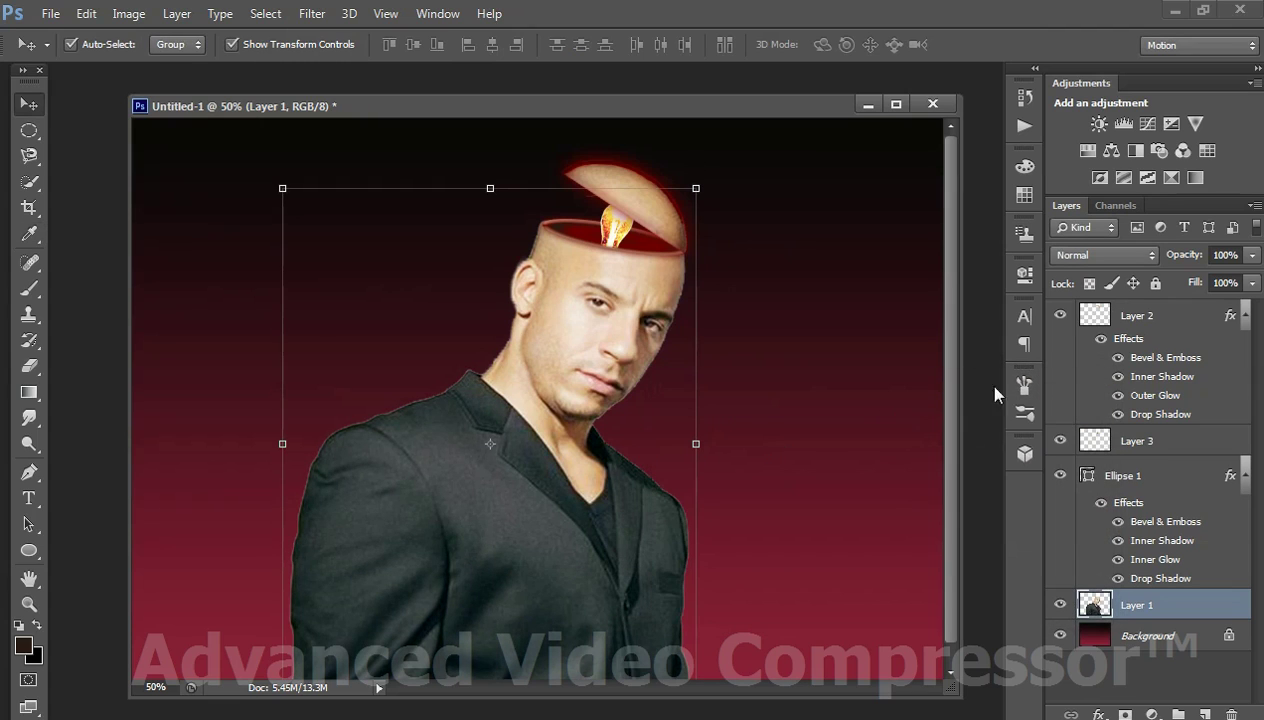
{"action": "left_click", "coordinate": [1125, 448]}
{"action": "left_click", "coordinate": [1122, 316]}
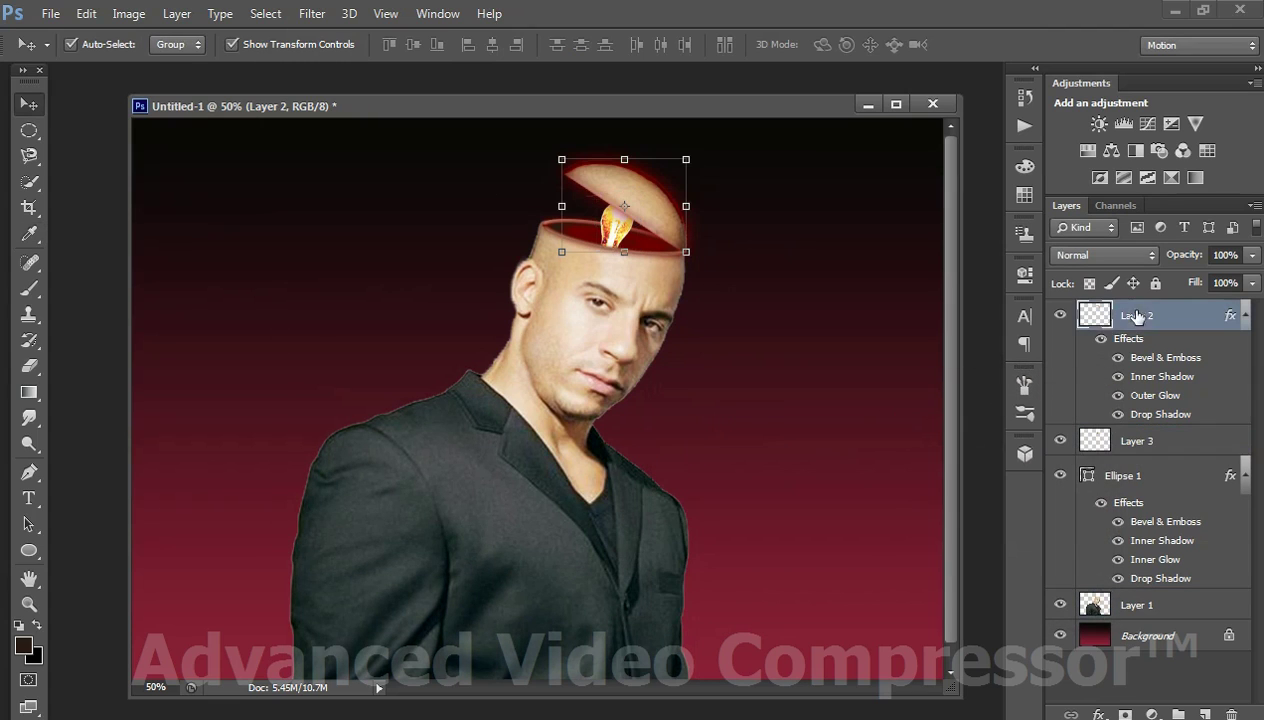
{"action": "left_click", "coordinate": [128, 14]}
{"action": "mouse_move", "coordinate": [158, 64]}
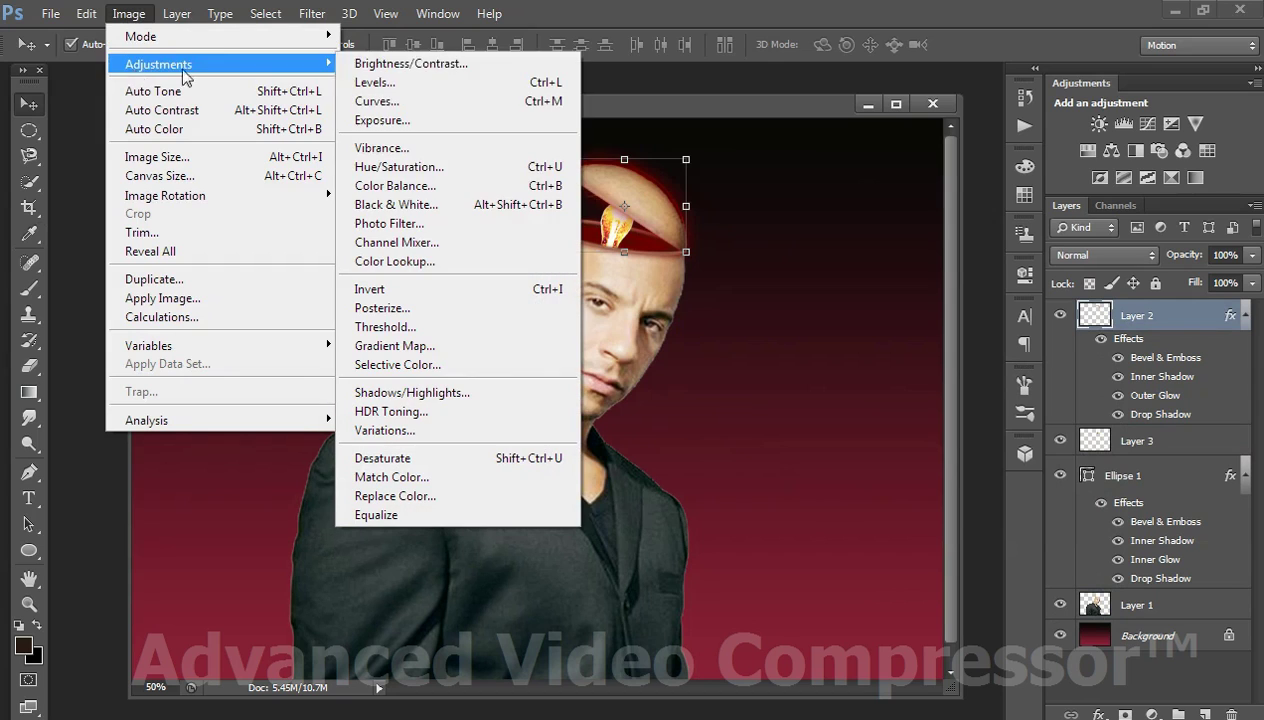
{"action": "left_click", "coordinate": [420, 186]}
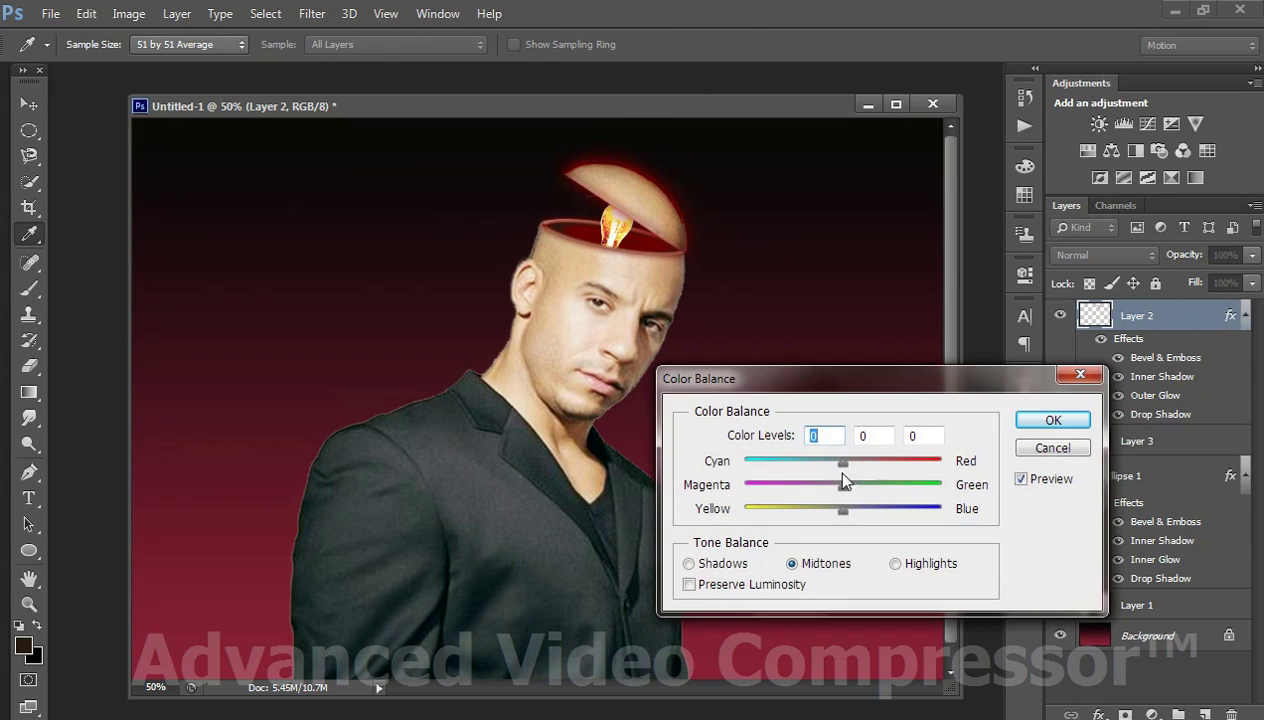
{"action": "mouse_move", "coordinate": [843, 508]}
{"action": "left_mouse_down"}
{"action": "mouse_move", "coordinate": [878, 510]}
{"action": "mouse_move", "coordinate": [822, 486]}
{"action": "mouse_move", "coordinate": [860, 488]}
{"action": "mouse_move", "coordinate": [845, 474]}
{"action": "left_mouse_up"}
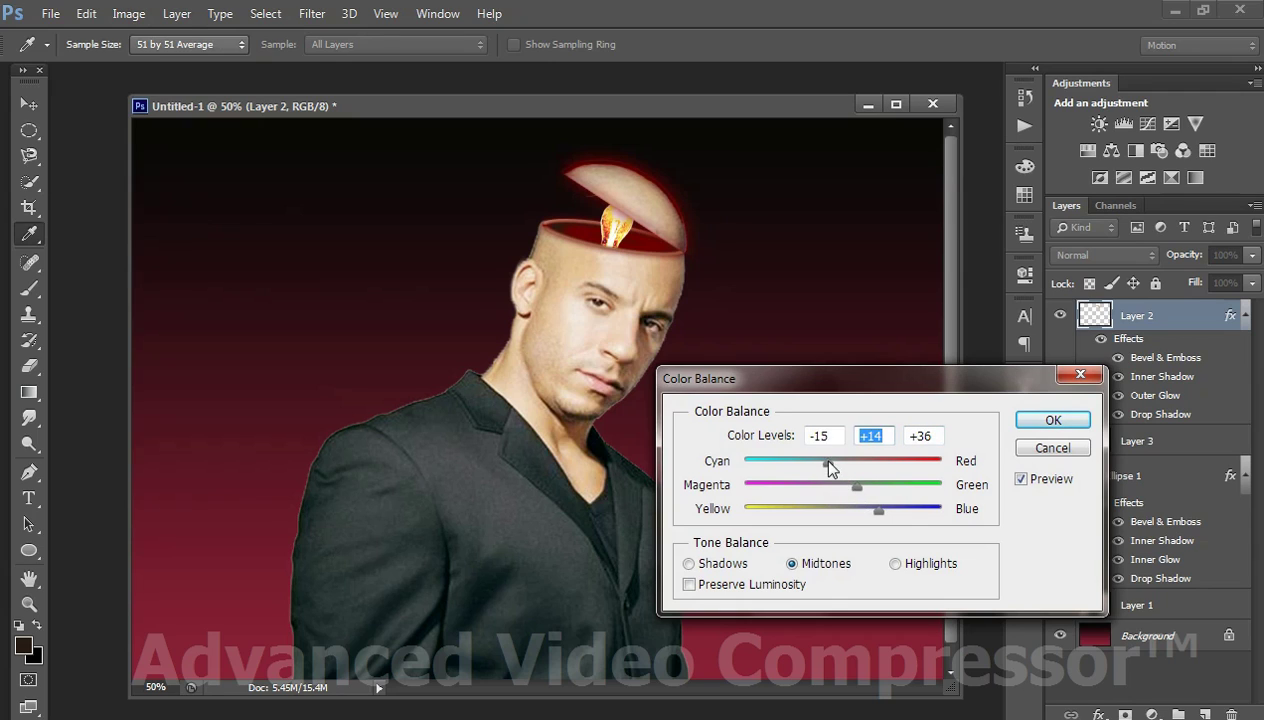
{"action": "left_click_drag", "start_coordinate": [839, 463], "coordinate": [847, 461]}
Step: Adjust the skull top's highlights toward blue and set shadows to +35, +37, +29
{"action": "left_click", "coordinate": [918, 564]}
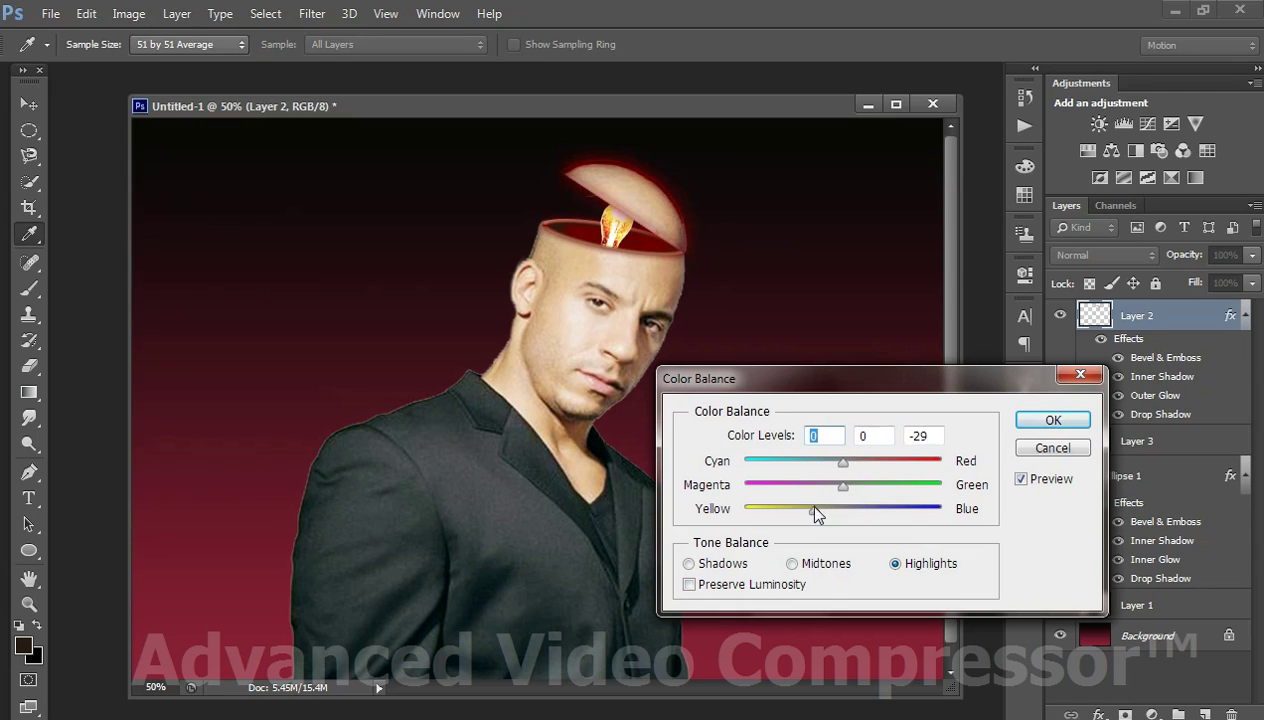
{"action": "mouse_move", "coordinate": [840, 512]}
{"action": "left_mouse_down"}
{"action": "mouse_move", "coordinate": [858, 510]}
{"action": "mouse_move", "coordinate": [824, 461]}
{"action": "left_mouse_up"}
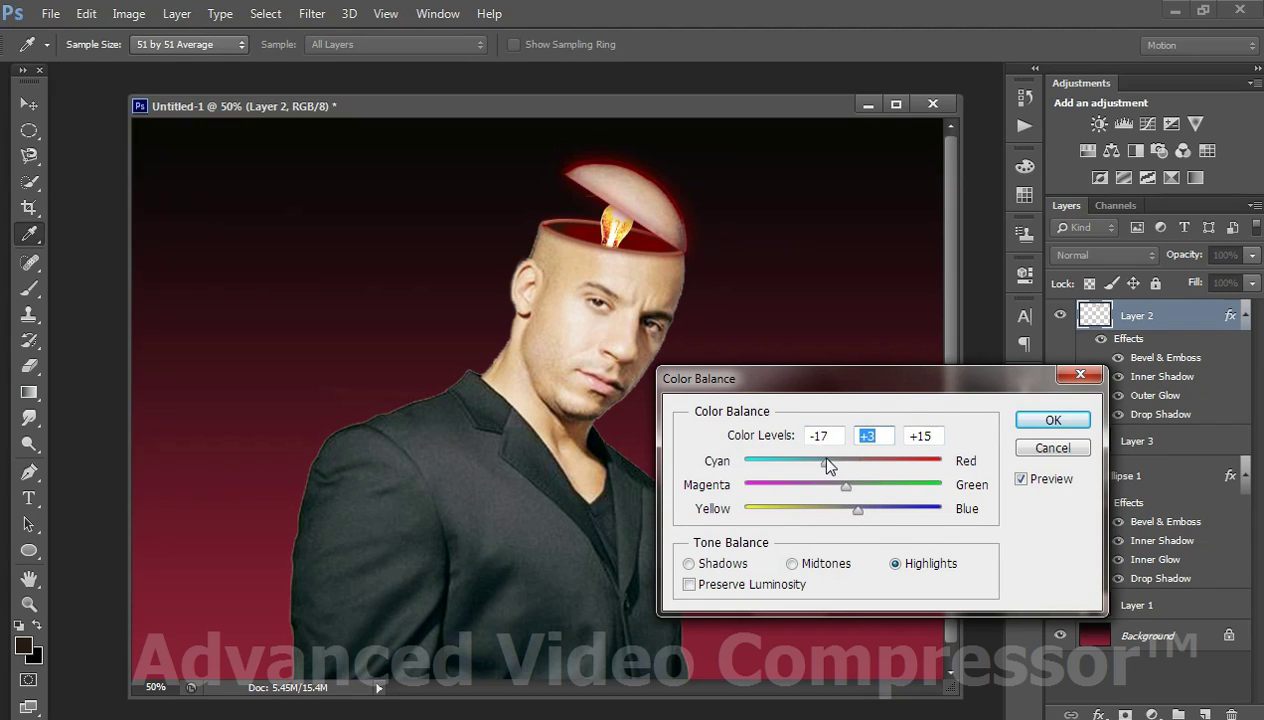
{"action": "left_click", "coordinate": [728, 566]}
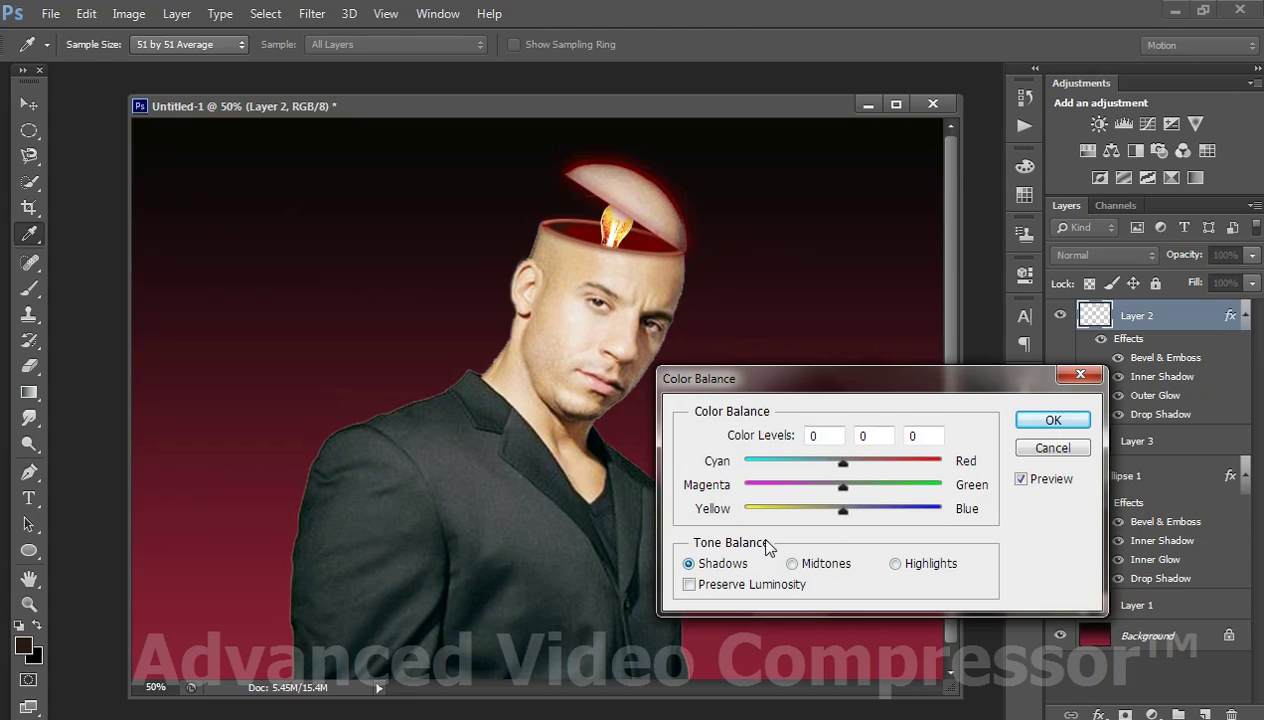
{"action": "mouse_move", "coordinate": [843, 510]}
{"action": "left_mouse_down"}
{"action": "mouse_move", "coordinate": [871, 510]}
{"action": "mouse_move", "coordinate": [880, 487]}
{"action": "left_mouse_up"}
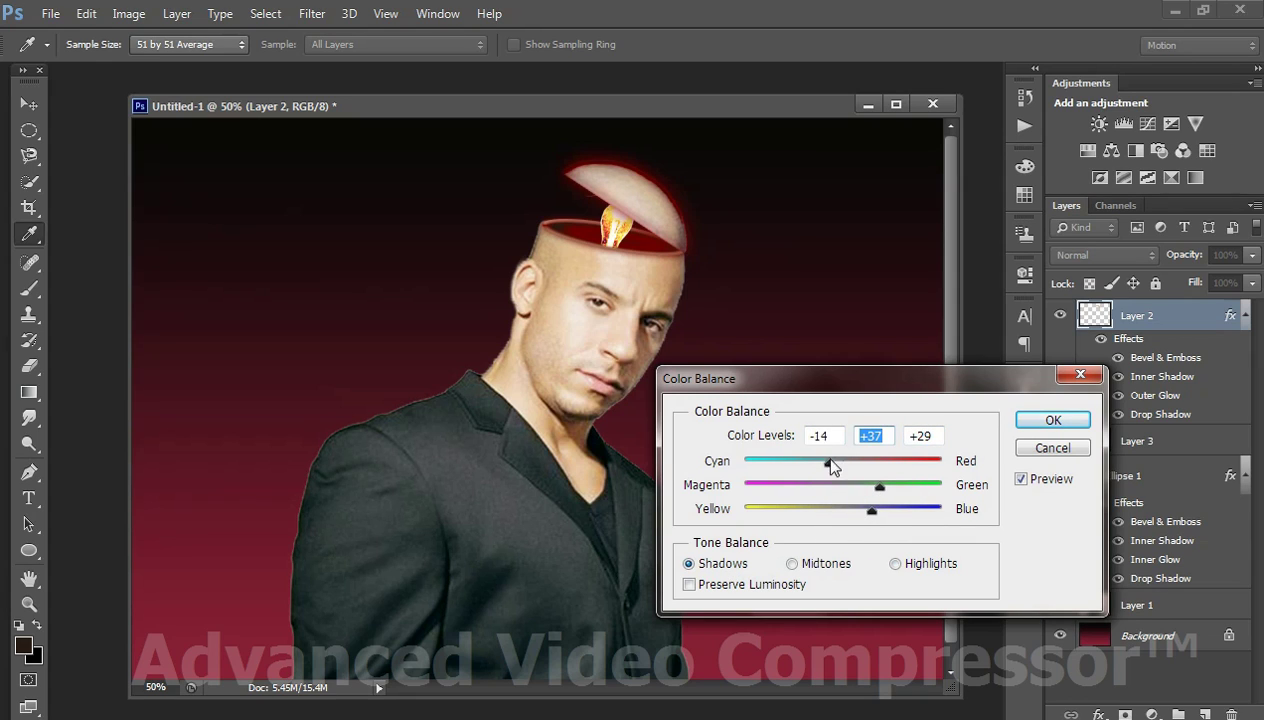
{"action": "left_click", "coordinate": [876, 466]}
{"action": "left_click", "coordinate": [1053, 420]}
{"action": "key", "text": "v"}
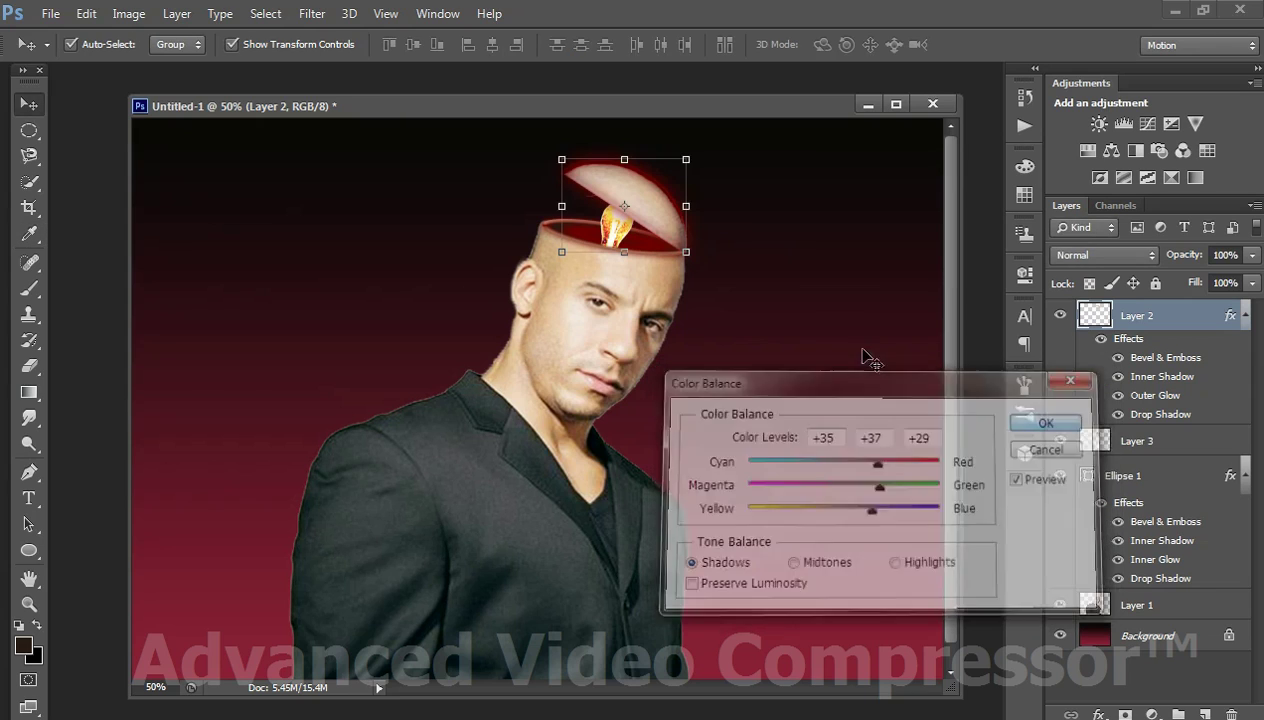
{"action": "left_click", "coordinate": [830, 330]}
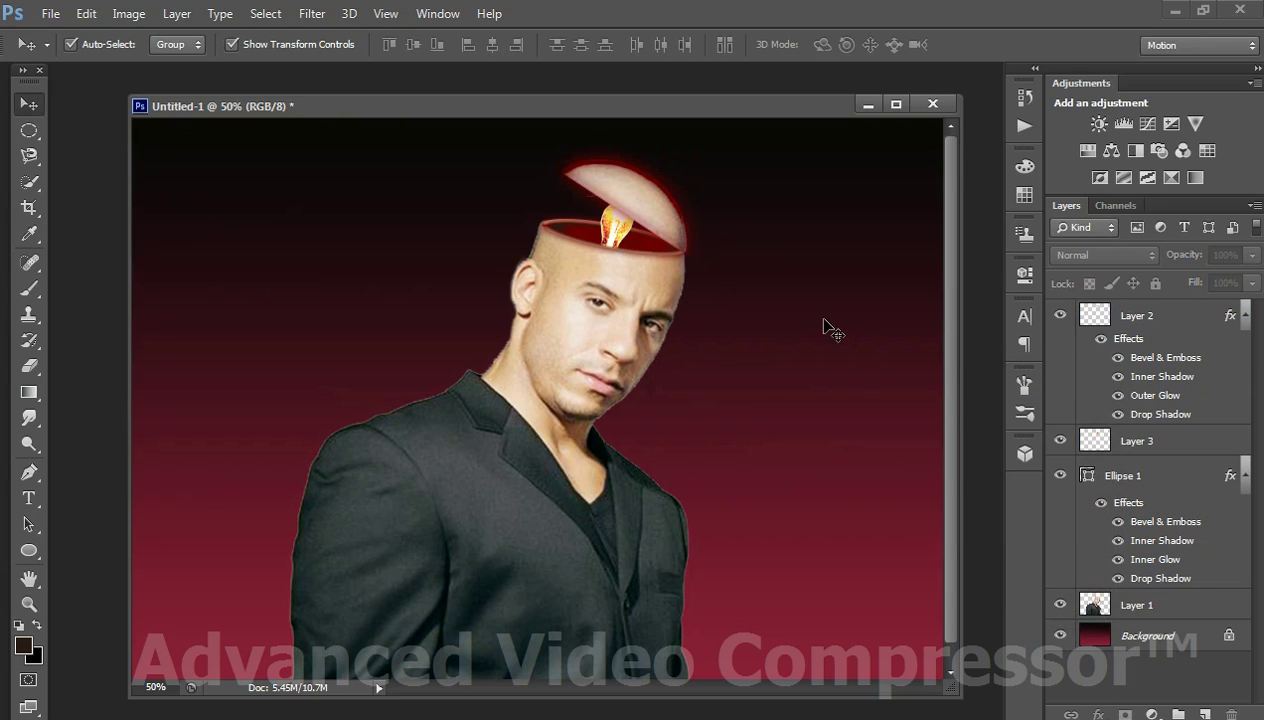
Step: Give the bulb Layer 3 a gentle two-point curve, upper point around 210/214
{"action": "left_click", "coordinate": [630, 248]}
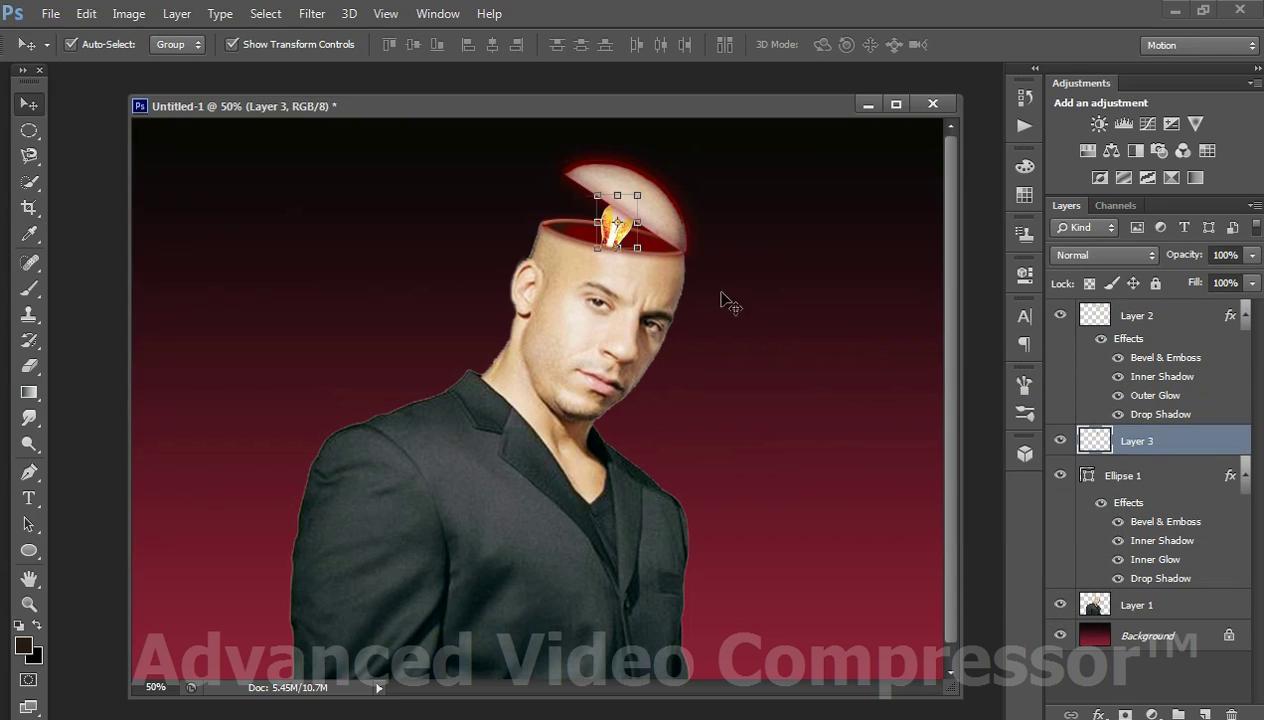
{"action": "left_click", "coordinate": [135, 13]}
{"action": "mouse_move", "coordinate": [158, 64]}
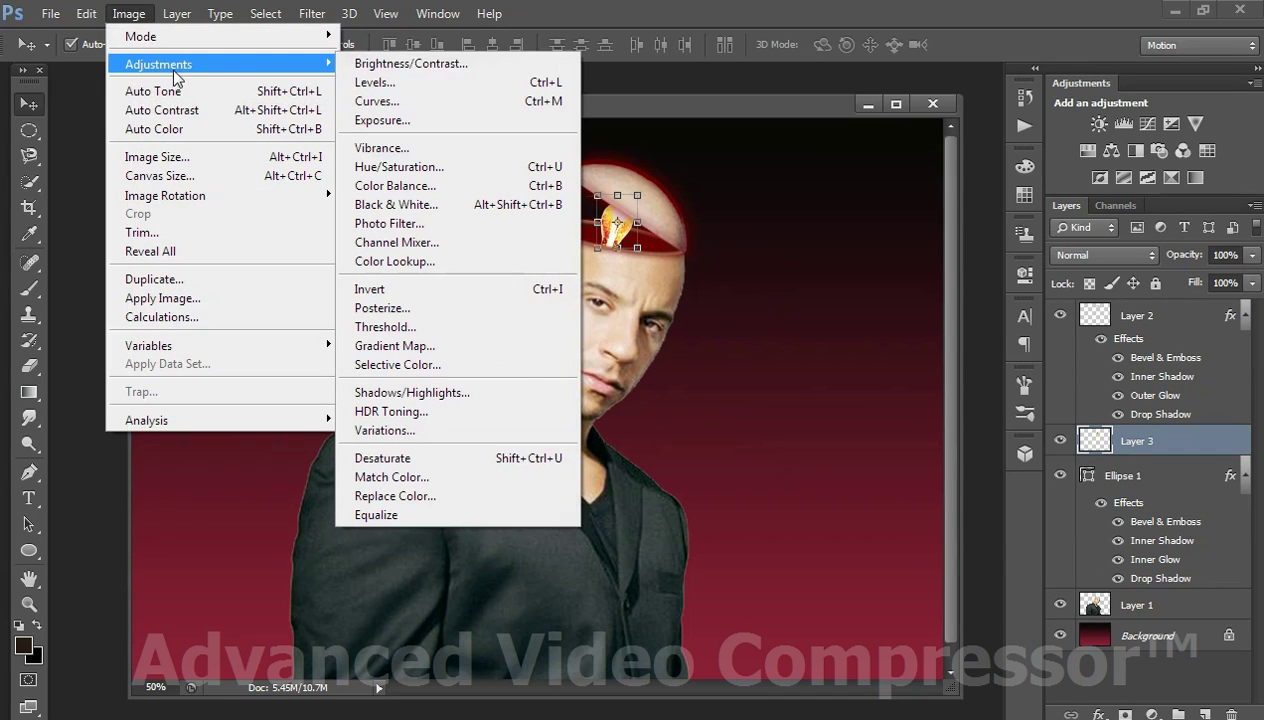
{"action": "left_click", "coordinate": [396, 97]}
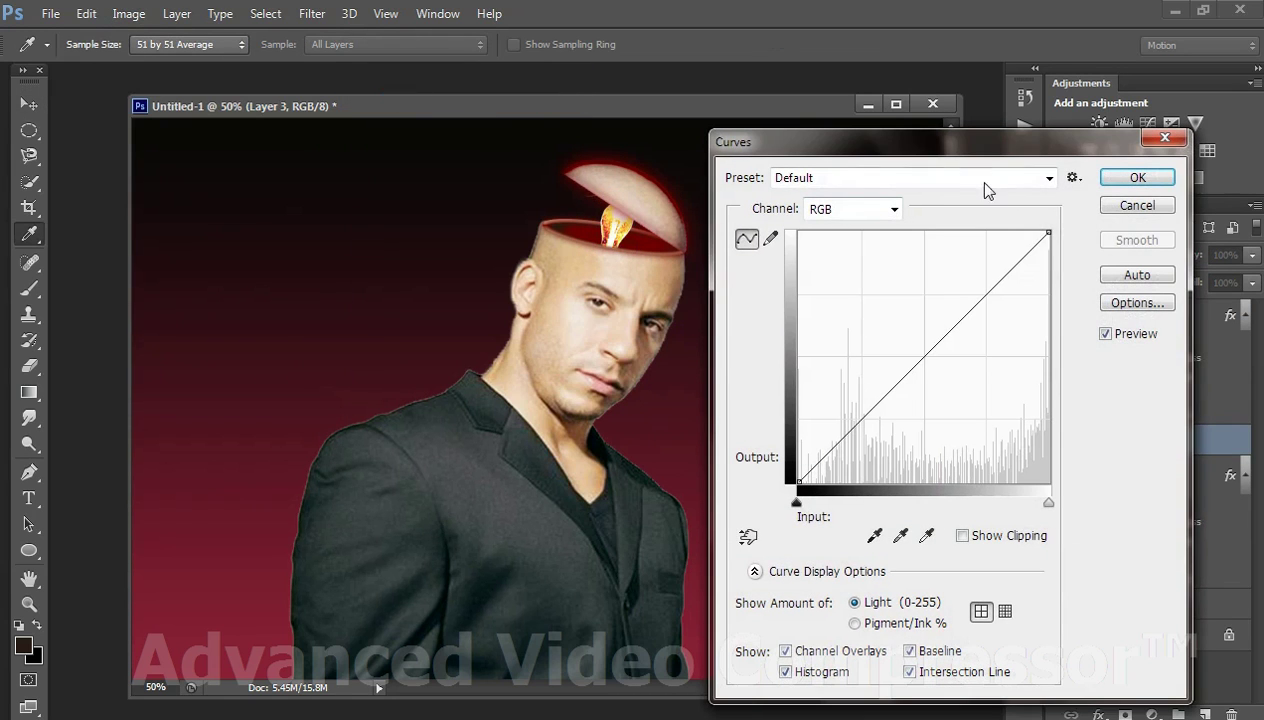
{"action": "left_click", "coordinate": [1010, 269]}
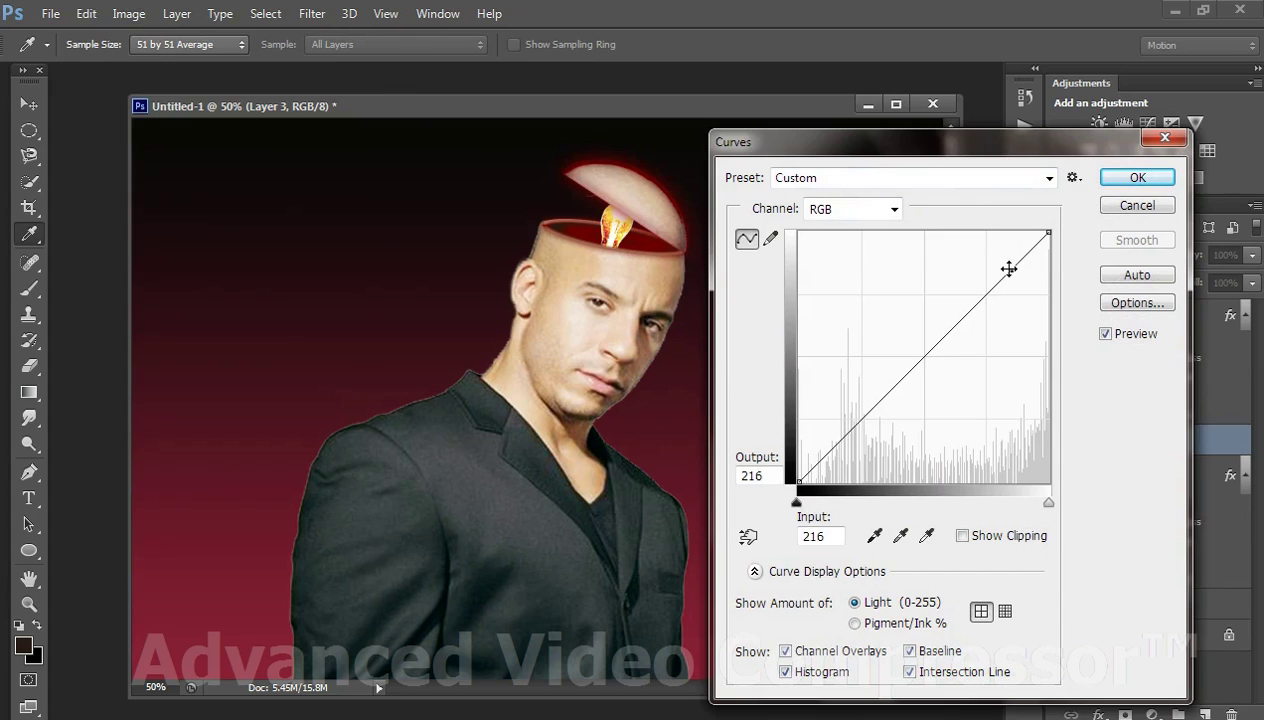
{"action": "mouse_move", "coordinate": [1010, 269]}
{"action": "left_mouse_down"}
{"action": "mouse_move", "coordinate": [999, 262]}
{"action": "mouse_move", "coordinate": [1005, 271]}
{"action": "left_mouse_up"}
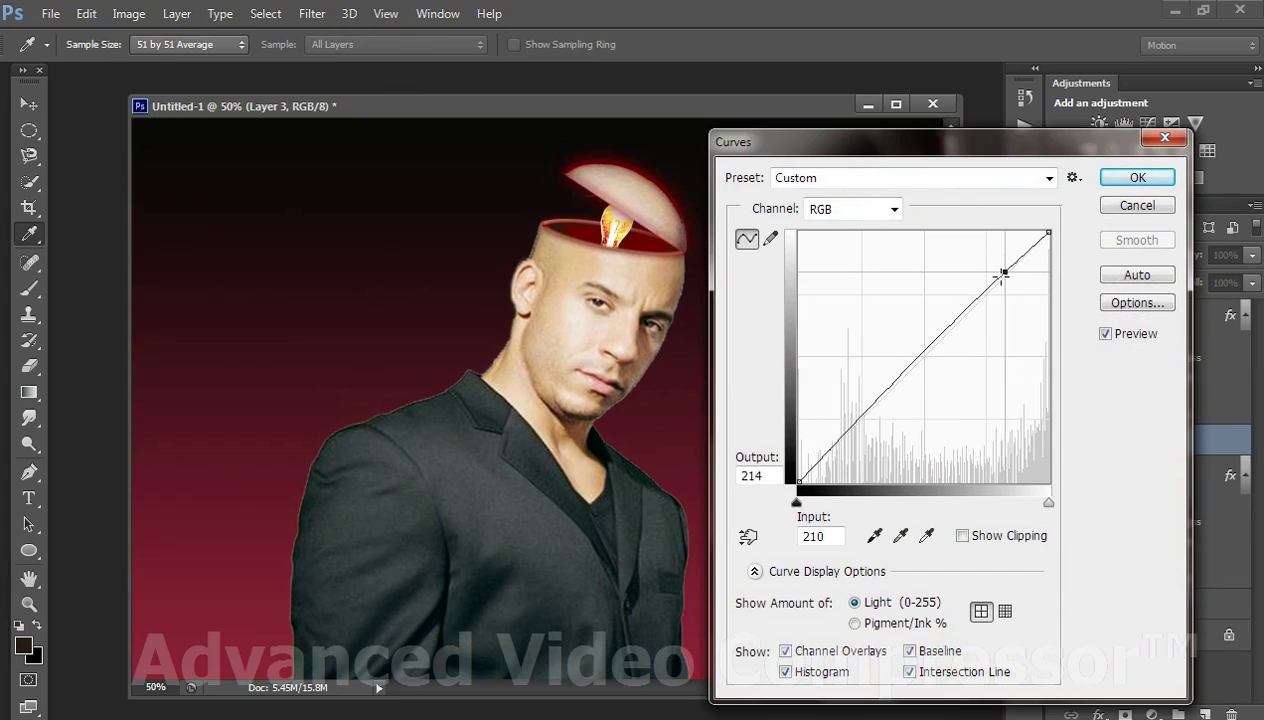
{"action": "left_click_drag", "start_coordinate": [876, 404], "coordinate": [883, 407]}
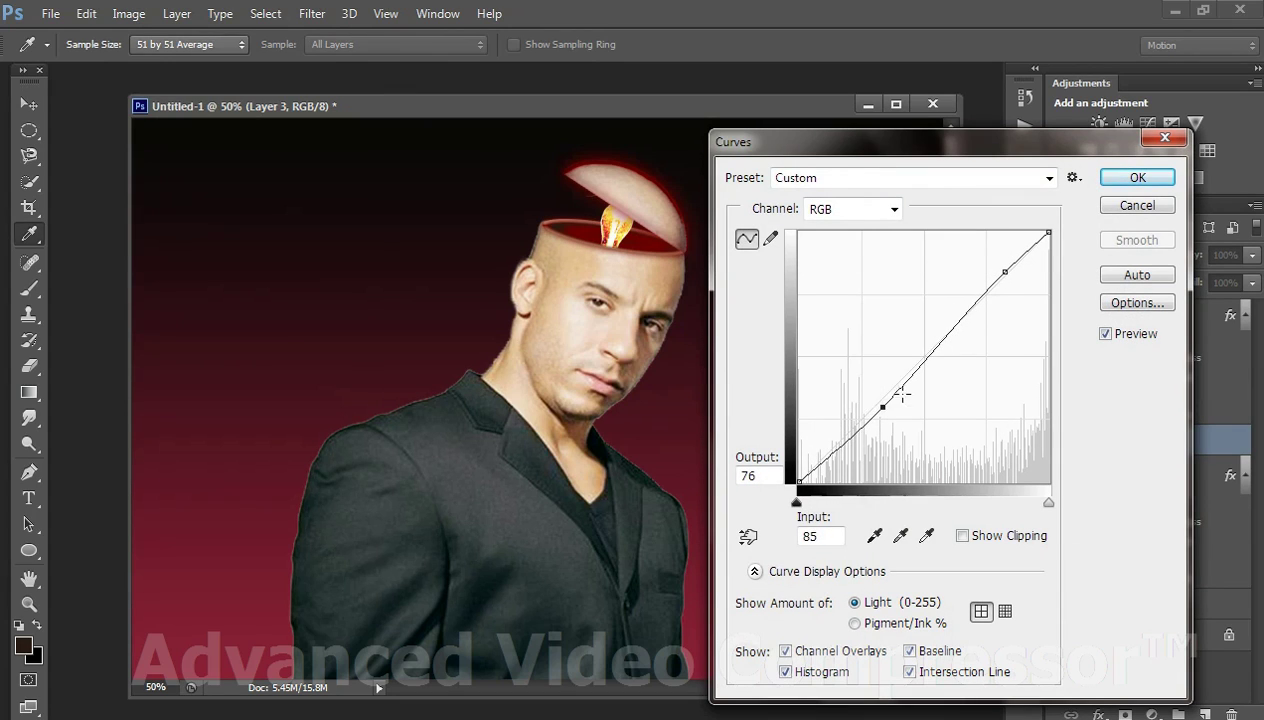
{"action": "left_click", "coordinate": [1137, 177]}
Step: Raise the bulb layer's Levels black input to 13 and check the whole image
{"action": "left_click", "coordinate": [129, 14]}
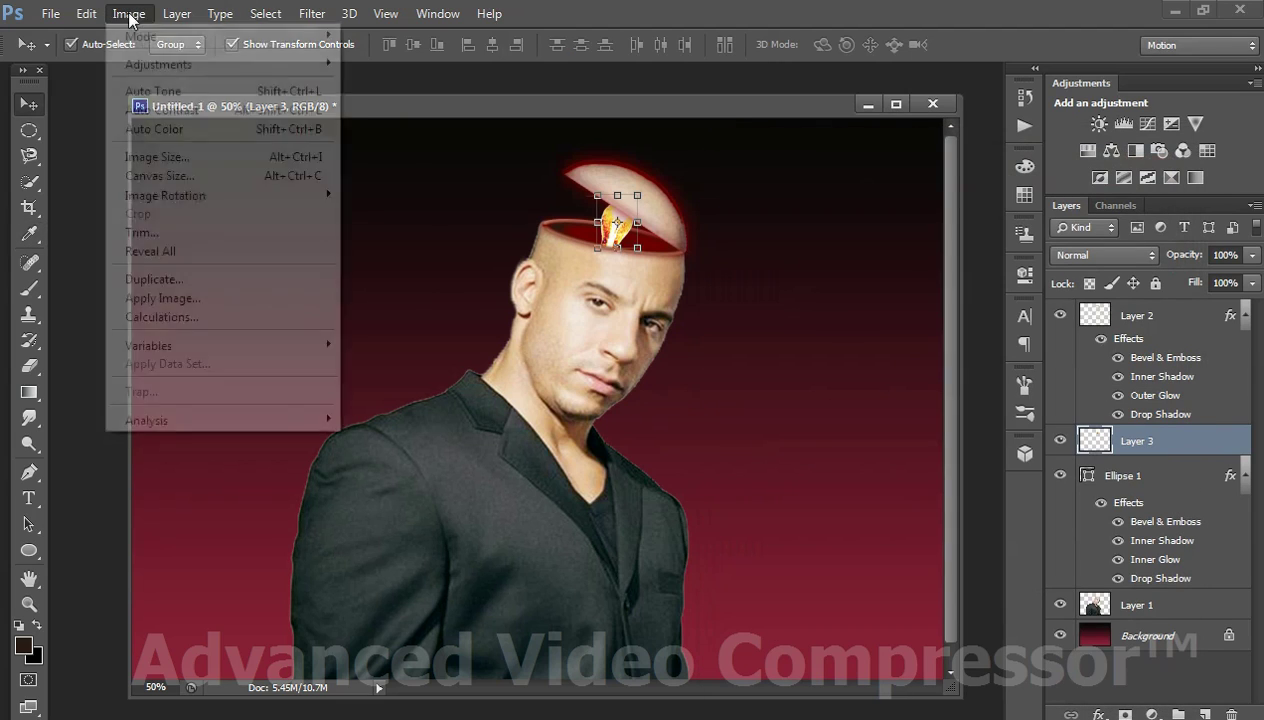
{"action": "mouse_move", "coordinate": [158, 64]}
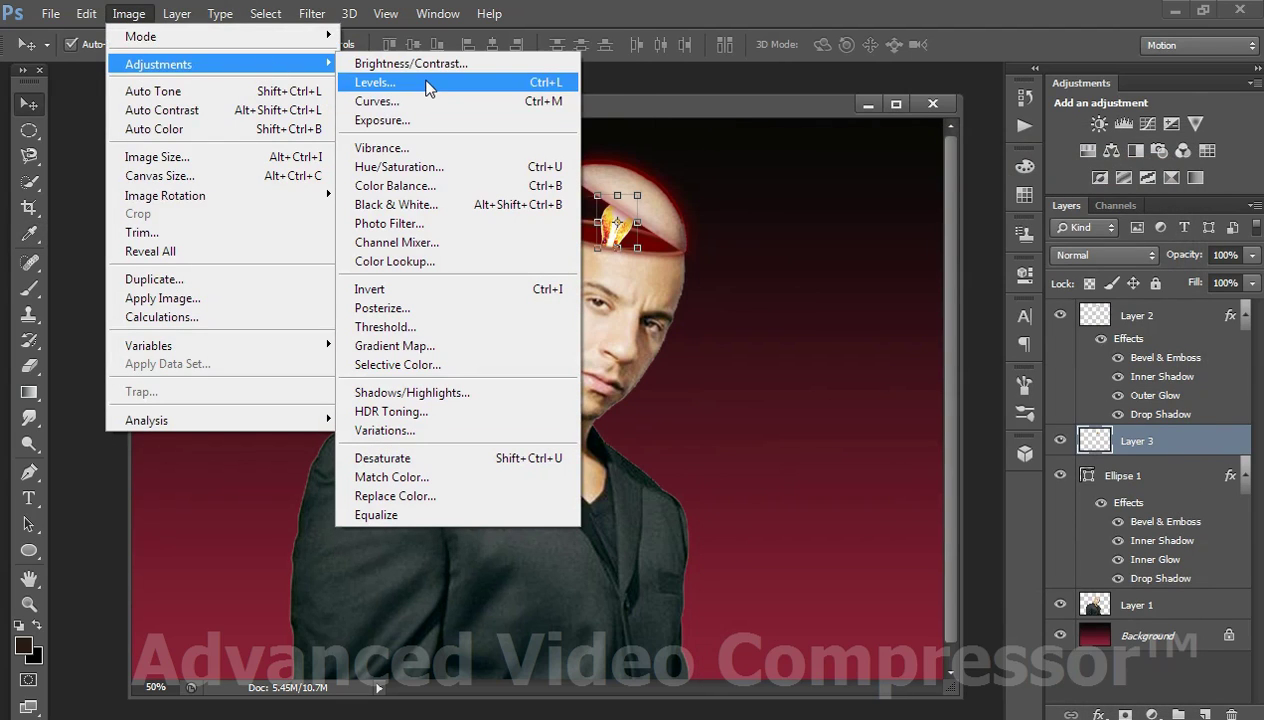
{"action": "left_click", "coordinate": [428, 88]}
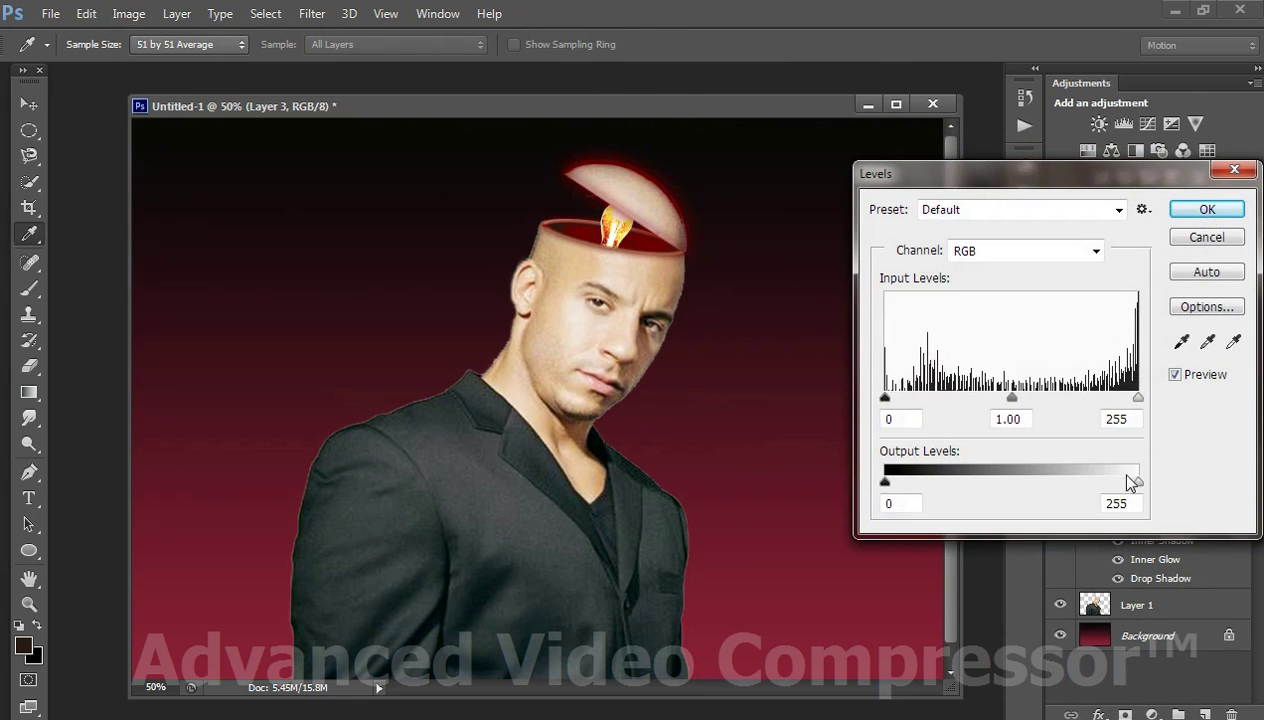
{"action": "mouse_move", "coordinate": [1138, 481]}
{"action": "left_mouse_down"}
{"action": "mouse_move", "coordinate": [1116, 480]}
{"action": "mouse_move", "coordinate": [1140, 481]}
{"action": "left_mouse_up"}
{"action": "mouse_move", "coordinate": [884, 483]}
{"action": "left_mouse_down"}
{"action": "mouse_move", "coordinate": [903, 483]}
{"action": "mouse_move", "coordinate": [884, 483]}
{"action": "left_mouse_up"}
{"action": "left_click_drag", "start_coordinate": [885, 398], "coordinate": [898, 398]}
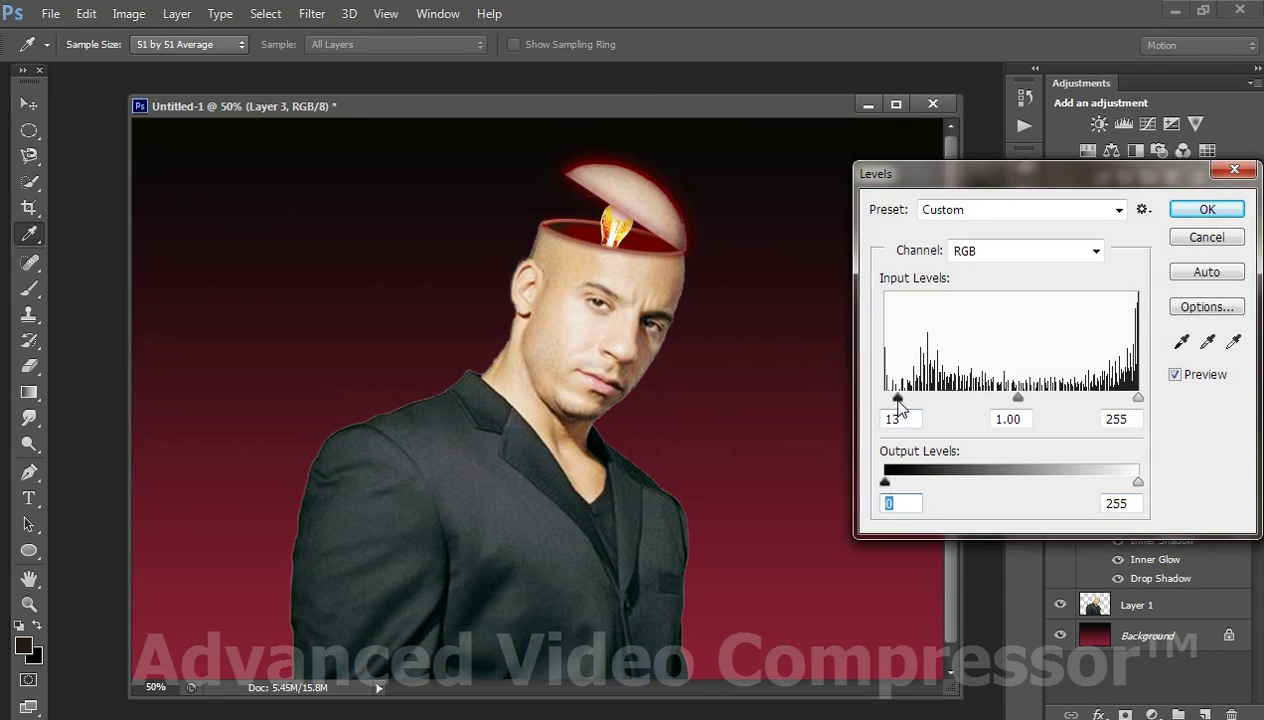
{"action": "left_click", "coordinate": [1206, 209]}
{"action": "key", "text": "v"}
{"action": "left_click", "coordinate": [762, 320]}
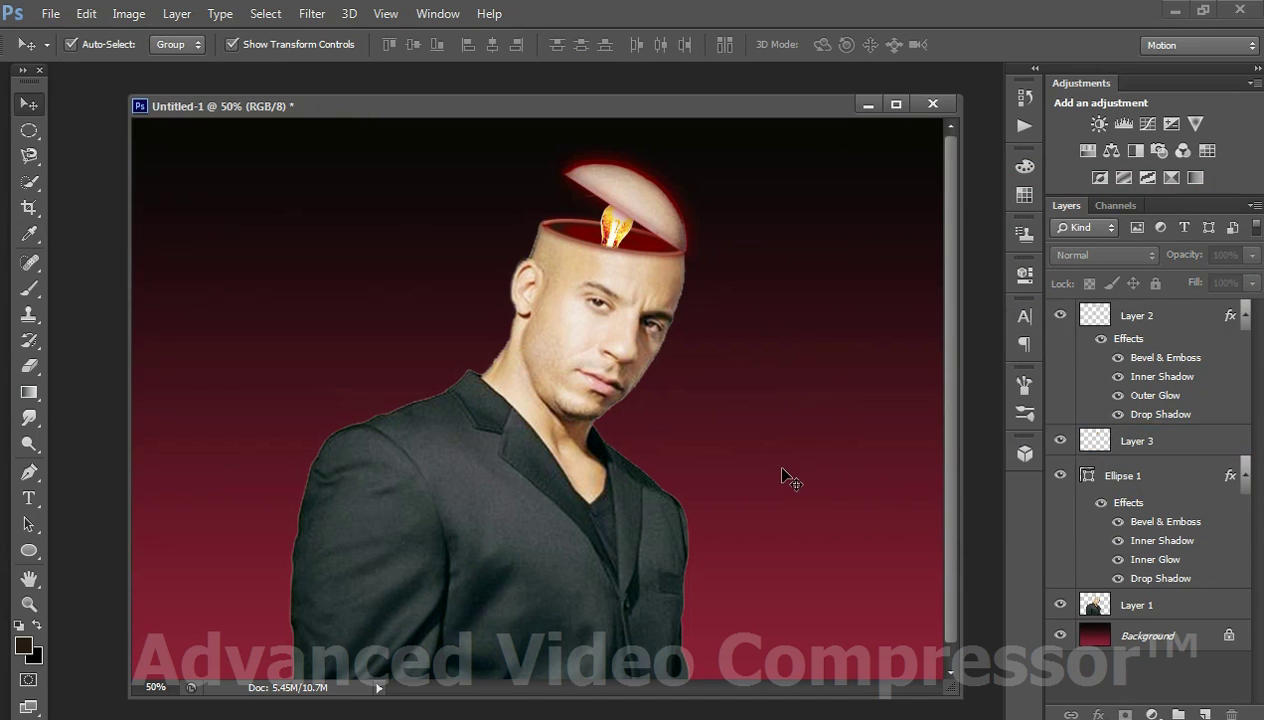
{"action": "key", "text": "ctrl+minus"}
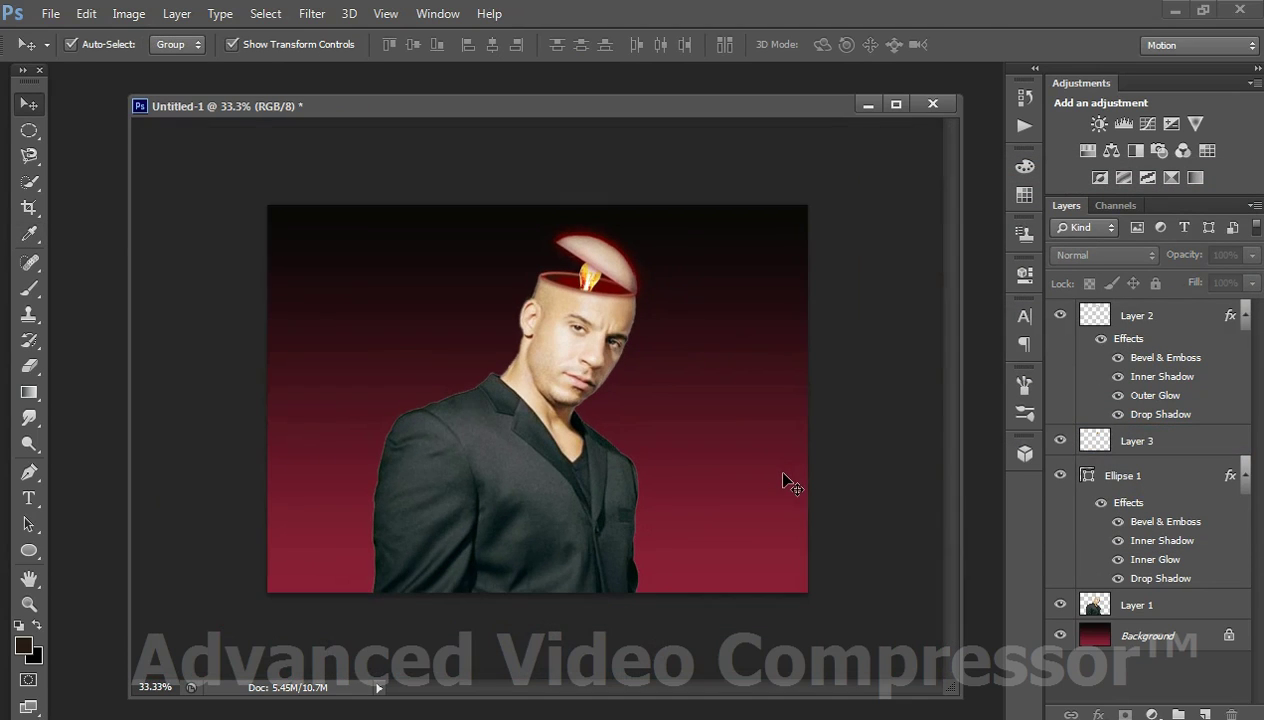
{"action": "key", "text": "ctrl+plus"}
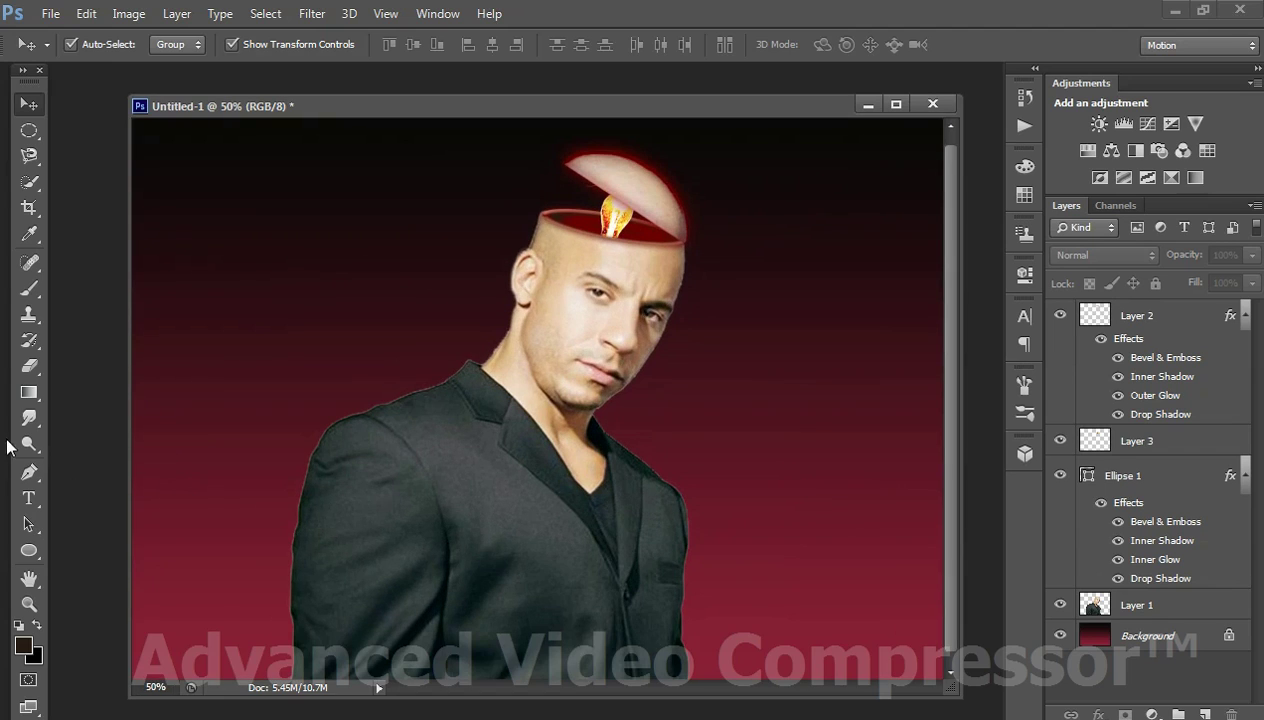
Step: Add an orange 'pss' text layer at the upper left of the canvas
{"action": "left_click", "coordinate": [29, 498]}
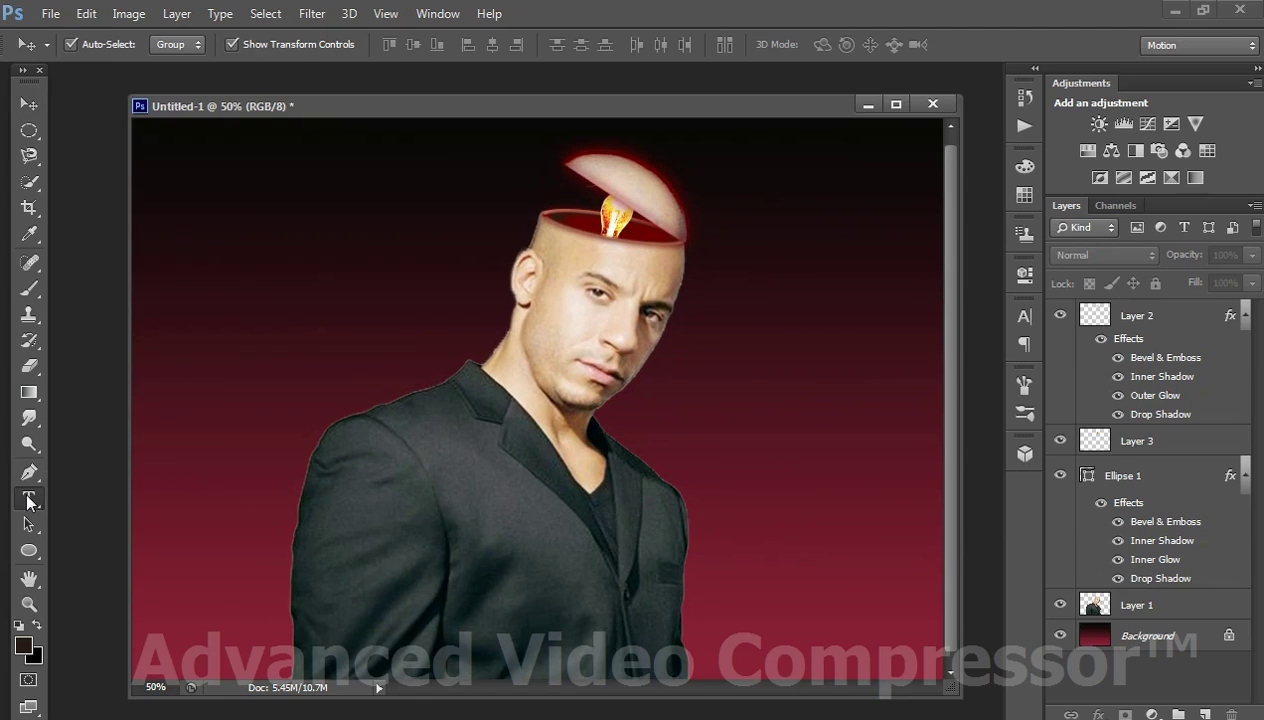
{"action": "left_click", "coordinate": [163, 318]}
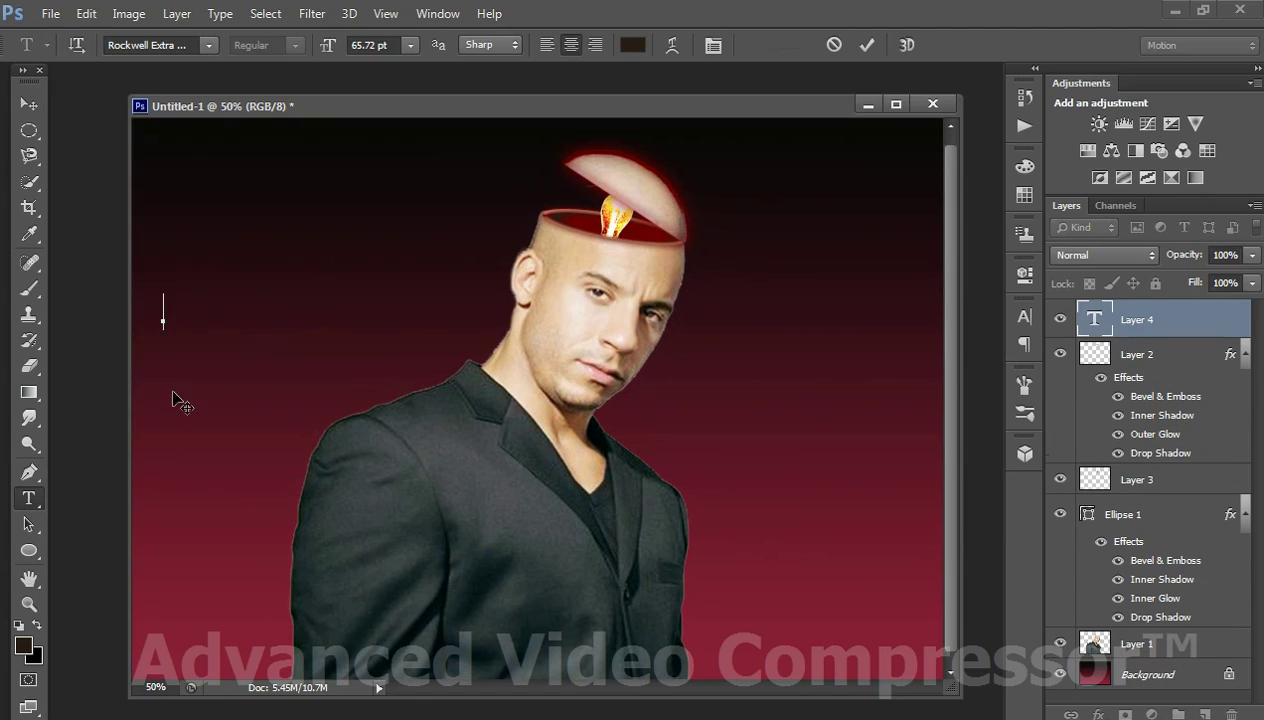
{"action": "left_click", "coordinate": [209, 45]}
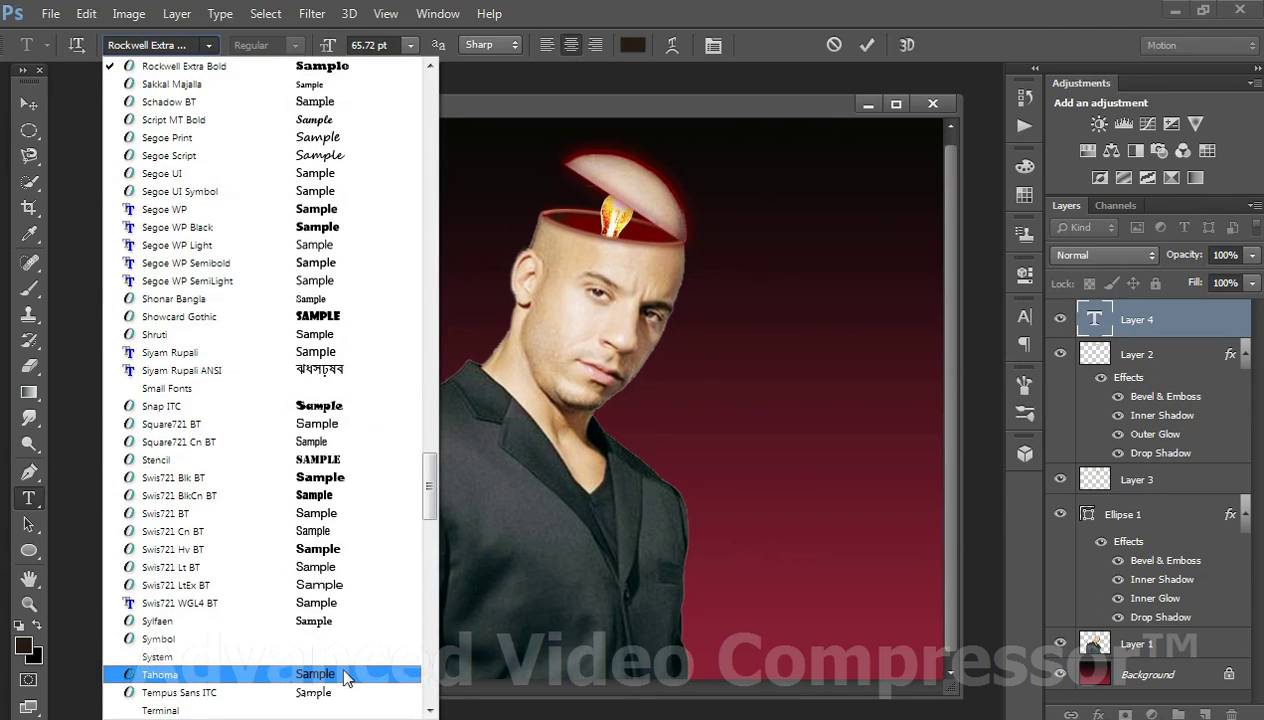
{"action": "key", "text": "F2"}
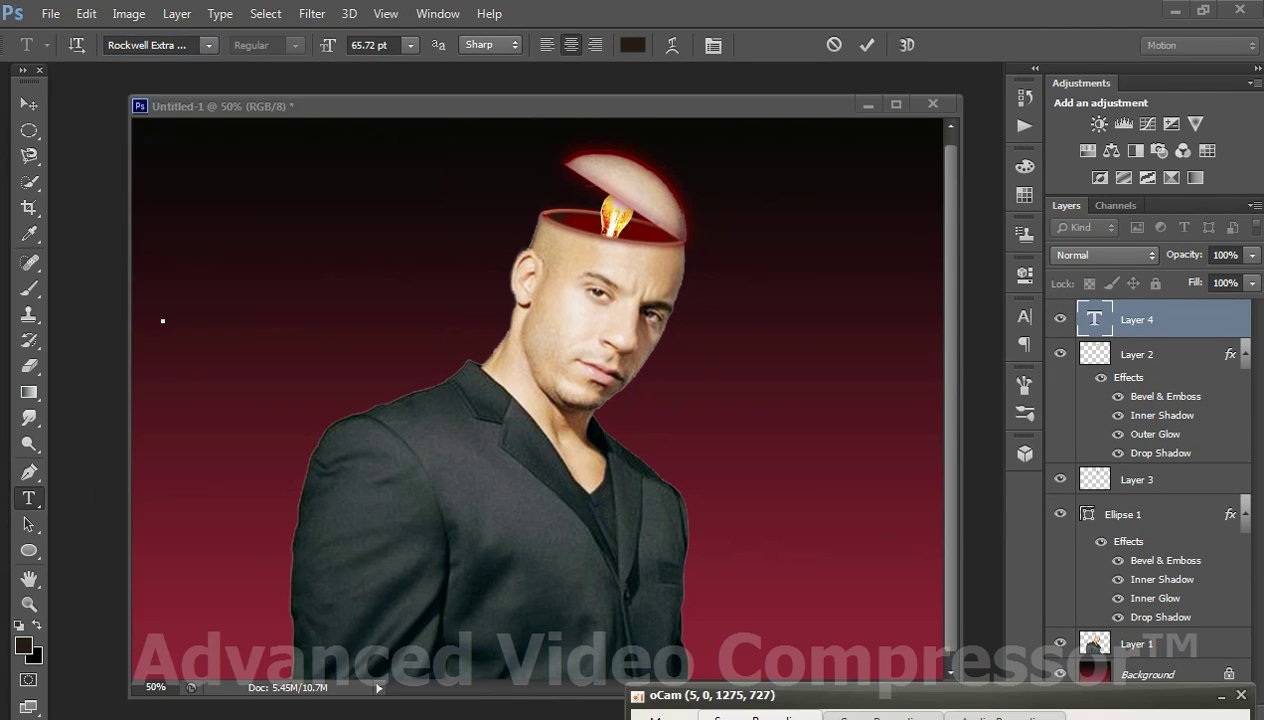
{"action": "left_click_drag", "start_coordinate": [765, 700], "coordinate": [772, 660]}
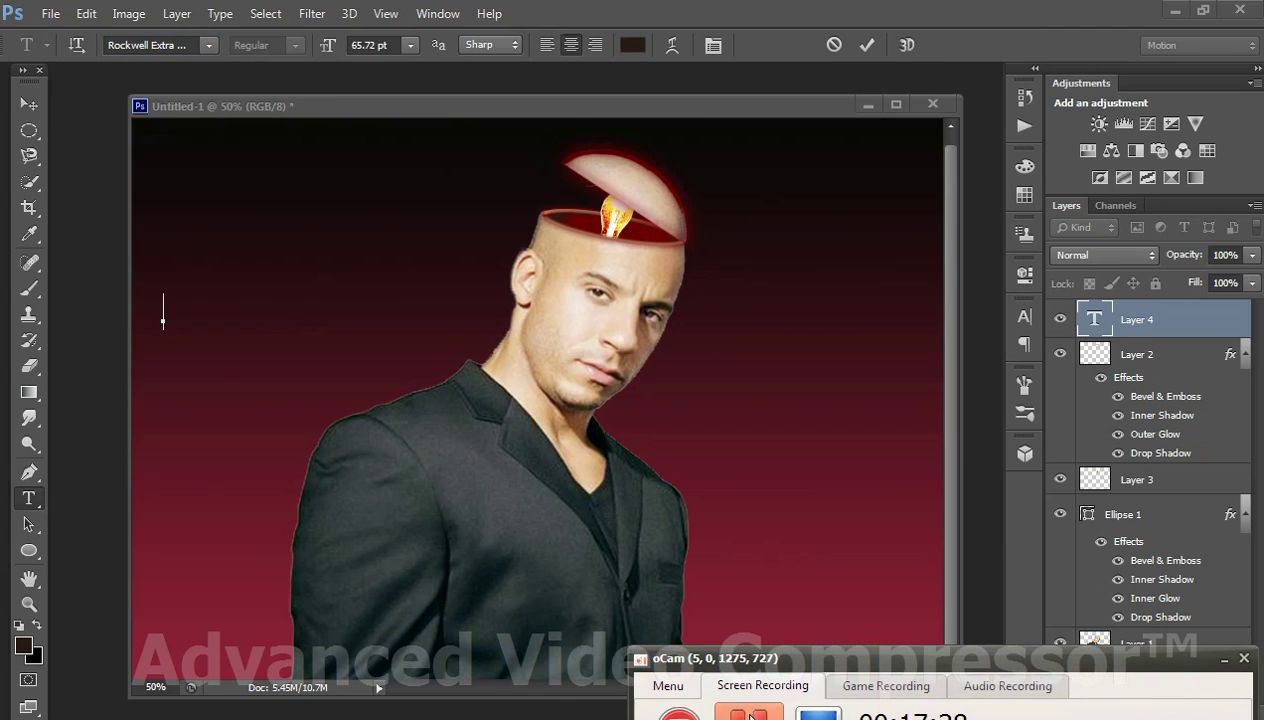
{"action": "key", "text": "ctrl+Return"}
{"action": "key", "text": "v"}
{"action": "left_click", "coordinate": [672, 117]}
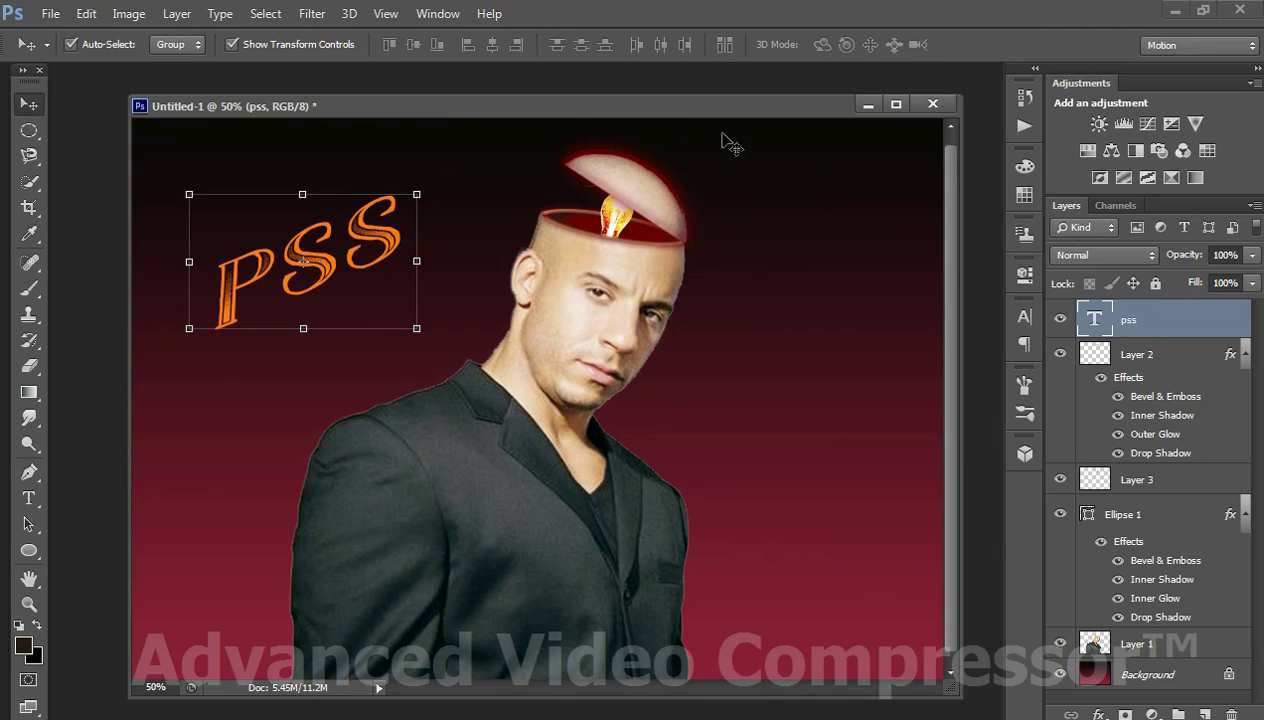
Step: Turn on Bevel & Emboss with Texture in the pss layer's blending options
{"action": "right_click", "coordinate": [1155, 319]}
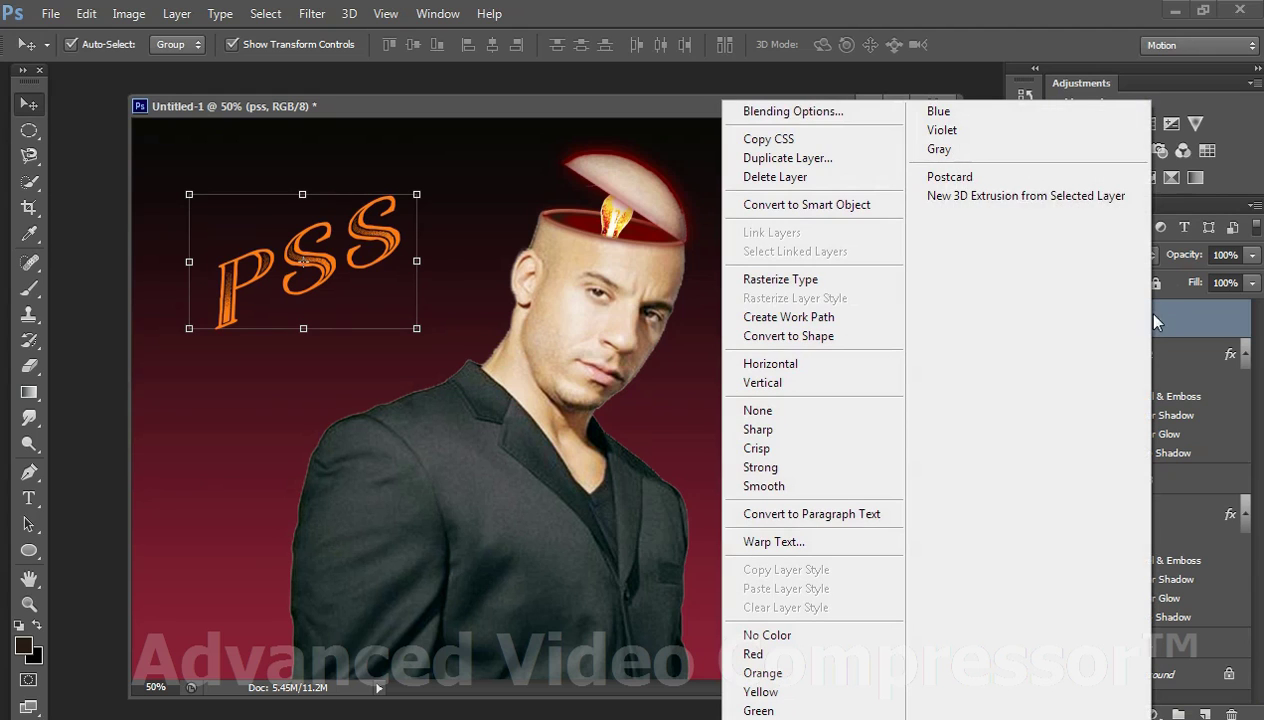
{"action": "left_click", "coordinate": [820, 112]}
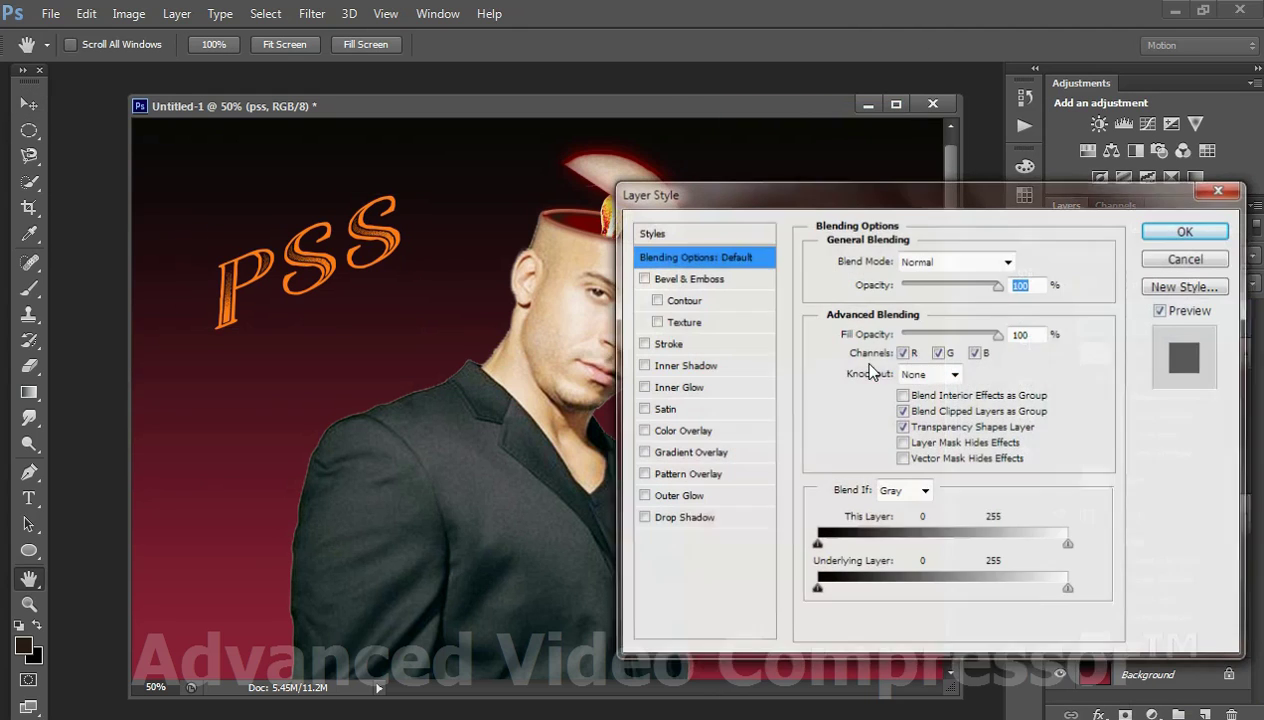
{"action": "left_click", "coordinate": [728, 283]}
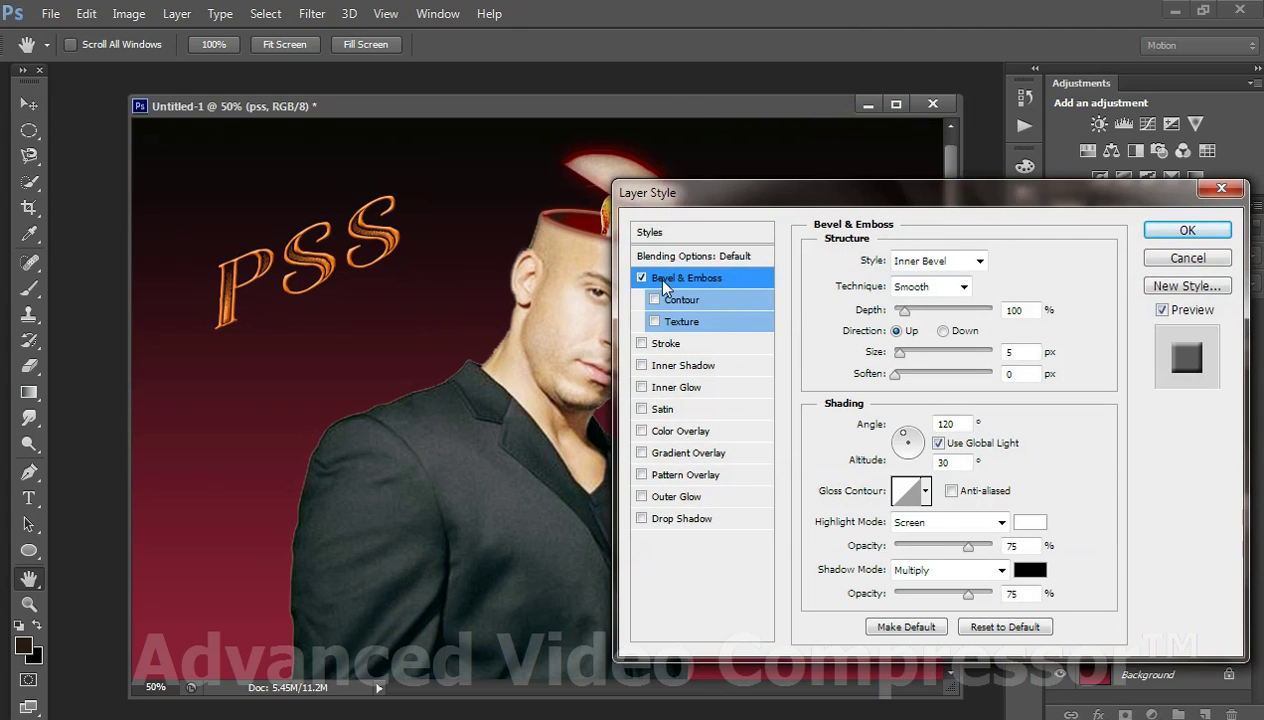
{"action": "left_click", "coordinate": [675, 322]}
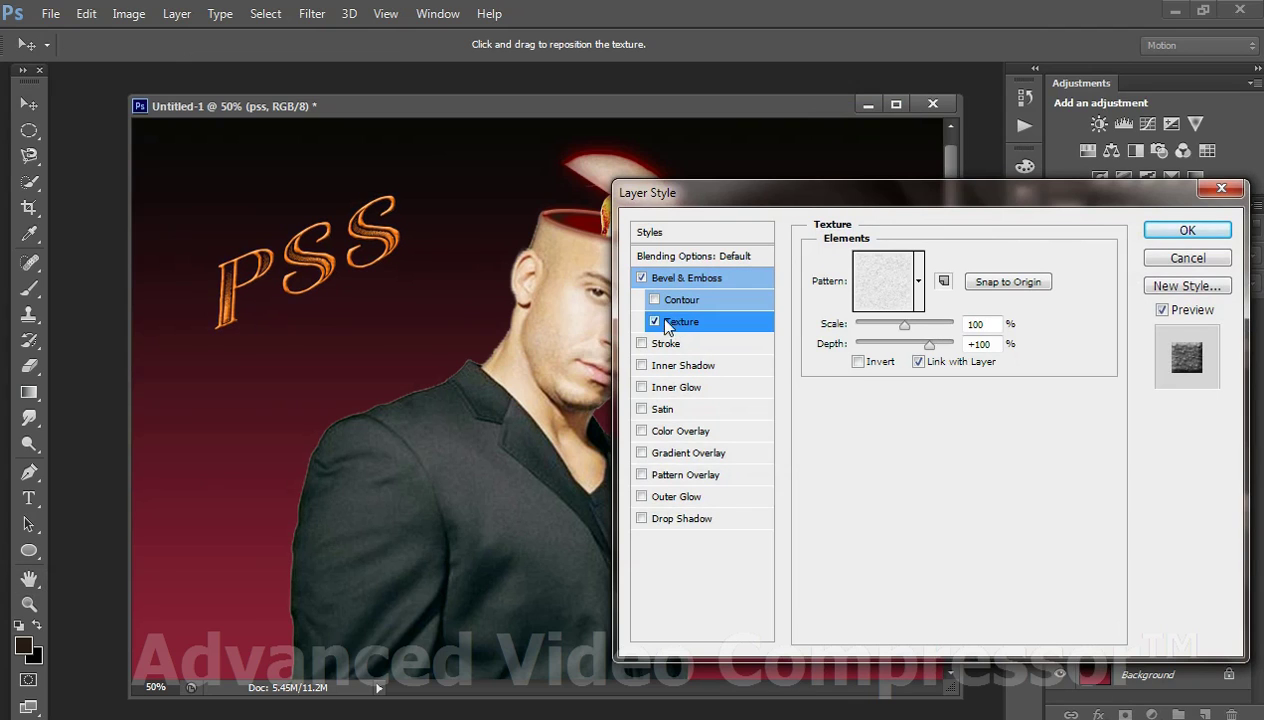
Step: Choose the white speckled texture pattern at scale 49, leaving outer glow off
{"action": "left_click", "coordinate": [915, 300]}
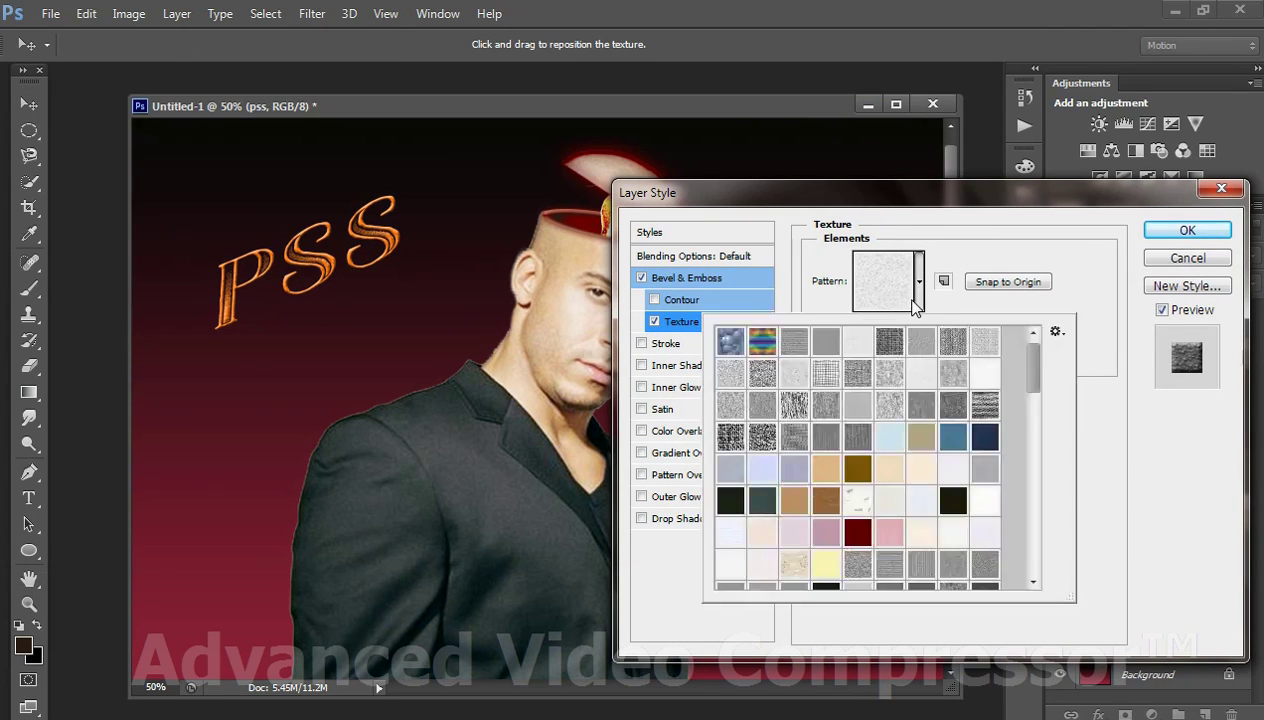
{"action": "left_click", "coordinate": [918, 285]}
{"action": "left_click", "coordinate": [855, 476]}
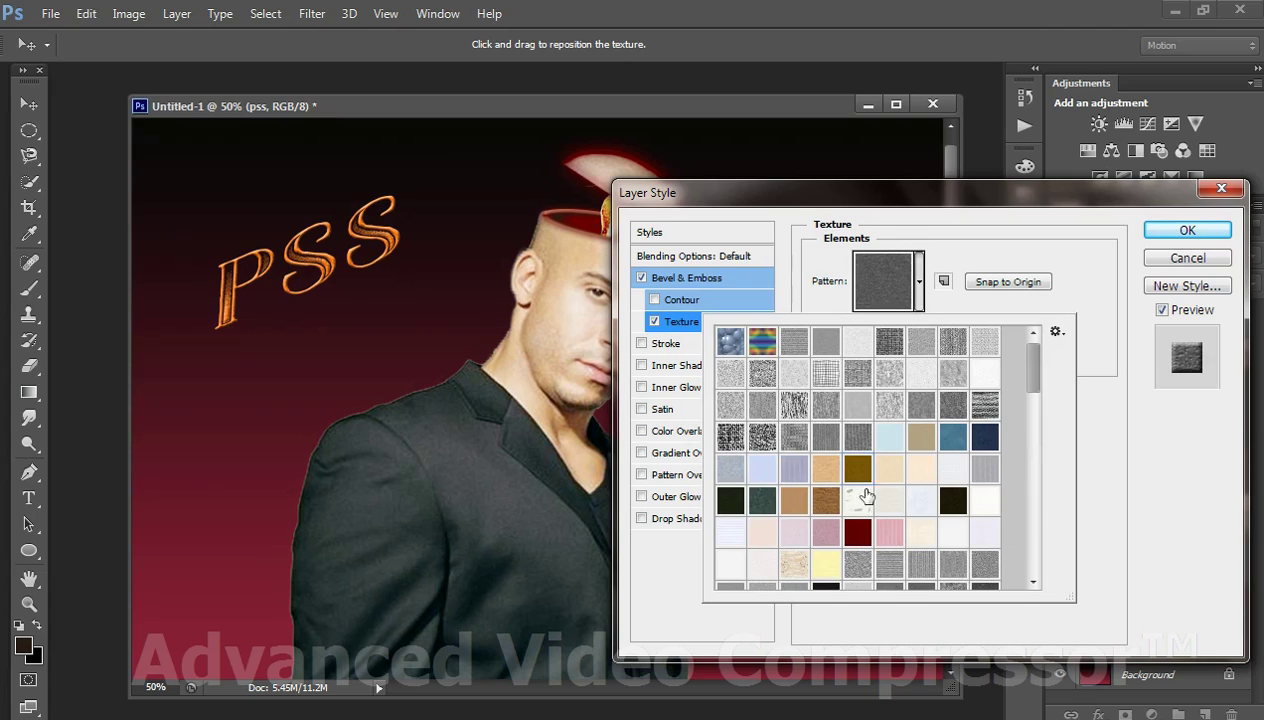
{"action": "left_click", "coordinate": [864, 500]}
{"action": "left_click", "coordinate": [1118, 480]}
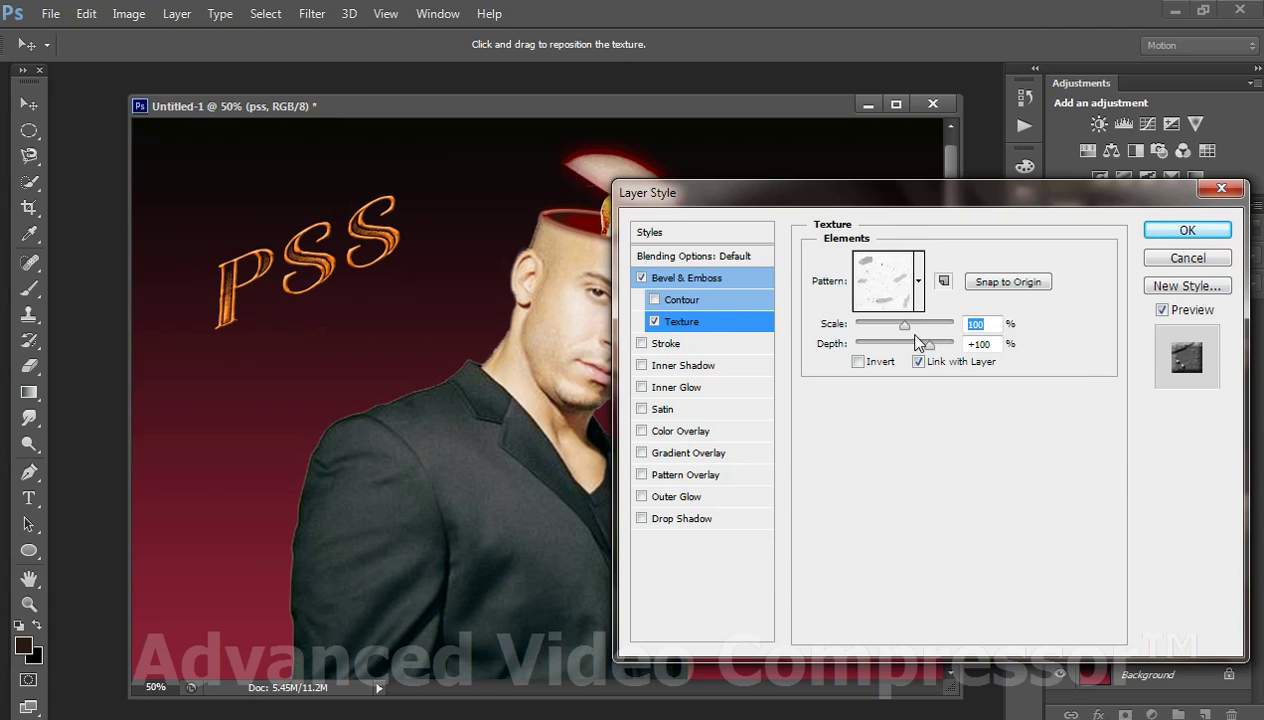
{"action": "left_click_drag", "start_coordinate": [905, 326], "coordinate": [881, 336]}
{"action": "left_click", "coordinate": [693, 497]}
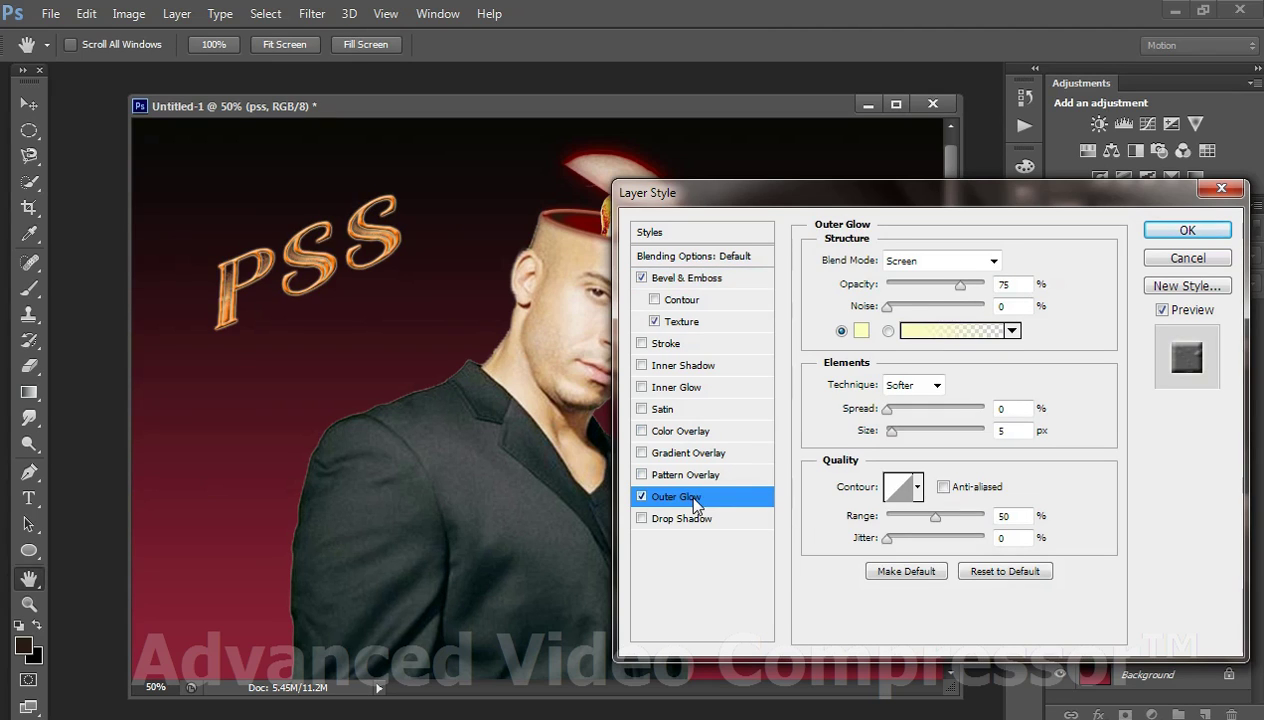
{"action": "left_click", "coordinate": [641, 496]}
Step: Add a Normal-mode drop shadow at 100% opacity with small distance and size
{"action": "left_click", "coordinate": [668, 520]}
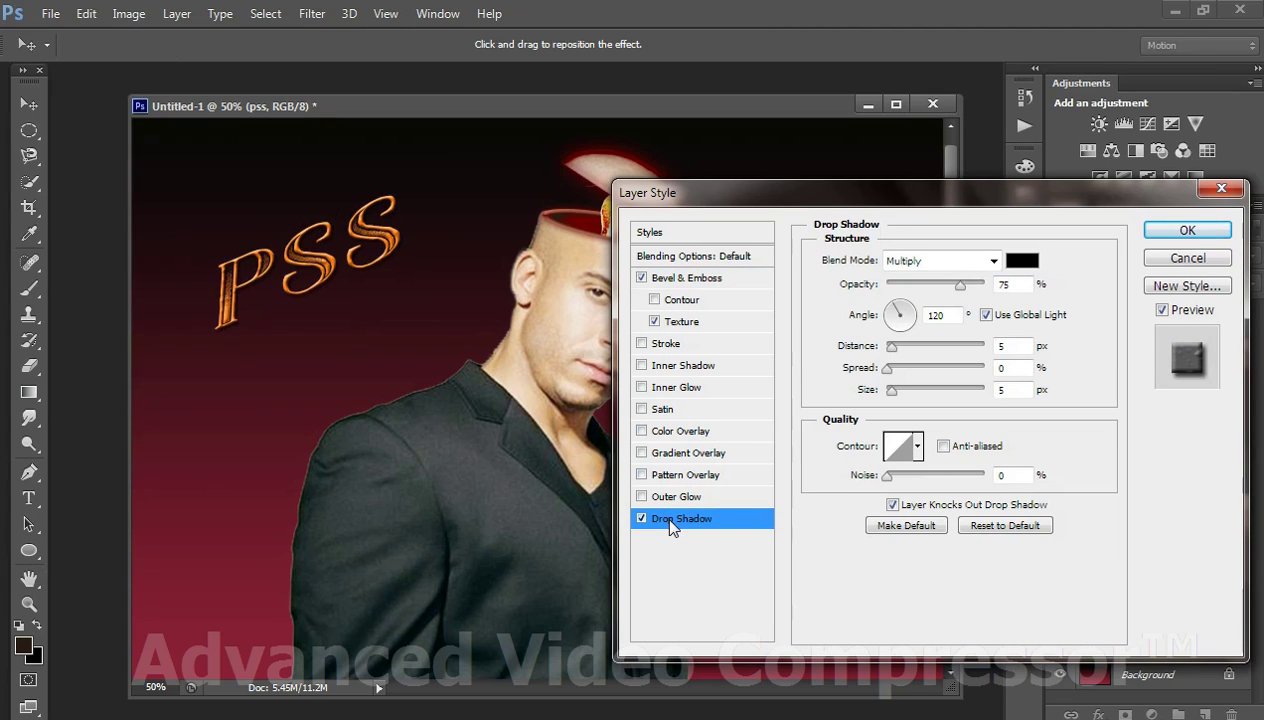
{"action": "left_click", "coordinate": [1022, 260]}
{"action": "left_click_drag", "start_coordinate": [951, 510], "coordinate": [946, 514]}
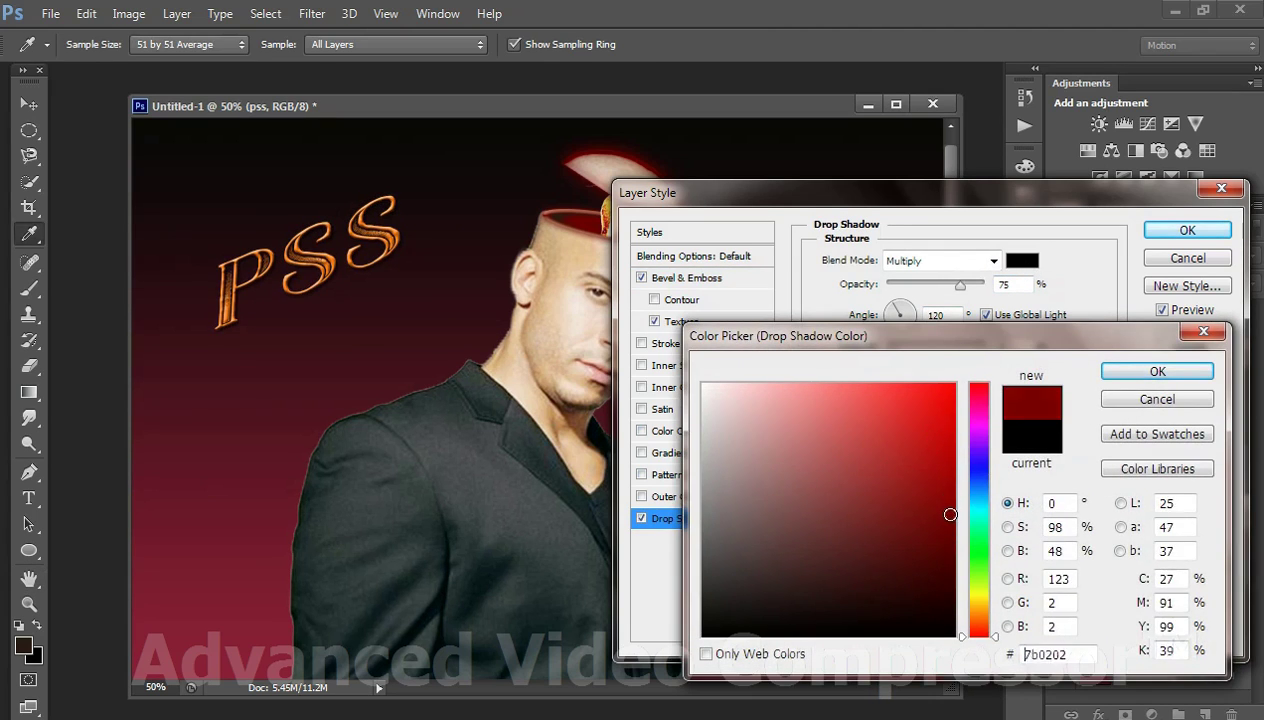
{"action": "left_click_drag", "start_coordinate": [931, 470], "coordinate": [700, 382]}
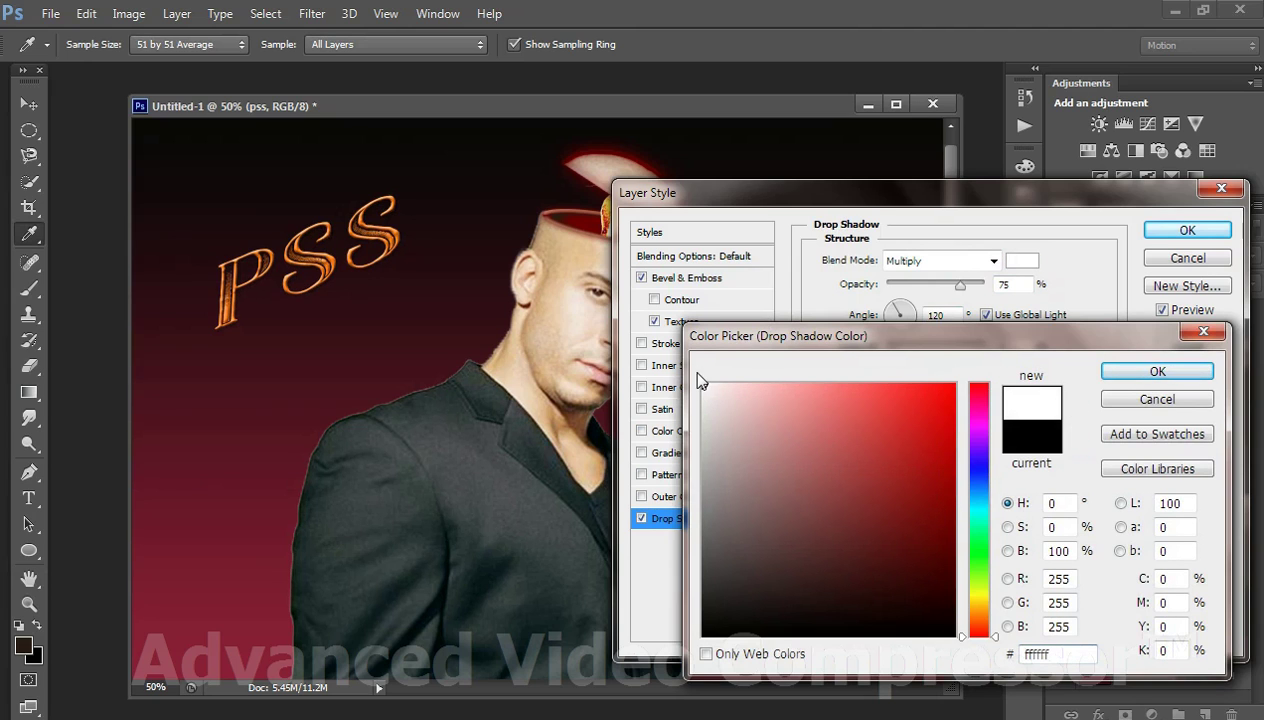
{"action": "left_click", "coordinate": [1105, 368]}
{"action": "left_click", "coordinate": [995, 261]}
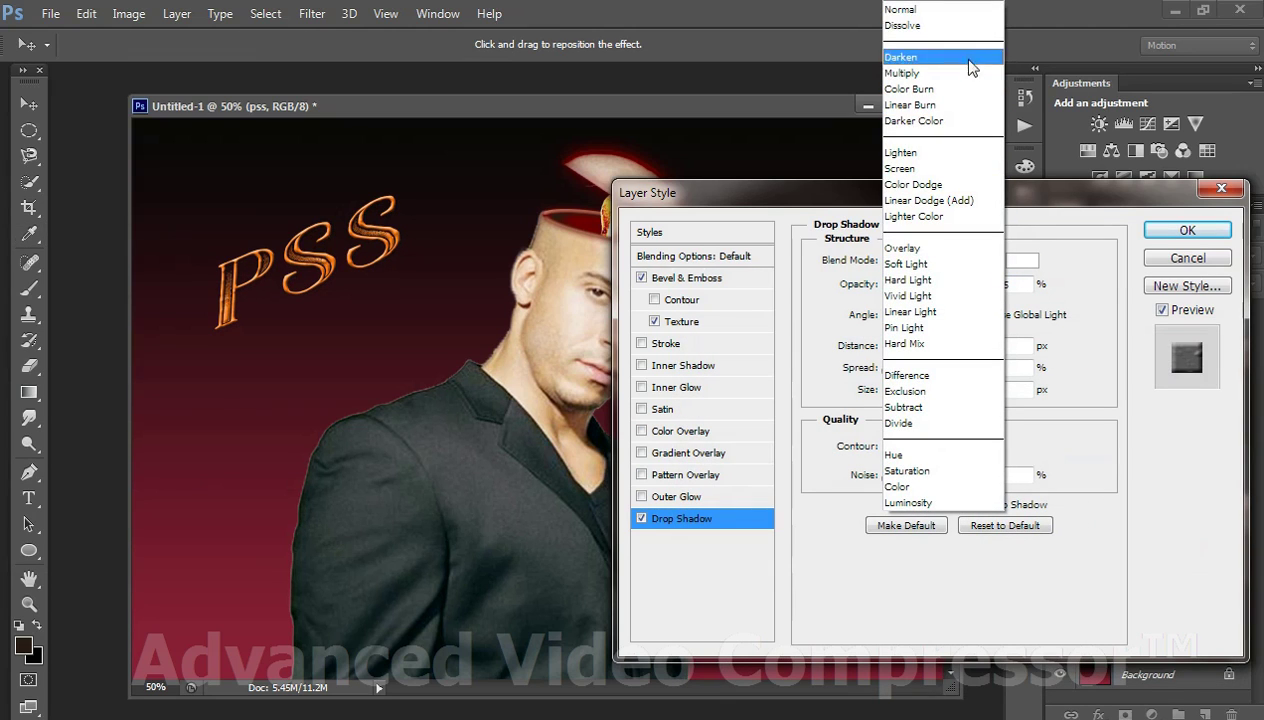
{"action": "left_click", "coordinate": [960, 16]}
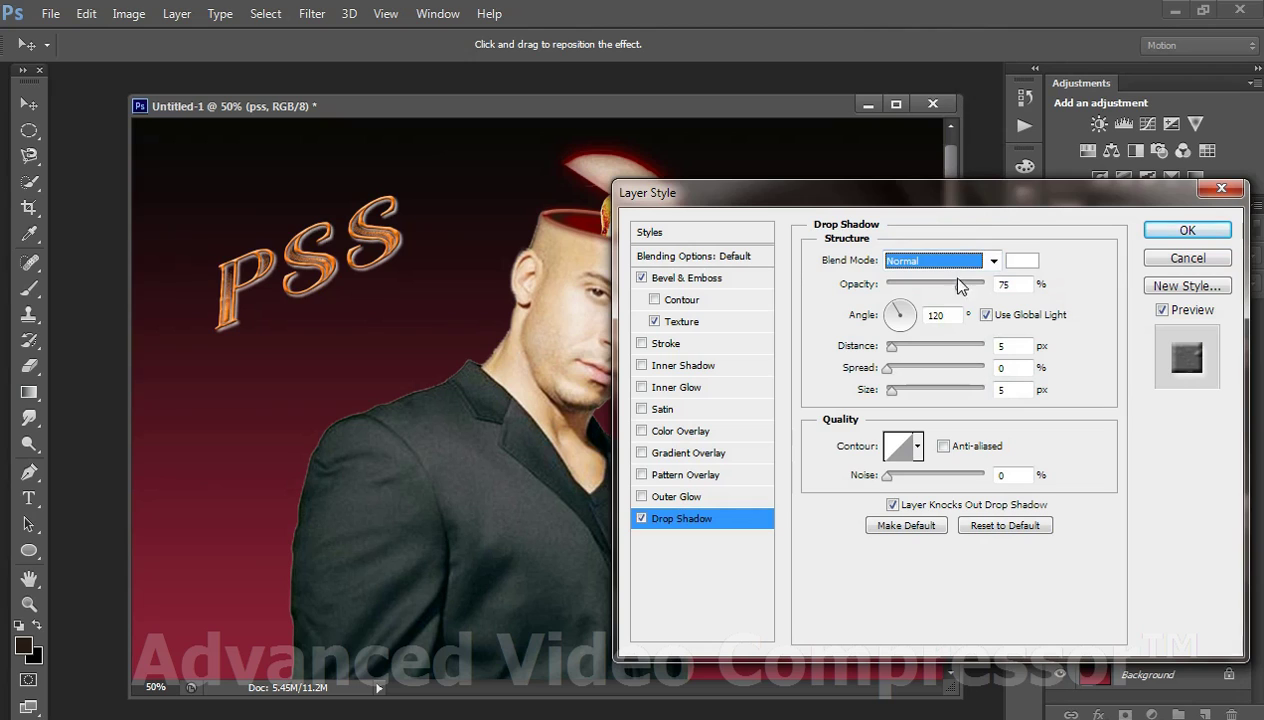
{"action": "left_click_drag", "start_coordinate": [960, 285], "coordinate": [984, 285]}
{"action": "left_click_drag", "start_coordinate": [891, 346], "coordinate": [884, 346]}
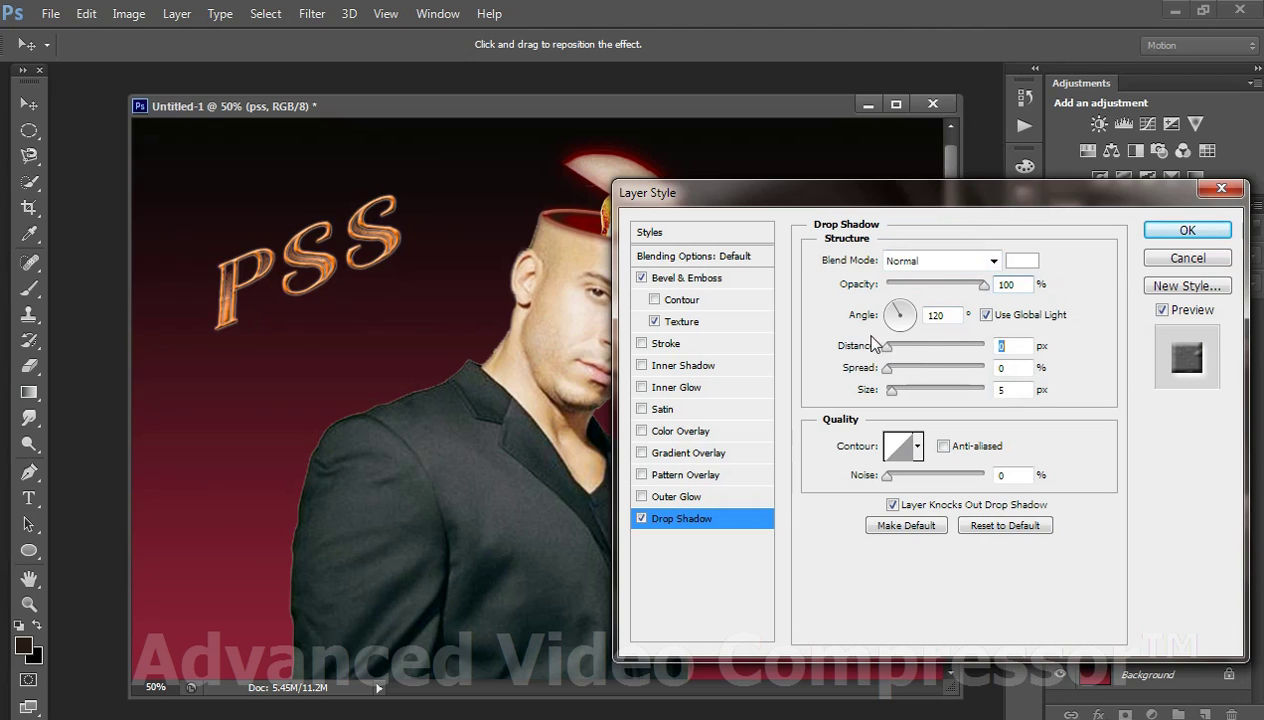
{"action": "left_click_drag", "start_coordinate": [891, 390], "coordinate": [895, 391]}
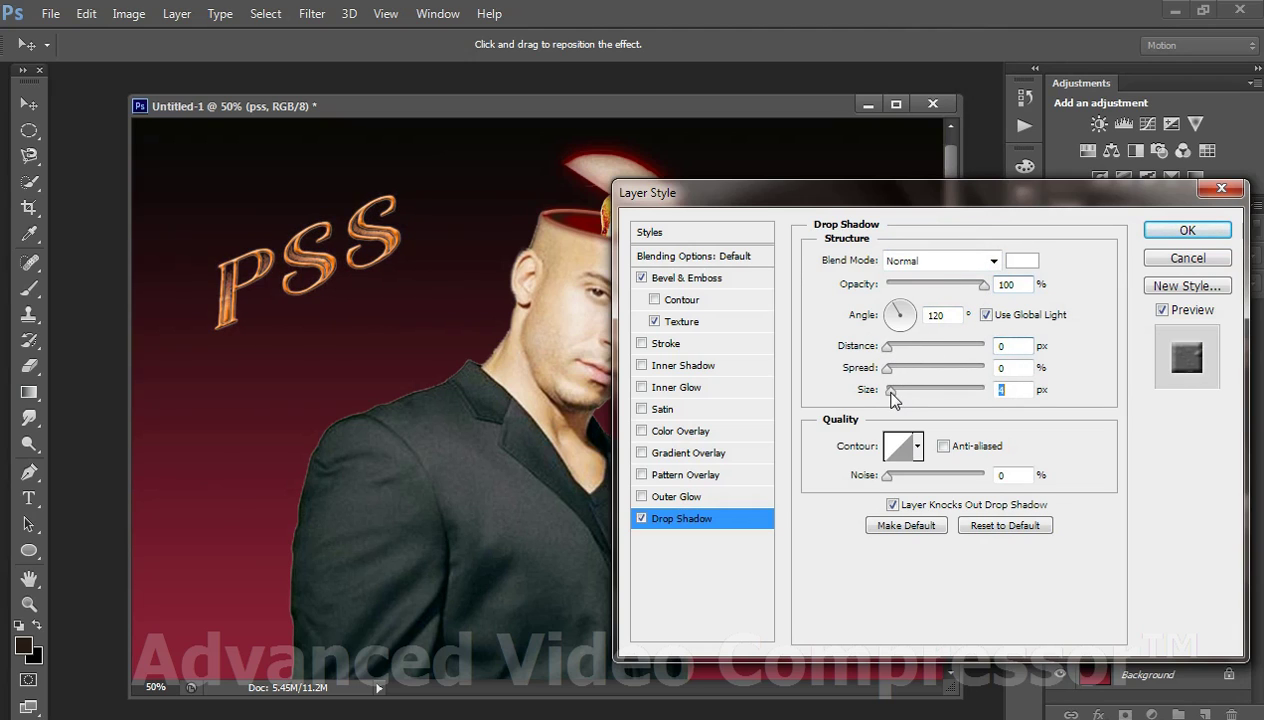
Step: Make the drop shadow yellow-green (e5ff0e) with a distance of 2
{"action": "left_click", "coordinate": [1020, 260]}
{"action": "left_click", "coordinate": [969, 589]}
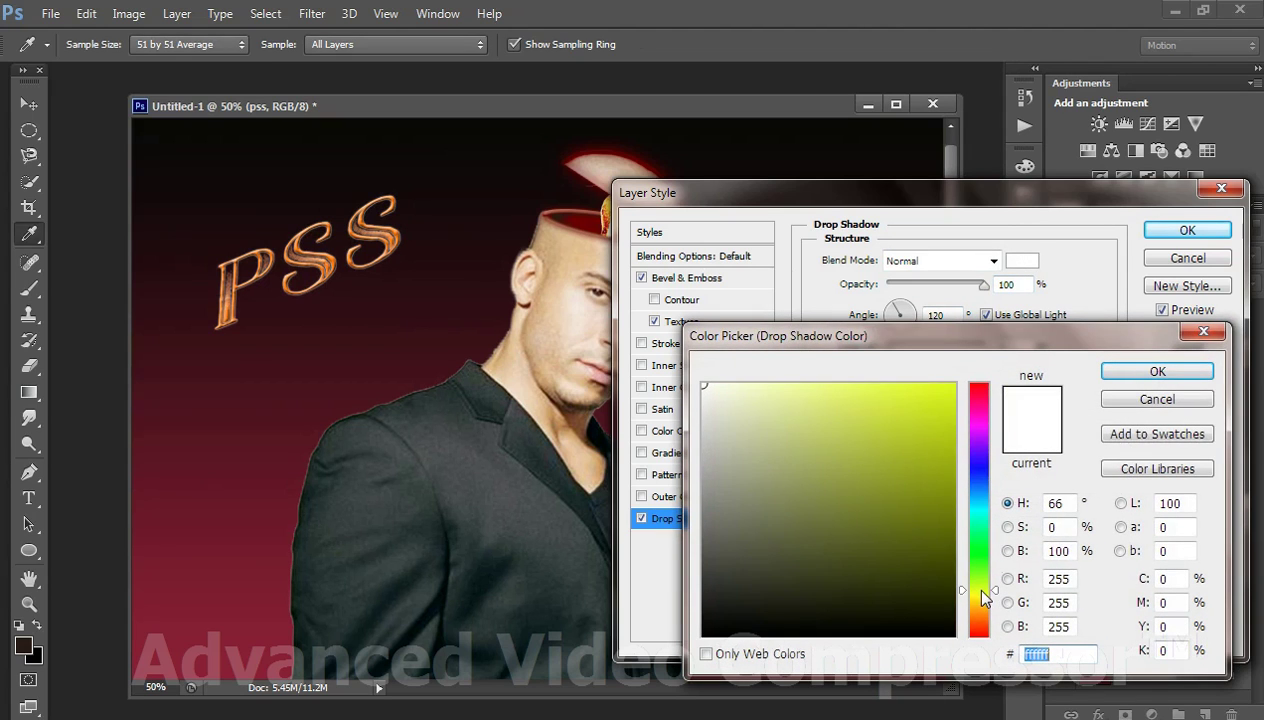
{"action": "mouse_move", "coordinate": [940, 428]}
{"action": "left_mouse_down"}
{"action": "mouse_move", "coordinate": [936, 380]}
{"action": "mouse_move", "coordinate": [893, 375]}
{"action": "mouse_move", "coordinate": [891, 350]}
{"action": "mouse_move", "coordinate": [891, 397]}
{"action": "left_mouse_up"}
{"action": "left_click", "coordinate": [1130, 371]}
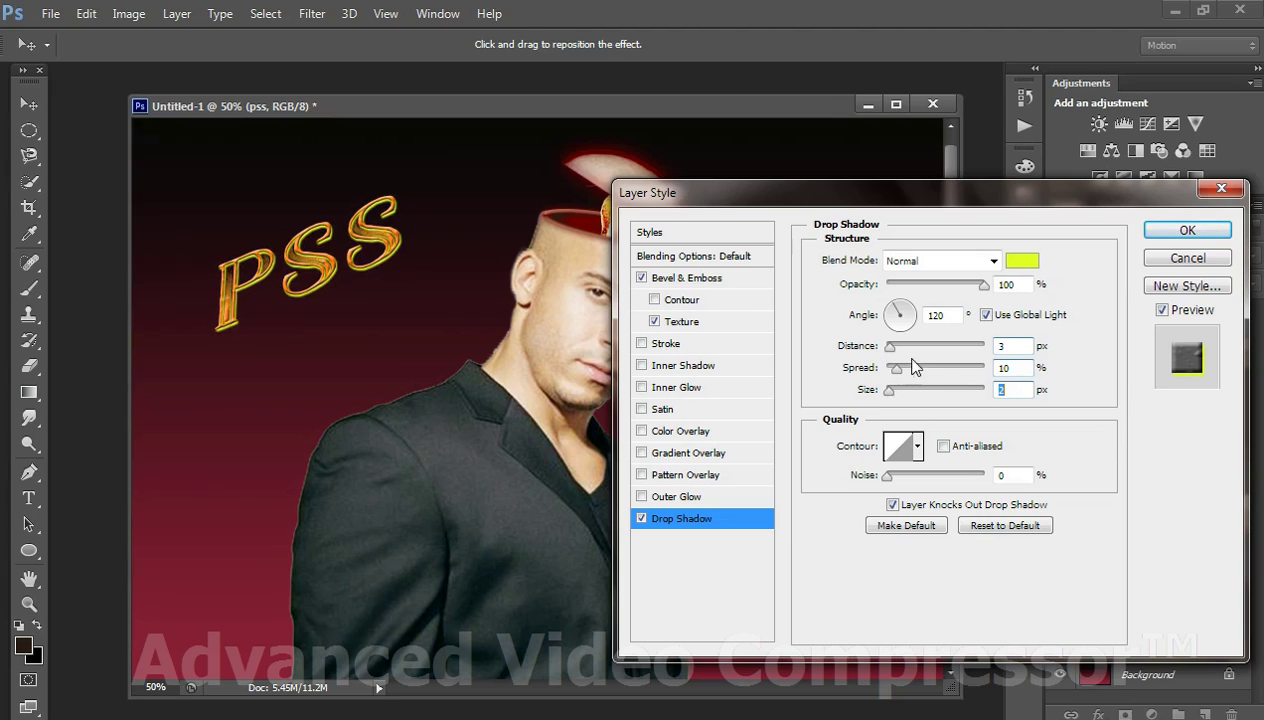
{"action": "left_click", "coordinate": [1010, 347]}
{"action": "type", "text": "2"}
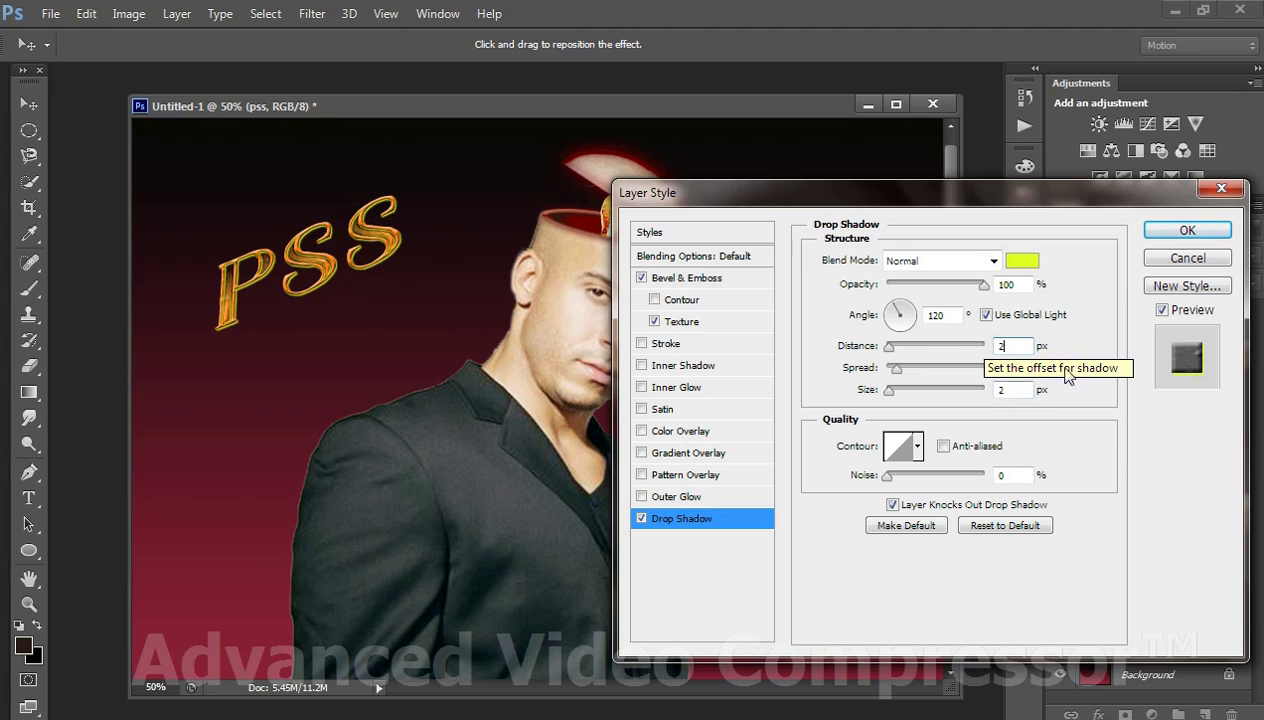
{"action": "left_click", "coordinate": [1178, 231]}
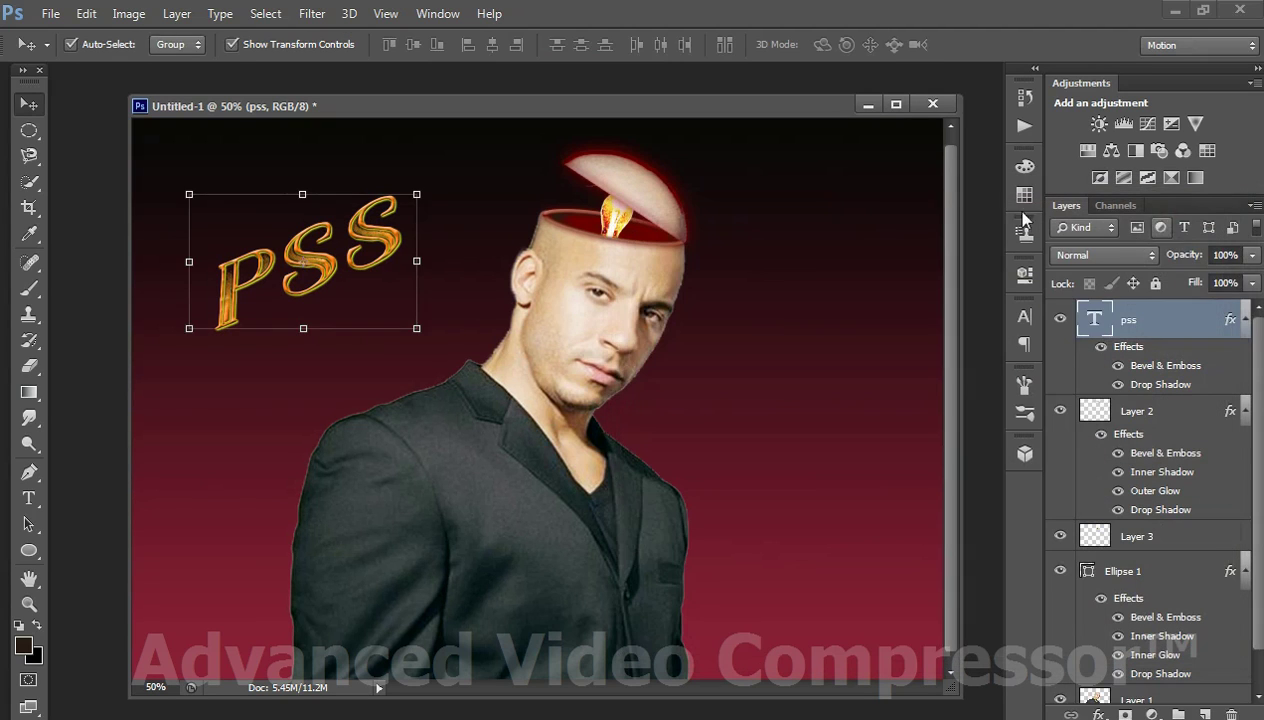
{"action": "left_click", "coordinate": [826, 208]}
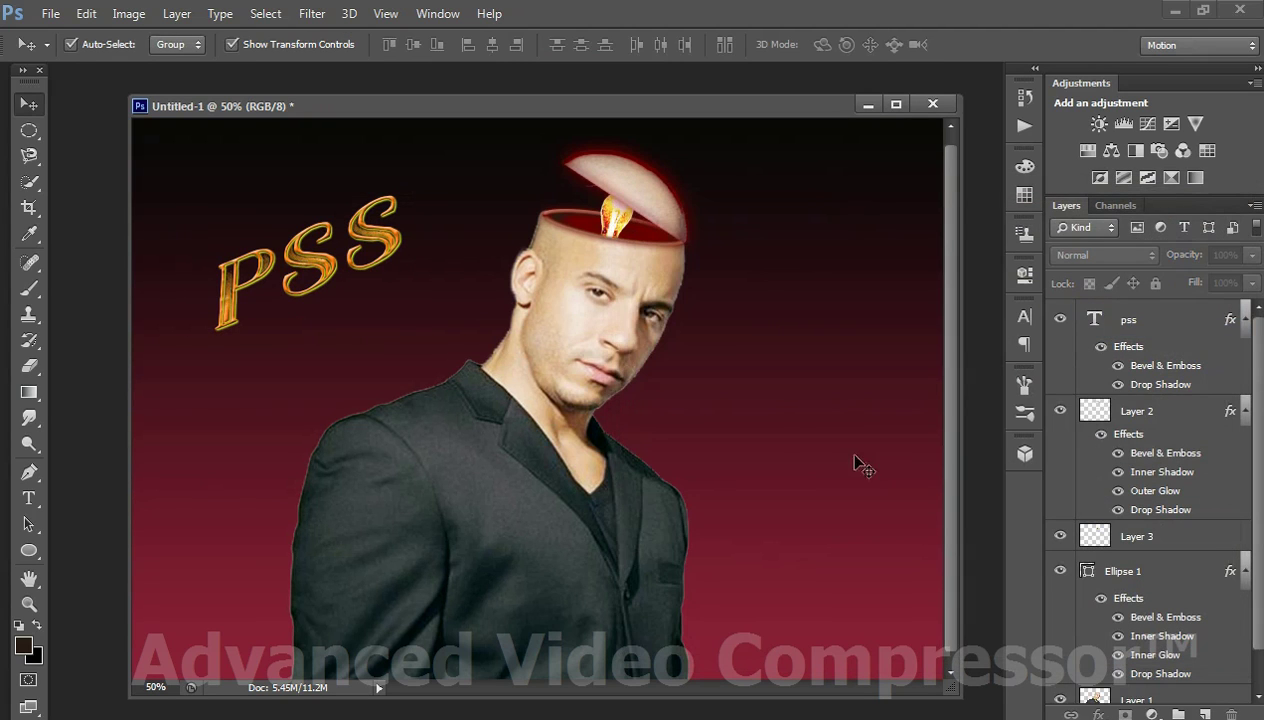
{"action": "left_click", "coordinate": [893, 108]}
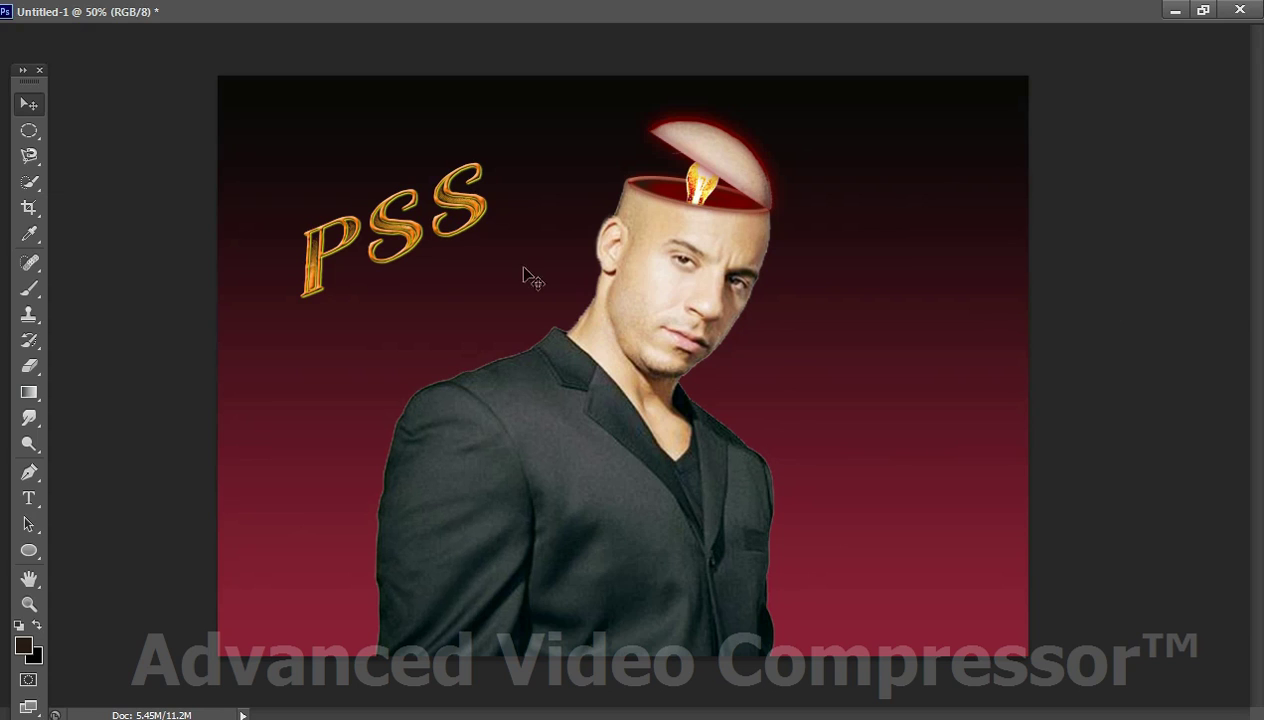
{"action": "left_click", "coordinate": [430, 222]}
{"action": "left_click", "coordinate": [1084, 256]}
{"action": "left_click", "coordinate": [1203, 11]}
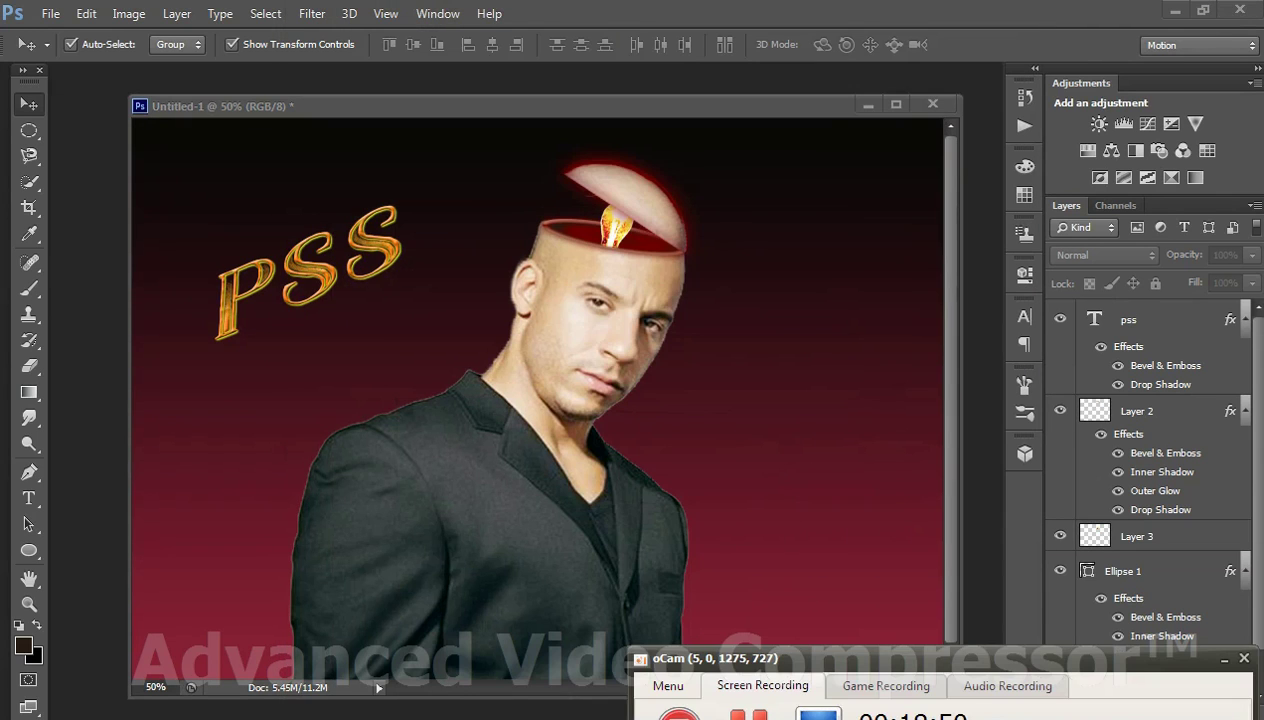
{"action": "mouse_move", "coordinate": [762, 658]}
{"action": "left_mouse_down"}
{"action": "mouse_move", "coordinate": [946, 655]}
{"action": "mouse_move", "coordinate": [977, 700]}
{"action": "mouse_move", "coordinate": [989, 670]}
{"action": "left_mouse_up"}
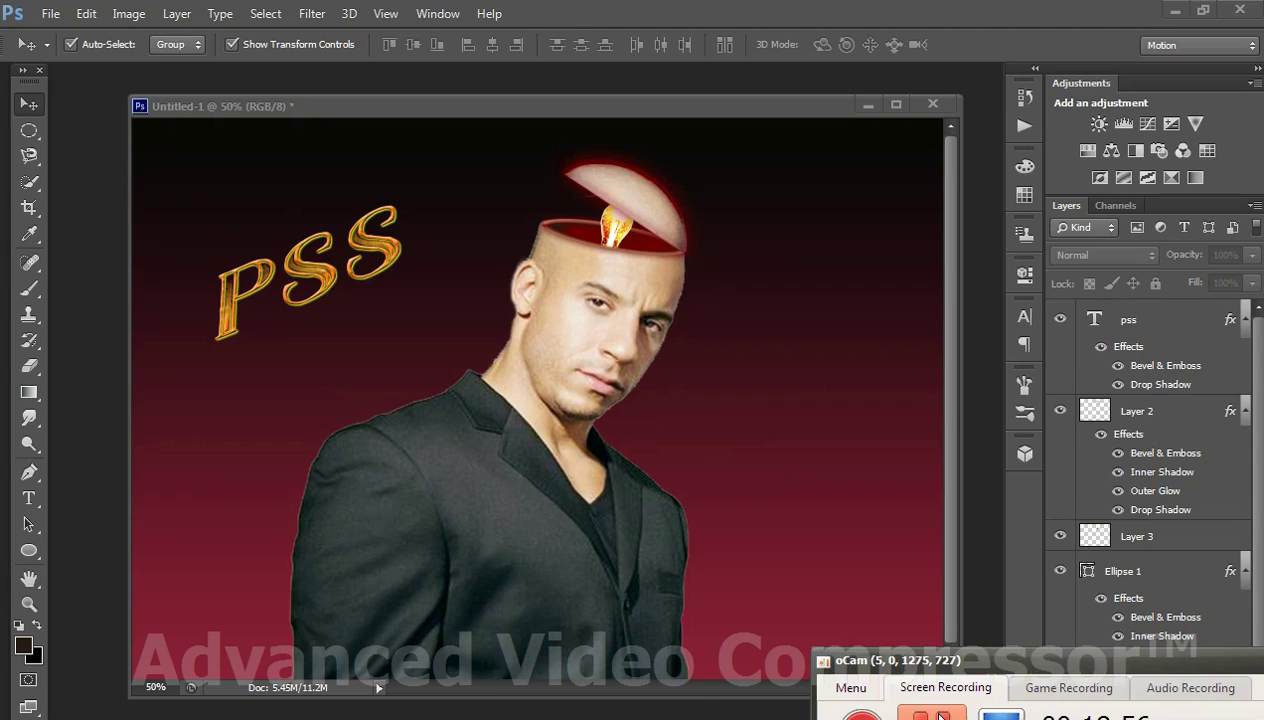